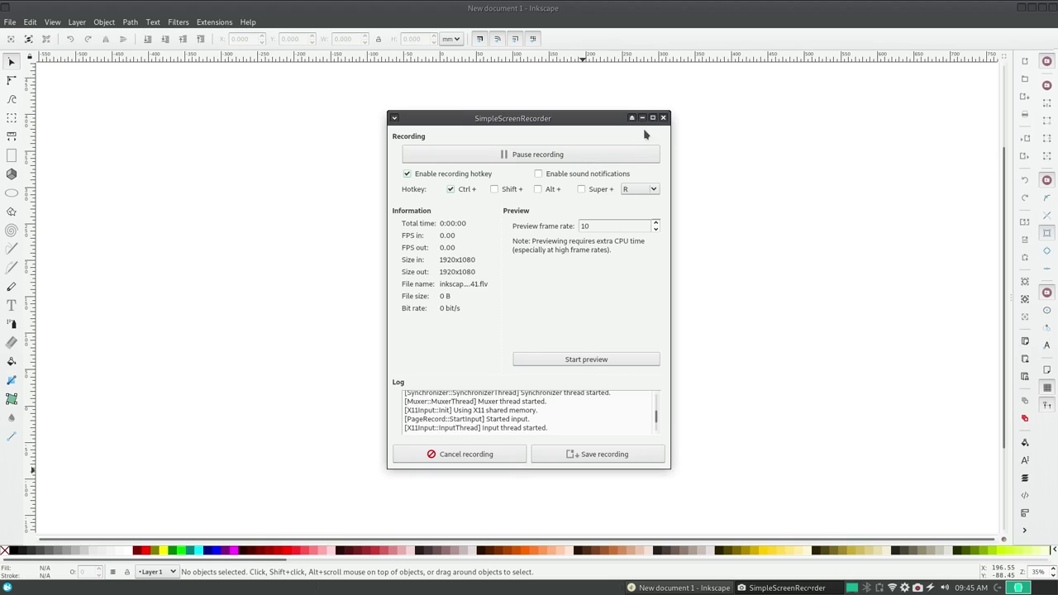
Hide the recorder window and zoom the blank page from 35% to 70%
left_click(643, 118)
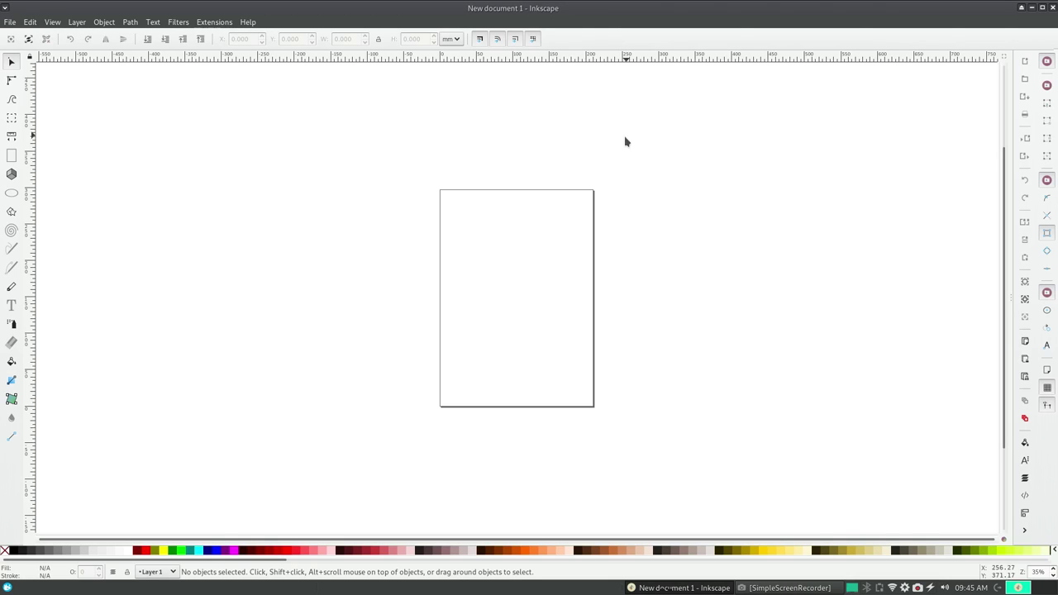
left_click(76, 22)
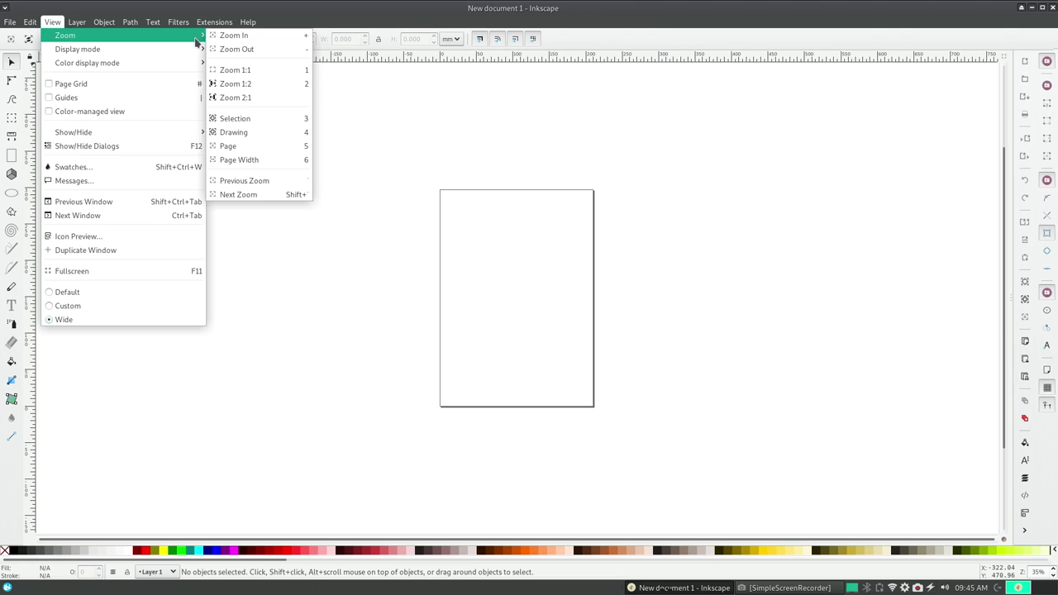
mouse_move(65, 35)
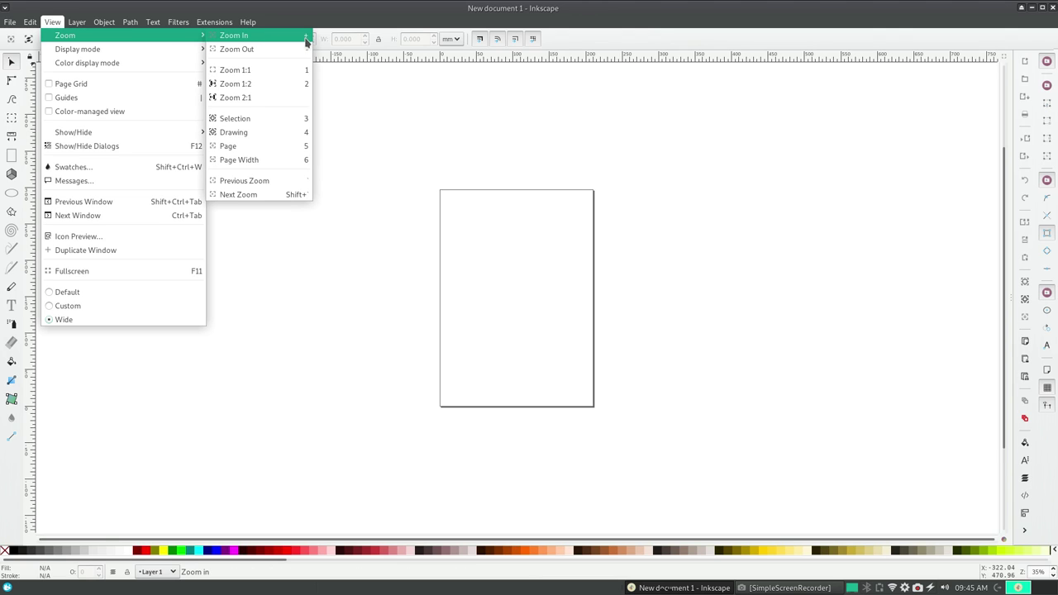
left_click(308, 40)
left_click(60, 25)
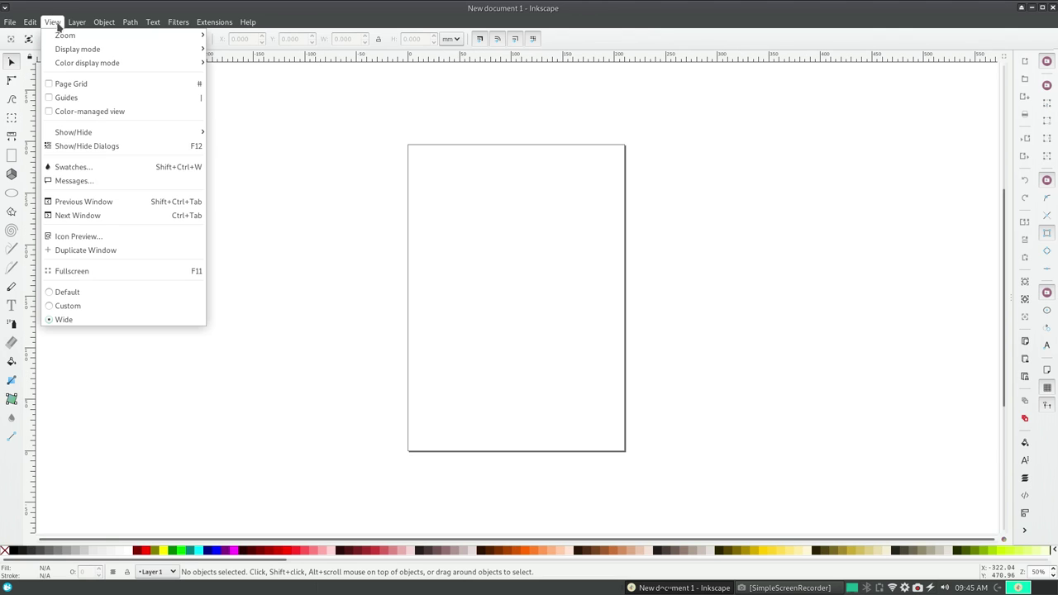
left_click(231, 37)
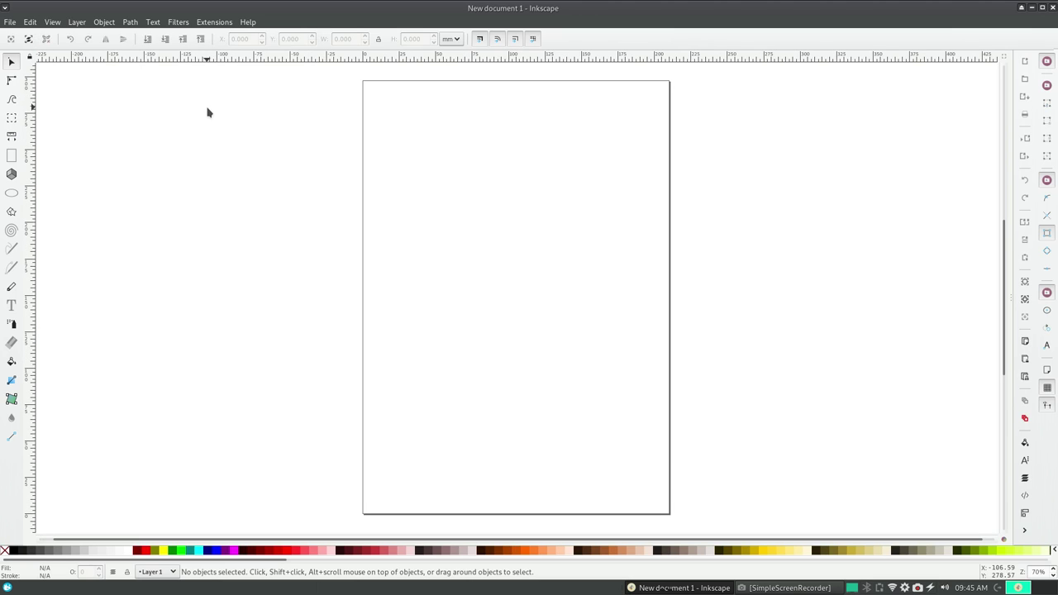
left_click(103, 23)
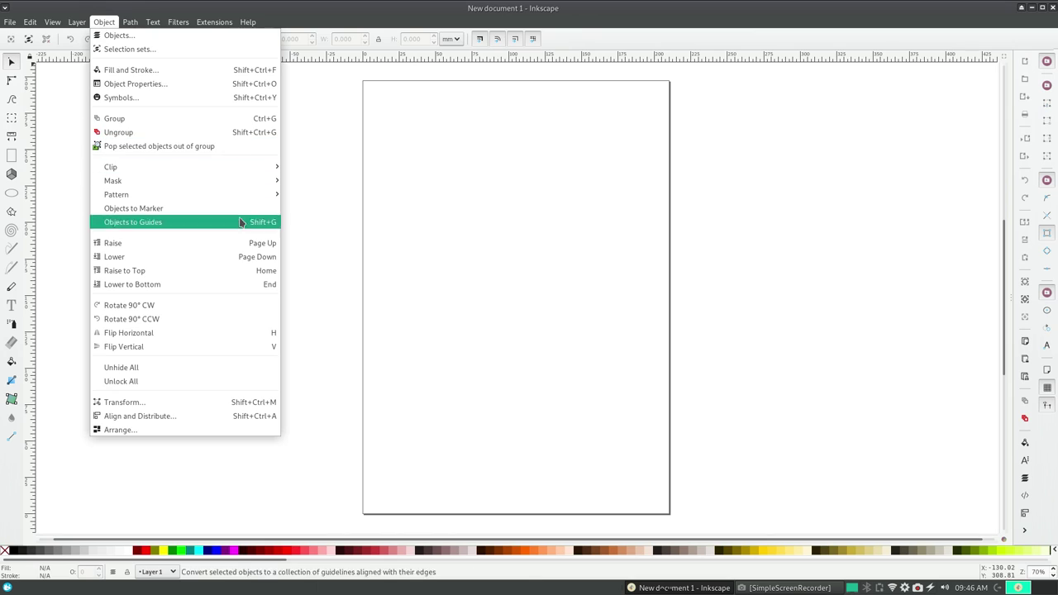
Open the Align and Distribute and Fill and Stroke panels beside the canvas
left_click(265, 418)
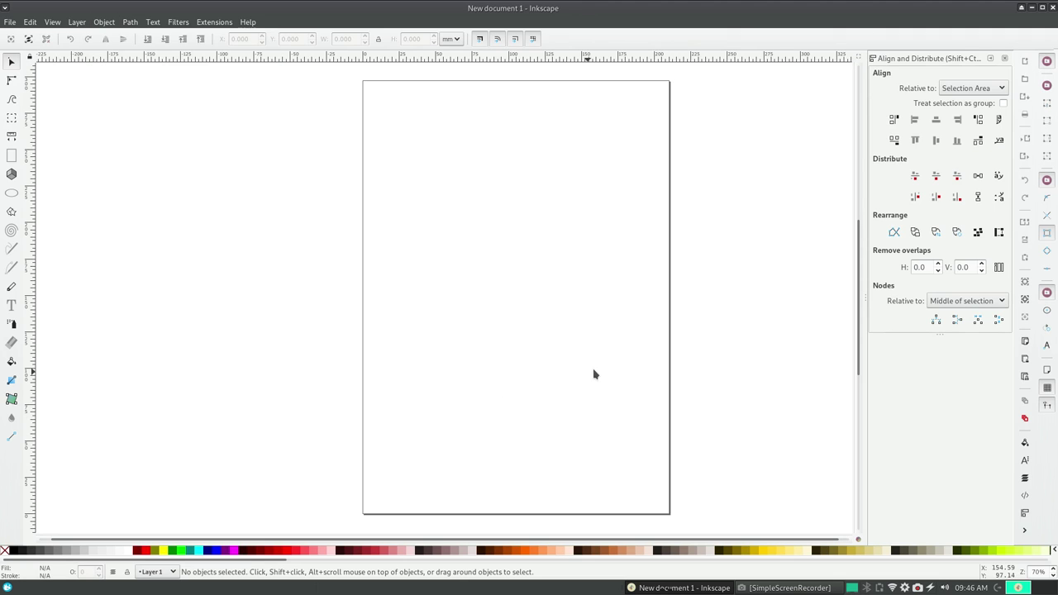
left_click(102, 22)
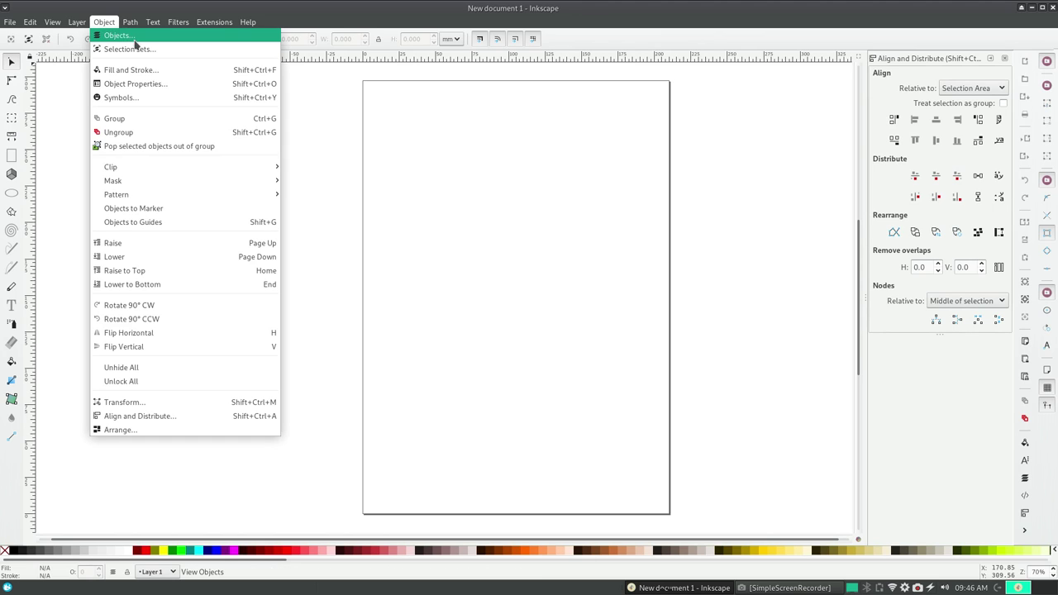
left_click(220, 75)
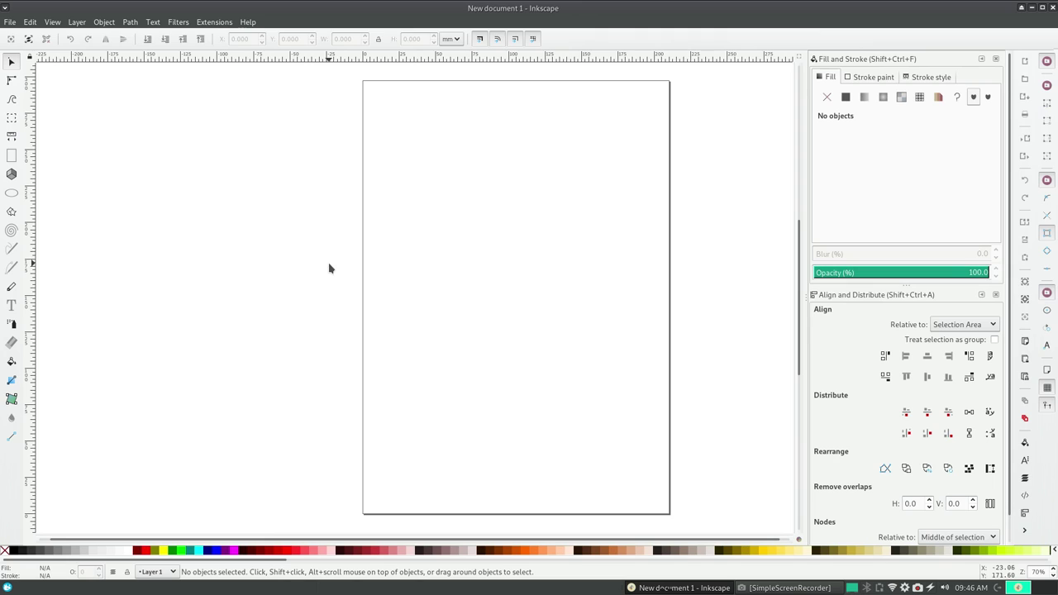
left_click(12, 195)
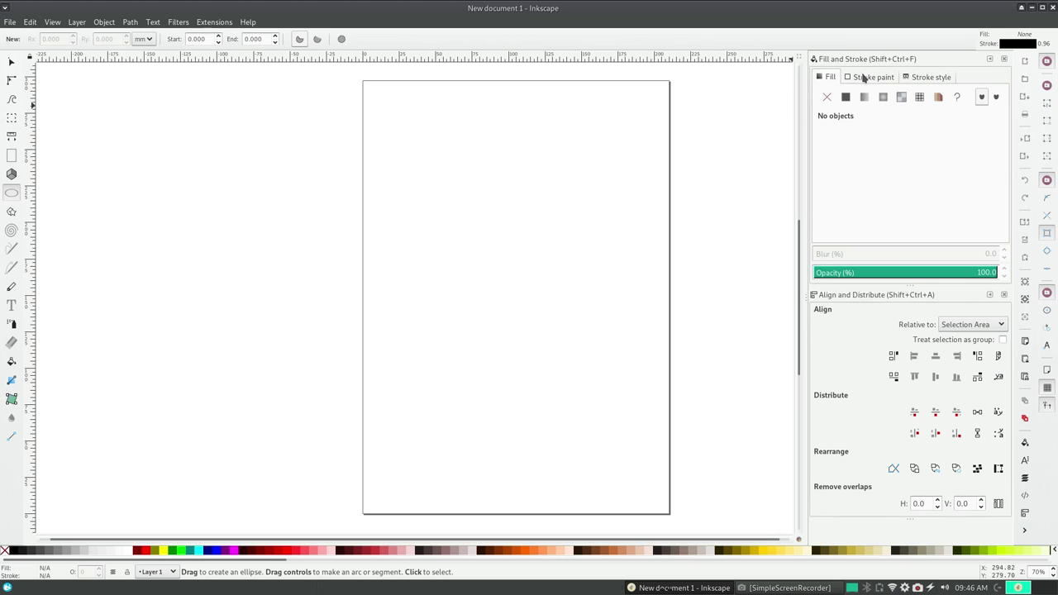
Draw an ellipse in the upper middle of the page and fill it orange #FF6600
left_click(864, 76)
mouse_move(456, 165)
left_mouse_down()
mouse_move(570, 271)
mouse_move(547, 269)
mouse_move(571, 266)
left_mouse_up()
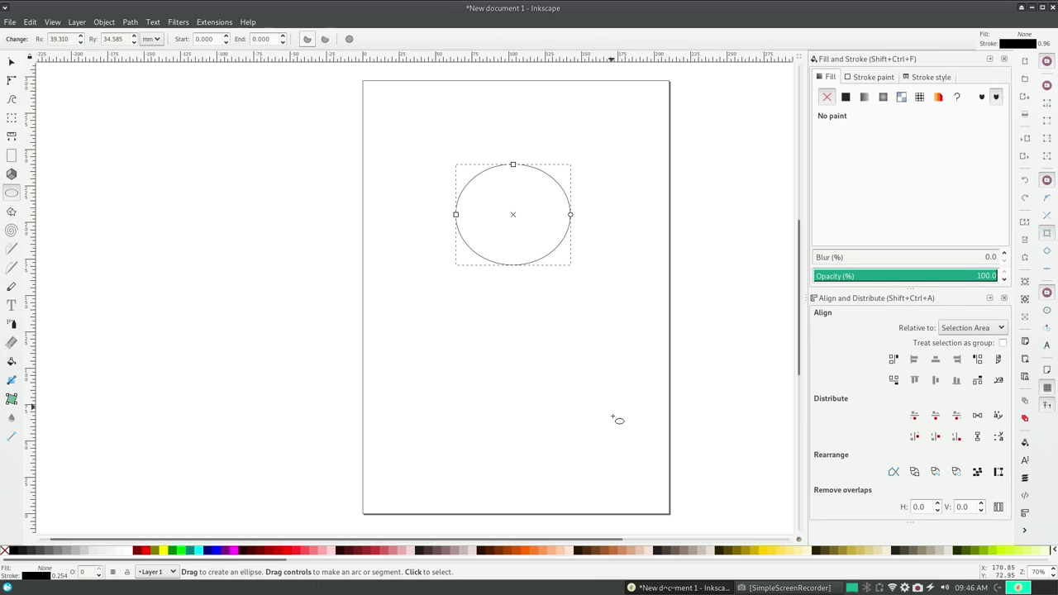
left_click(526, 551)
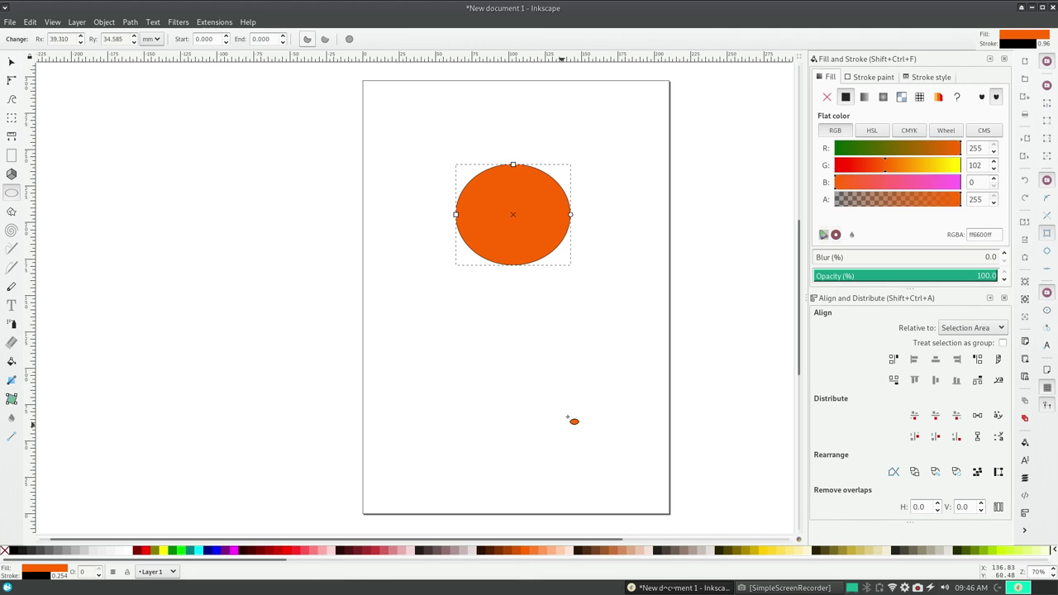
left_click(892, 80)
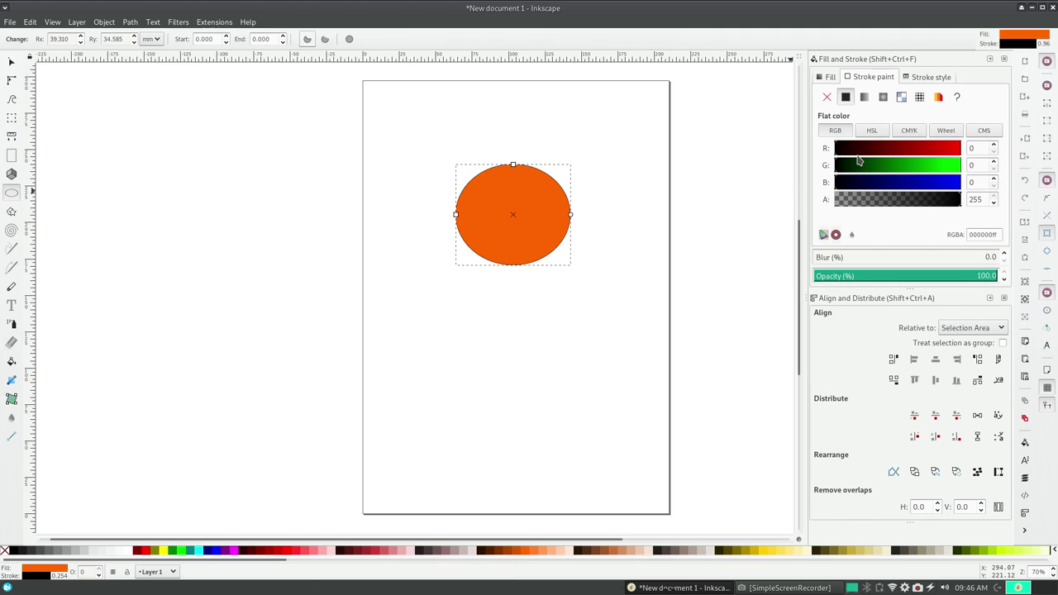
Make the ellipse's outline red (R 255) and exactly 1.000 mm wide
left_click_drag(851, 149, 973, 155)
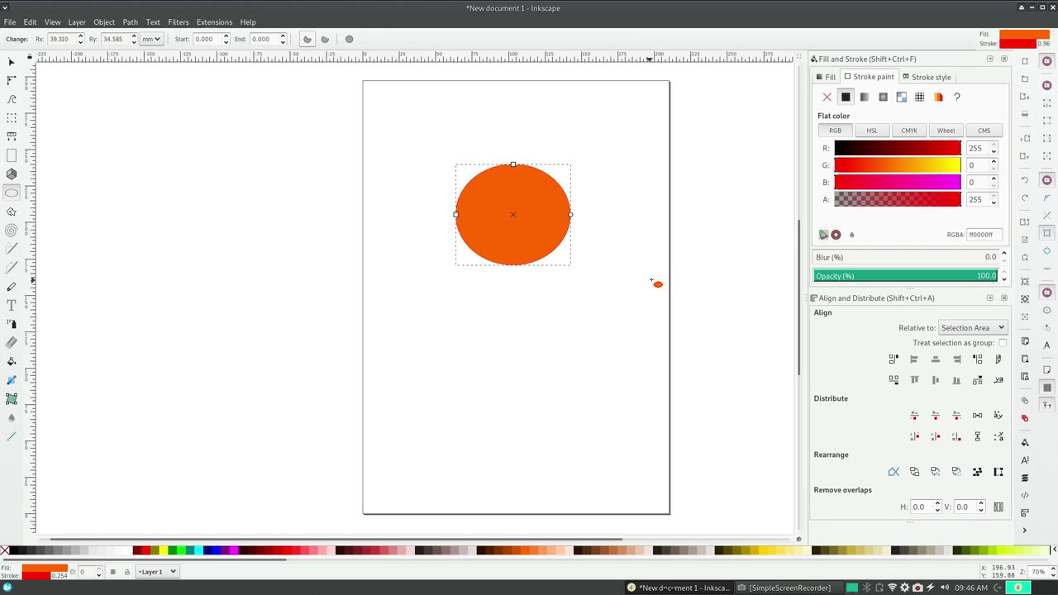
left_click(944, 80)
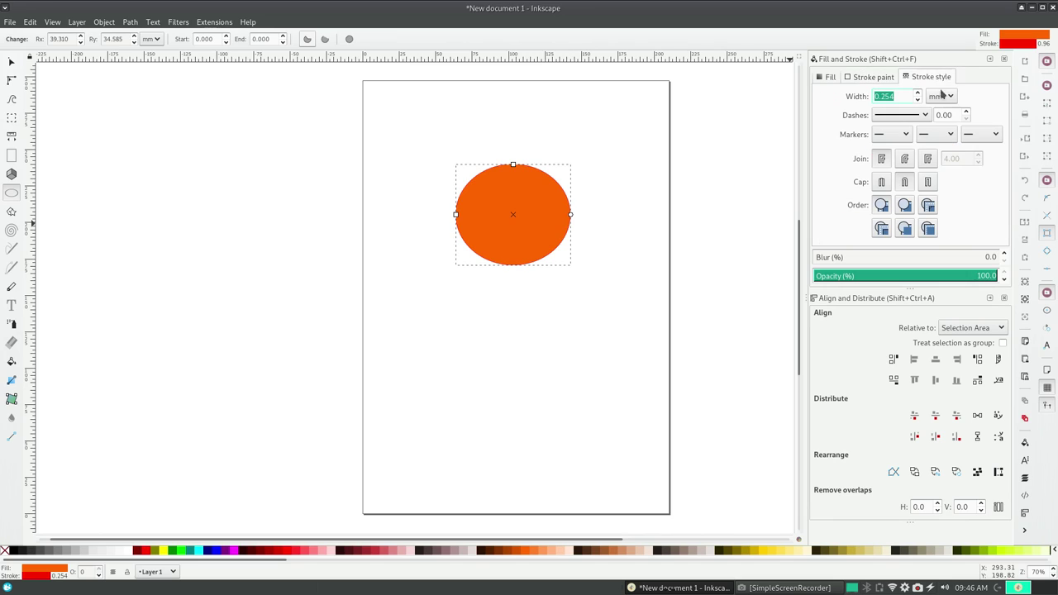
left_click(918, 96)
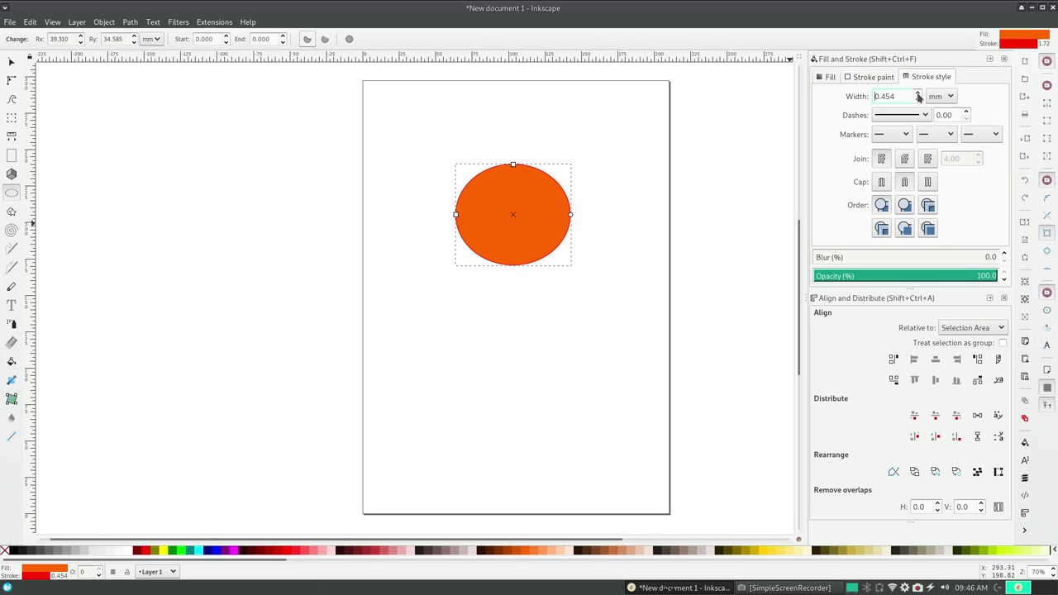
left_click(918, 97)
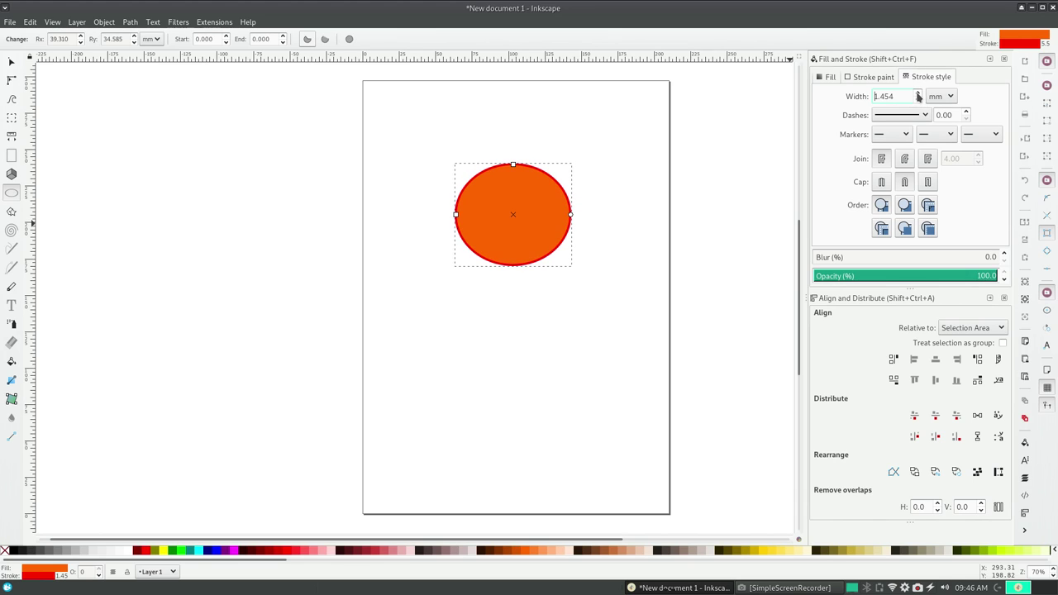
left_click(918, 97)
left_click(918, 97)
left_click(918, 96)
left_click(918, 96)
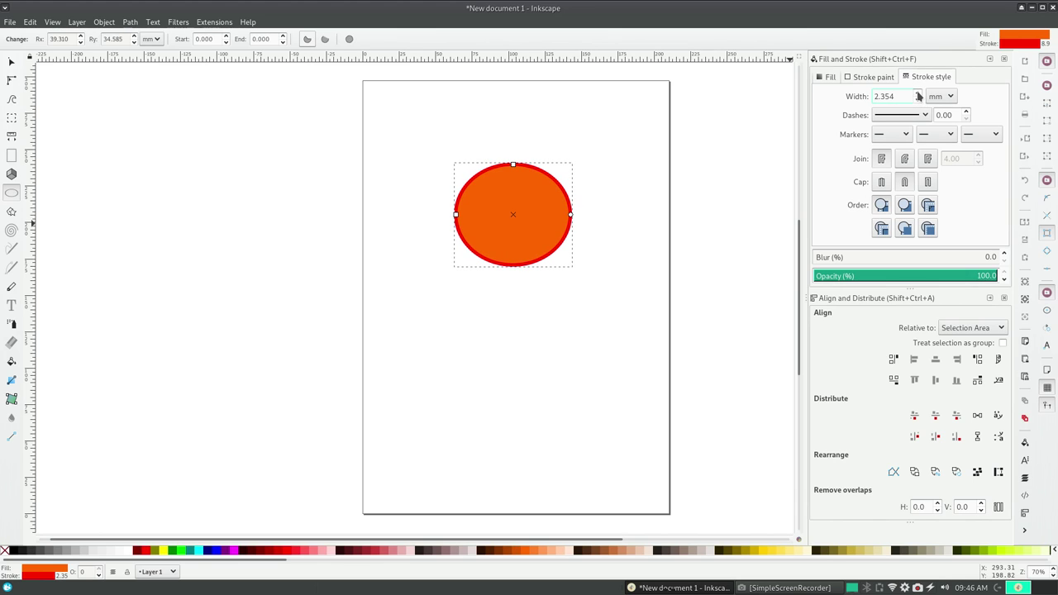
left_click(917, 100)
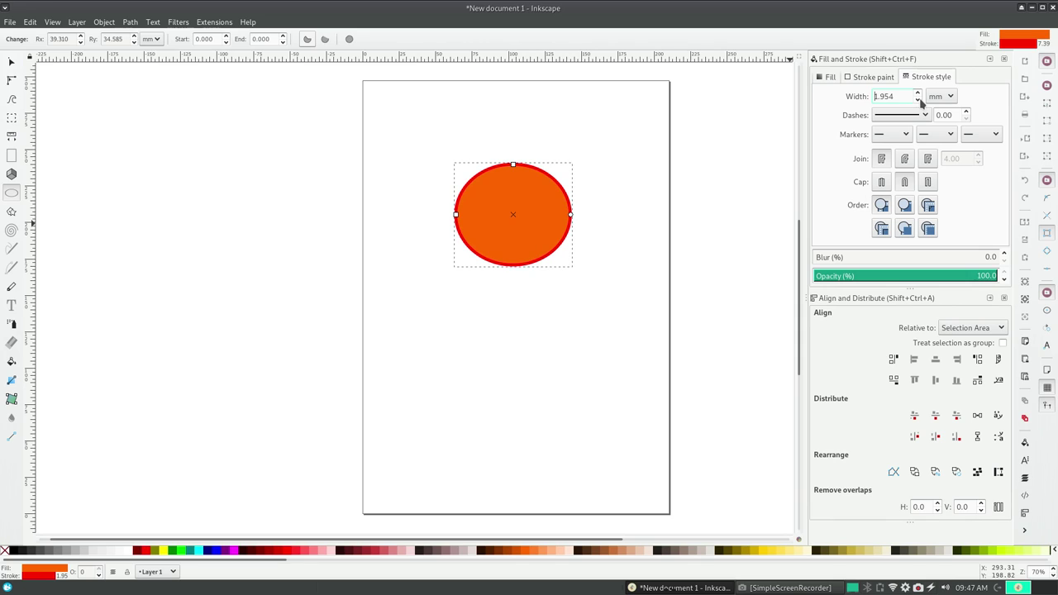
left_click(917, 100)
left_click(918, 100)
left_click(918, 100)
left_click(918, 100)
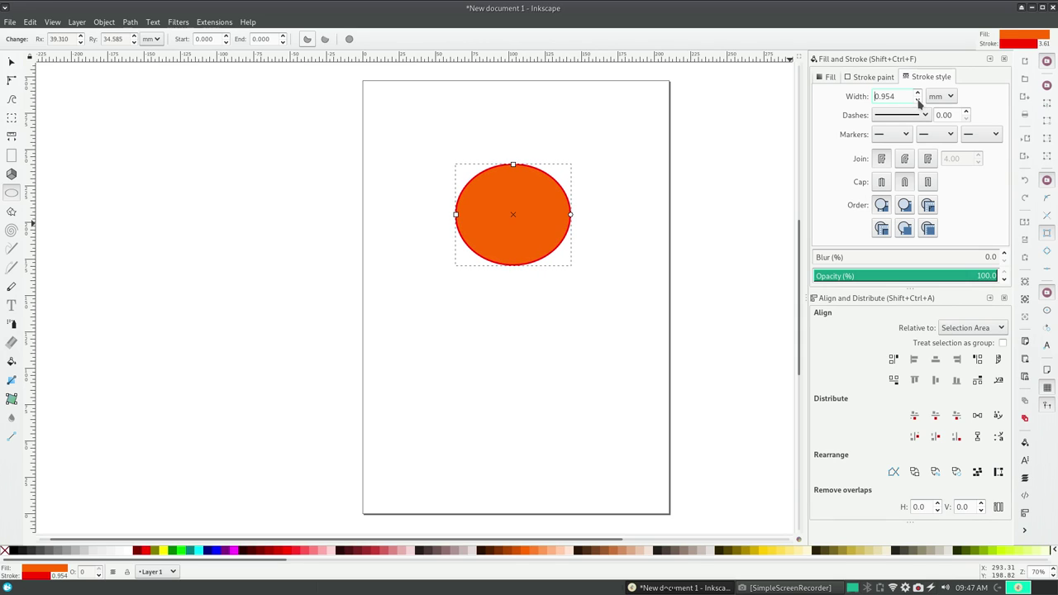
left_click(918, 96)
left_click_drag(882, 96, 904, 95)
type("000")
key("Return")
Draw a smaller circle over the ellipse's left side, deleting a stray tiny ellipse
left_click_drag(436, 189, 522, 270)
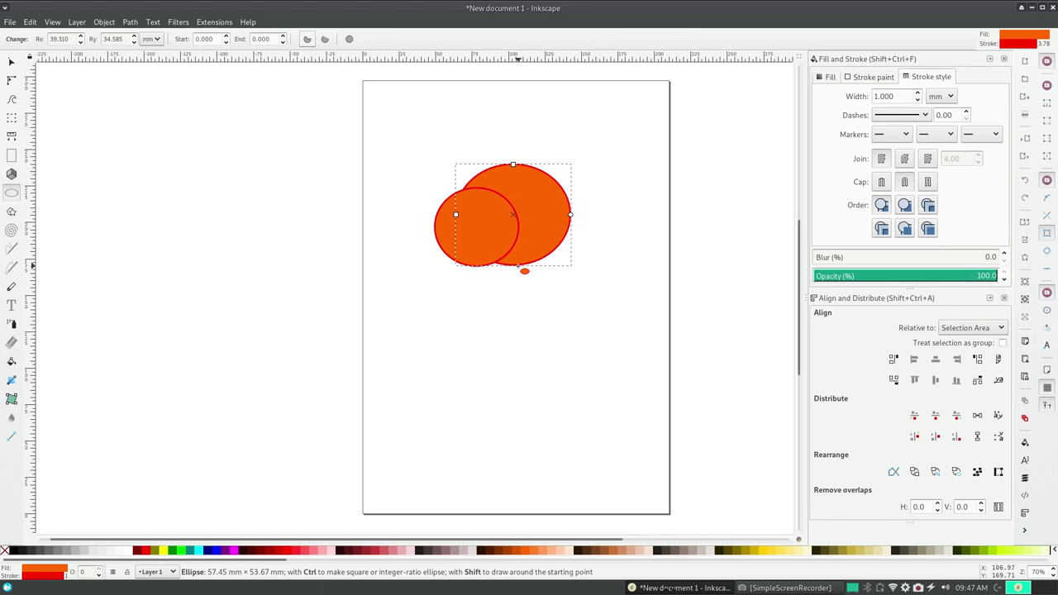
left_click_drag(522, 271, 519, 265)
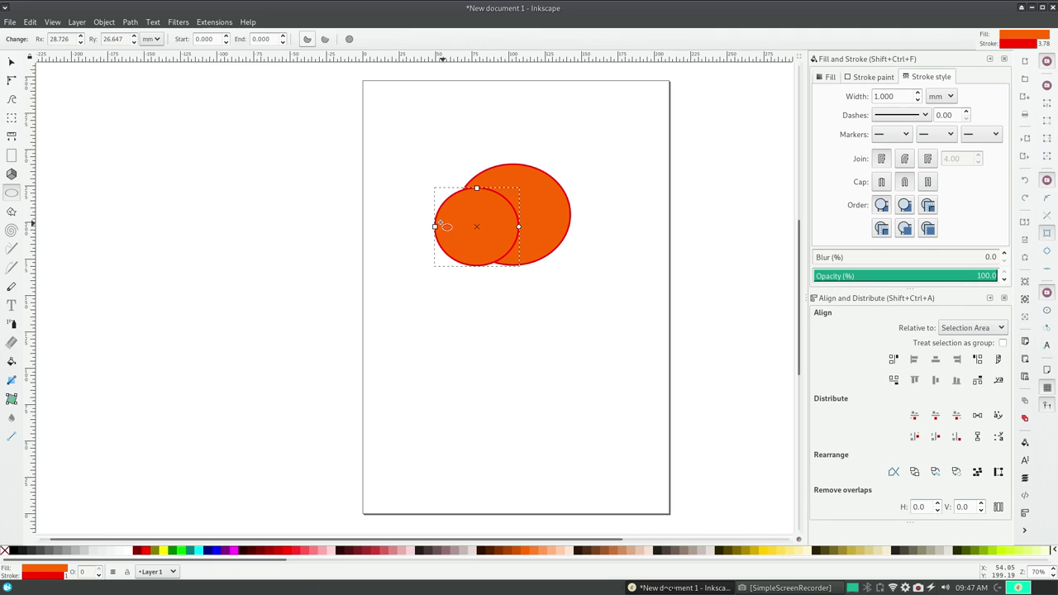
left_click_drag(428, 222, 453, 239)
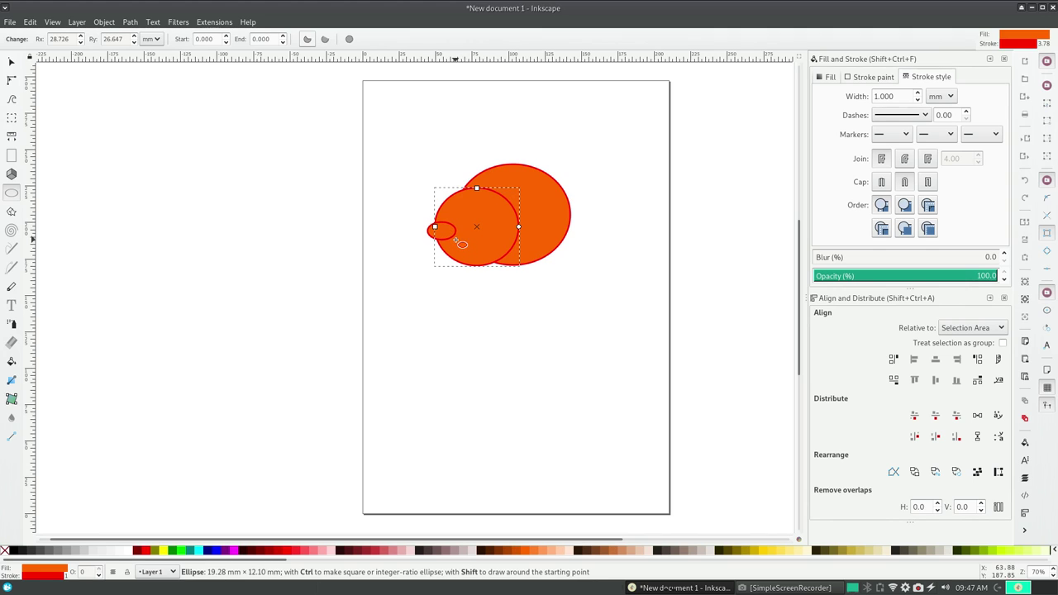
left_click_drag(454, 239, 464, 241)
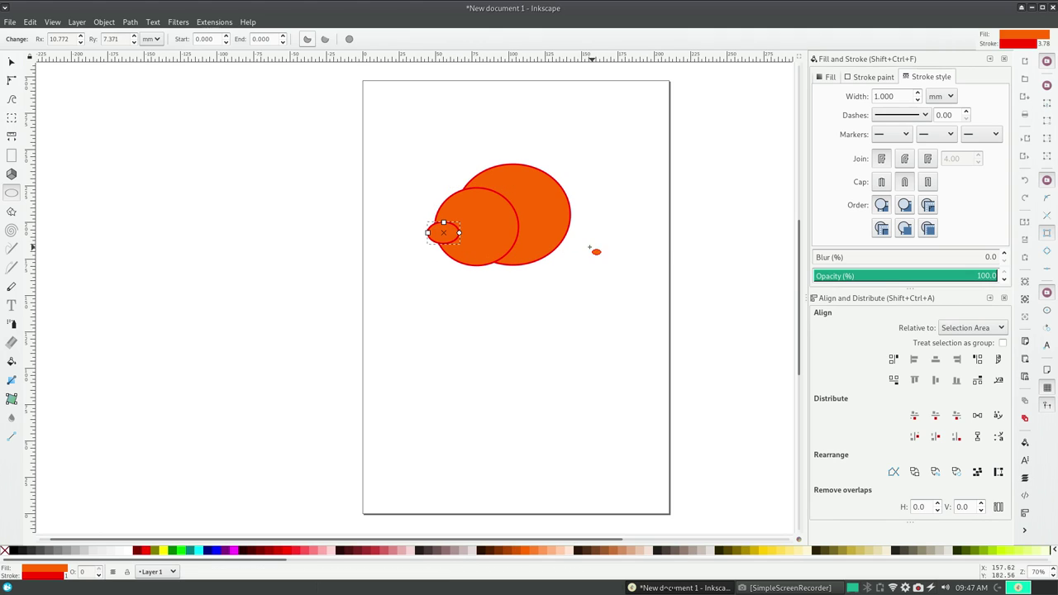
key("Delete")
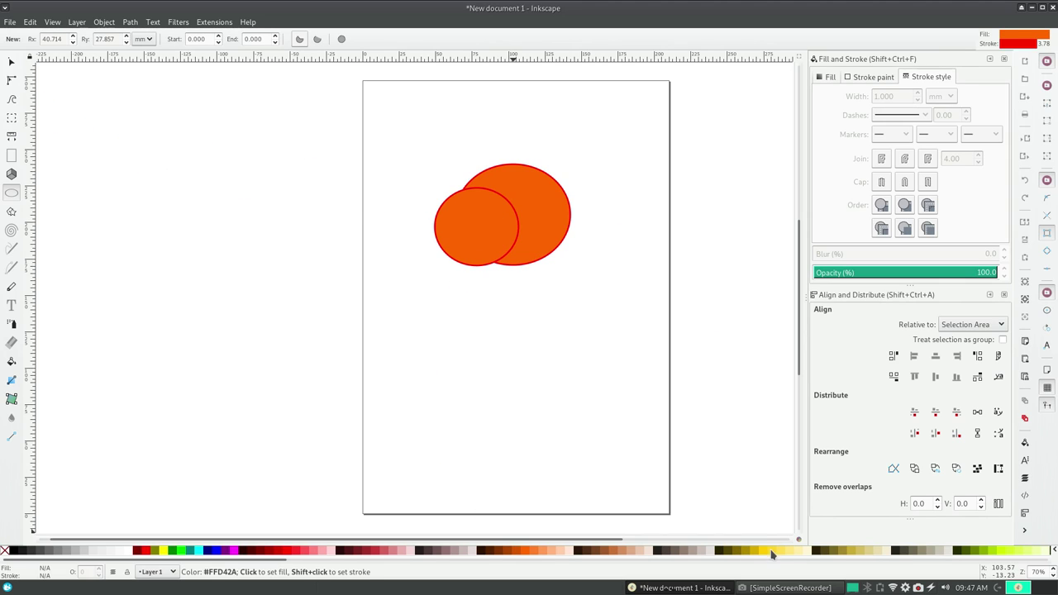
Fill the smaller circle with yellow, keeping its red outline
left_click(11, 62)
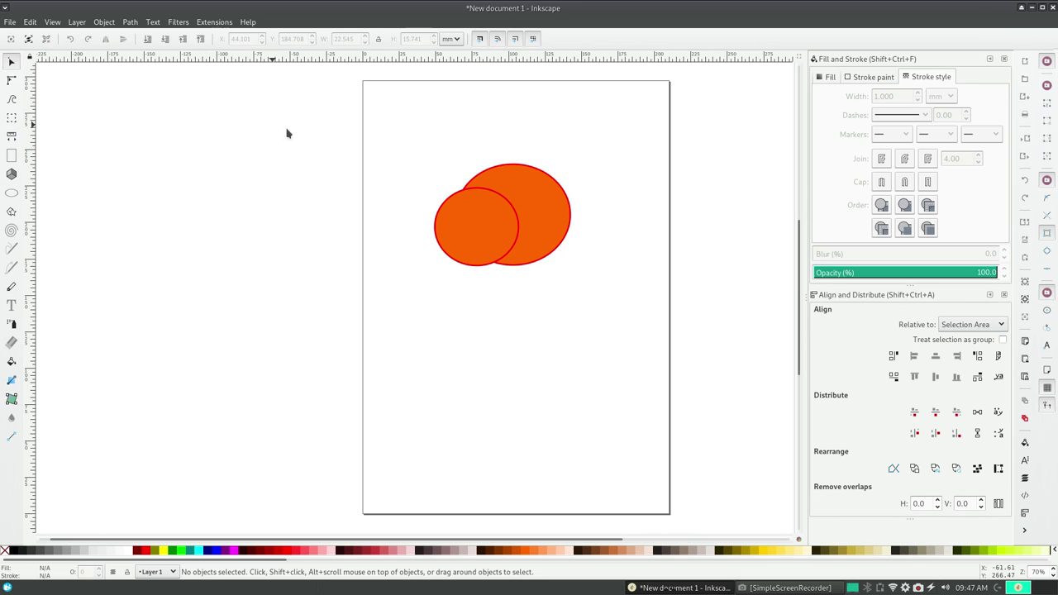
left_click(492, 234)
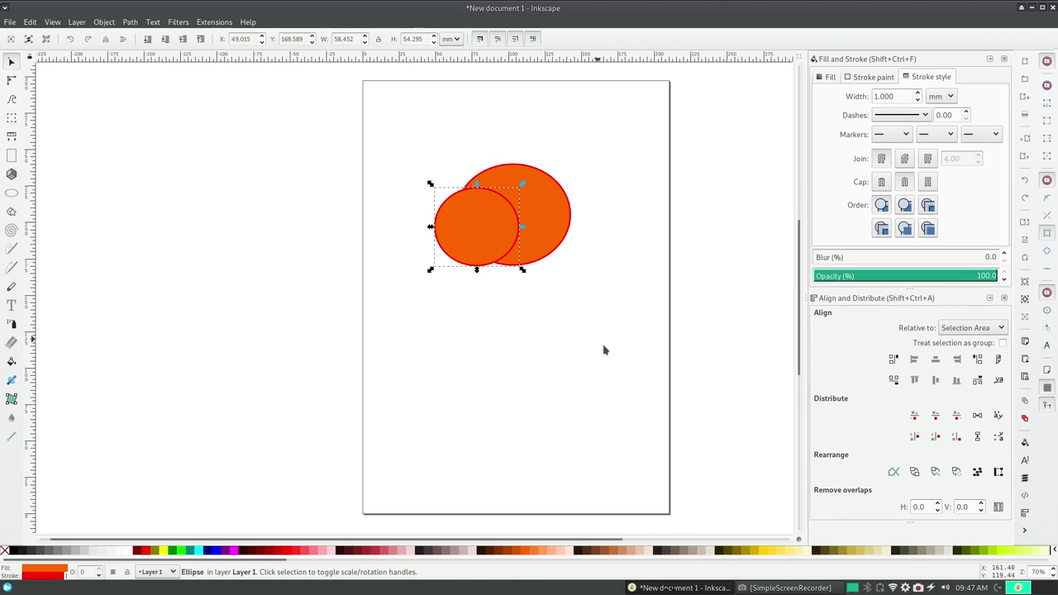
left_click(765, 551)
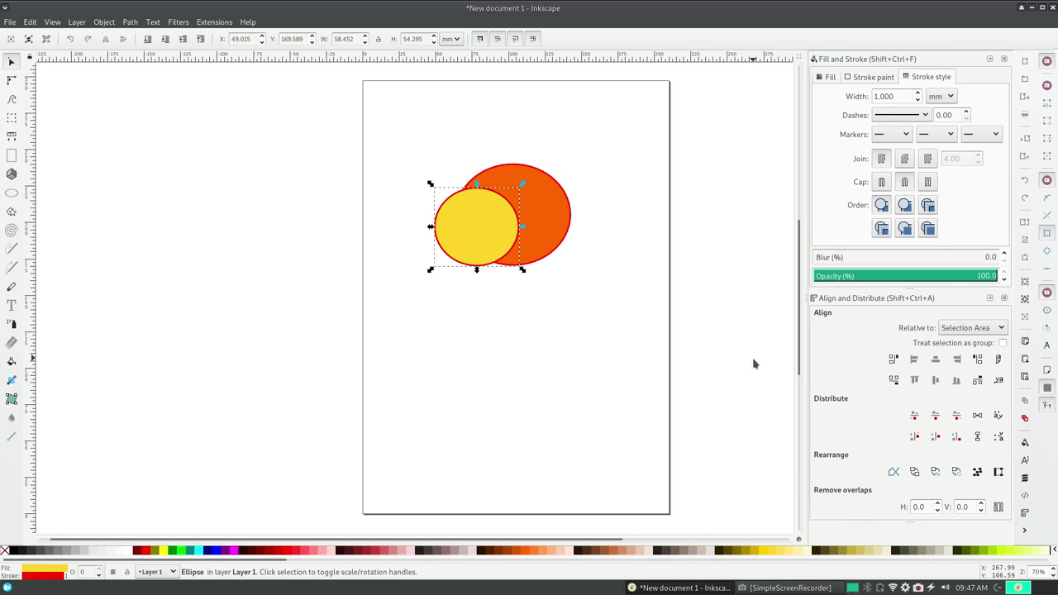
left_click(754, 363)
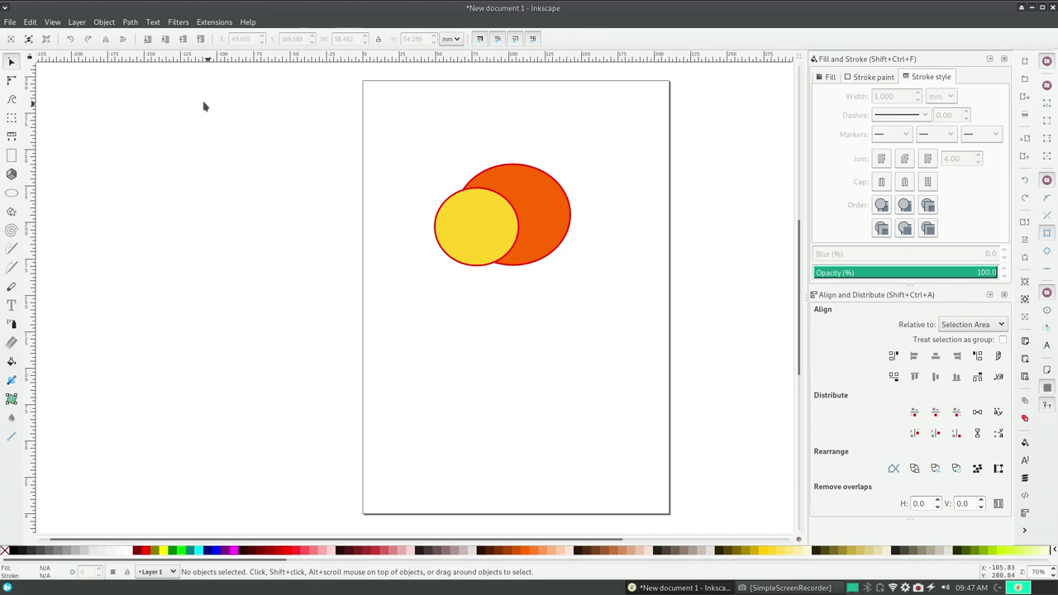
left_click(52, 23)
mouse_move(124, 35)
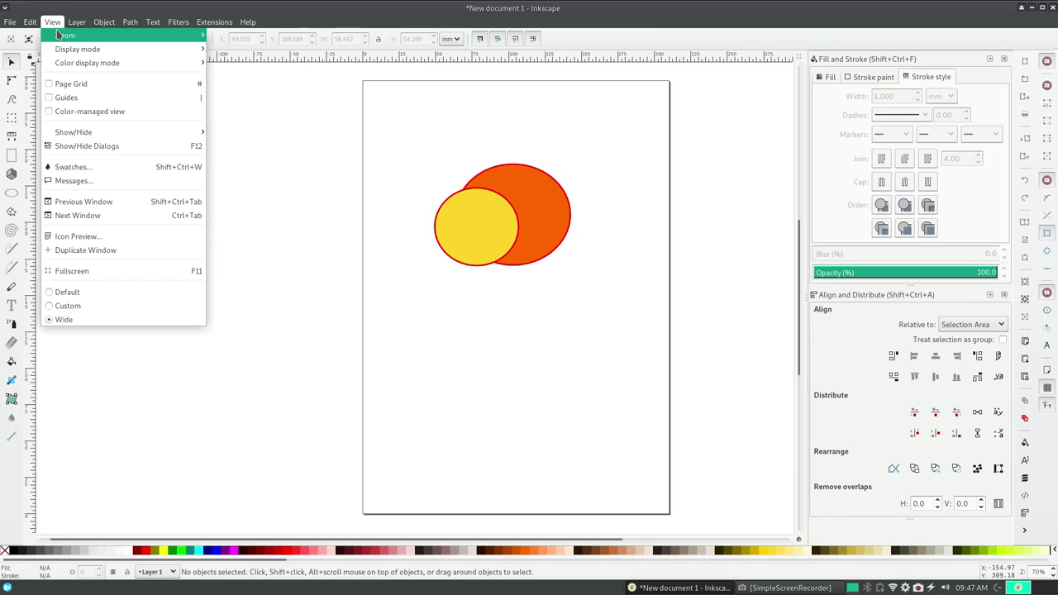
left_click(232, 71)
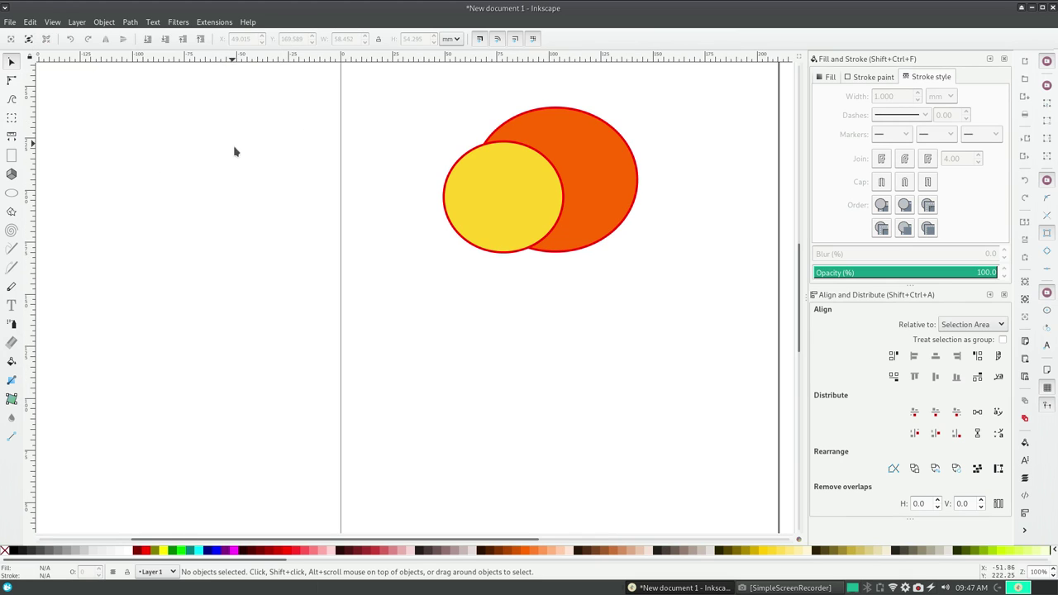
left_click_drag(796, 285, 796, 265)
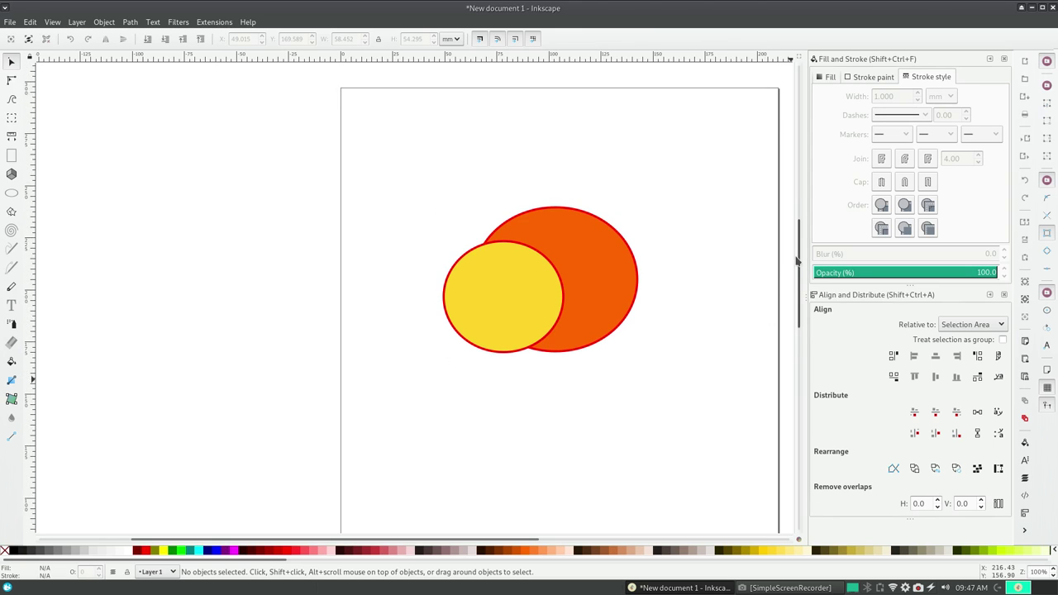
left_click_drag(493, 539, 551, 539)
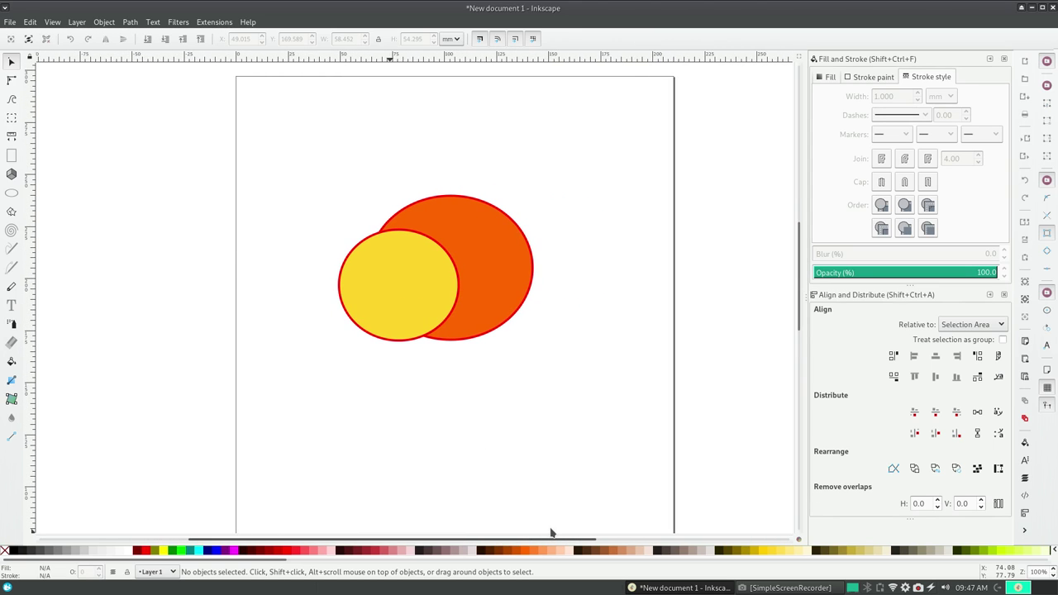
left_click(113, 25)
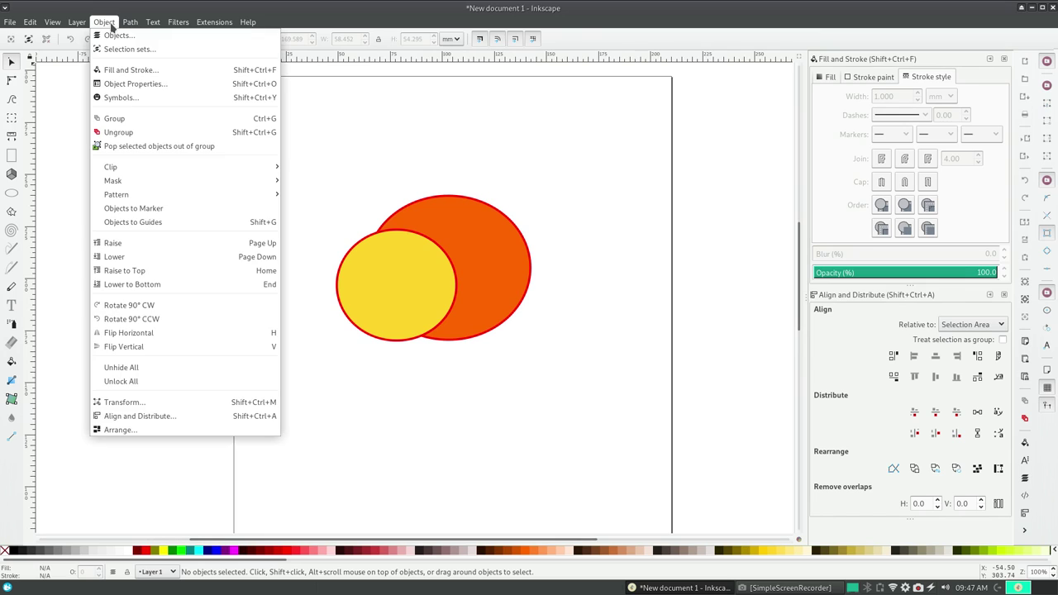
left_click(105, 24)
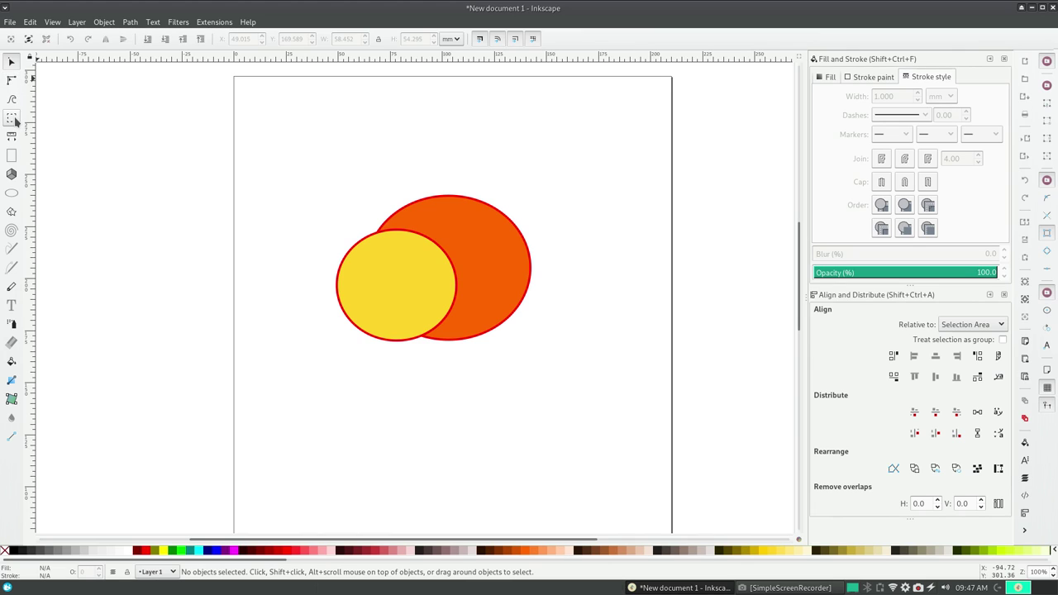
left_click(13, 119)
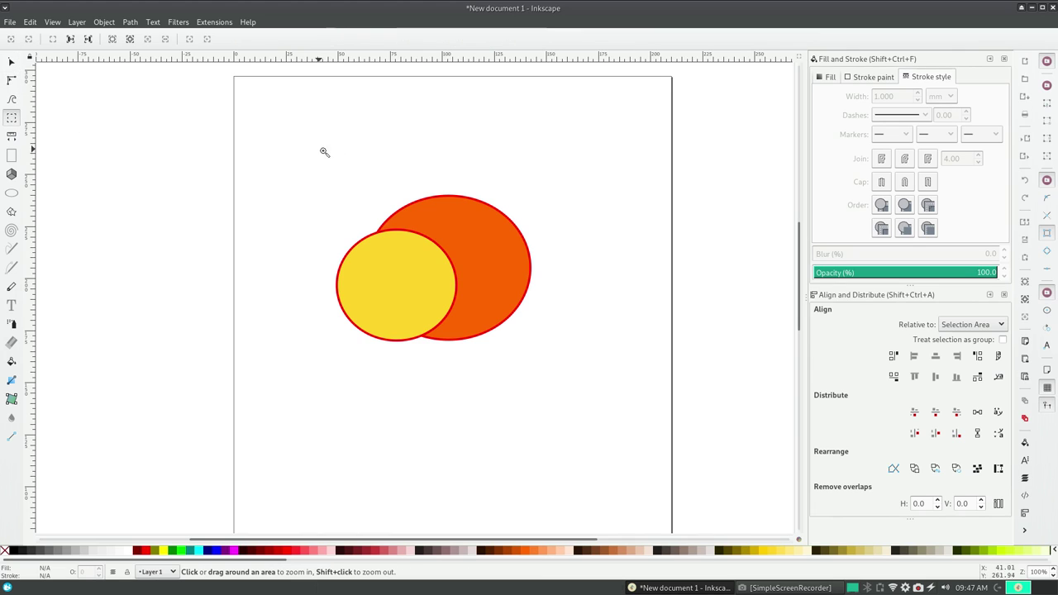
left_click(11, 62)
left_click_drag(312, 130, 577, 387)
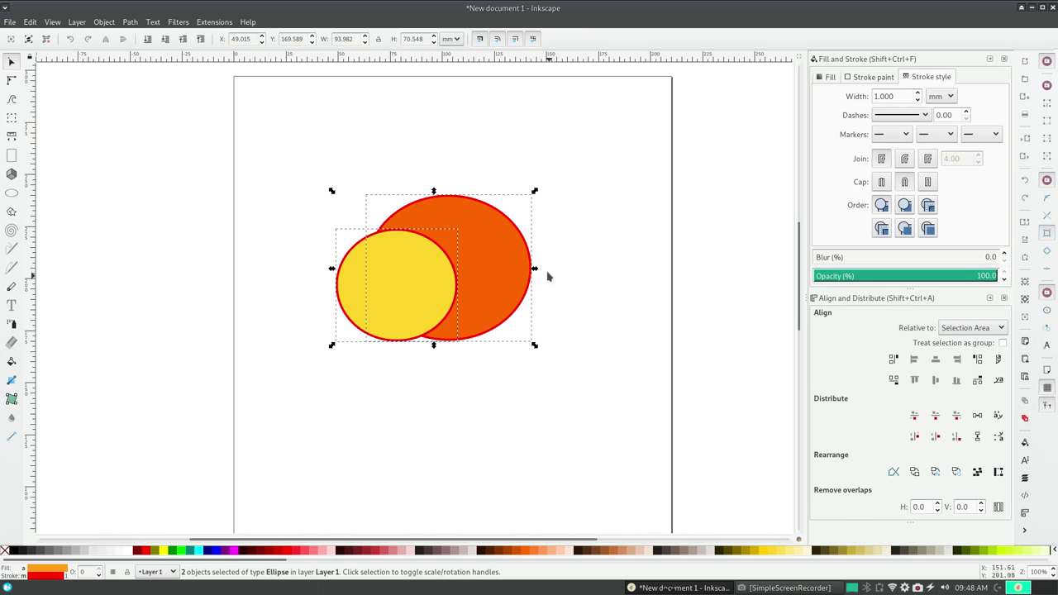
left_click(109, 23)
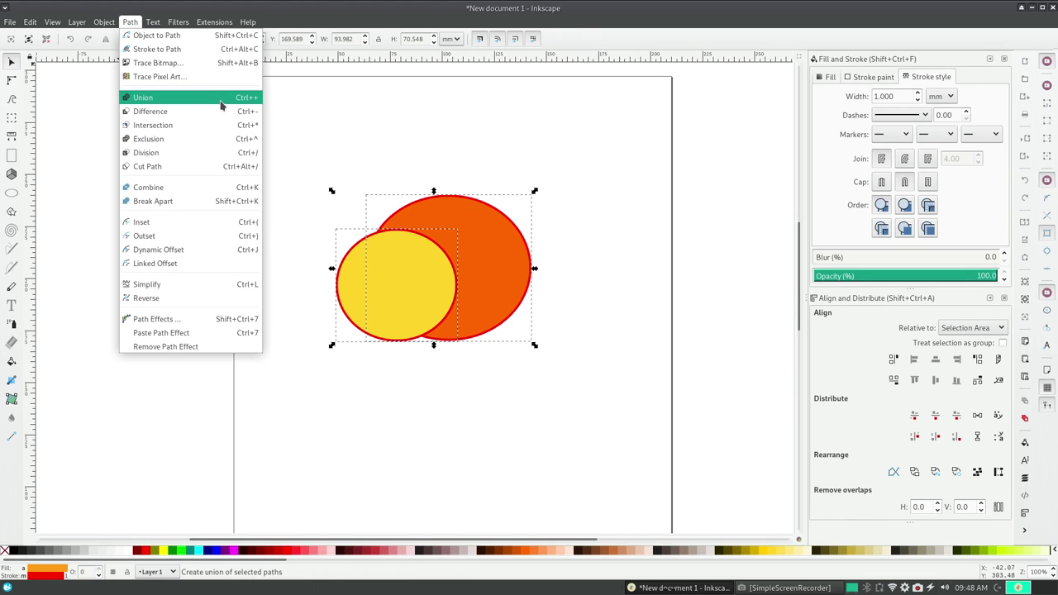
left_click(228, 103)
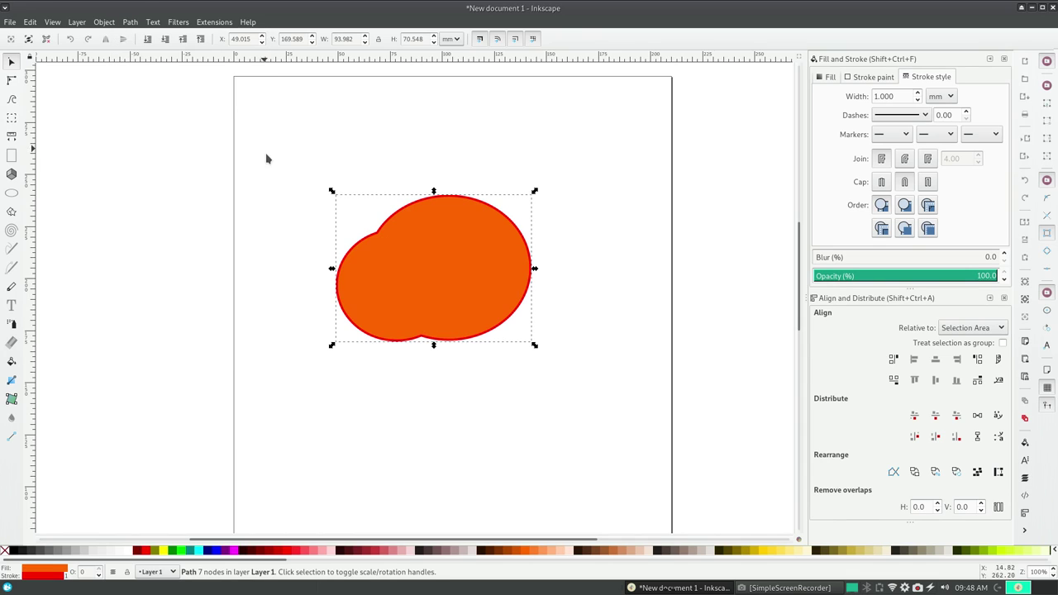
left_click(35, 23)
left_click(54, 34)
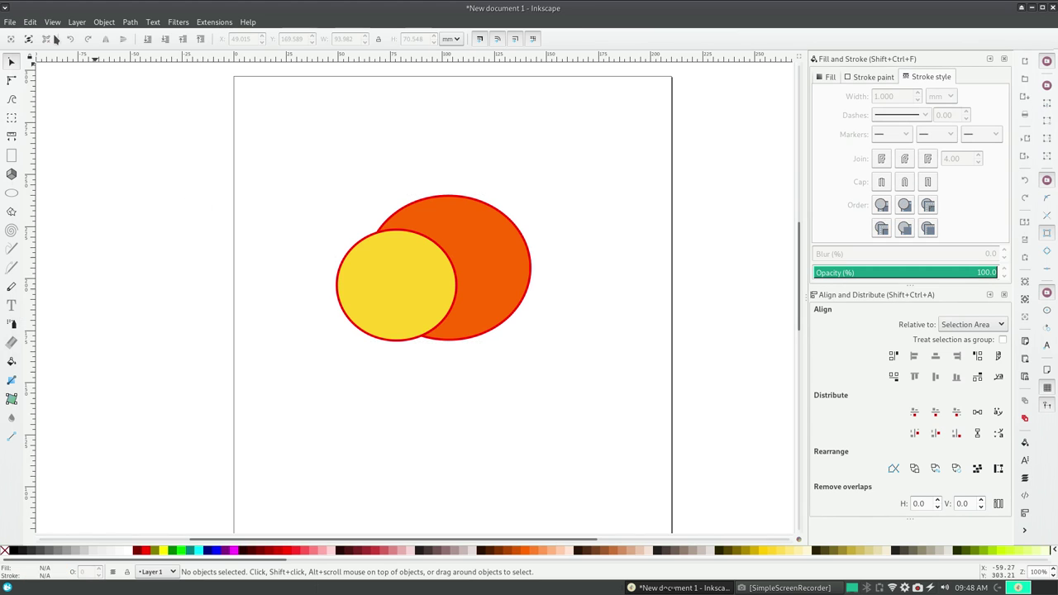
left_click(133, 25)
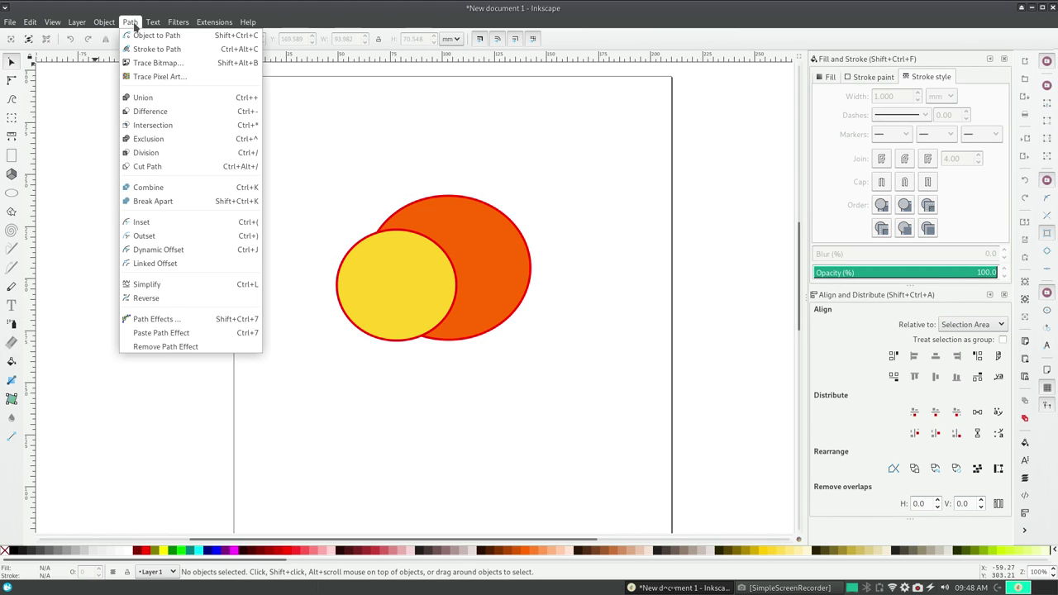
left_click(173, 113)
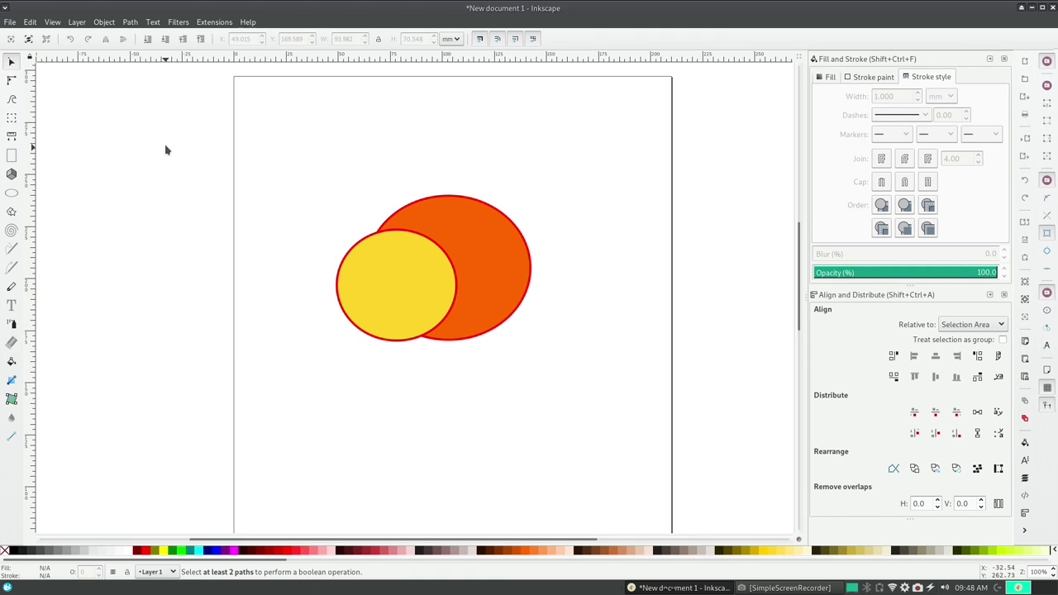
left_click_drag(248, 100, 584, 418)
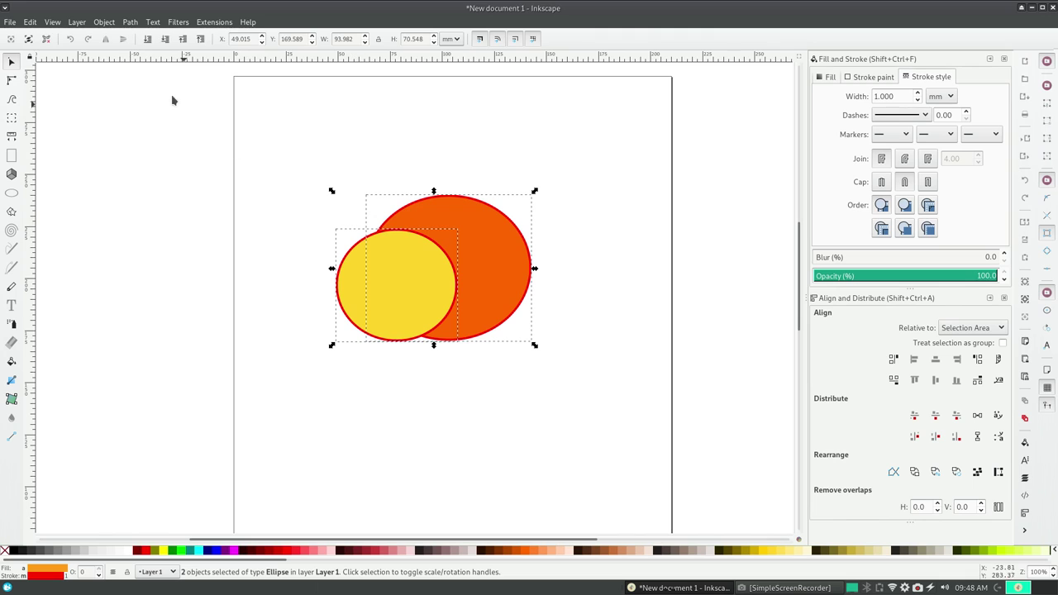
left_click(129, 22)
left_click(175, 113)
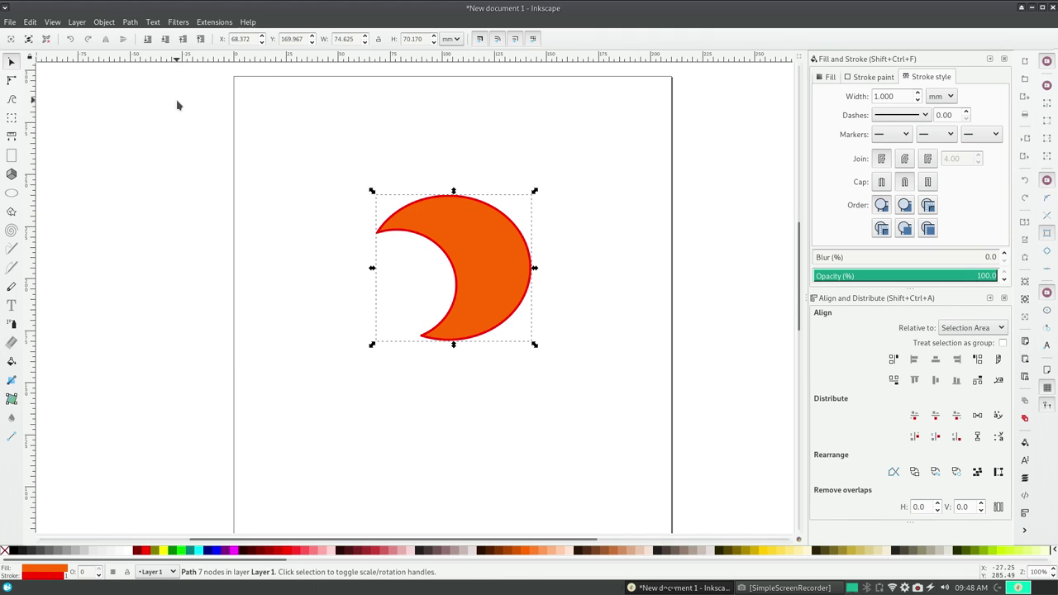
key("ctrl+z")
left_click(104, 22)
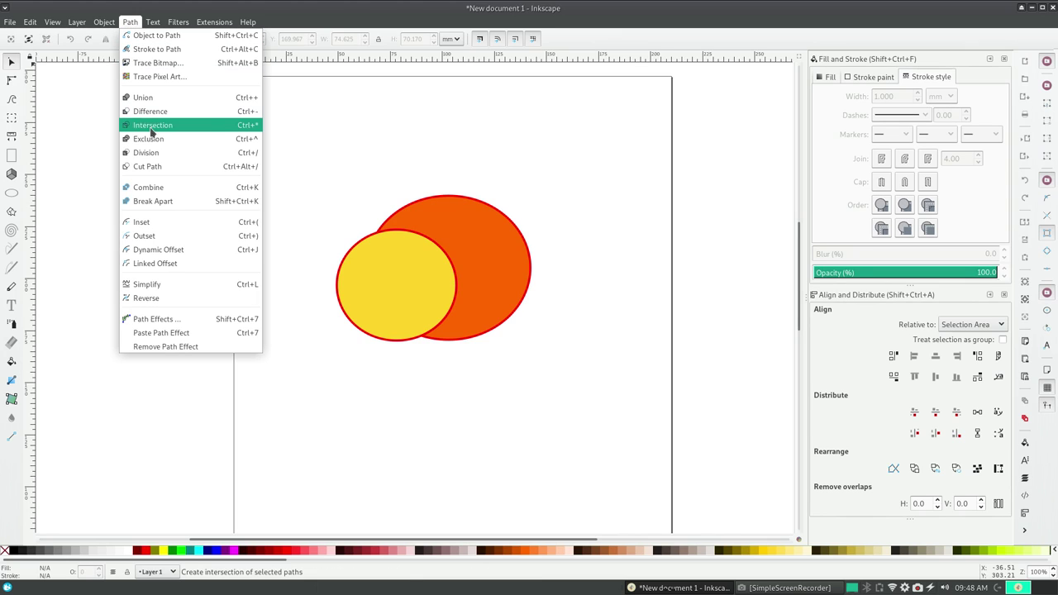
left_click(225, 127)
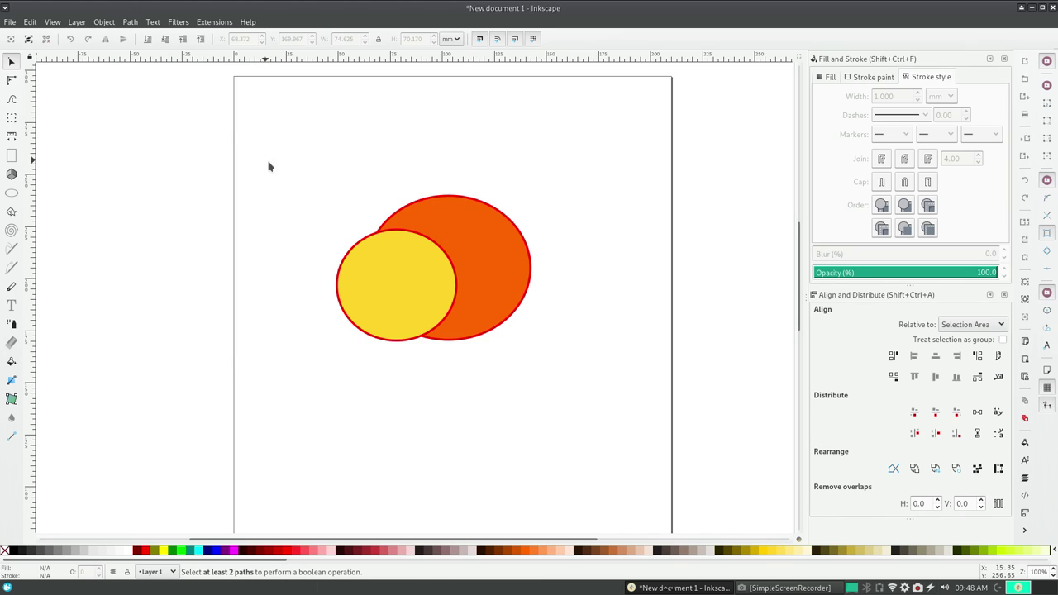
left_click_drag(323, 157, 593, 386)
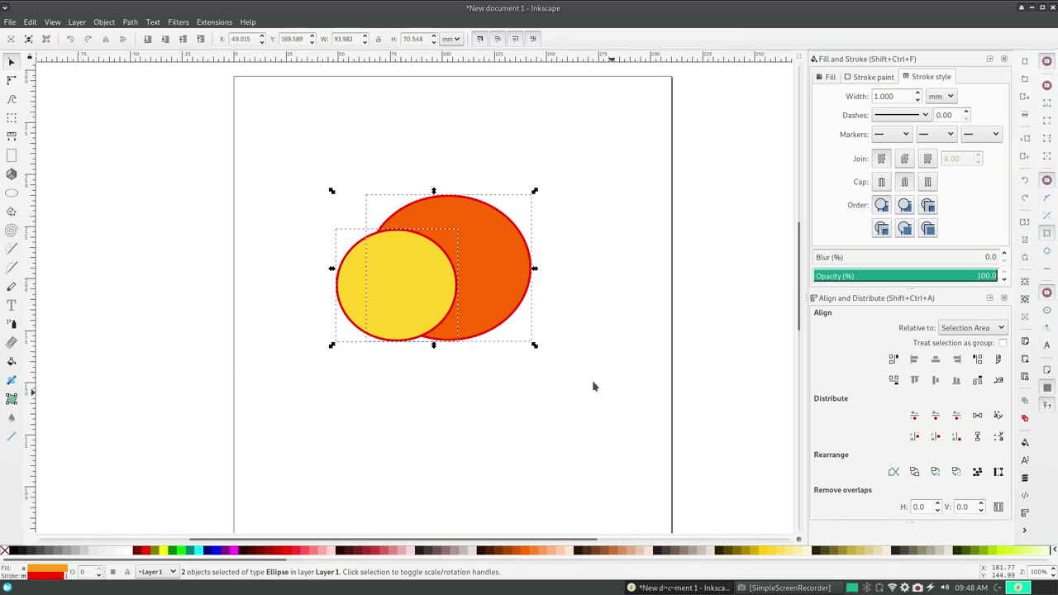
left_click(104, 23)
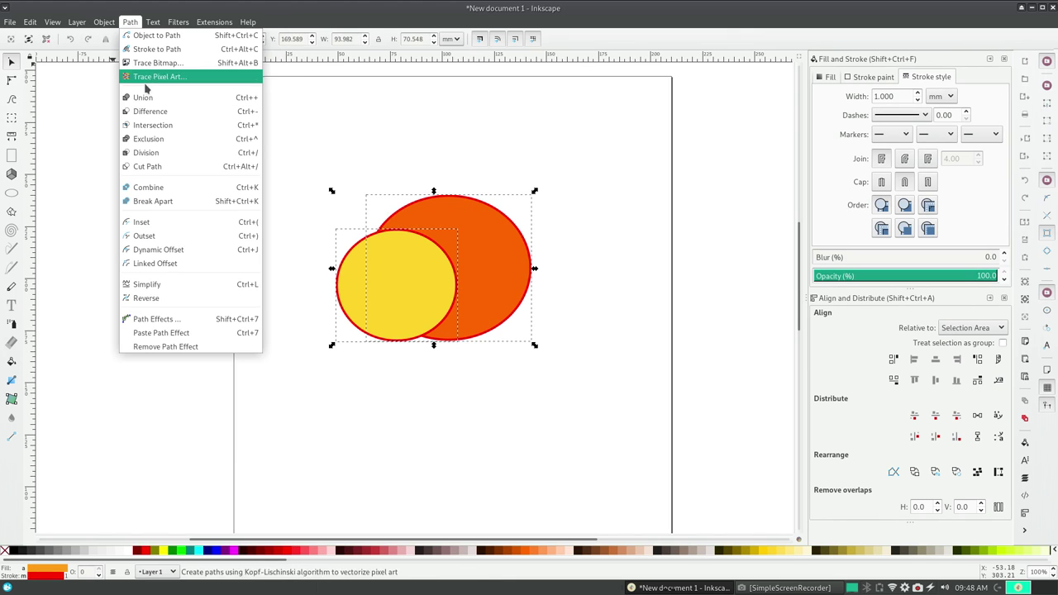
left_click(165, 126)
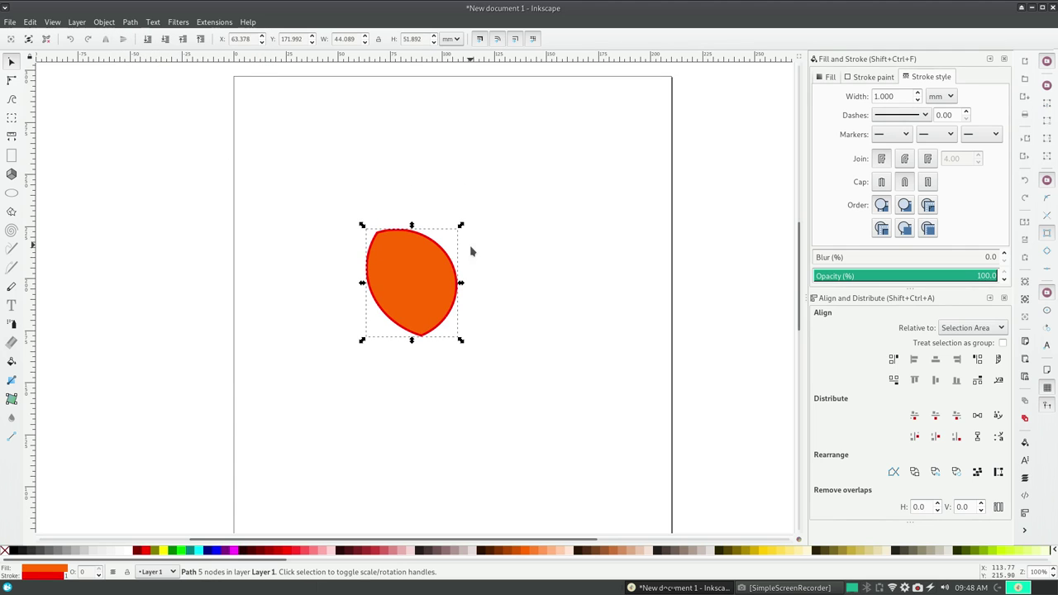
key("ctrl+z")
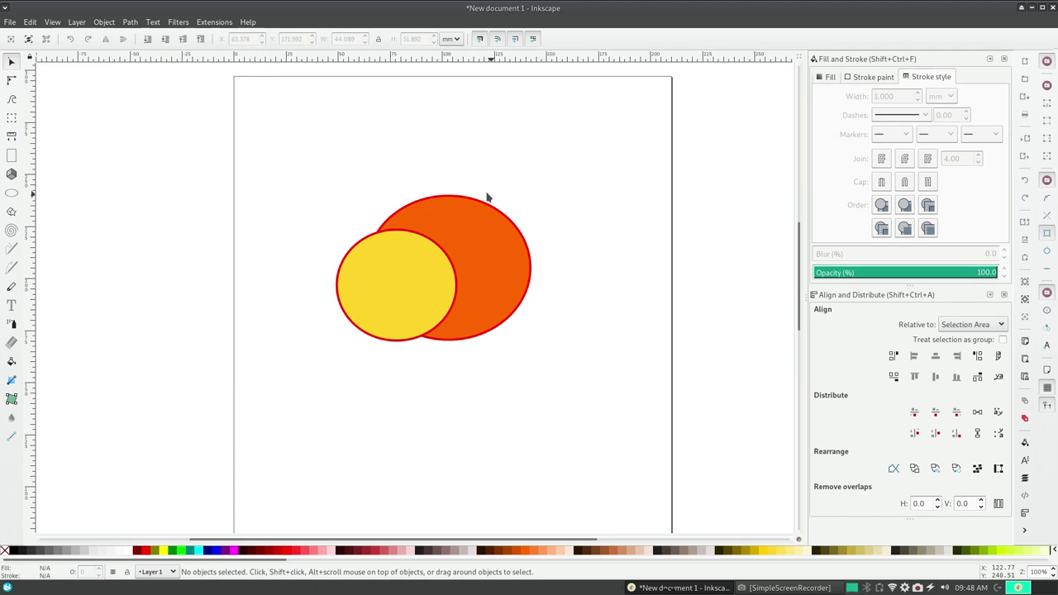
left_click(106, 23)
key("Escape")
left_click_drag(267, 133, 596, 389)
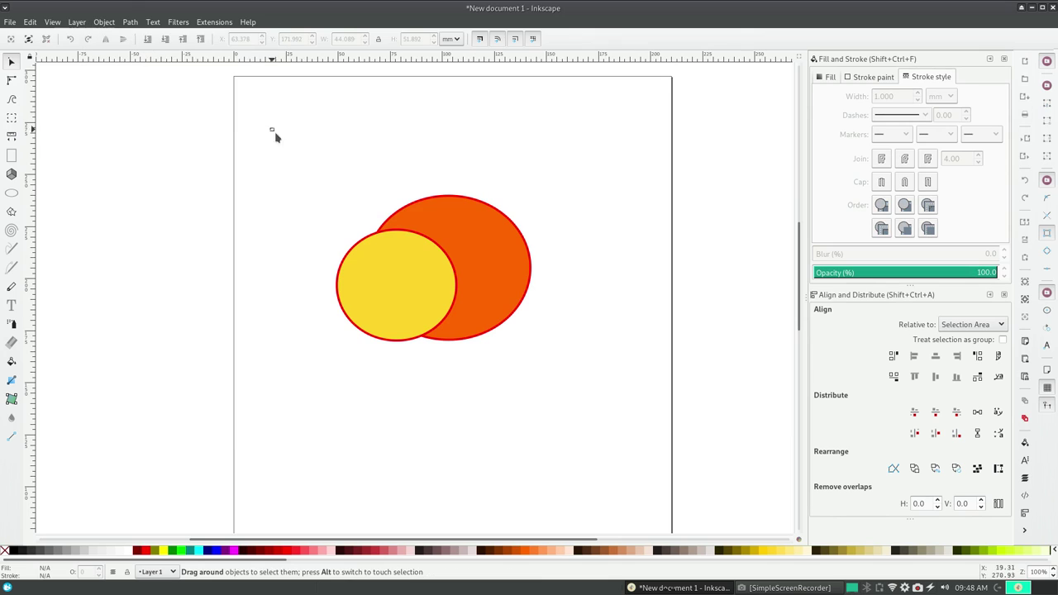
left_click(104, 23)
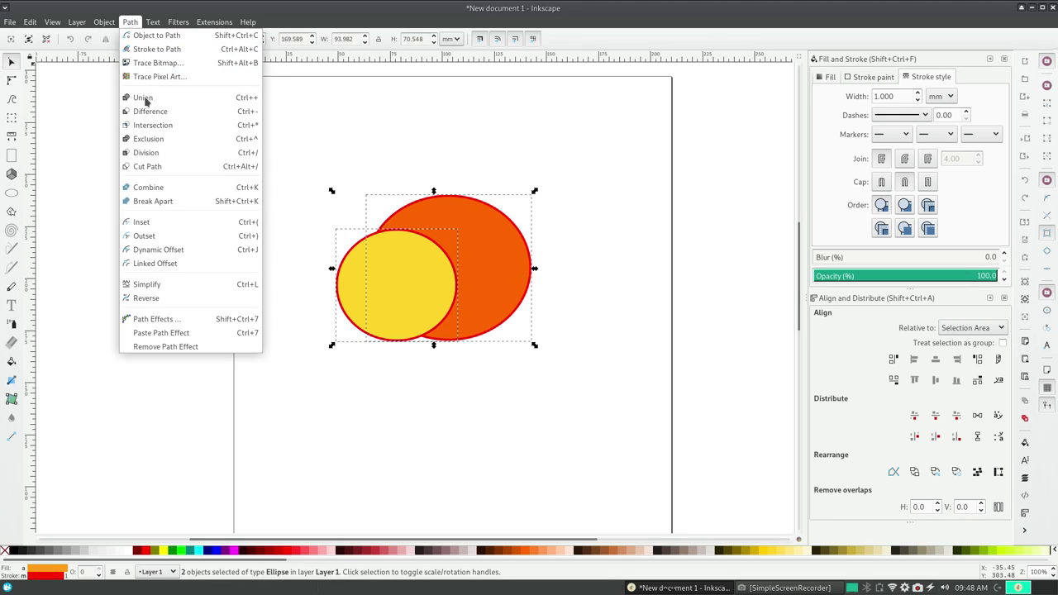
mouse_move(130, 22)
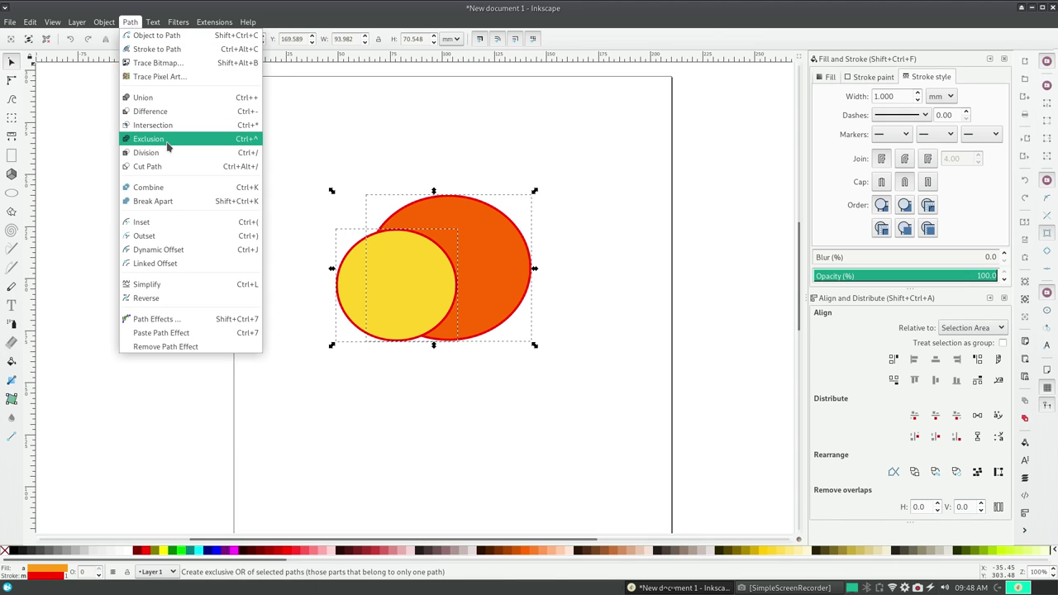
left_click(165, 139)
key("ctrl+z")
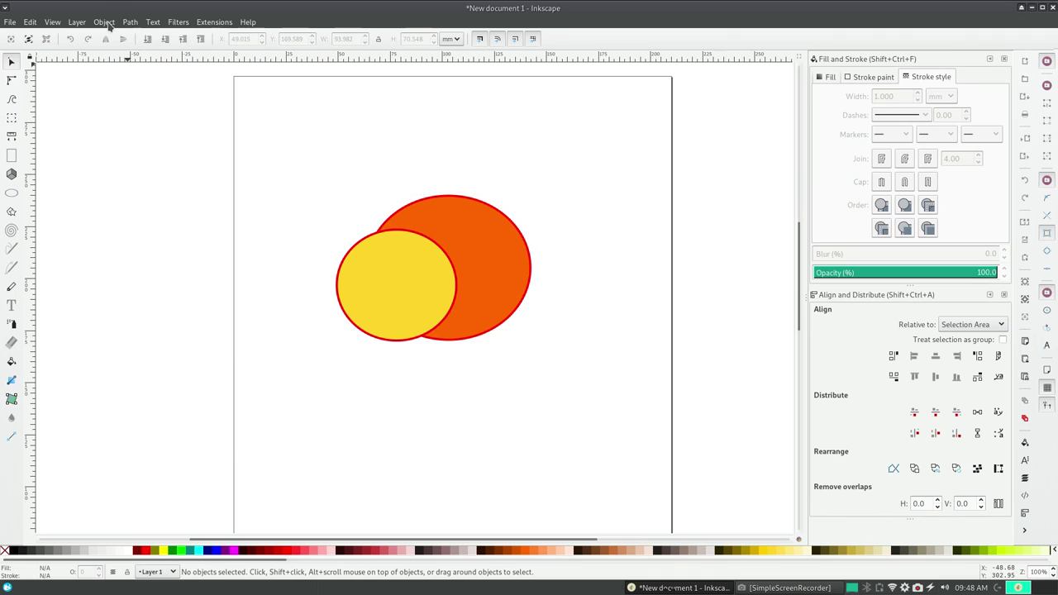
left_click(107, 23)
left_click(106, 24)
left_click_drag(295, 135, 456, 306)
left_click(106, 23)
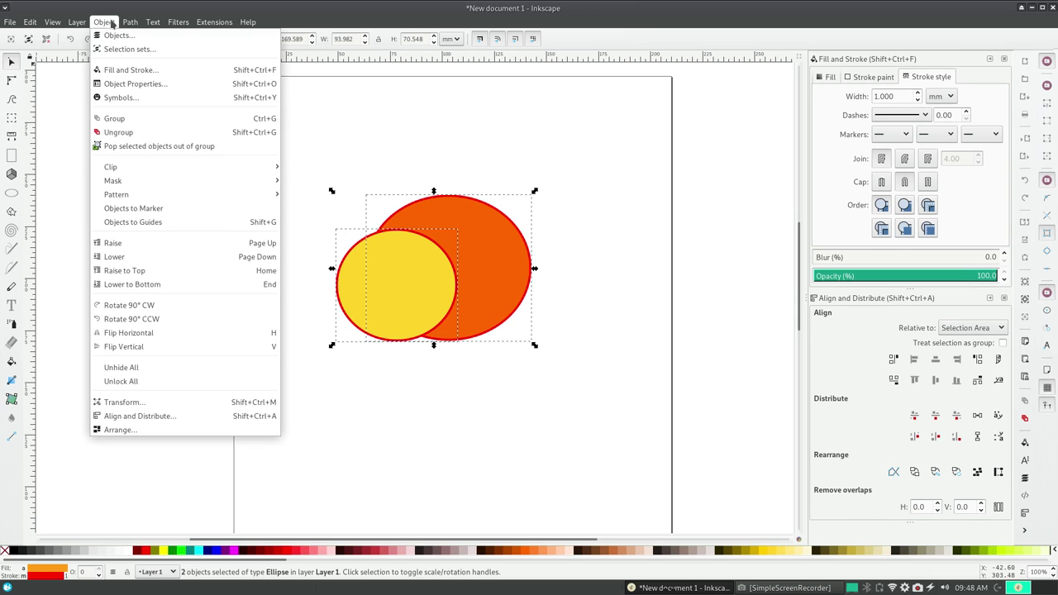
mouse_move(130, 22)
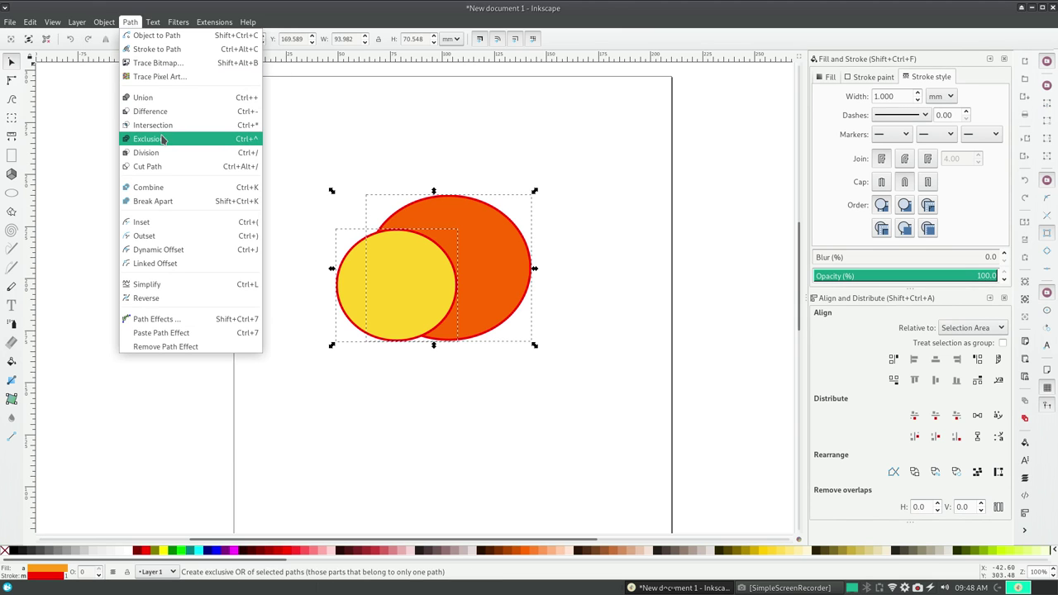
left_click(163, 153)
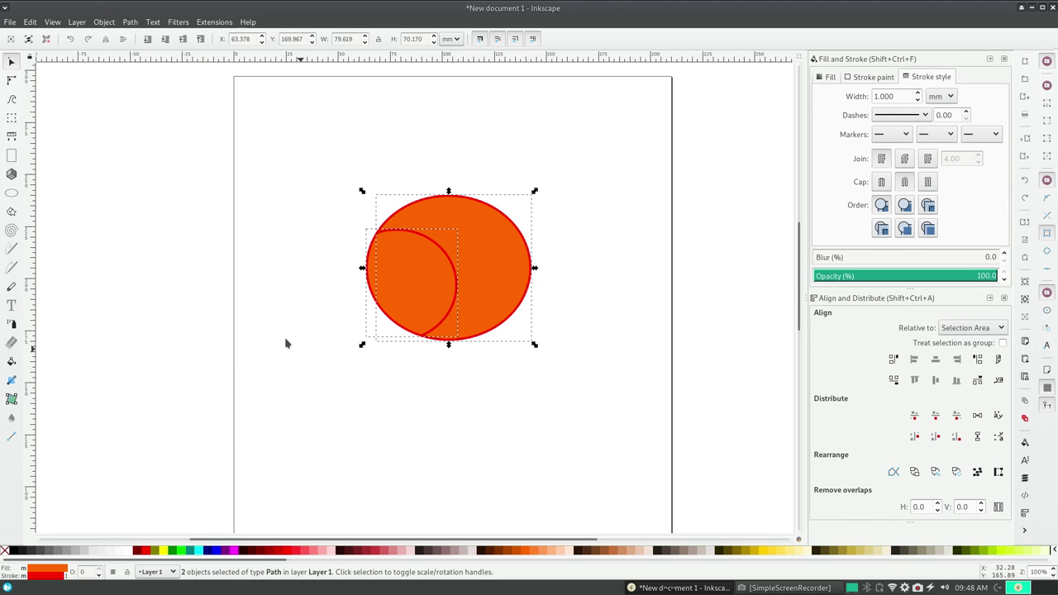
key("ctrl+z")
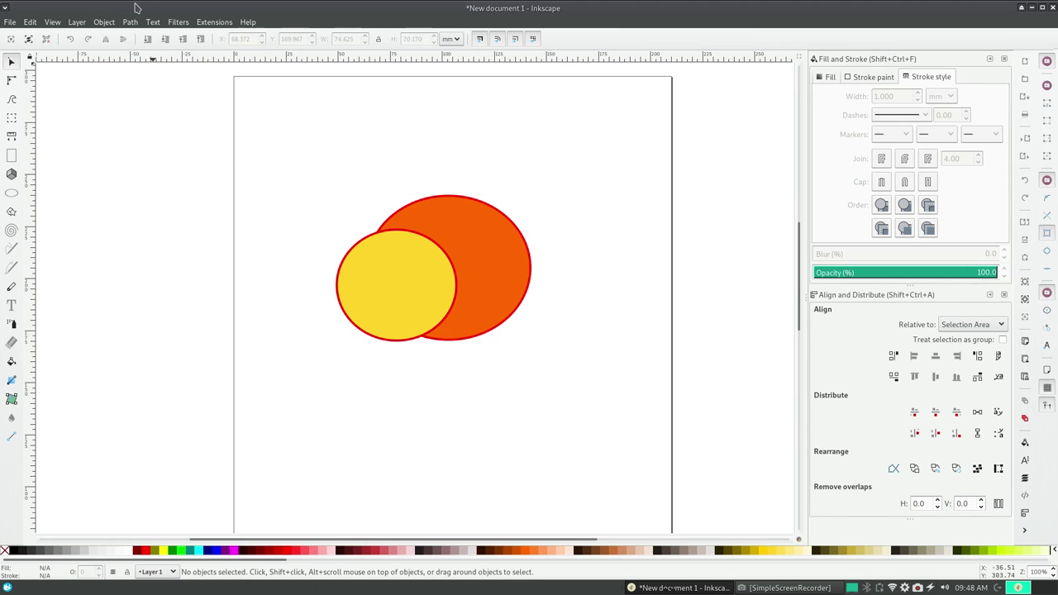
left_click(130, 23)
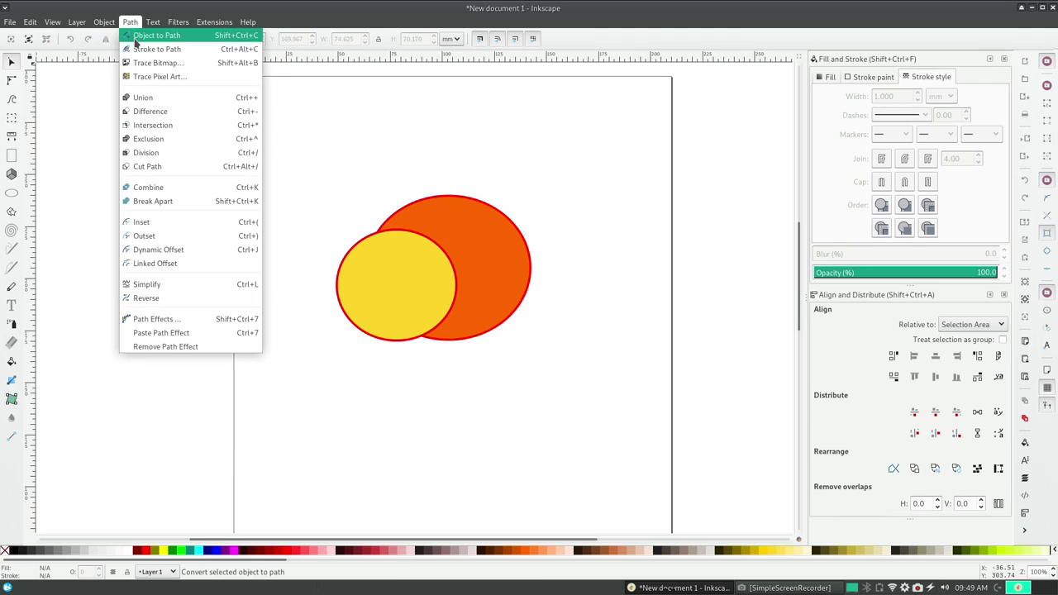
left_click(170, 165)
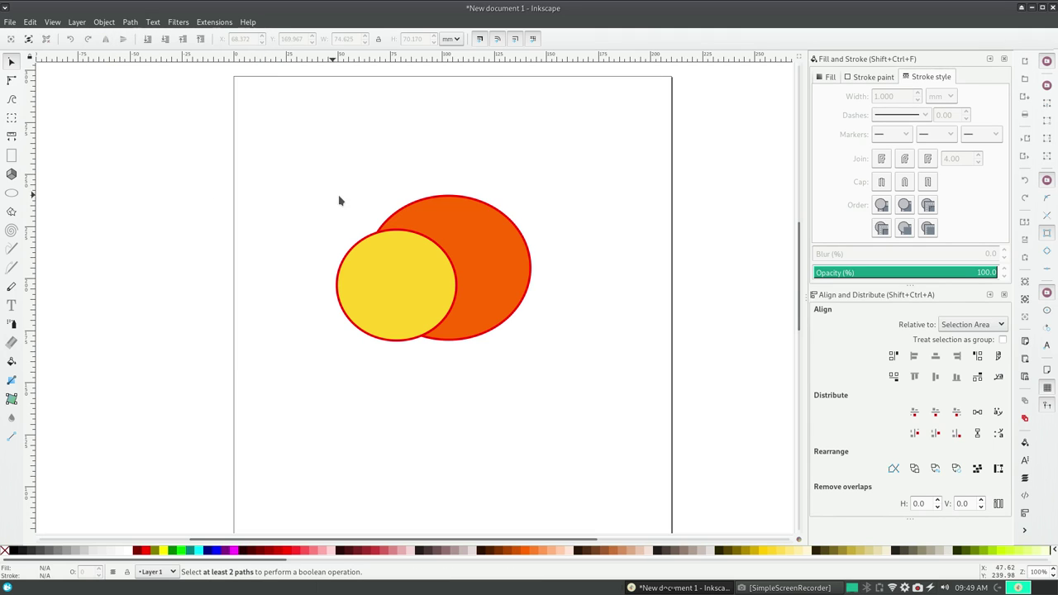
left_click_drag(279, 158, 542, 351)
left_click(130, 22)
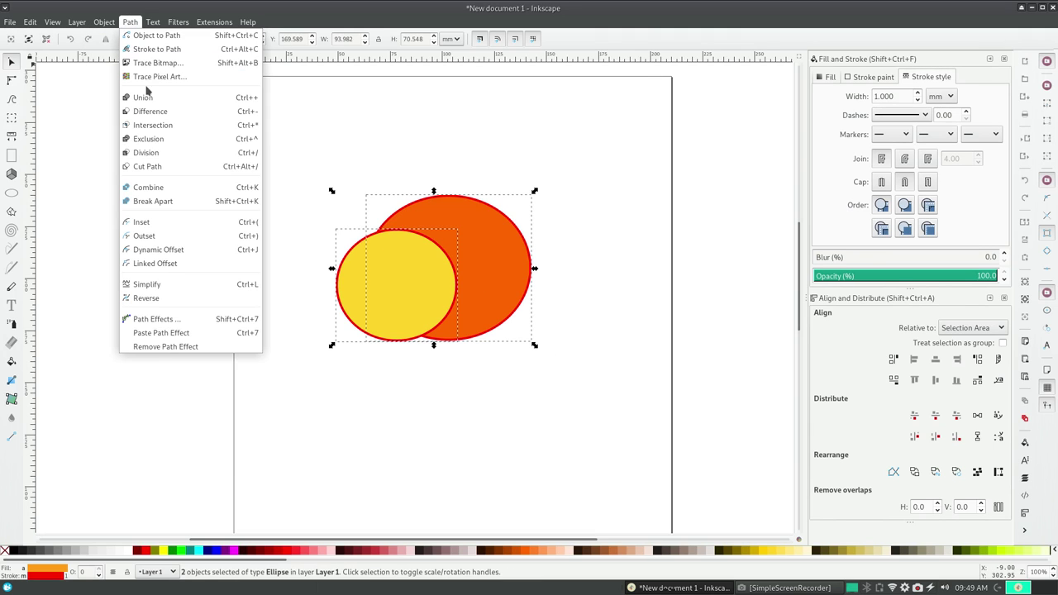
left_click(183, 168)
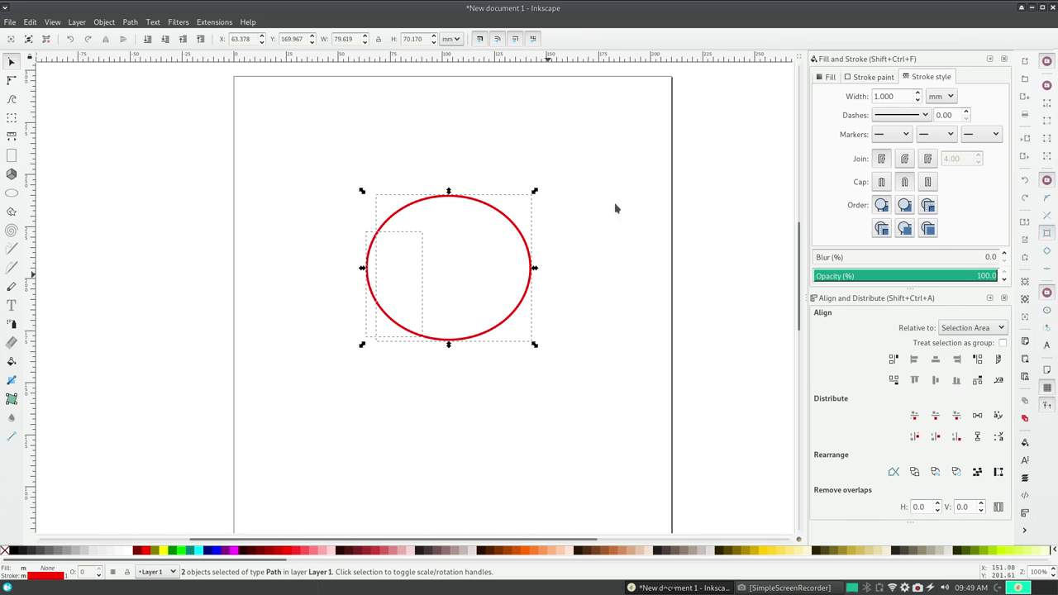
key("ctrl+z")
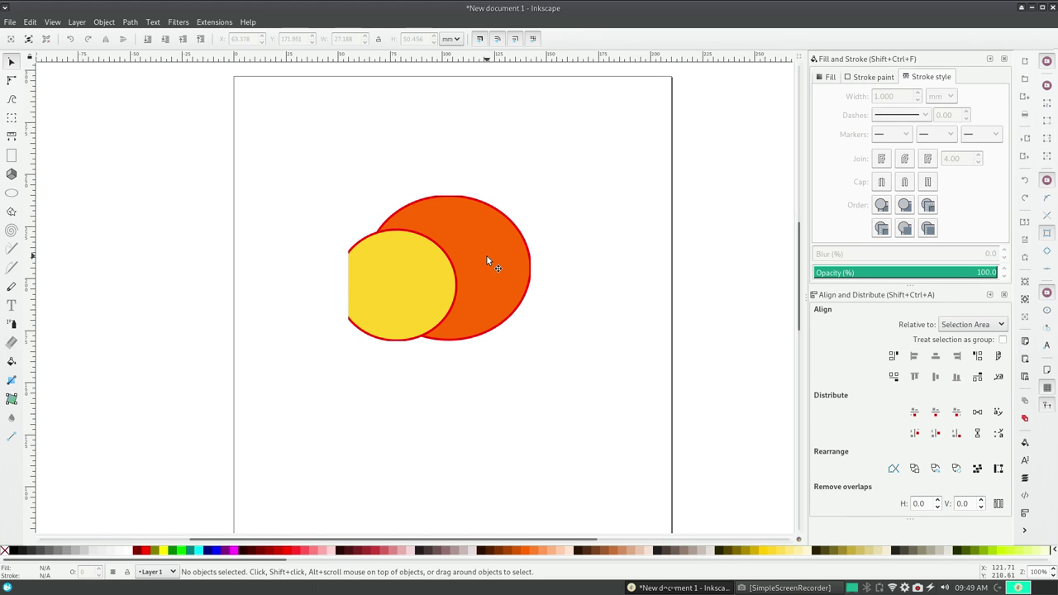
Undo the circle's yellow fill and union both ellipses into one orange body shape
key("ctrl+z")
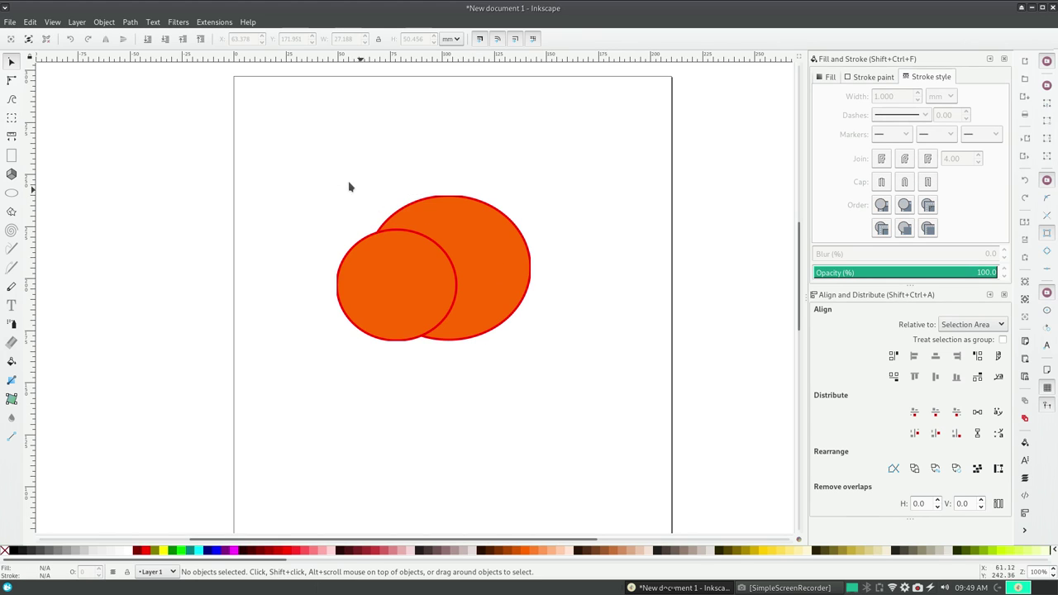
left_click_drag(320, 151, 584, 385)
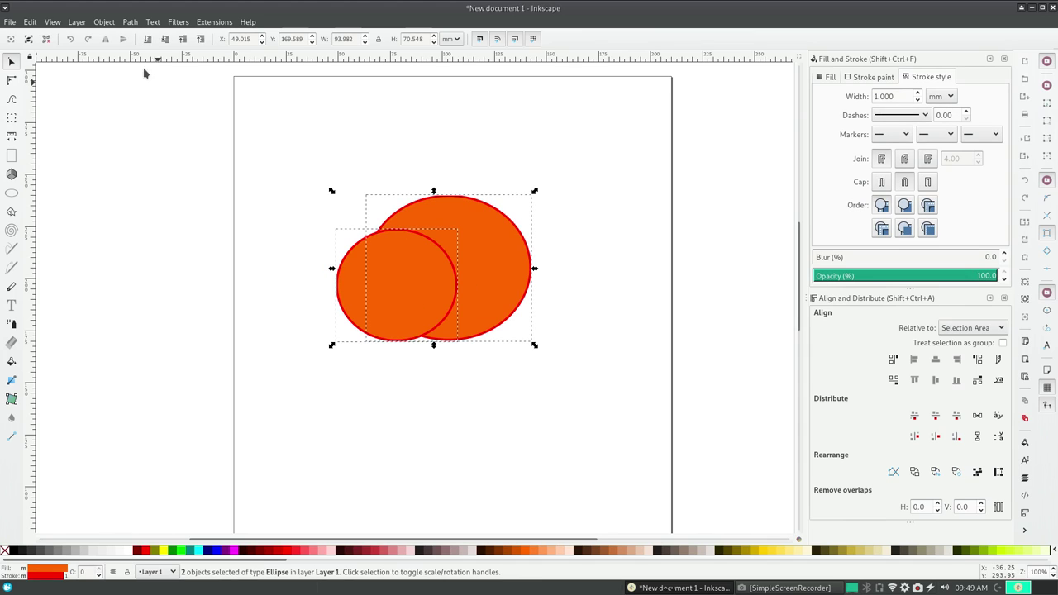
left_click(126, 23)
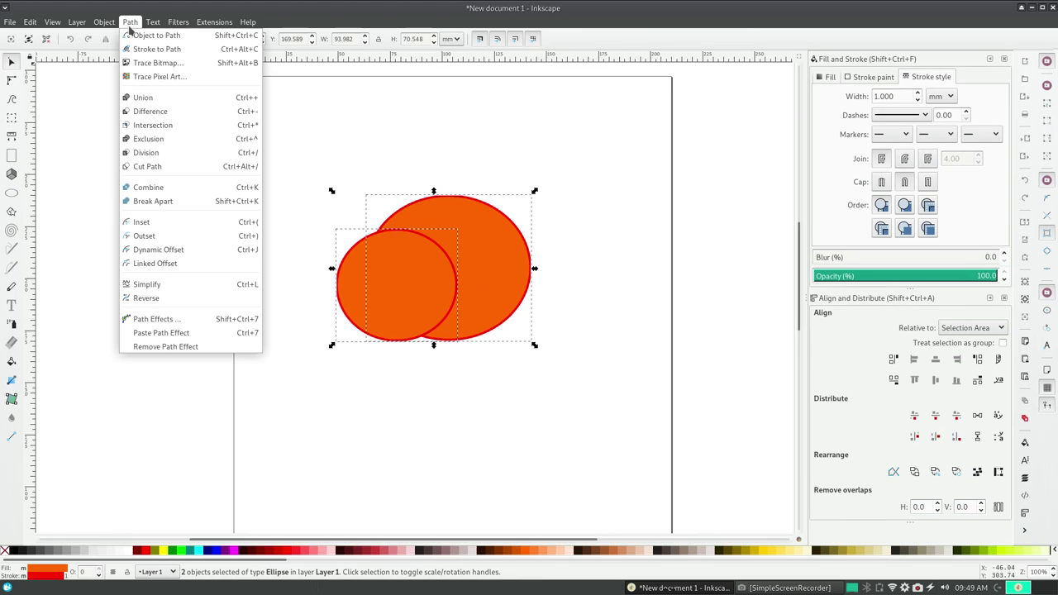
left_click(148, 101)
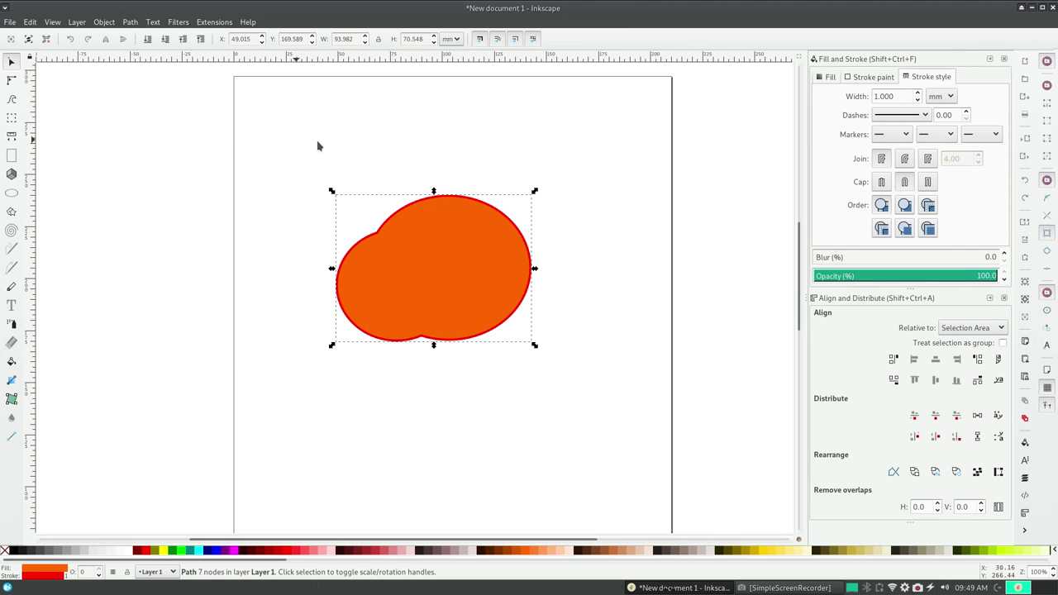
left_click(151, 213)
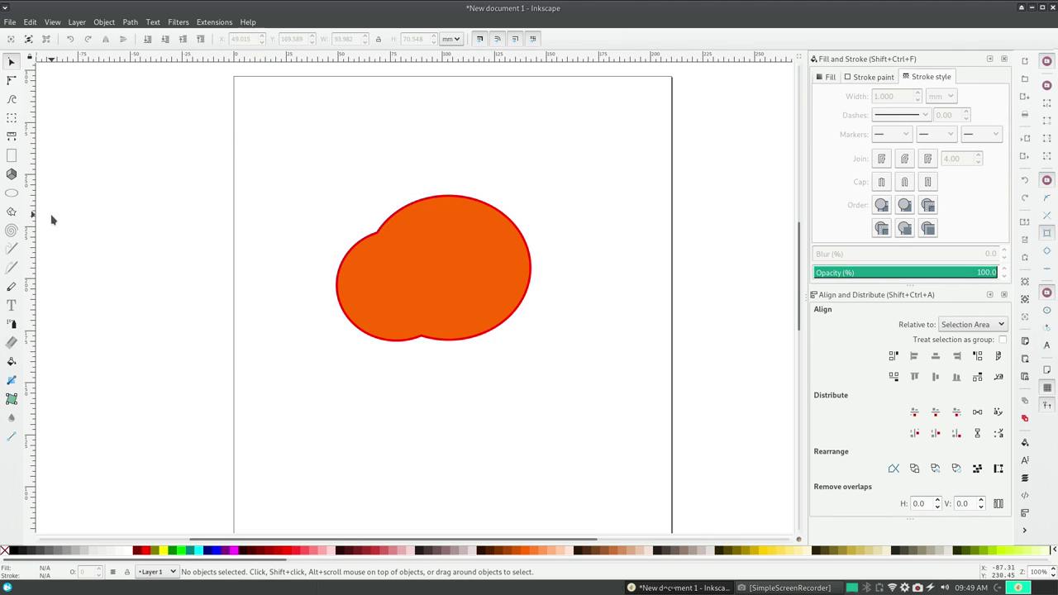
left_click(14, 157)
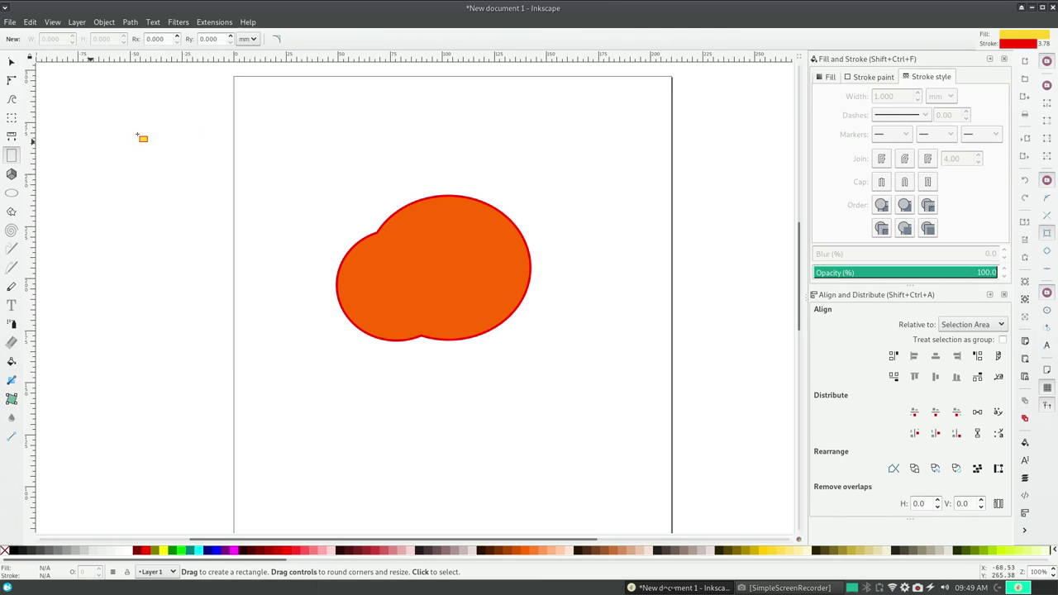
left_click(415, 207)
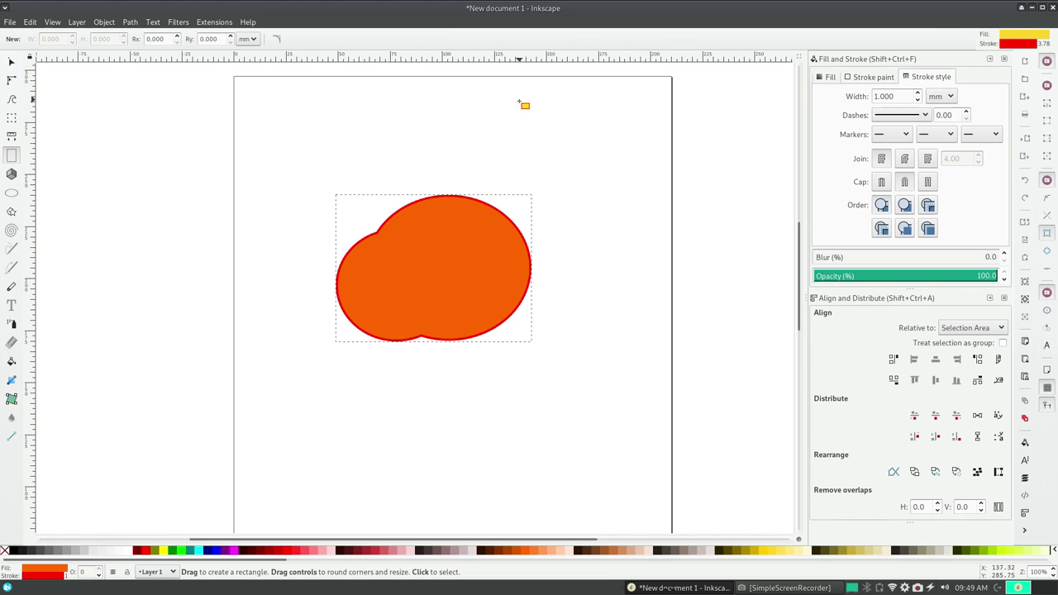
left_click(474, 115)
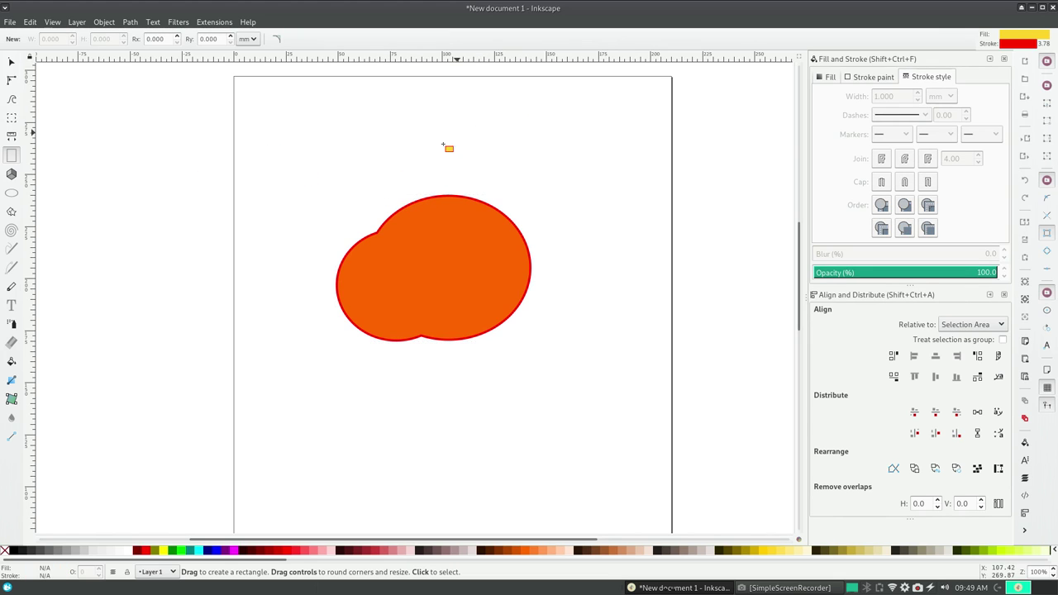
left_click(11, 267)
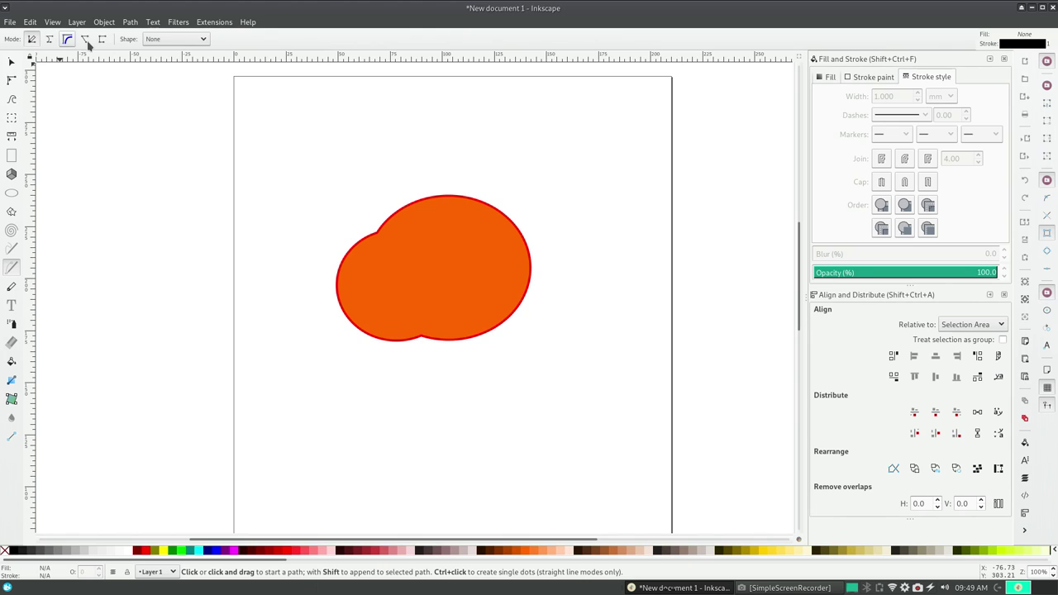
Draw a closed four-point fin path rising above the body's upper edge
left_click(170, 41)
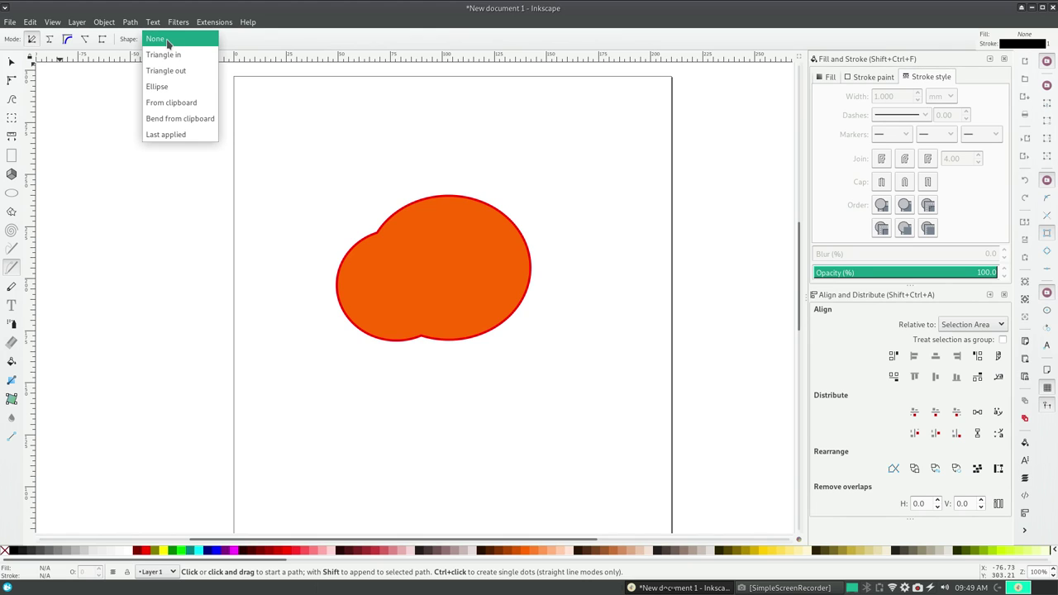
left_click(168, 42)
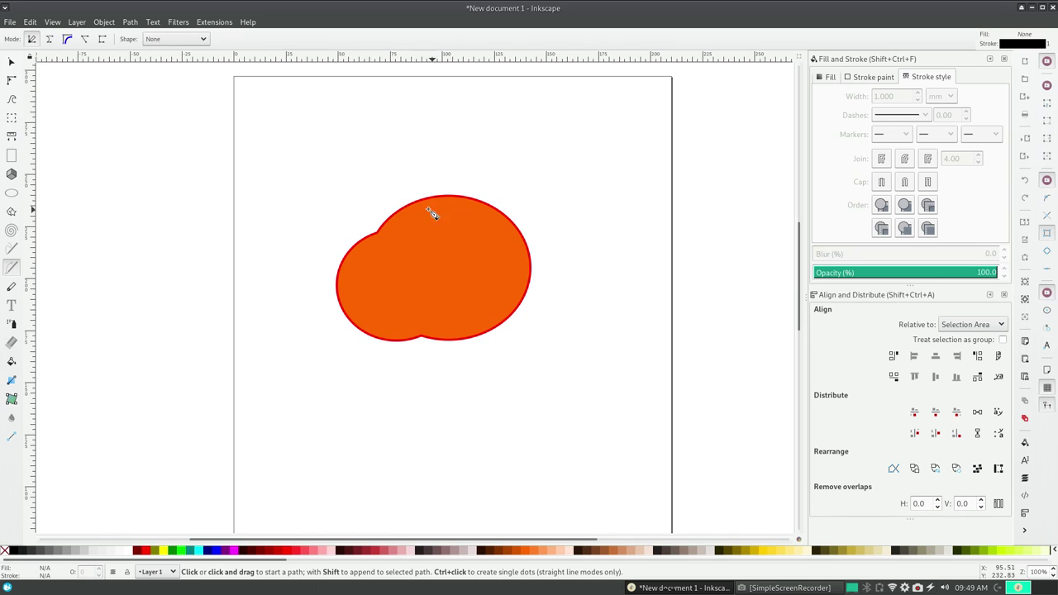
left_click(391, 220)
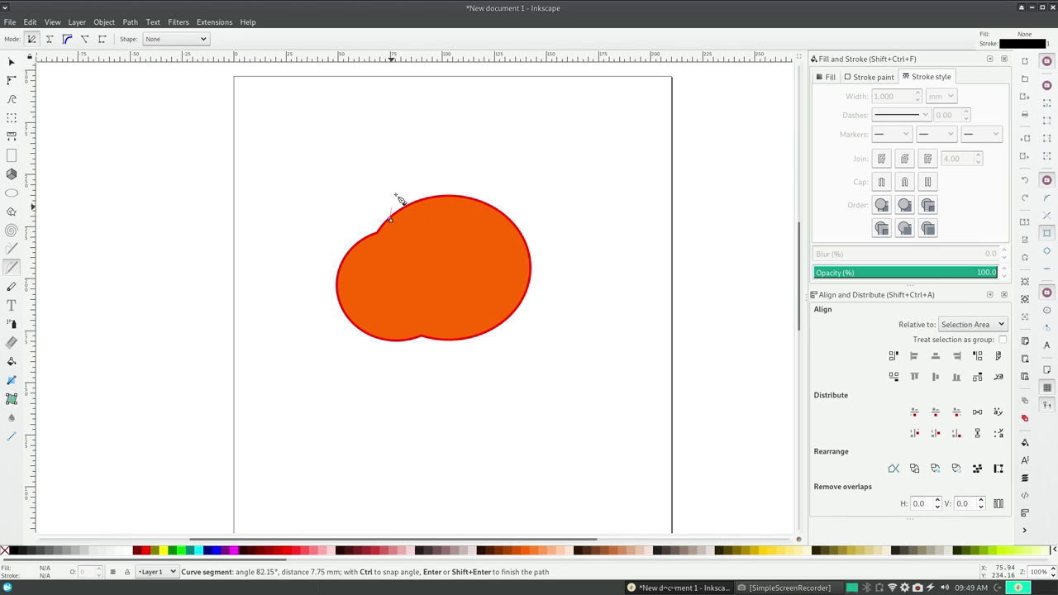
left_click(455, 114)
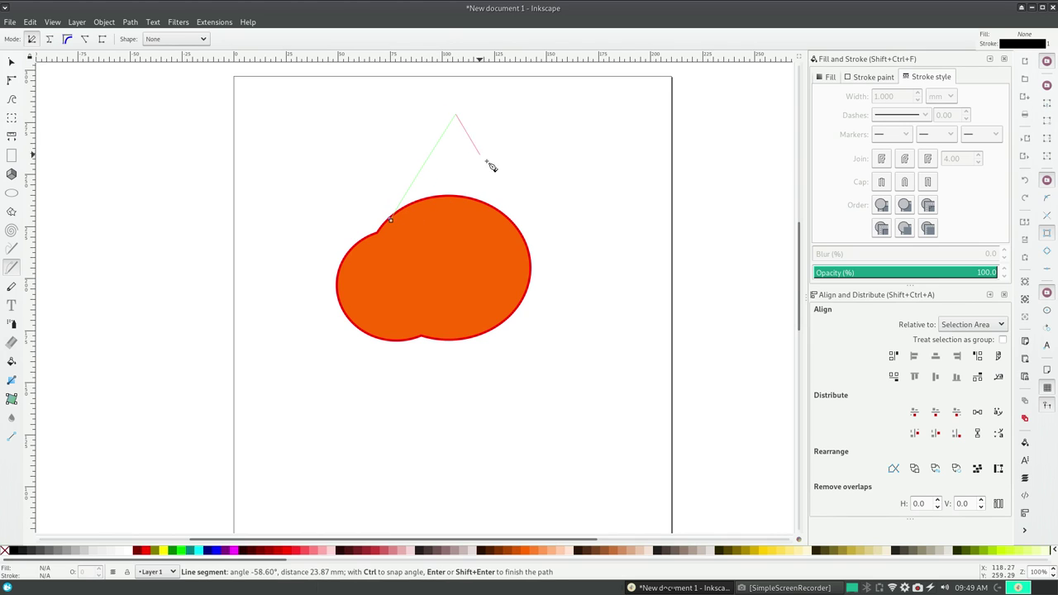
left_click(537, 196)
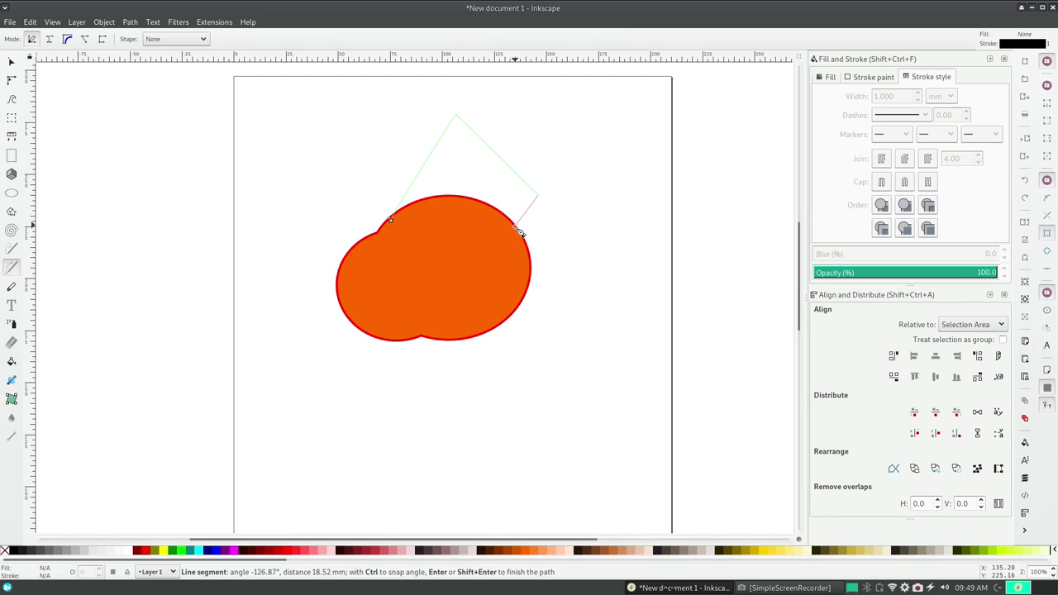
left_click(517, 228)
left_click(394, 223)
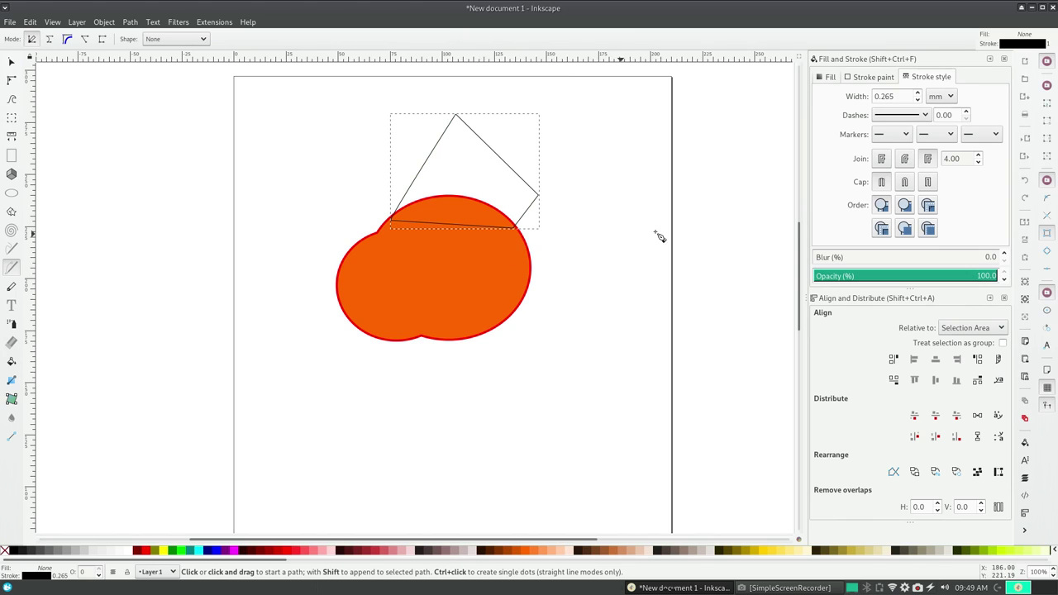
Give the fin a flat orange fill and a red 1 mm outline
left_click(825, 77)
left_click(846, 97)
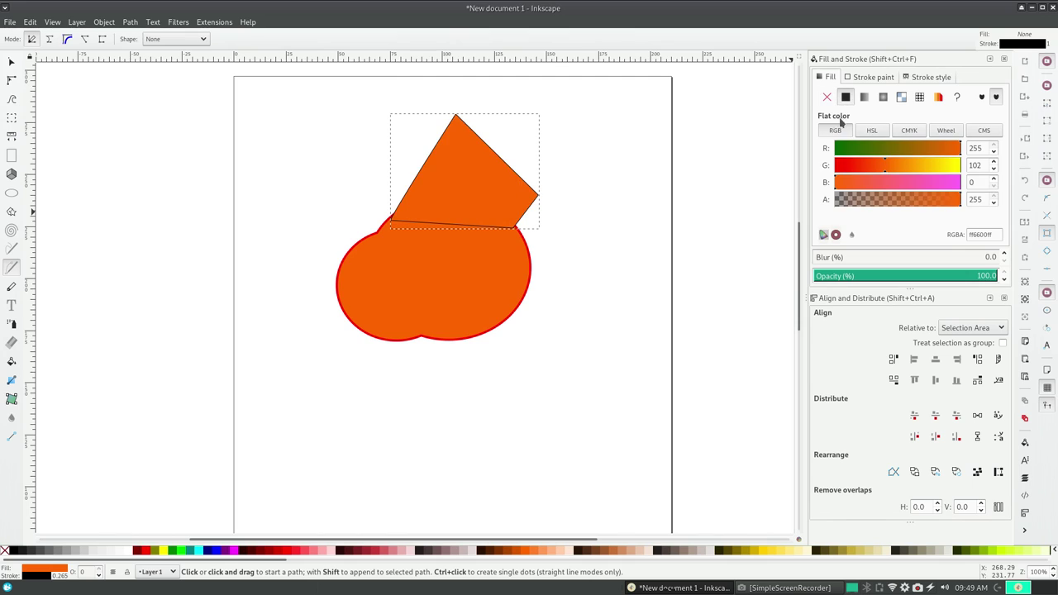
left_click(869, 77)
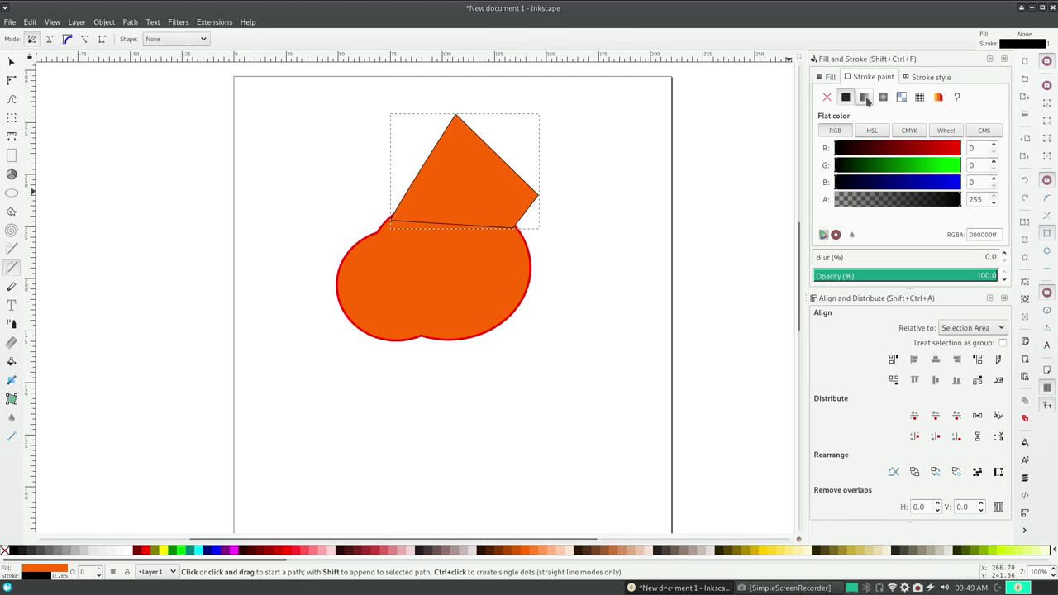
left_click_drag(895, 149, 984, 149)
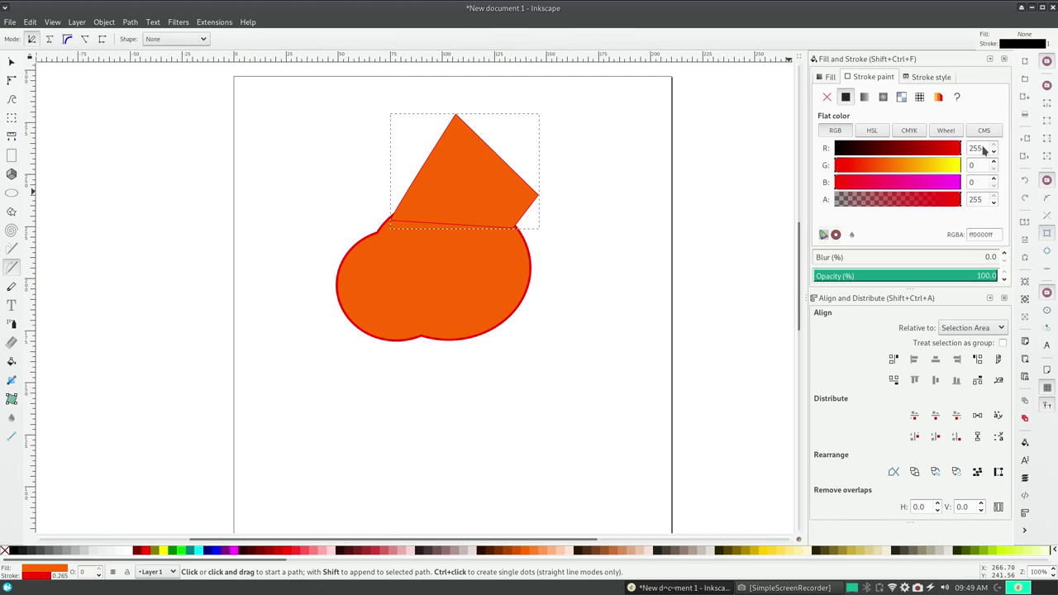
left_click(917, 79)
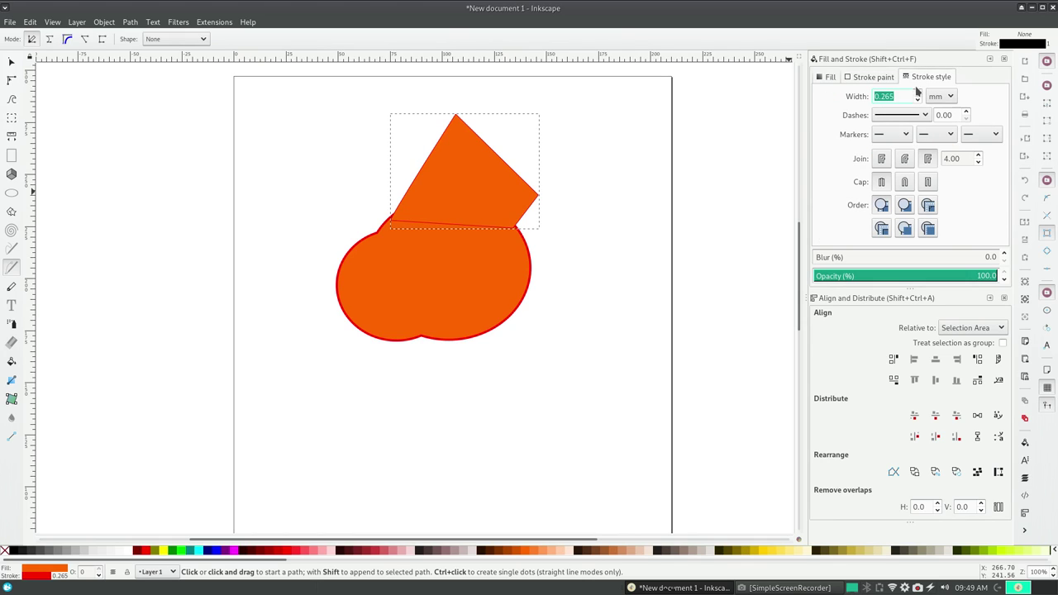
type("1")
key("Return")
Draw a stray small triangle beside the page and delete it
left_click(706, 154)
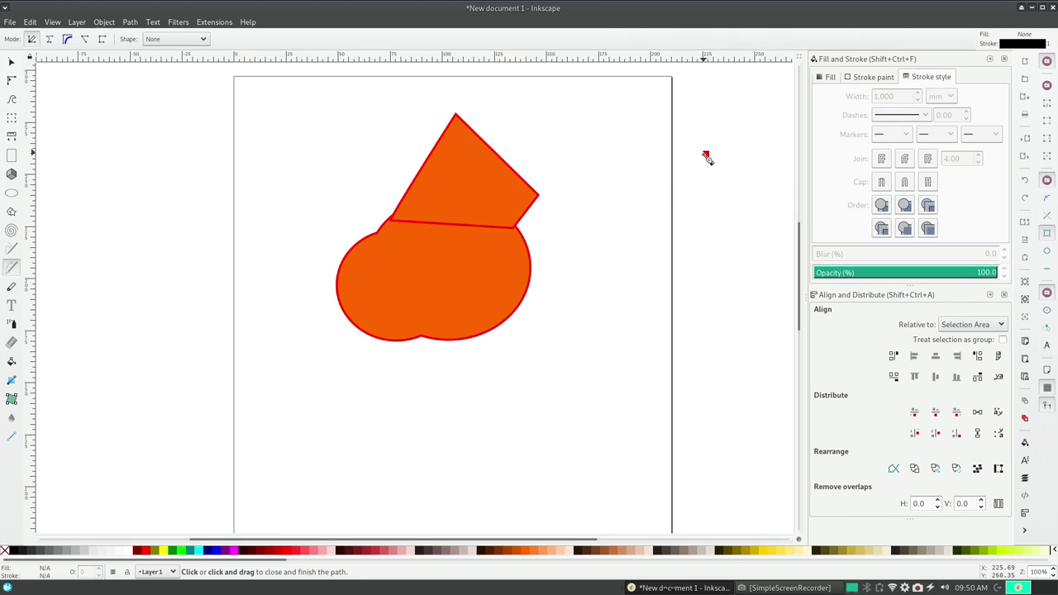
left_click(699, 178)
left_click(726, 188)
left_click(706, 155)
key("Delete")
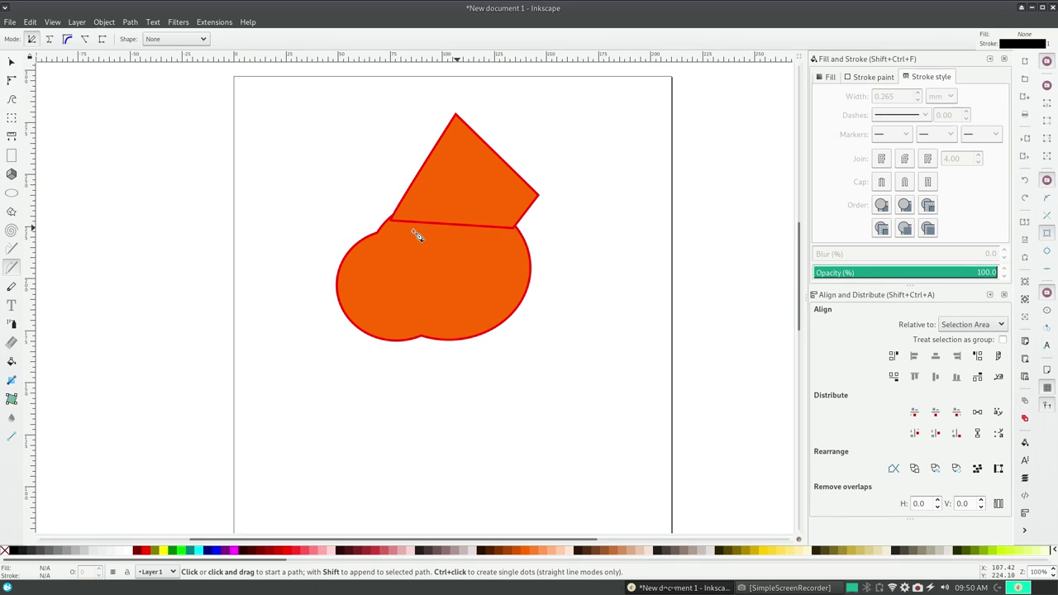
Draw a small rectangle, about 28.3 × 26.5 mm, overlapping the body's right edge
left_click(11, 155)
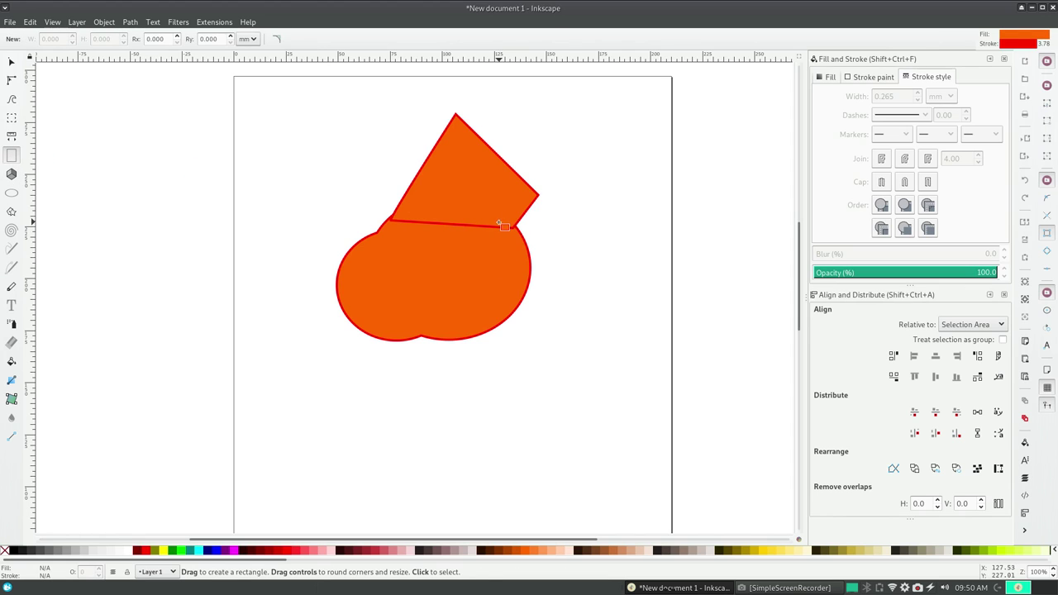
left_click_drag(499, 223, 582, 288)
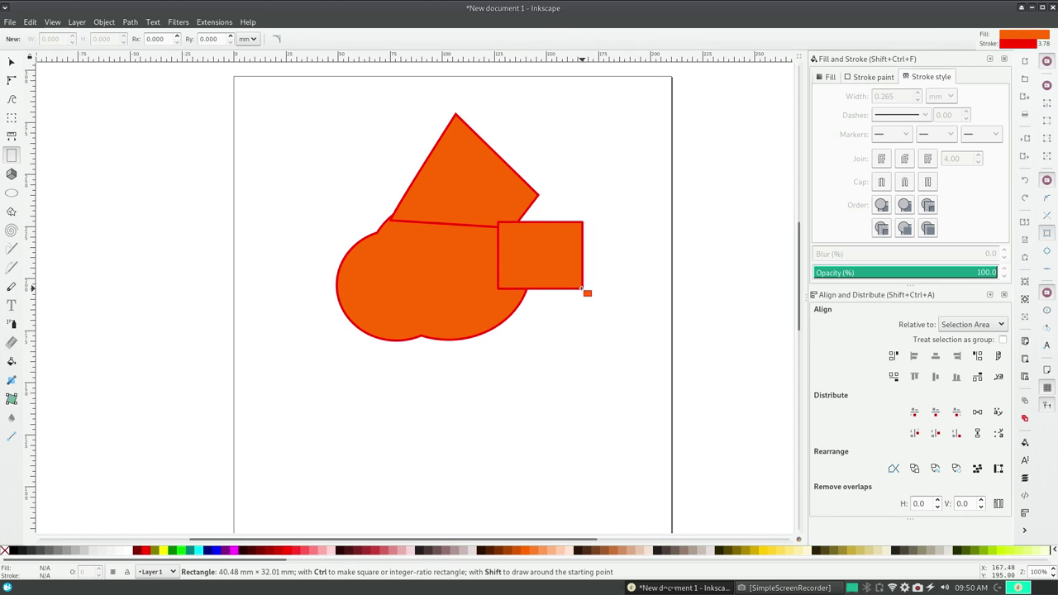
left_click_drag(584, 289, 557, 278)
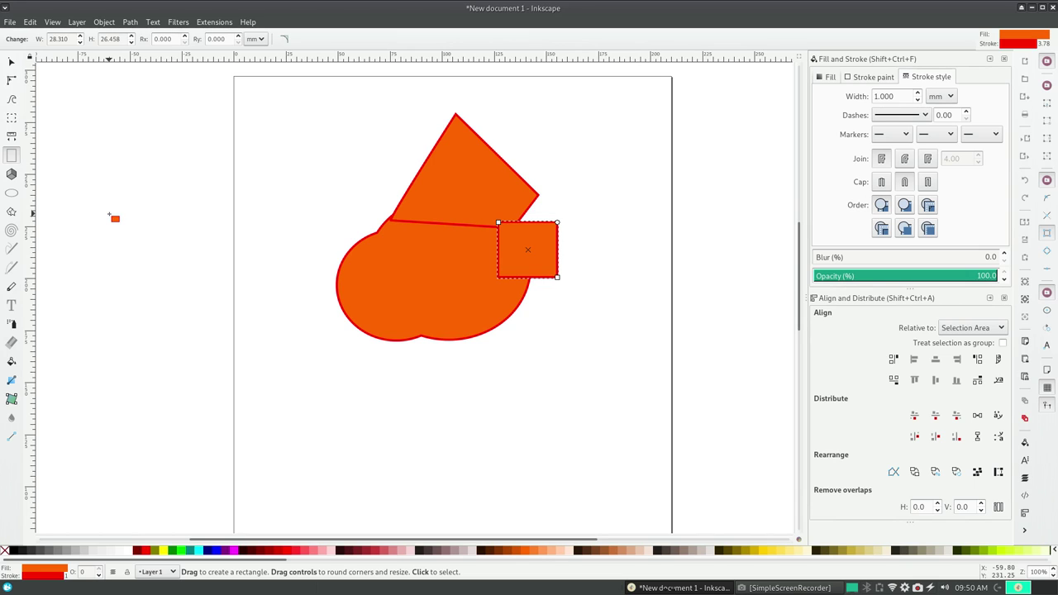
left_click(132, 23)
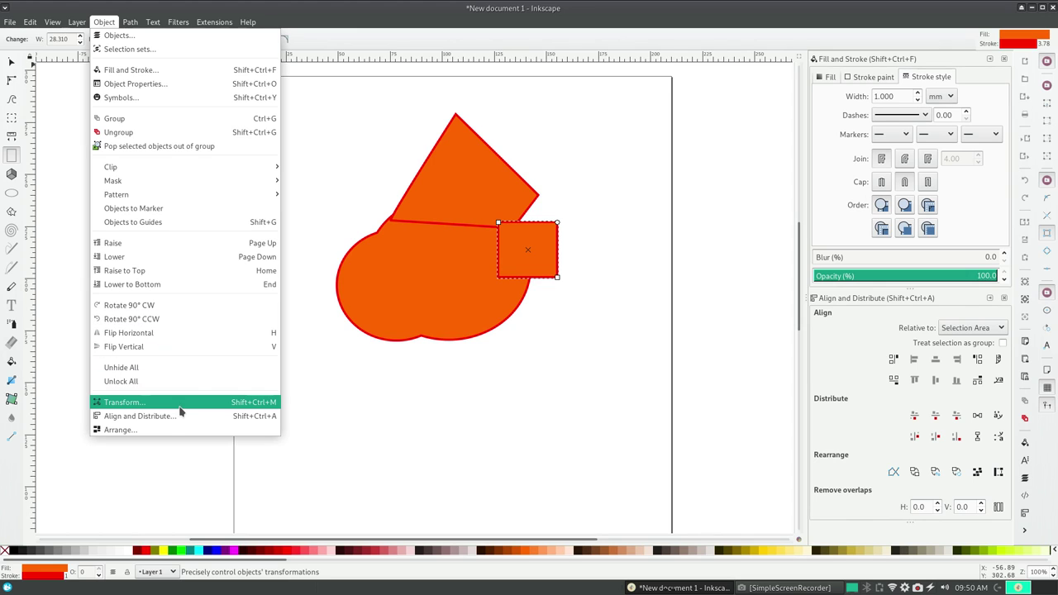
Rotate the small square 5° clockwise with the Transform dialog
left_click(219, 402)
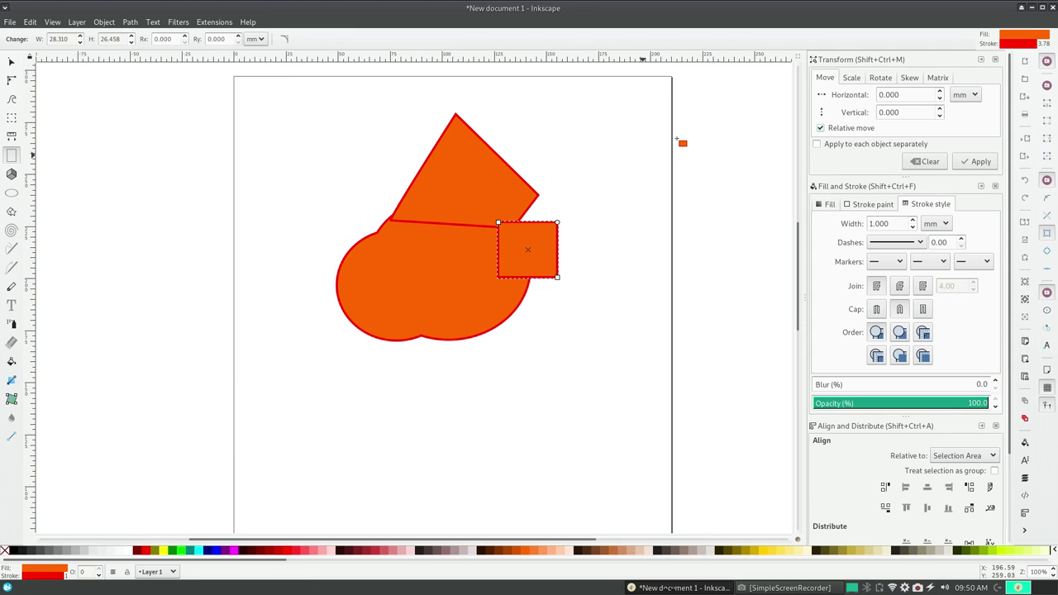
left_click(882, 78)
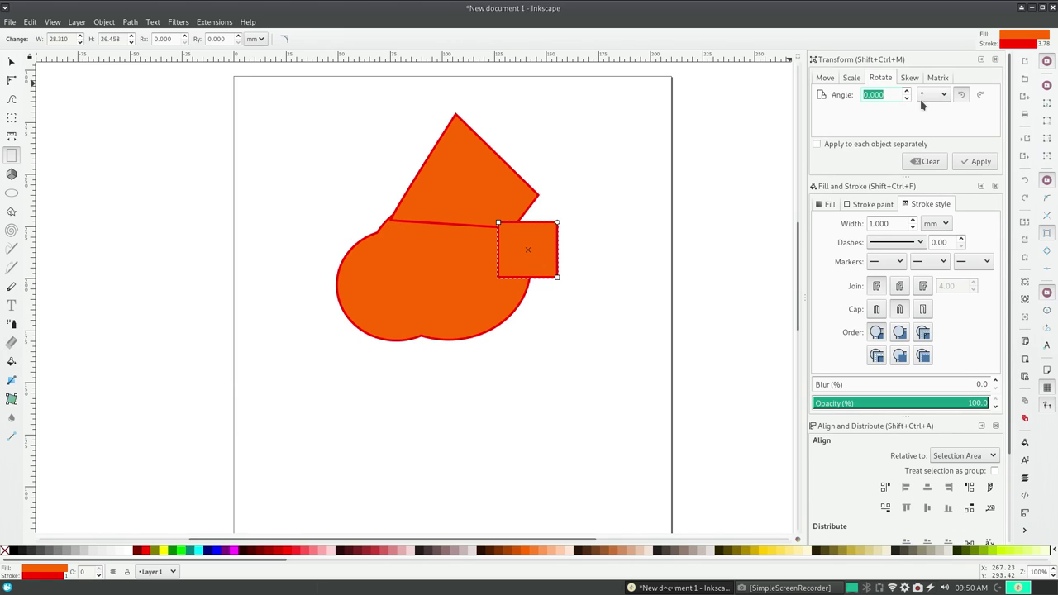
left_click(982, 96)
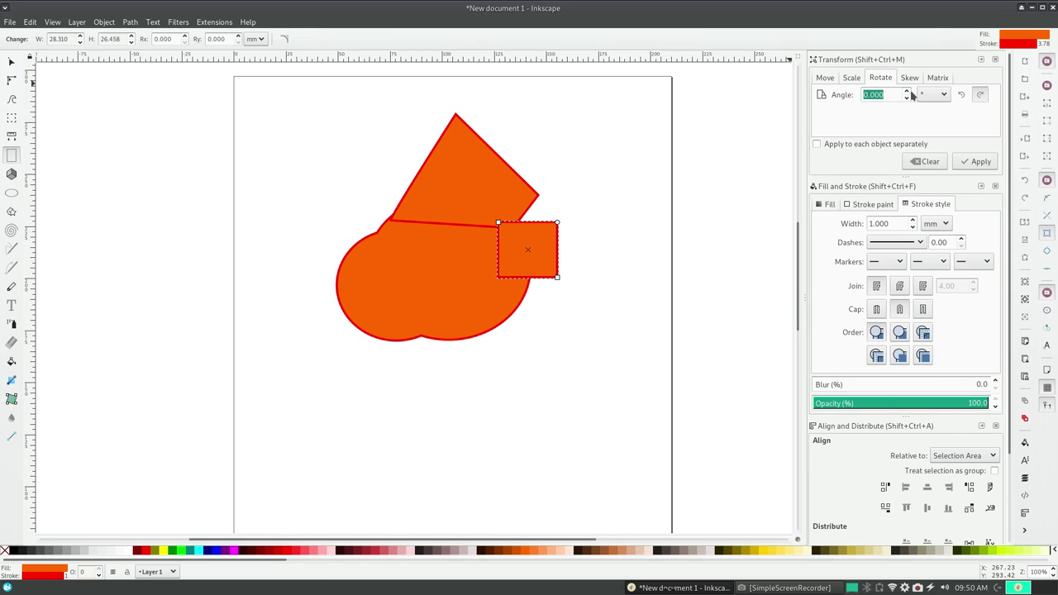
left_click(907, 92)
left_click_drag(889, 94, 838, 91)
type("5")
left_click(964, 164)
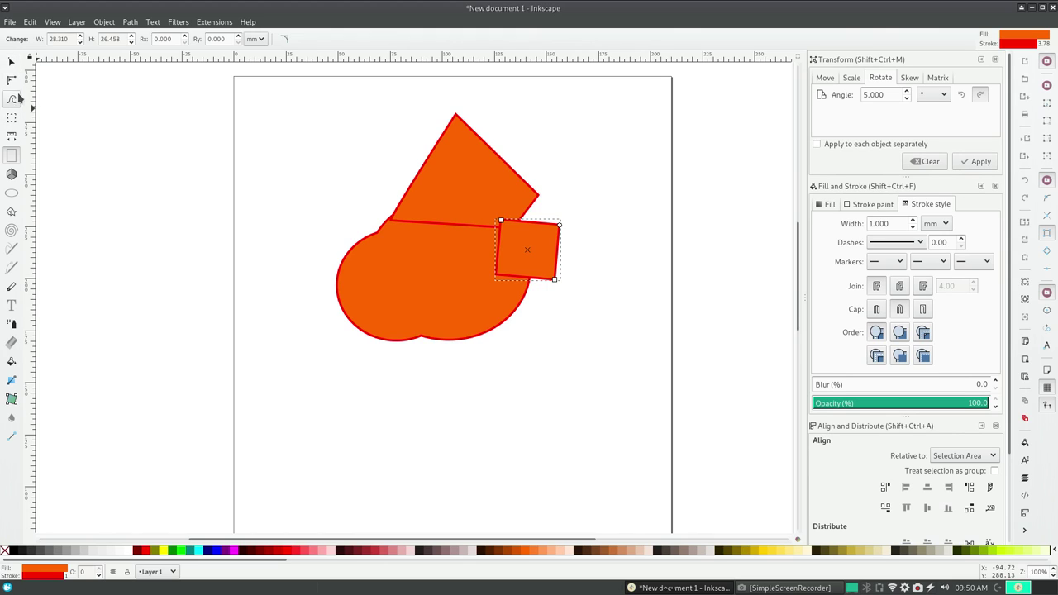
left_click(11, 267)
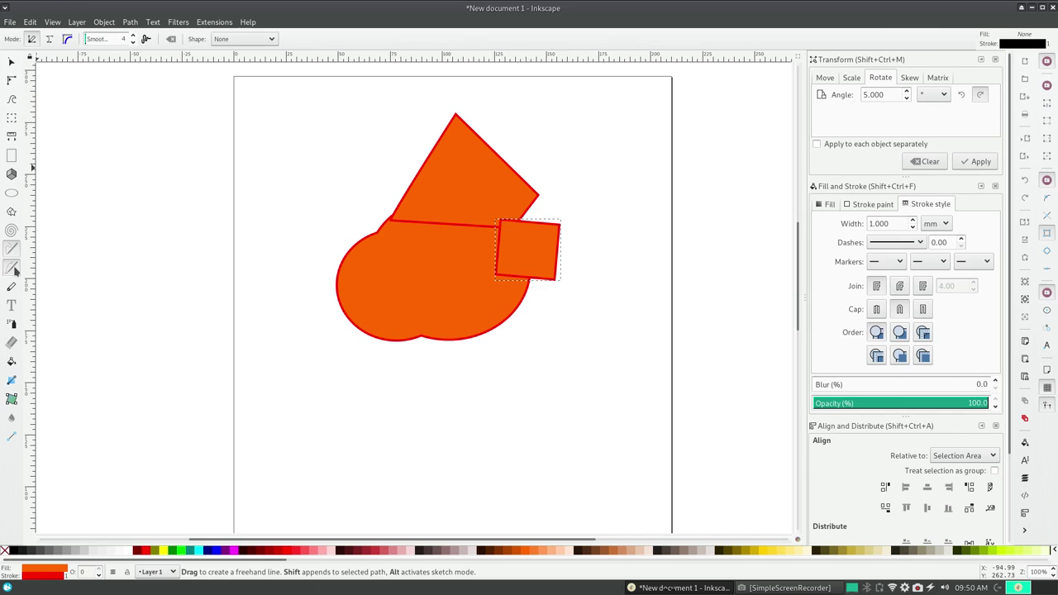
Draw a closed tail outline from the square's corners, then undo it
left_click(560, 225)
left_click(642, 166)
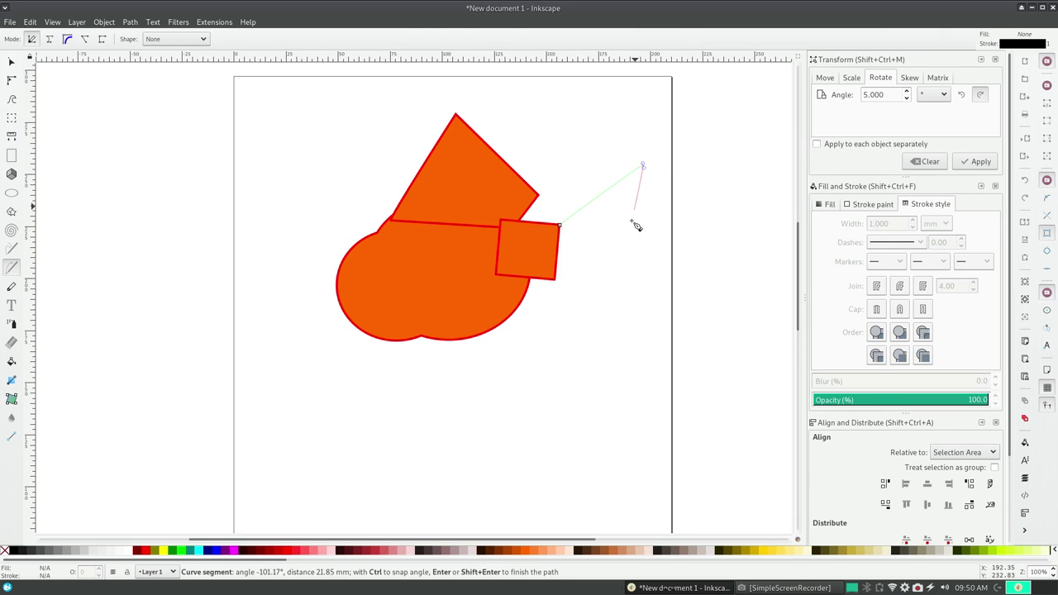
left_click(621, 258)
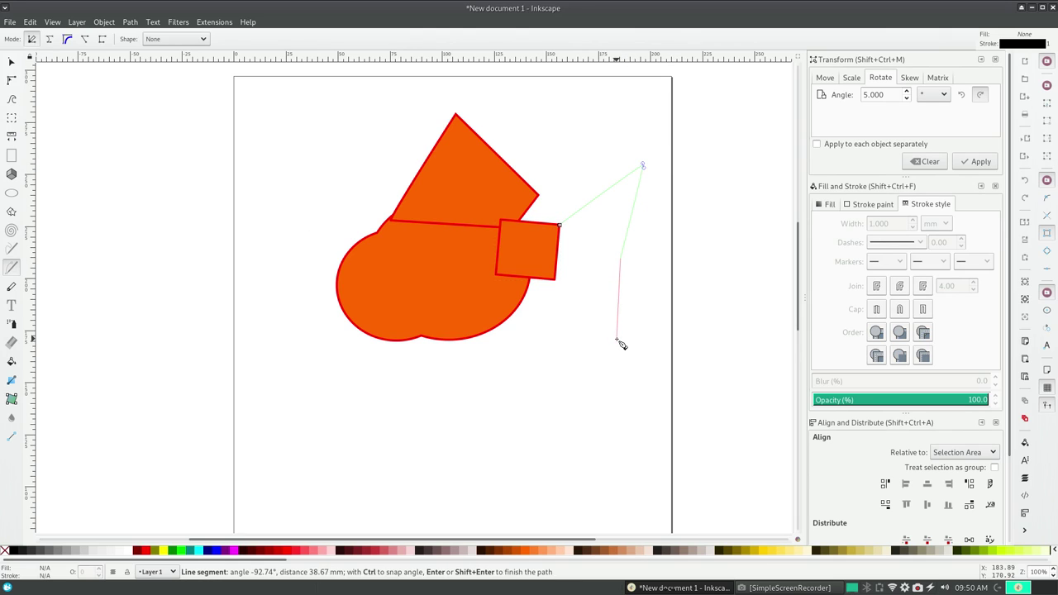
left_click(618, 339)
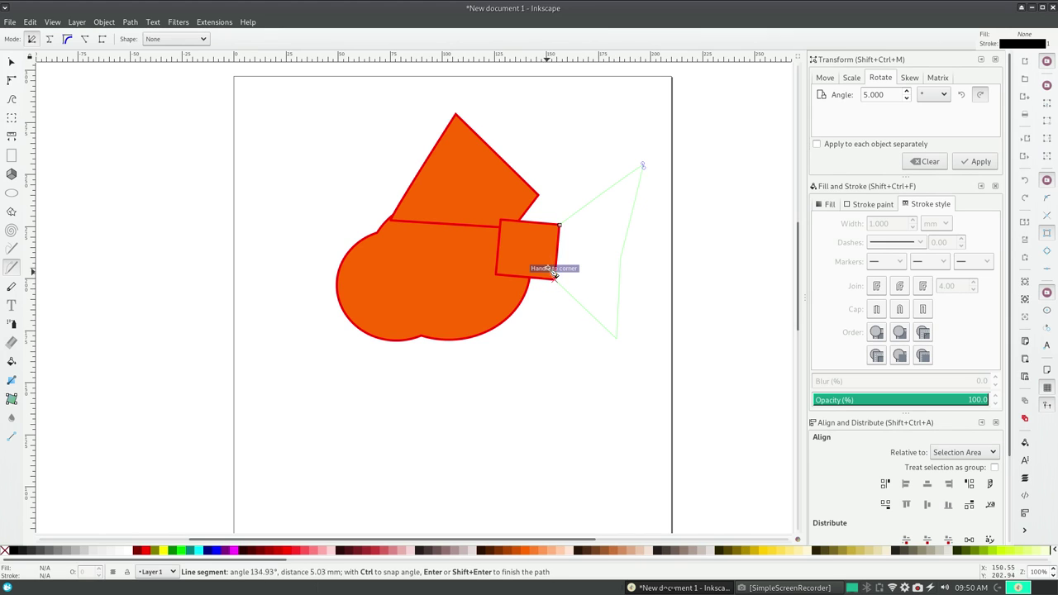
left_click(553, 274)
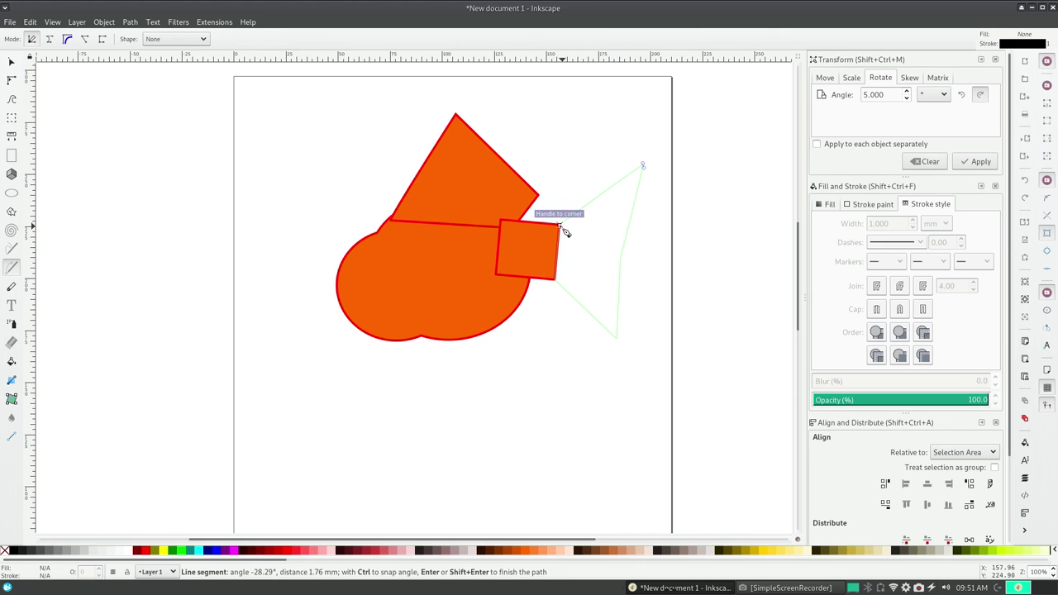
left_click(560, 226)
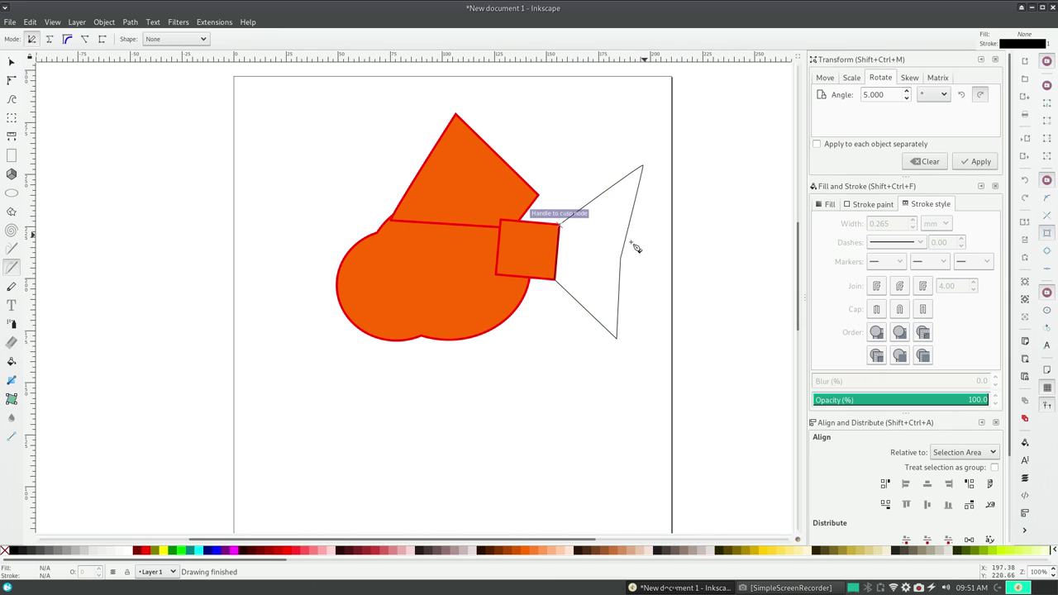
key("ctrl+z")
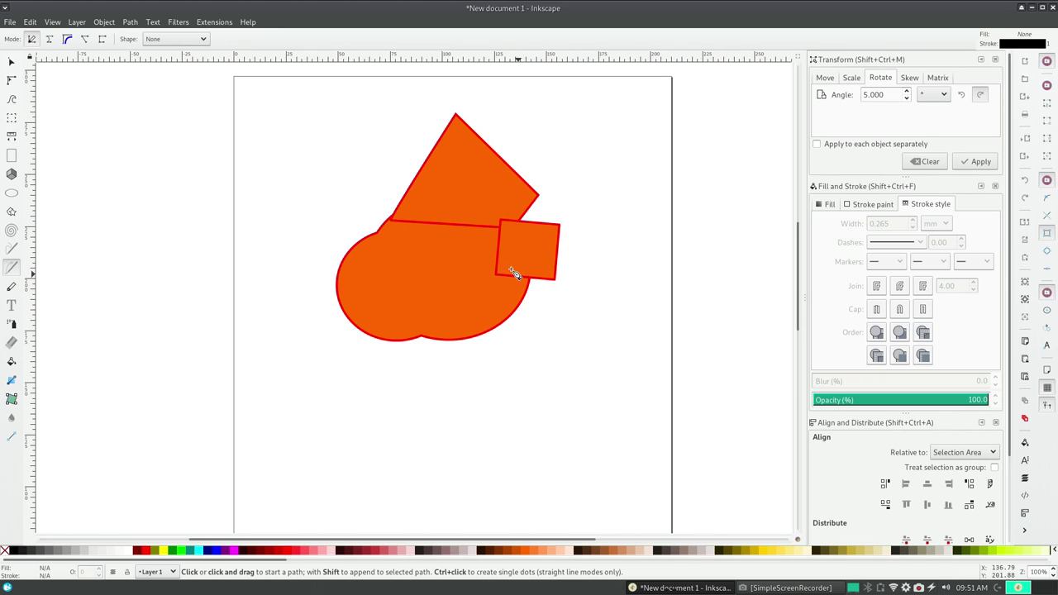
Redo the triangular tail, then draw a closed four-point diamond fin outline below the square
left_click(33, 22)
left_click(58, 52)
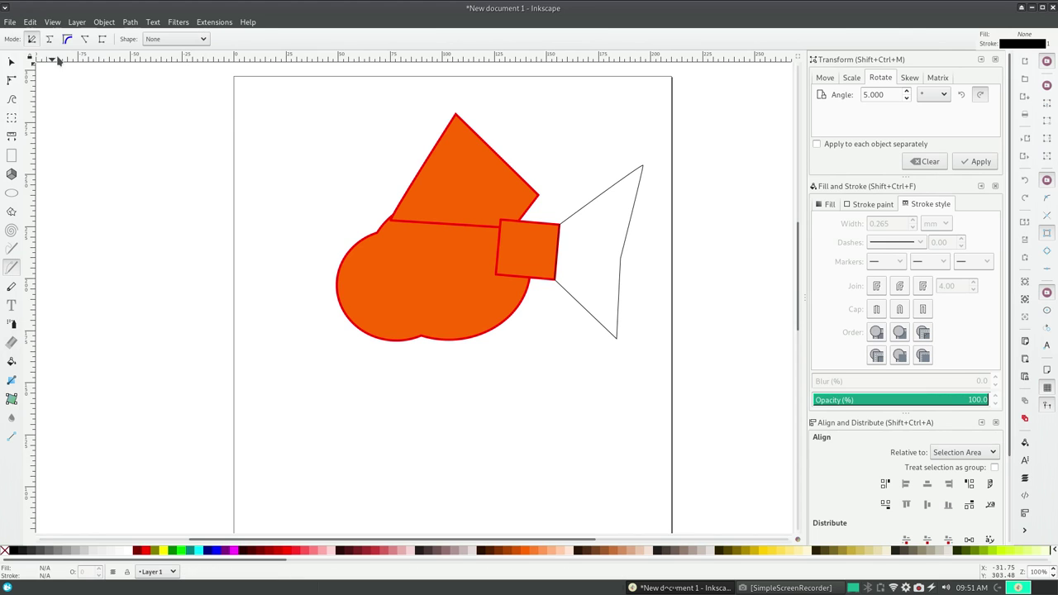
left_click(480, 330)
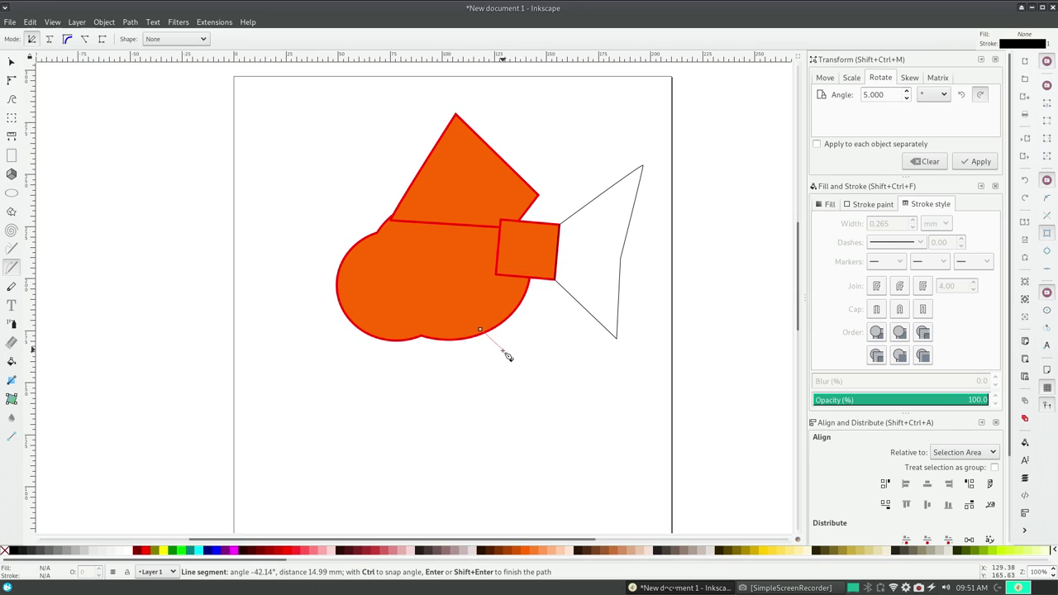
left_click(506, 353)
left_click(545, 306)
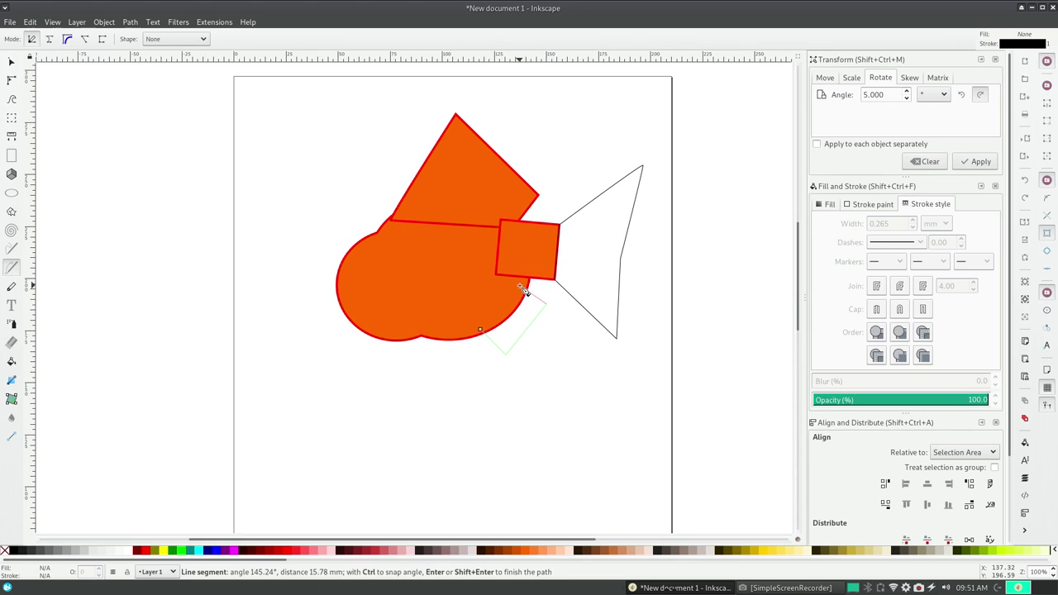
left_click(481, 329)
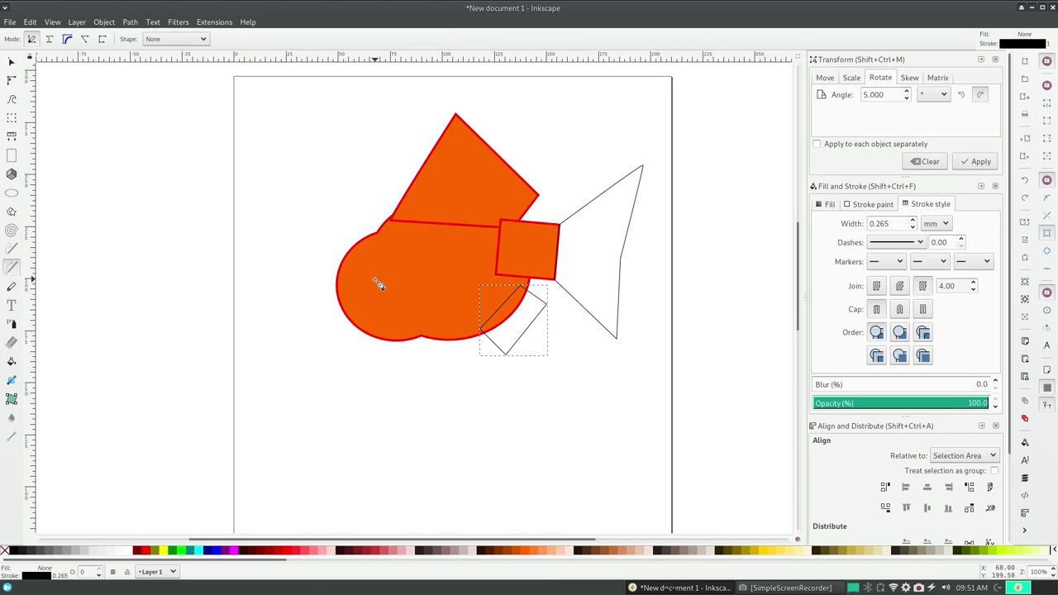
Draw a small circle on the head as the eye, discarding an extra thin ellipse
left_click(12, 193)
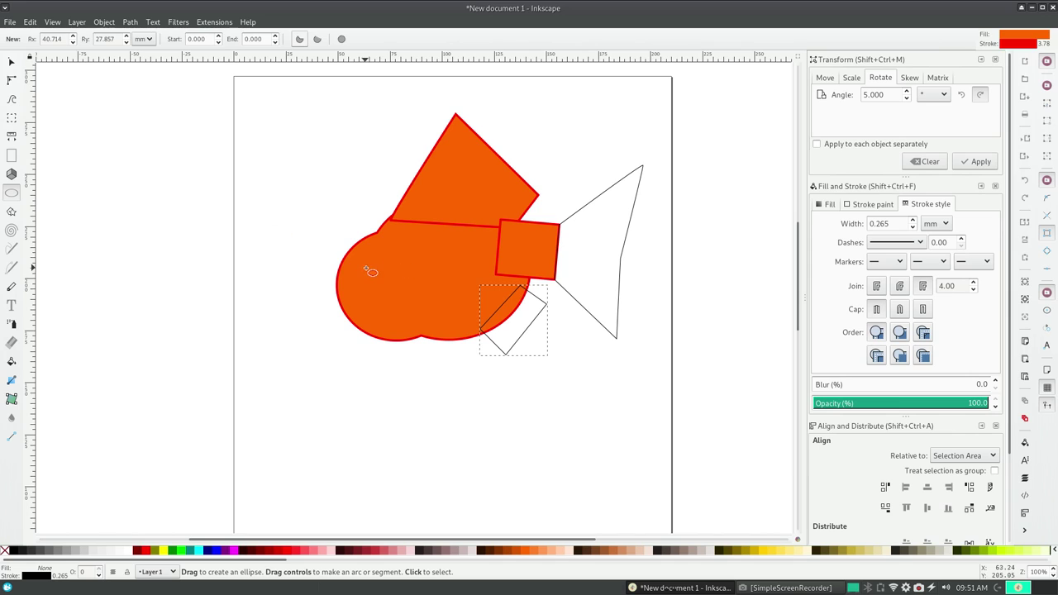
left_click_drag(365, 266, 402, 306)
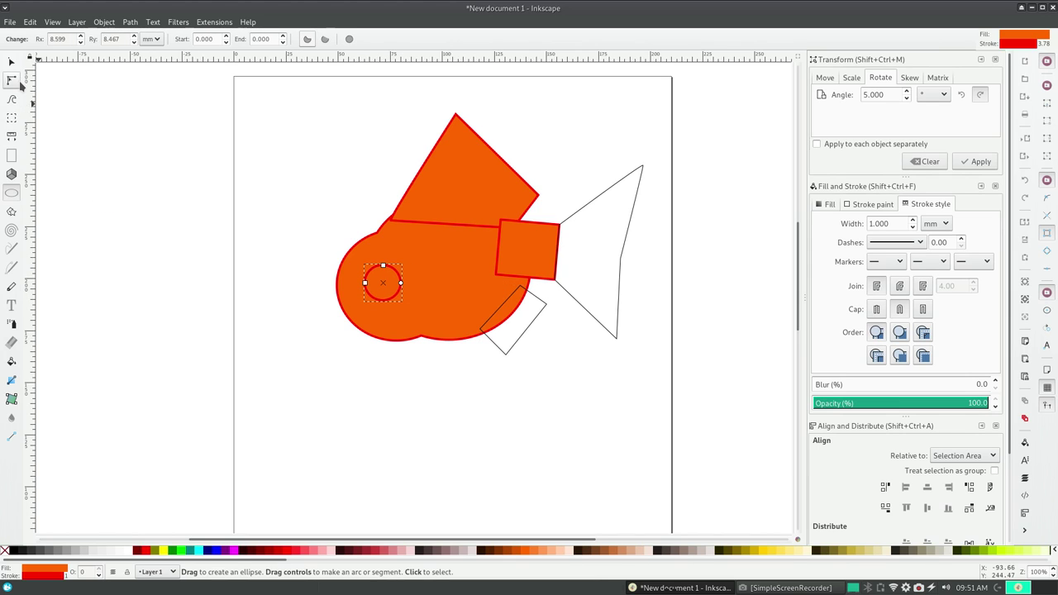
mouse_move(285, 301)
left_mouse_down()
mouse_move(354, 329)
mouse_move(378, 315)
left_mouse_up()
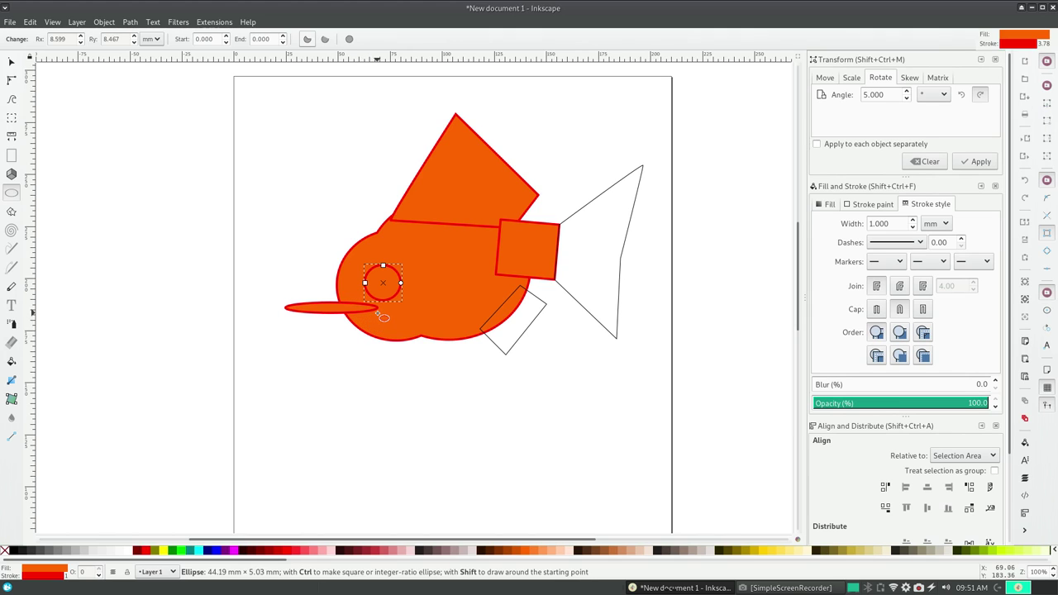
left_click_drag(379, 315, 379, 315)
key("Delete")
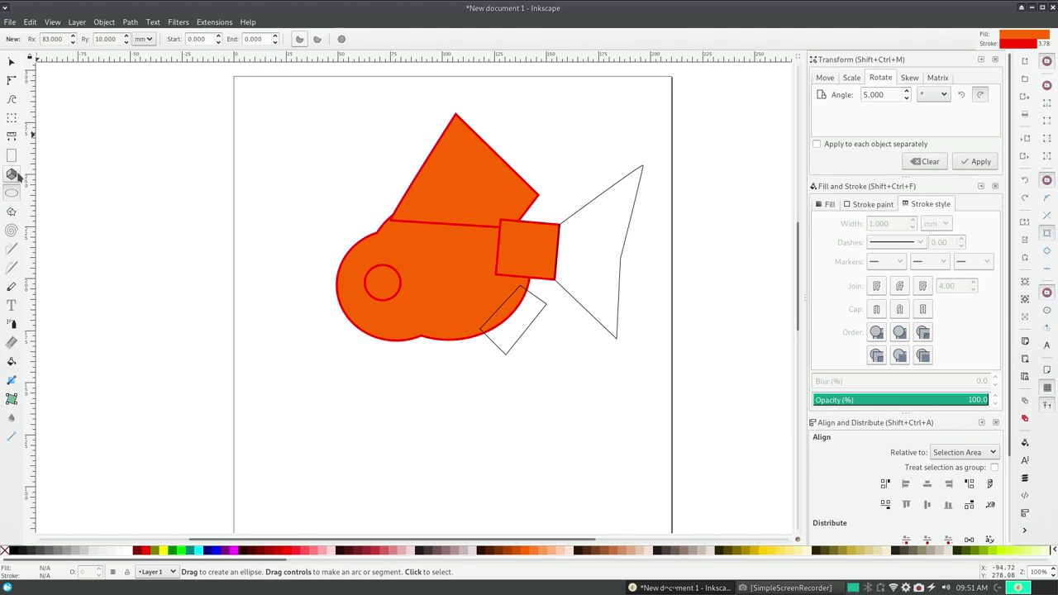
left_click(12, 267)
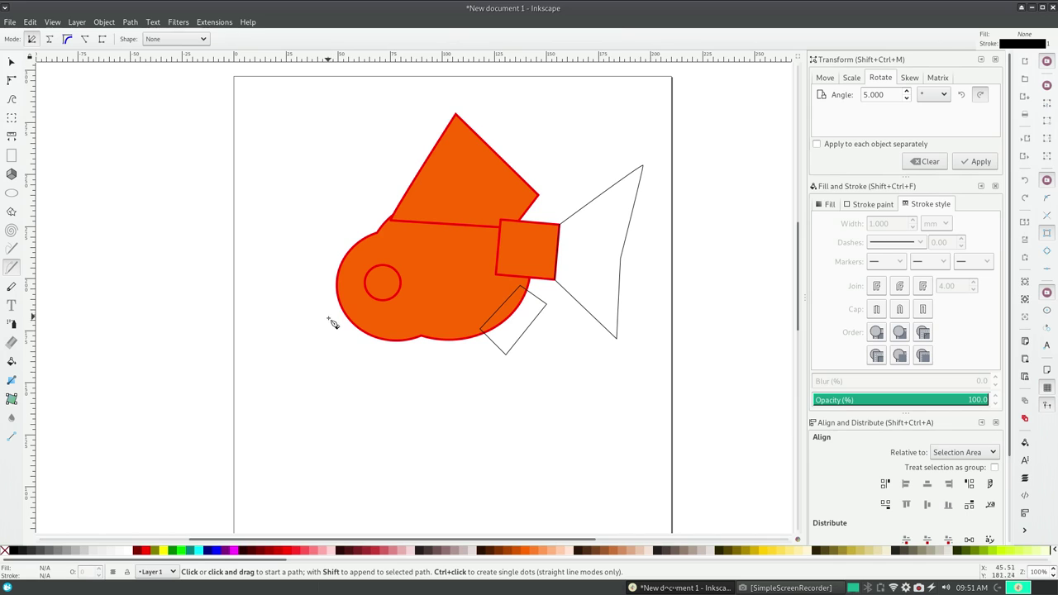
left_click(324, 319)
left_click(370, 319)
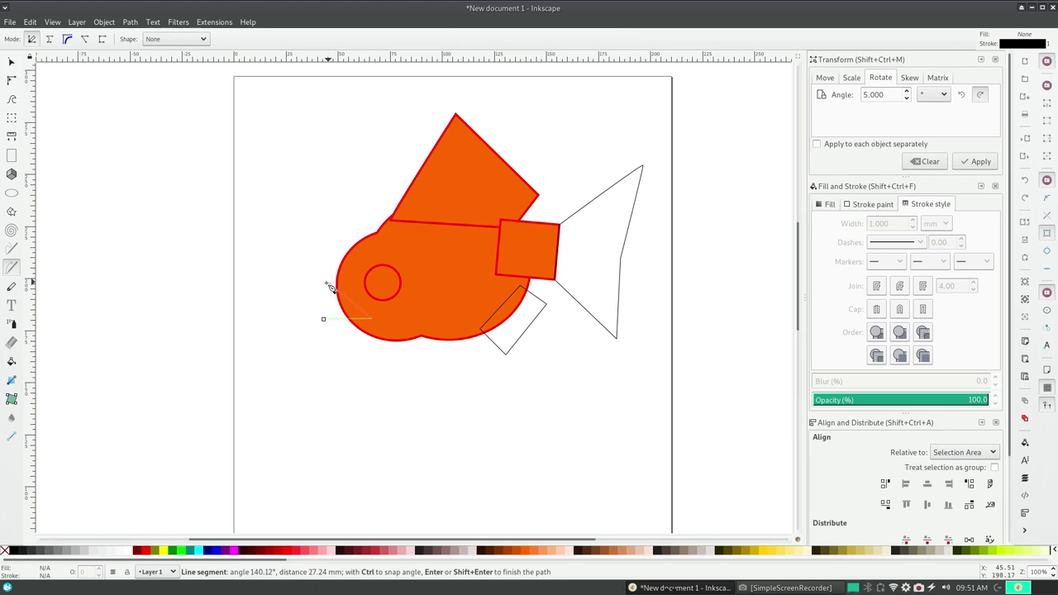
left_click_drag(341, 316, 337, 347)
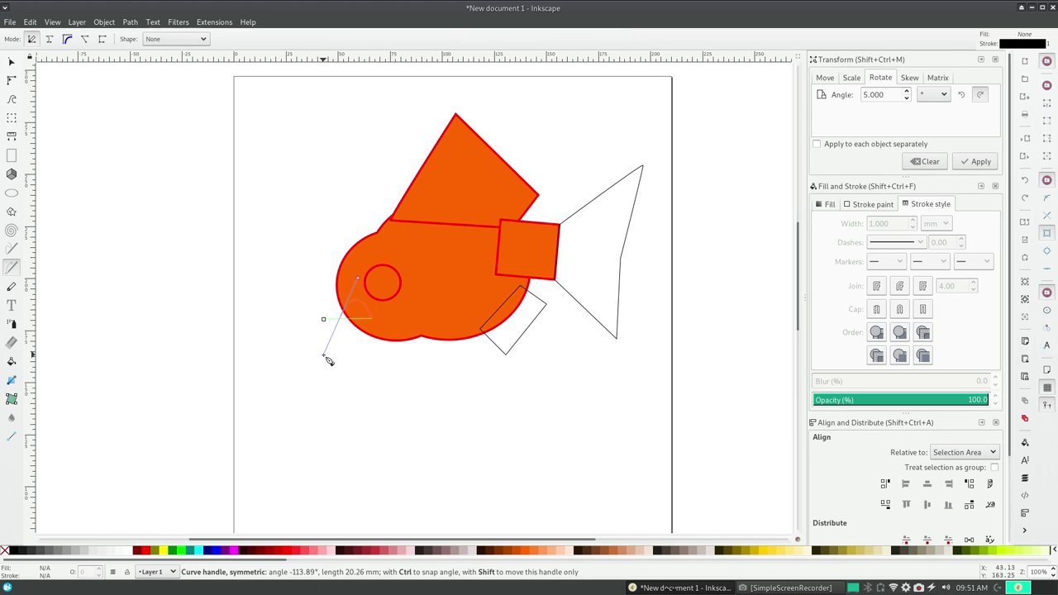
left_click_drag(342, 350, 339, 348)
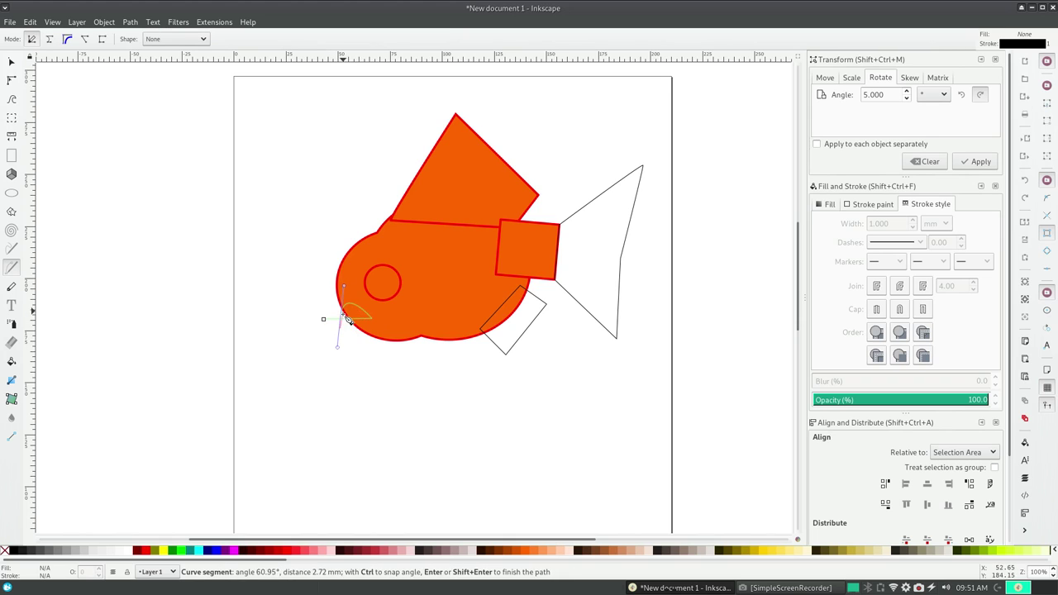
left_click(338, 305)
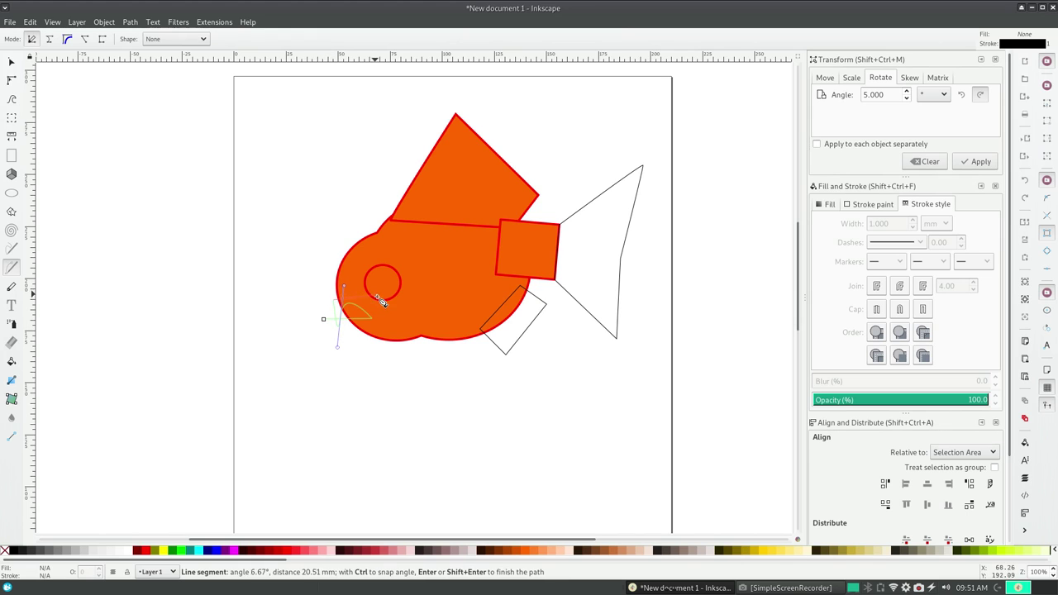
key("BackSpace")
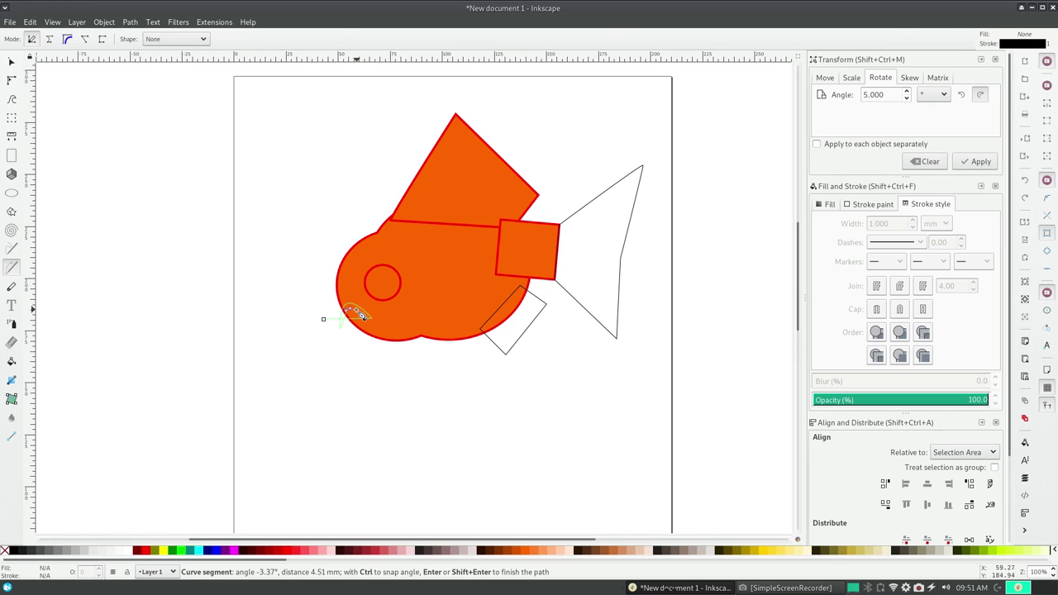
left_click_drag(352, 312, 377, 323)
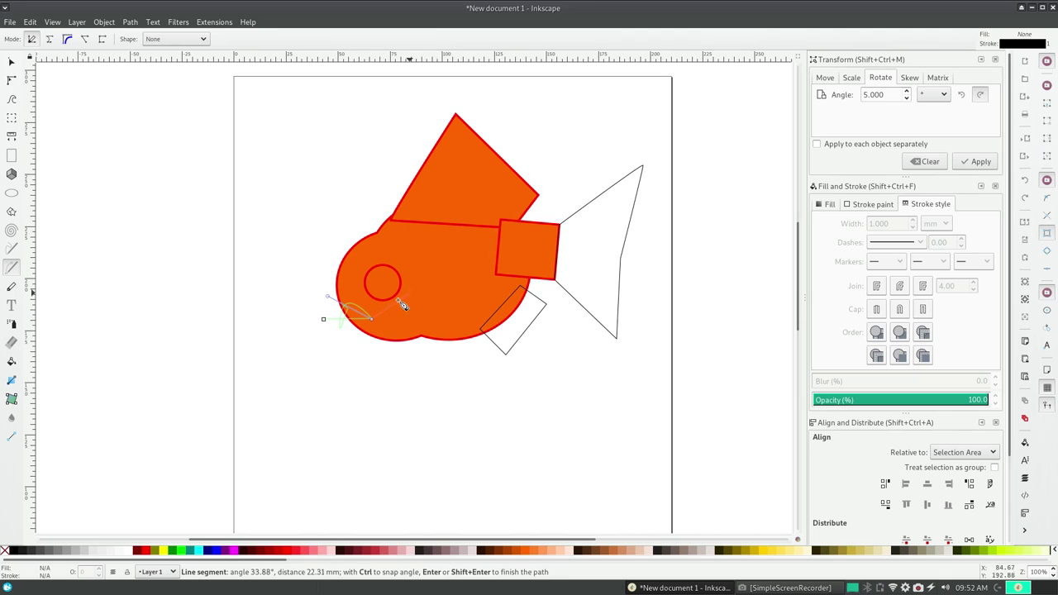
key("Return")
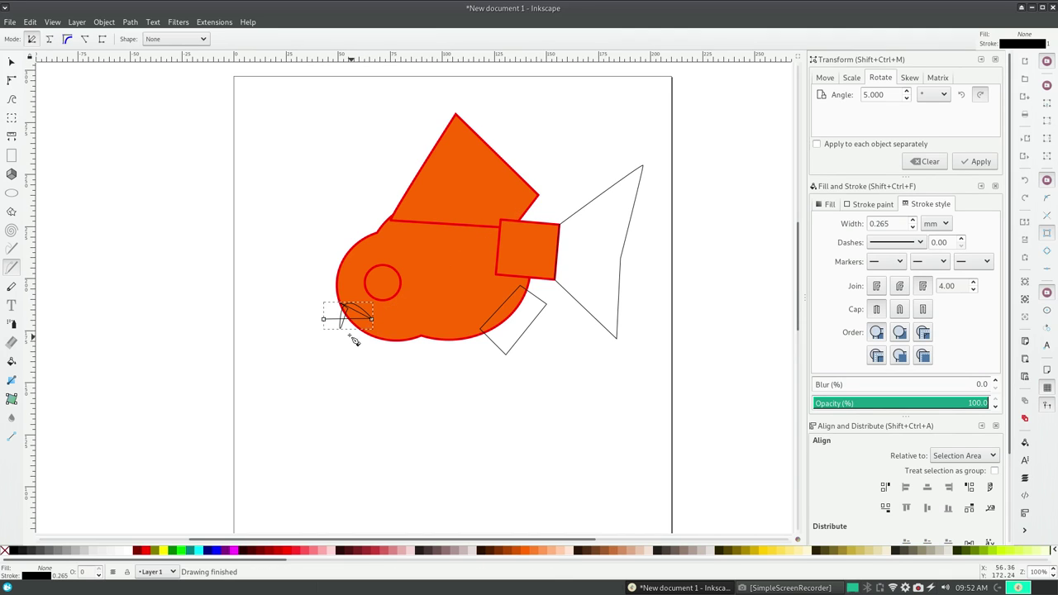
key("Delete")
left_click(12, 248)
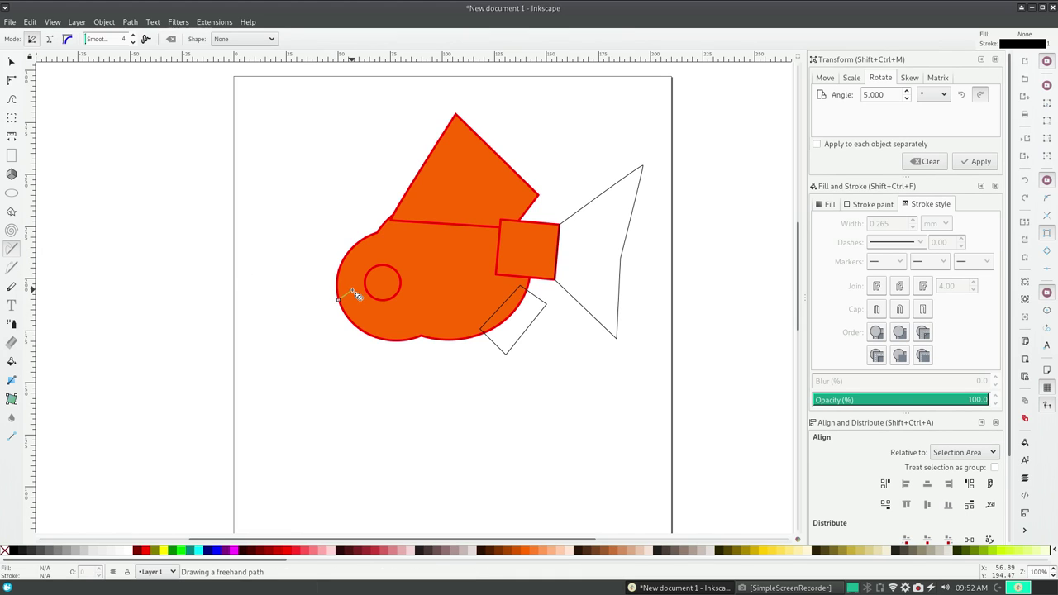
mouse_move(346, 301)
left_mouse_down()
mouse_move(352, 292)
mouse_move(399, 320)
mouse_move(391, 315)
left_mouse_up()
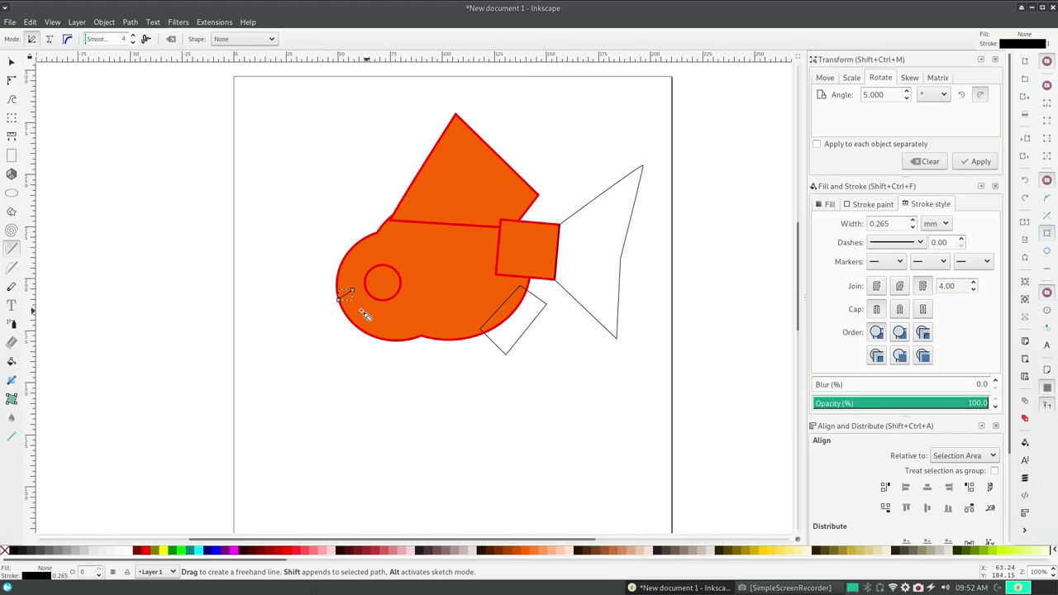
key("ctrl+z")
left_click_drag(339, 297, 347, 294)
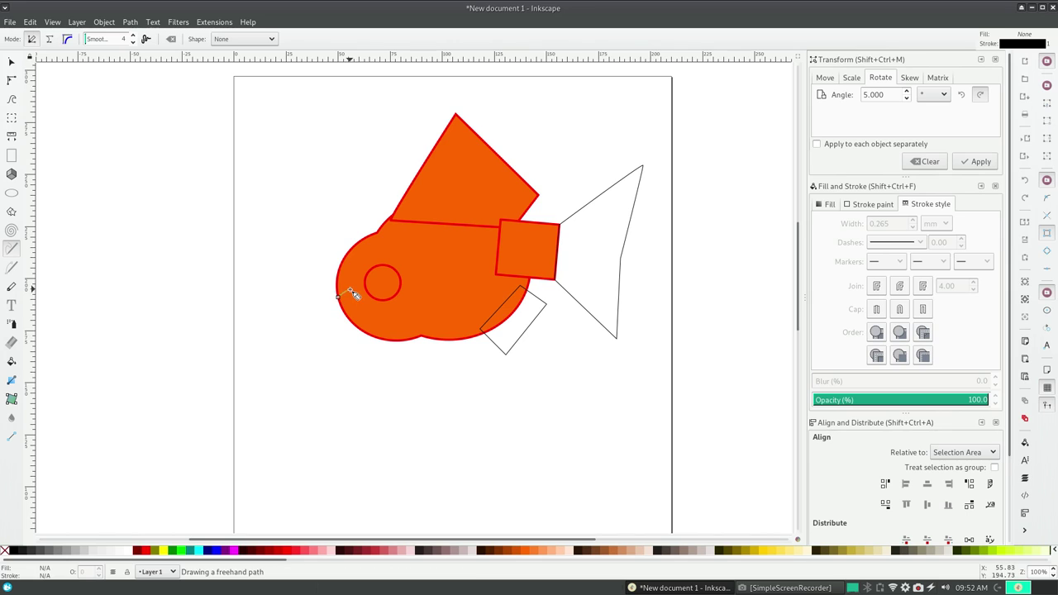
key("Escape")
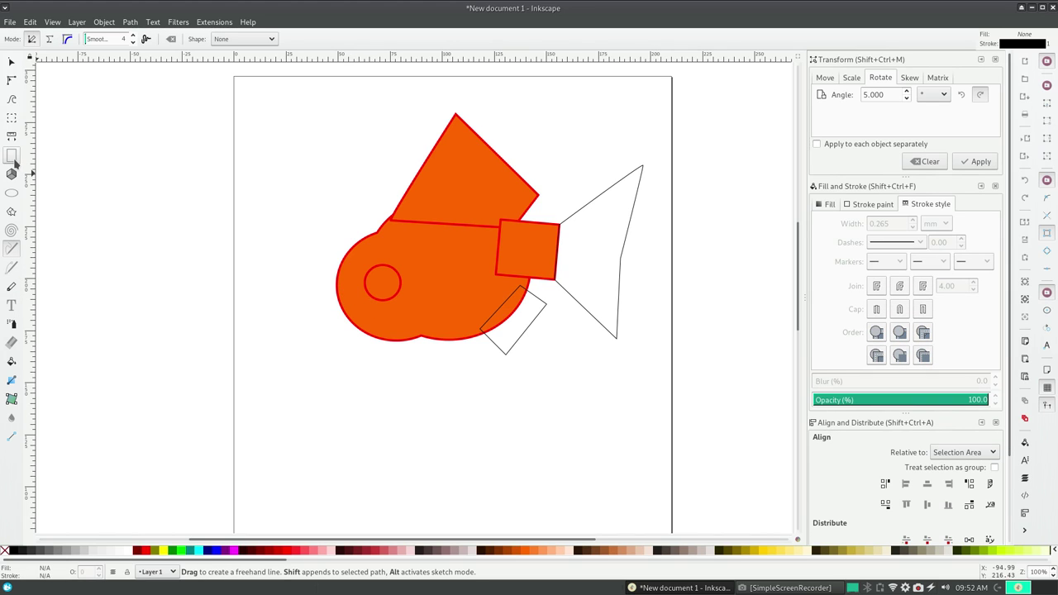
Draw a small flat ellipse at the head's left edge as the mouth, then deselect it
left_click(11, 193)
left_click_drag(334, 302, 367, 319)
left_click_drag(368, 316, 364, 311)
key("ctrl+z")
key("ctrl+z")
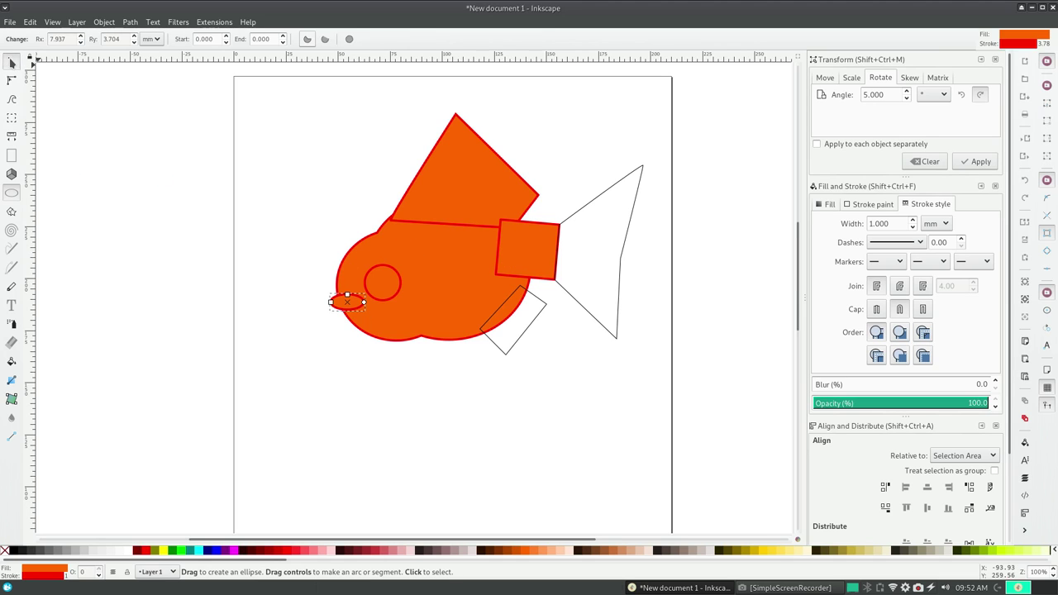
left_click(12, 62)
left_click(606, 225)
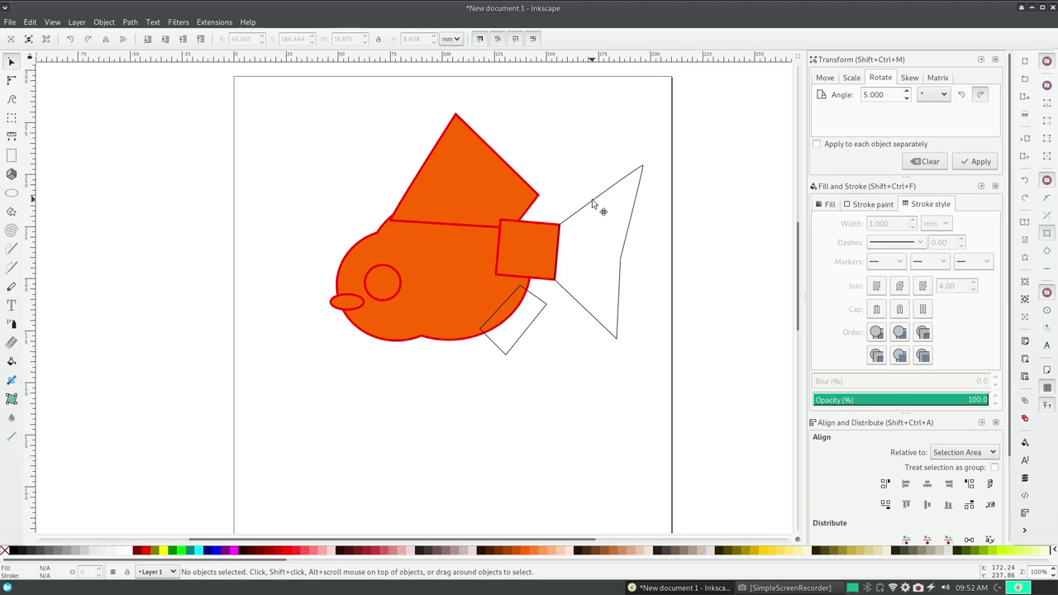
Give the tail a flat orange fill, red stroke (R 255) and 1 mm stroke width
left_click(593, 201)
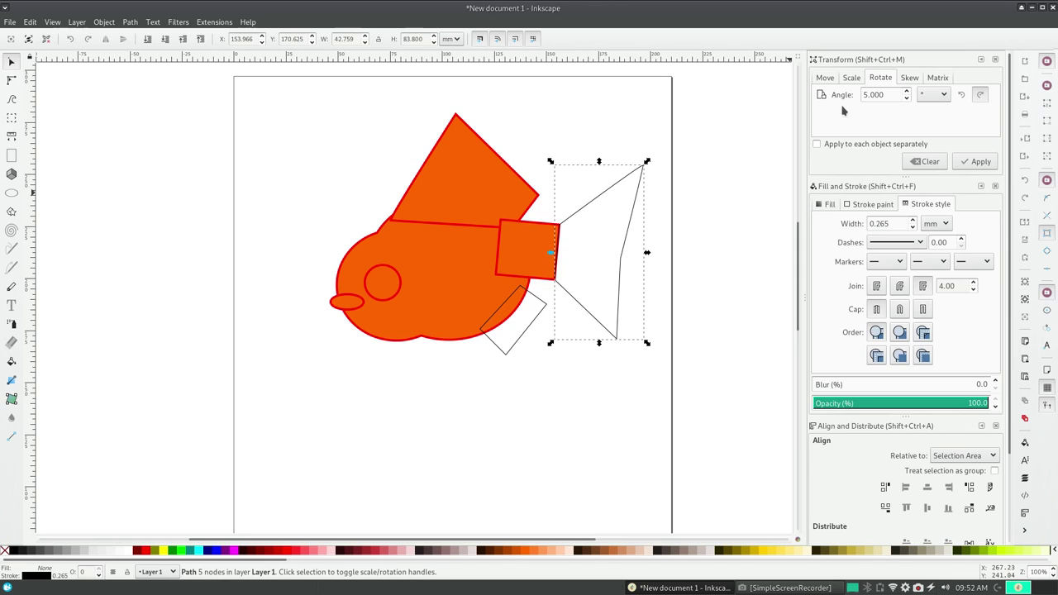
left_click(825, 206)
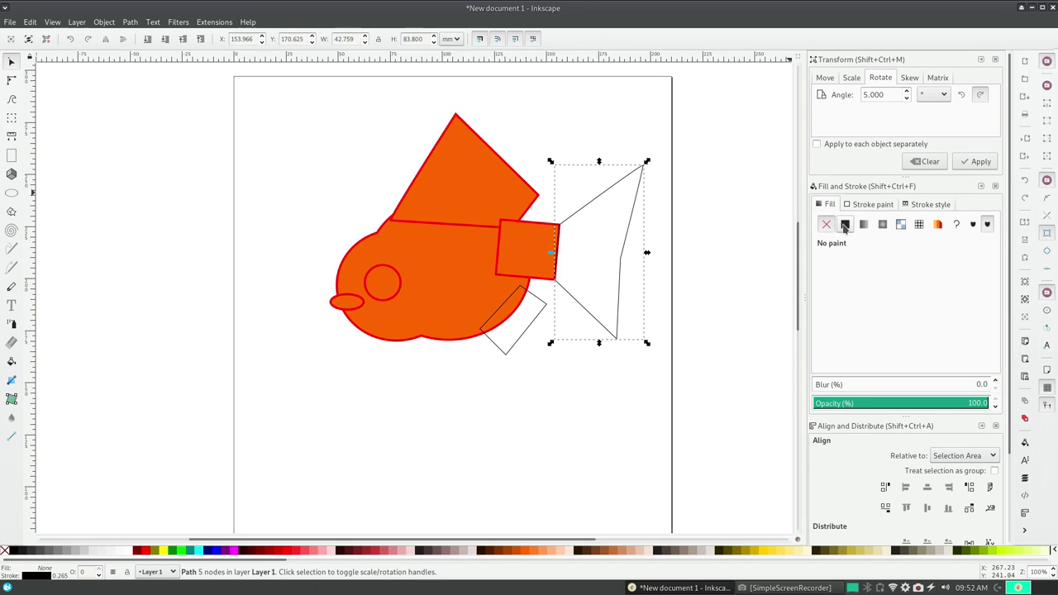
left_click(845, 224)
left_click(880, 205)
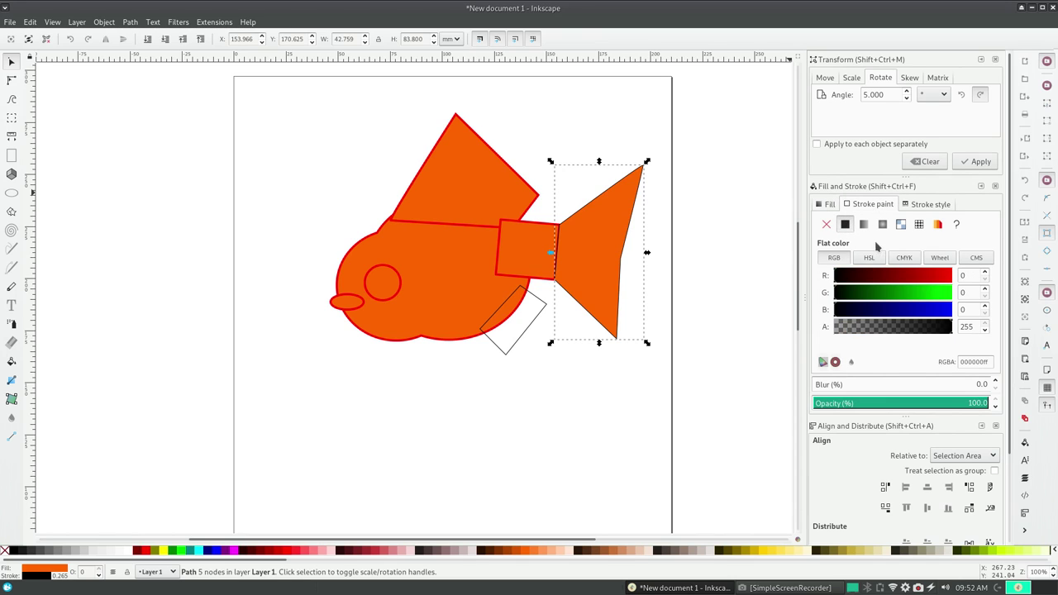
left_click_drag(888, 278, 1004, 270)
left_click(926, 204)
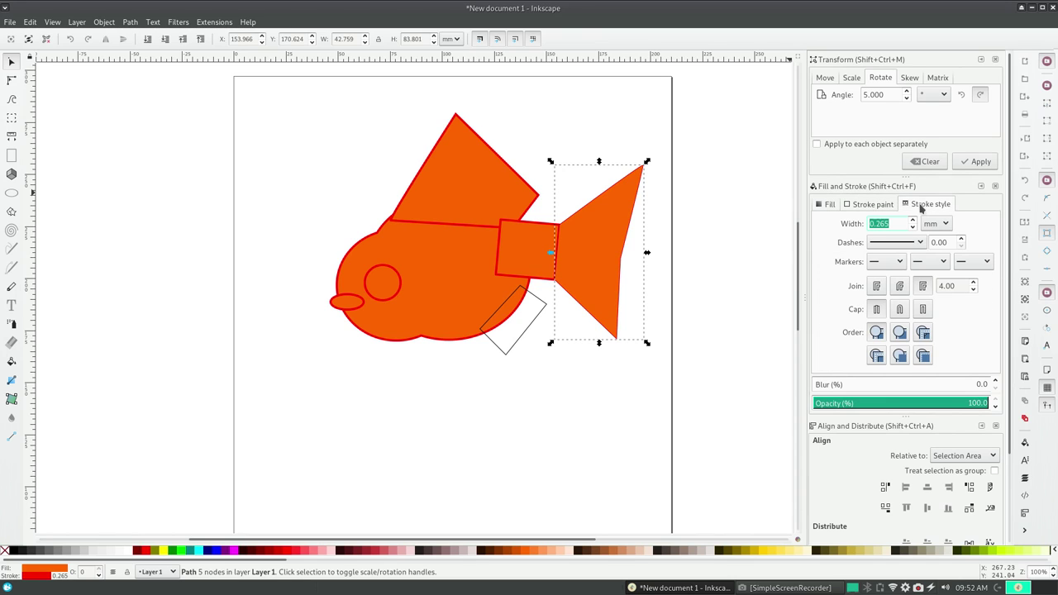
type("1")
key("Return")
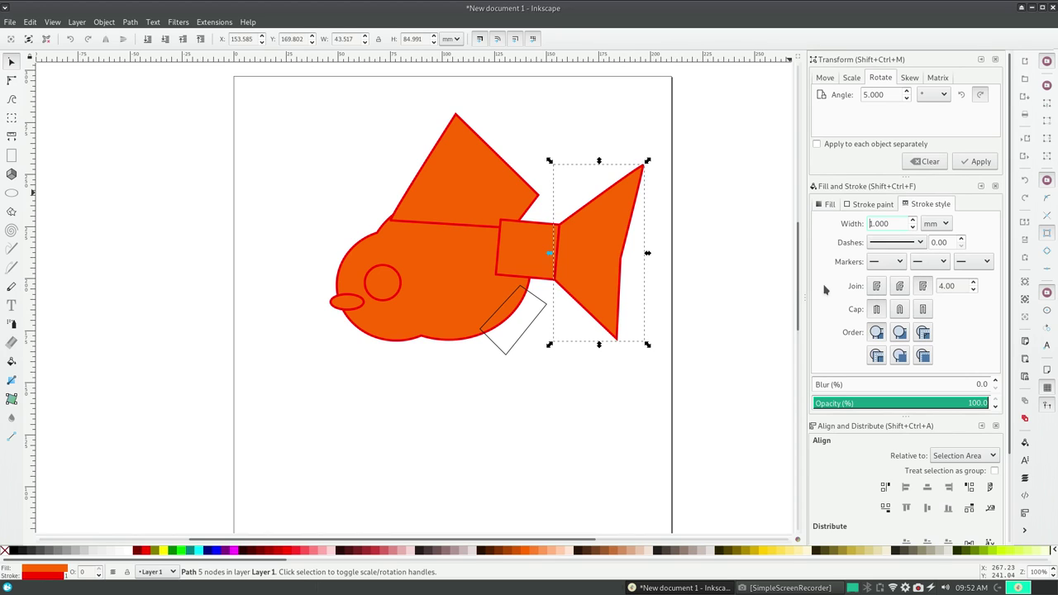
key("Escape")
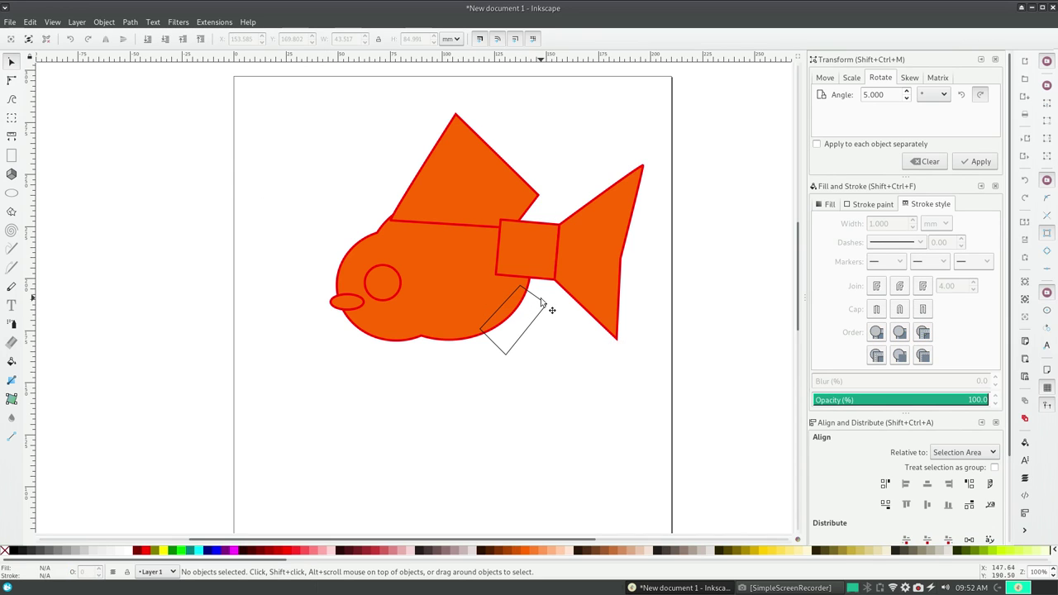
Style the diamond lower fin with flat orange fill, red stroke and 1.000 mm stroke width
left_click(542, 301)
left_click(826, 204)
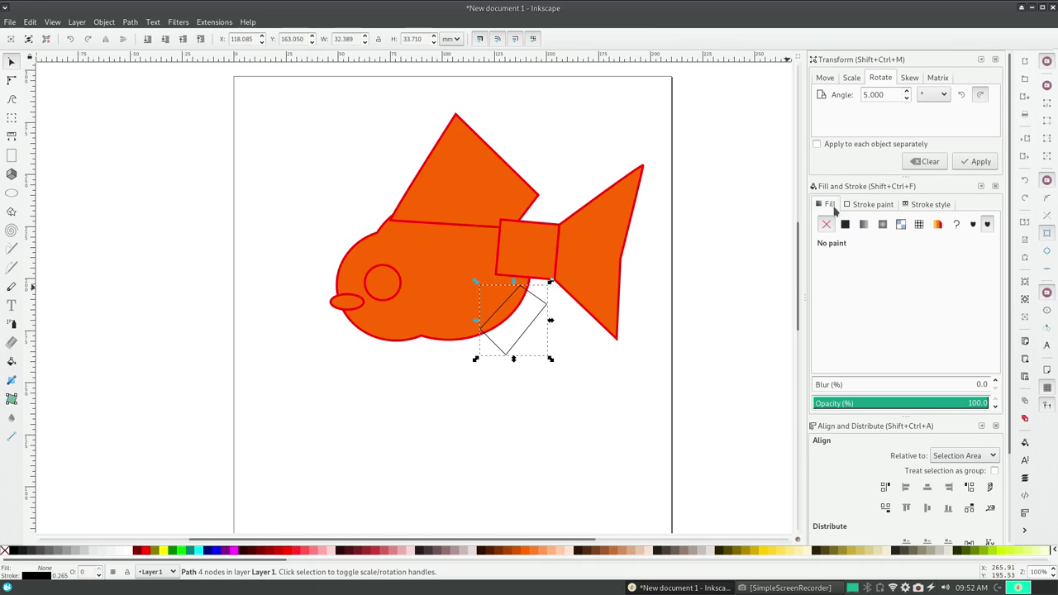
left_click(846, 224)
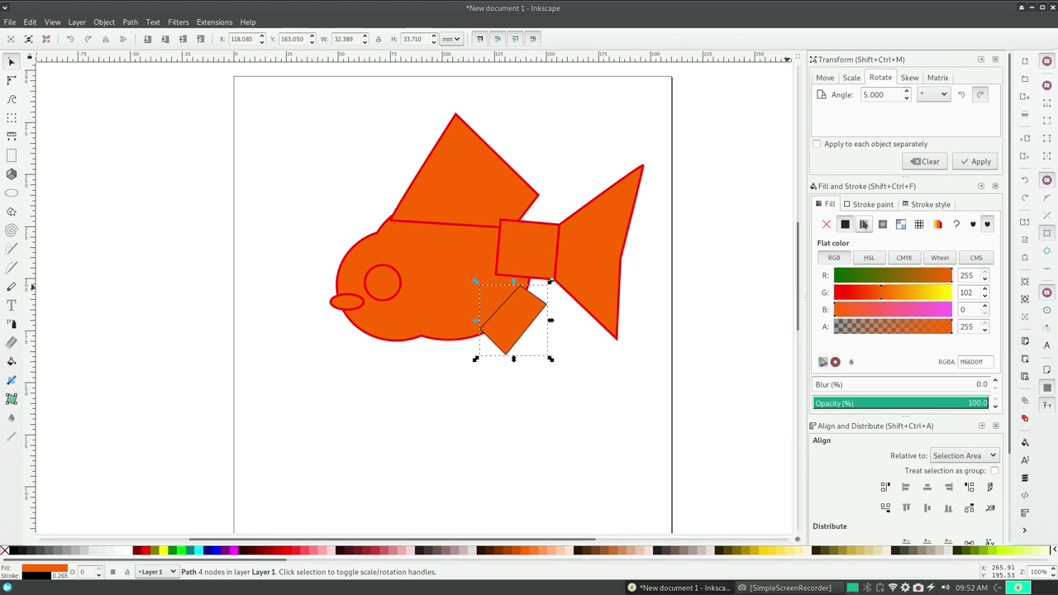
left_click(870, 207)
left_click_drag(902, 279, 953, 279)
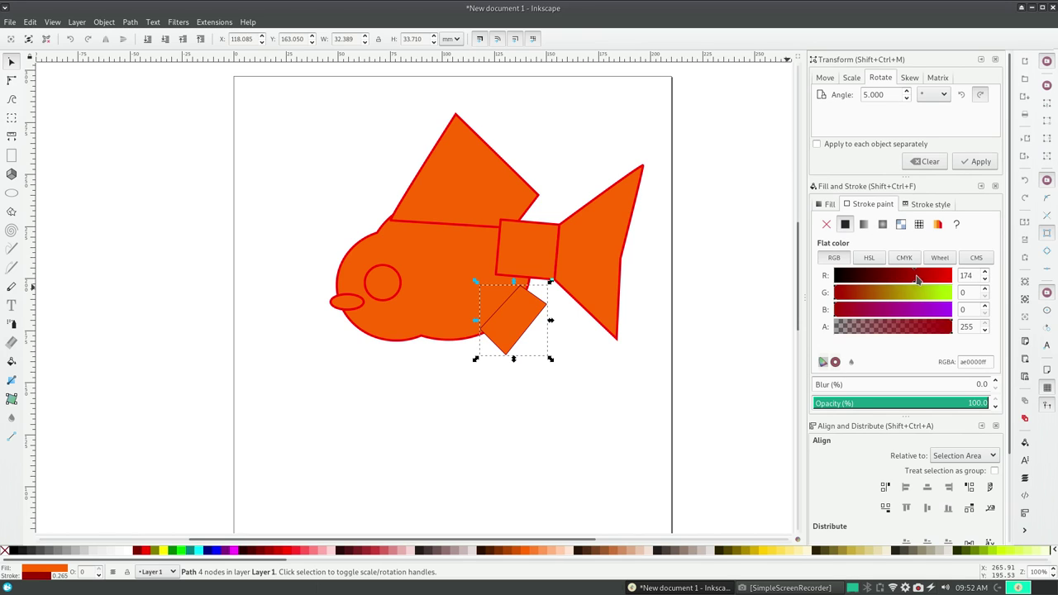
left_click(930, 206)
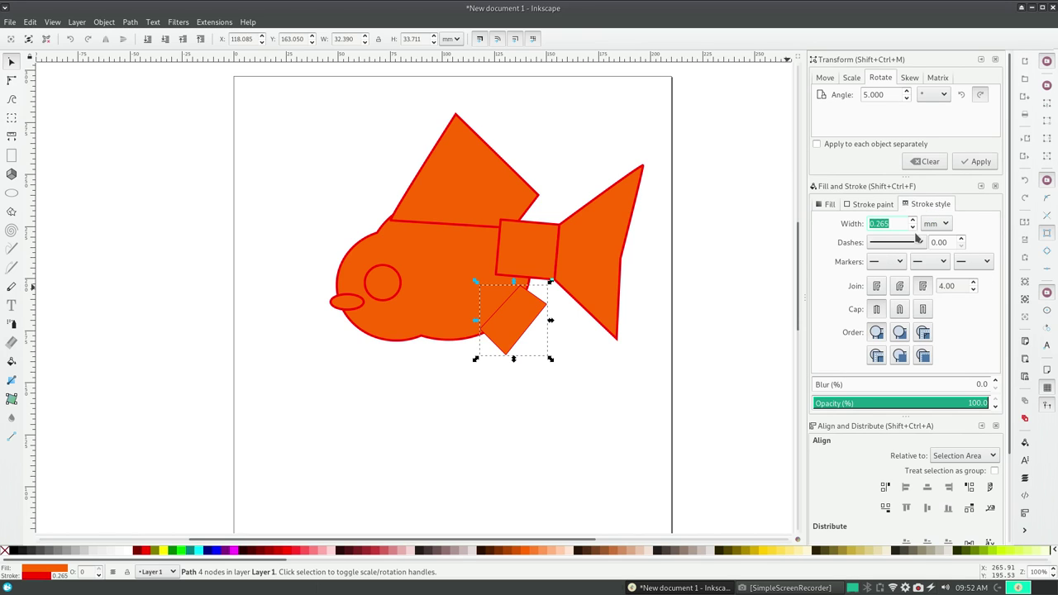
type("1")
key("Return")
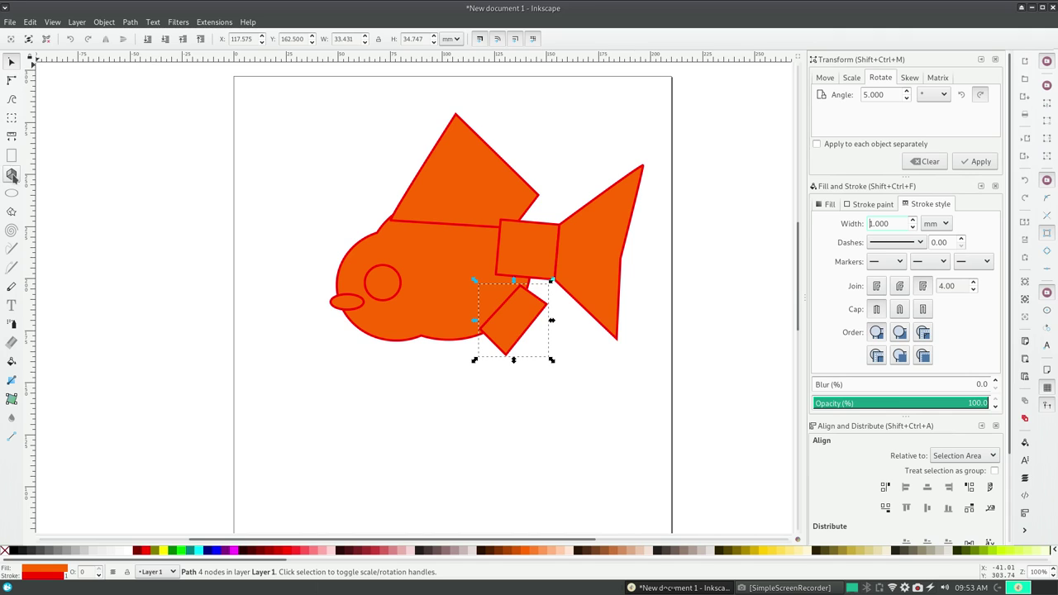
Union the top fin triangle with the fish body
left_click(310, 139)
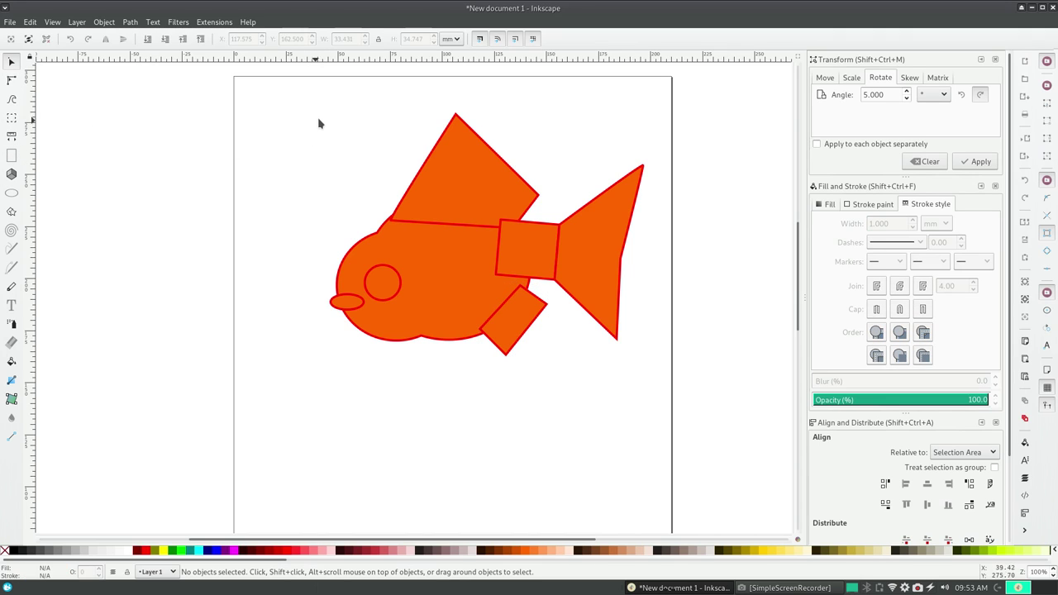
left_click(457, 200)
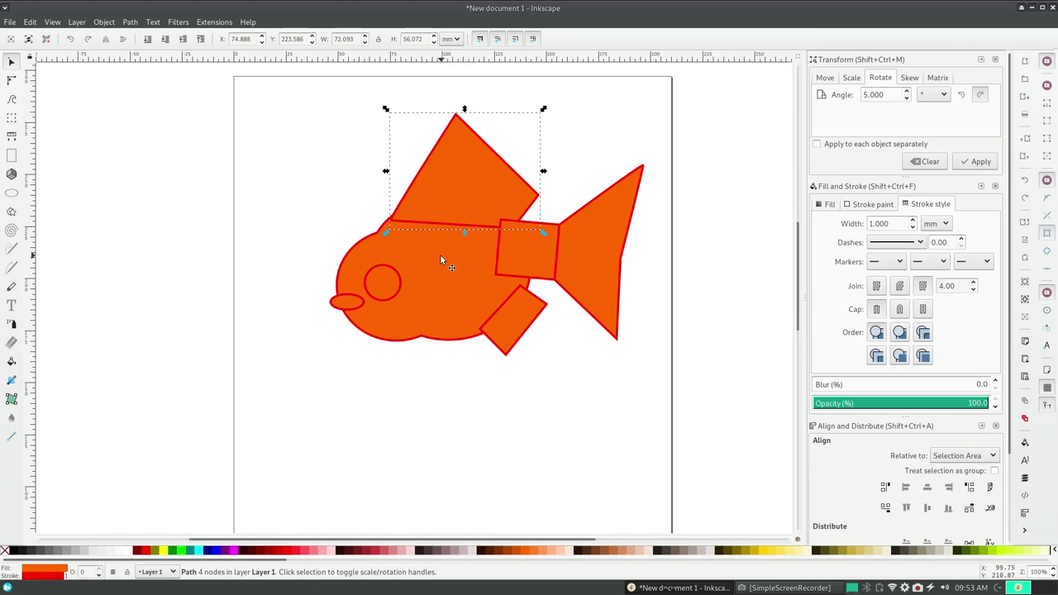
left_click(439, 257, "shift")
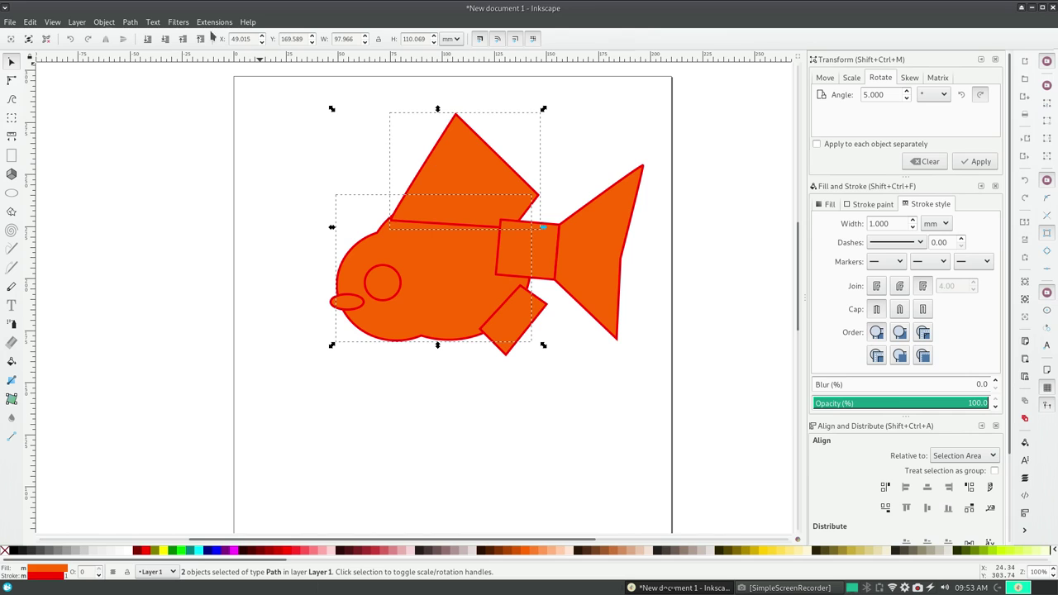
left_click(130, 23)
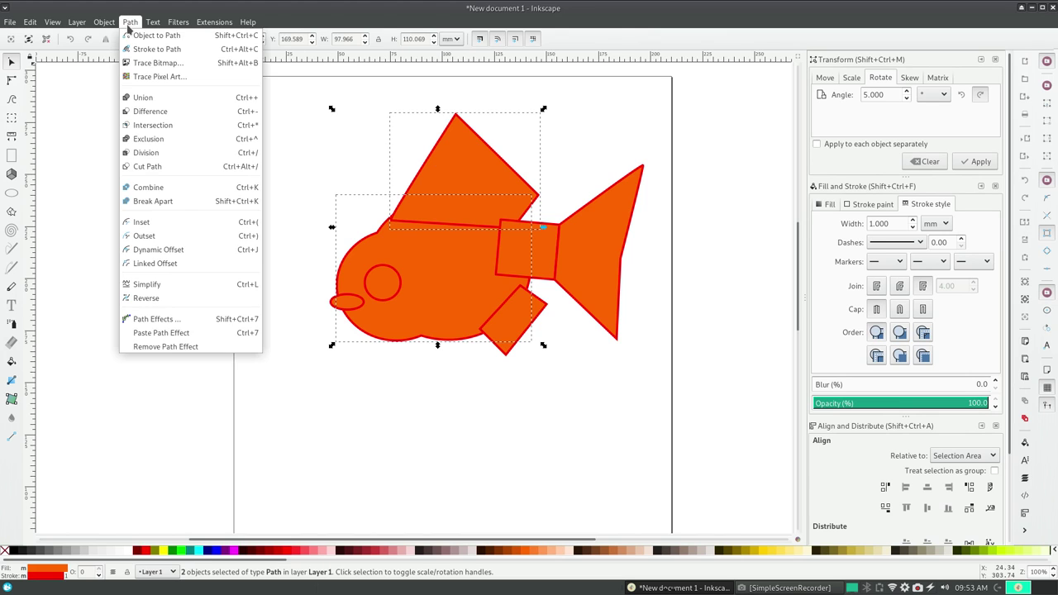
left_click(142, 97)
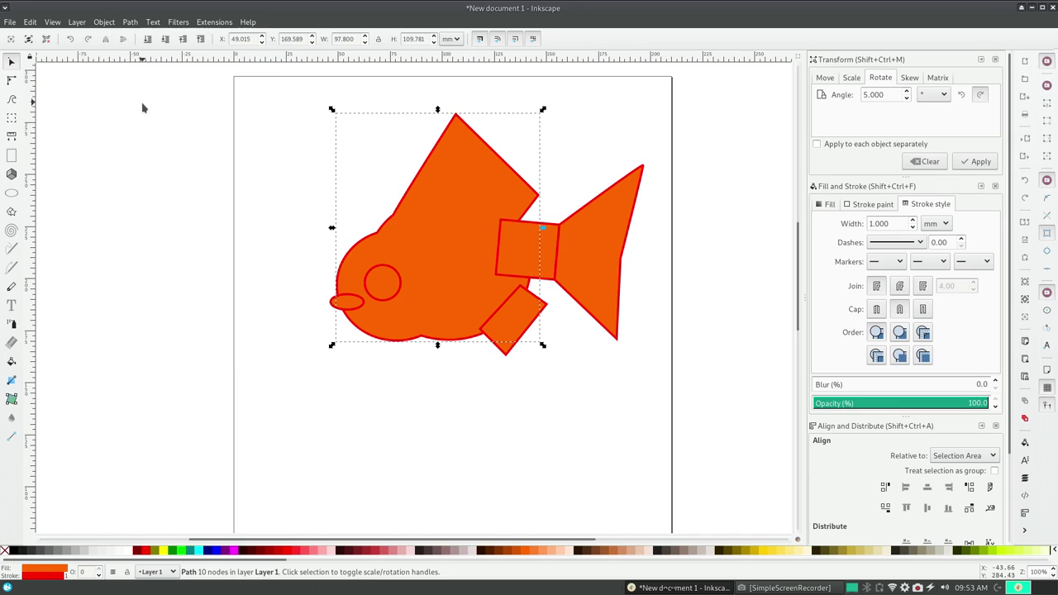
Union the connecting rectangle between body and tail into the body
left_click(590, 166)
left_click(518, 251)
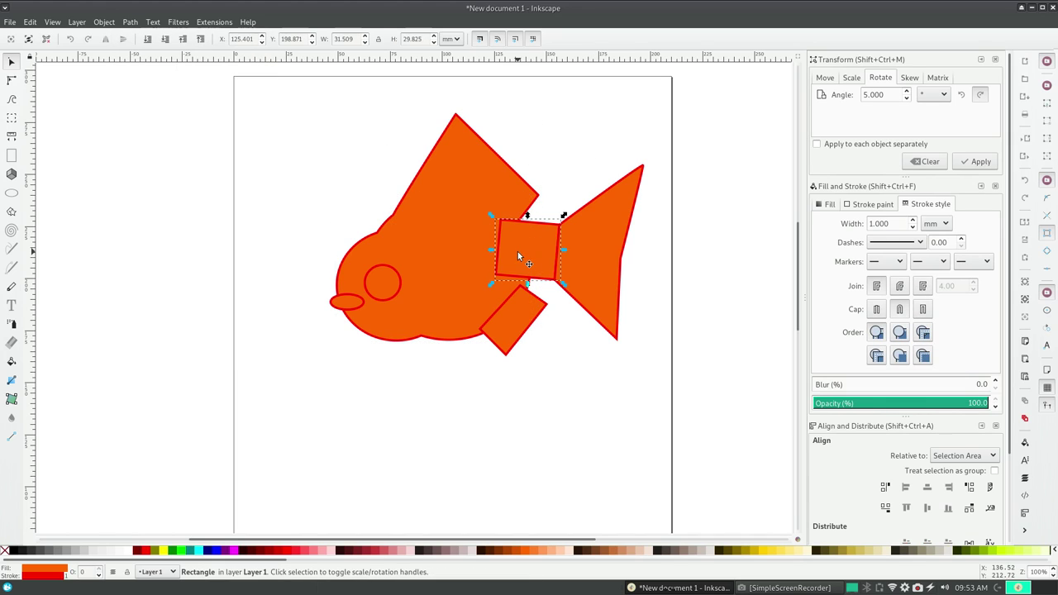
left_click(473, 268, "shift")
left_click(105, 22)
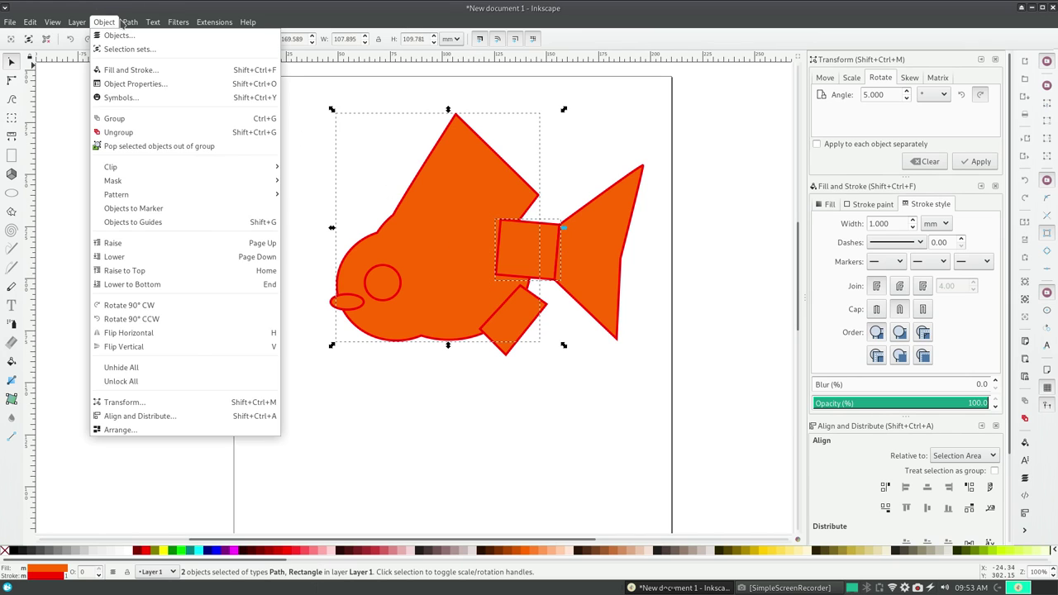
left_click(159, 99)
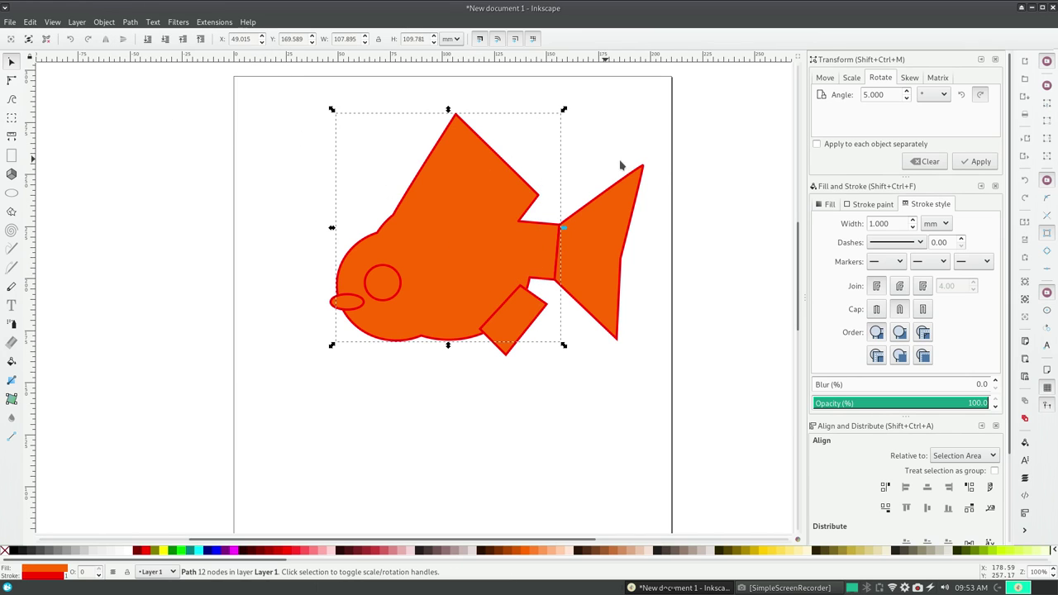
Union the triangular tail into the fish body
left_click(586, 225)
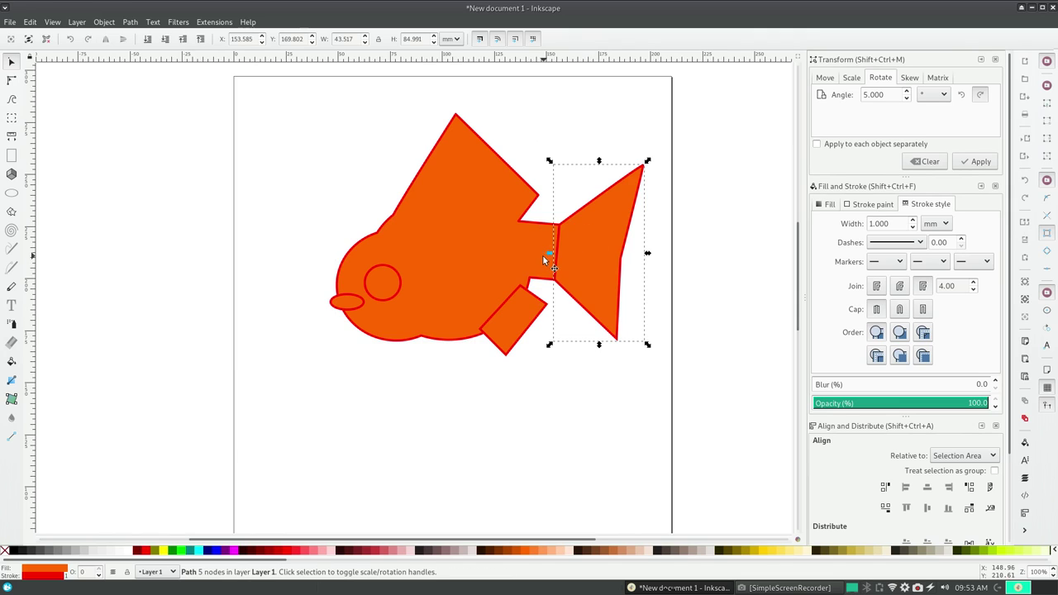
key("shift")
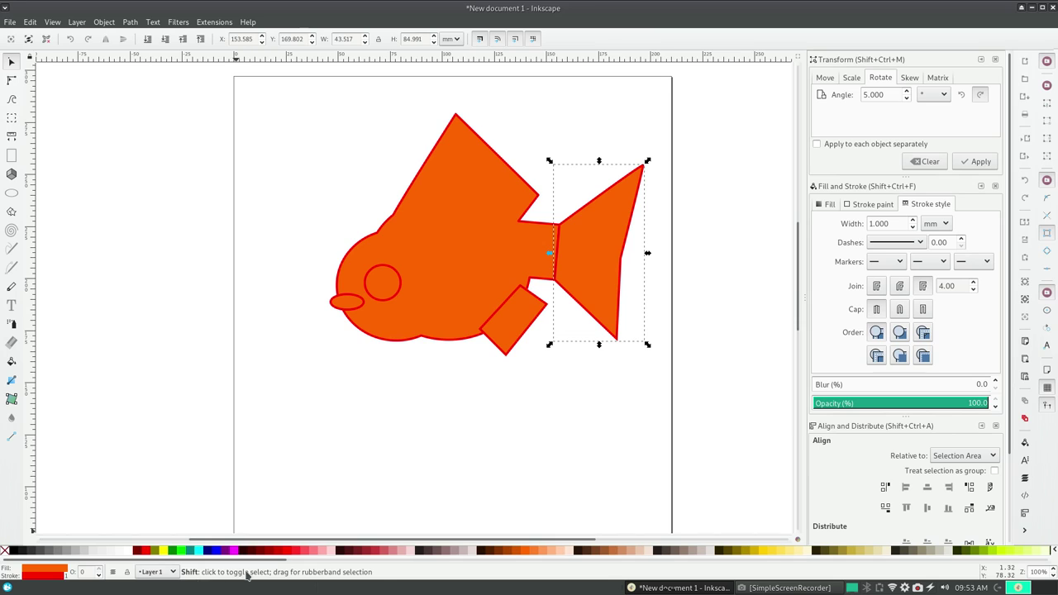
left_click(454, 250, "shift")
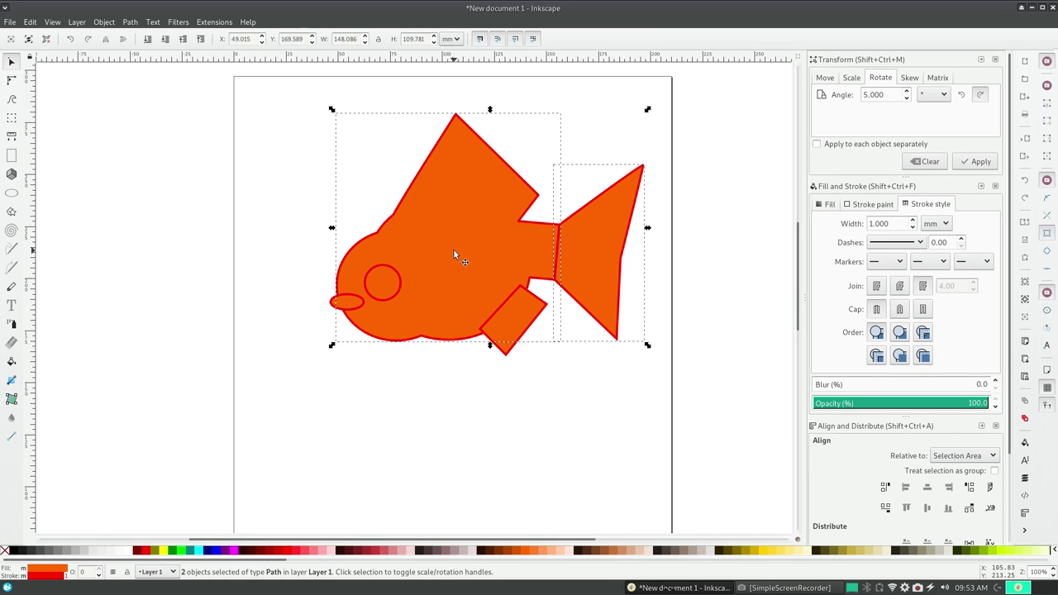
left_click(105, 23)
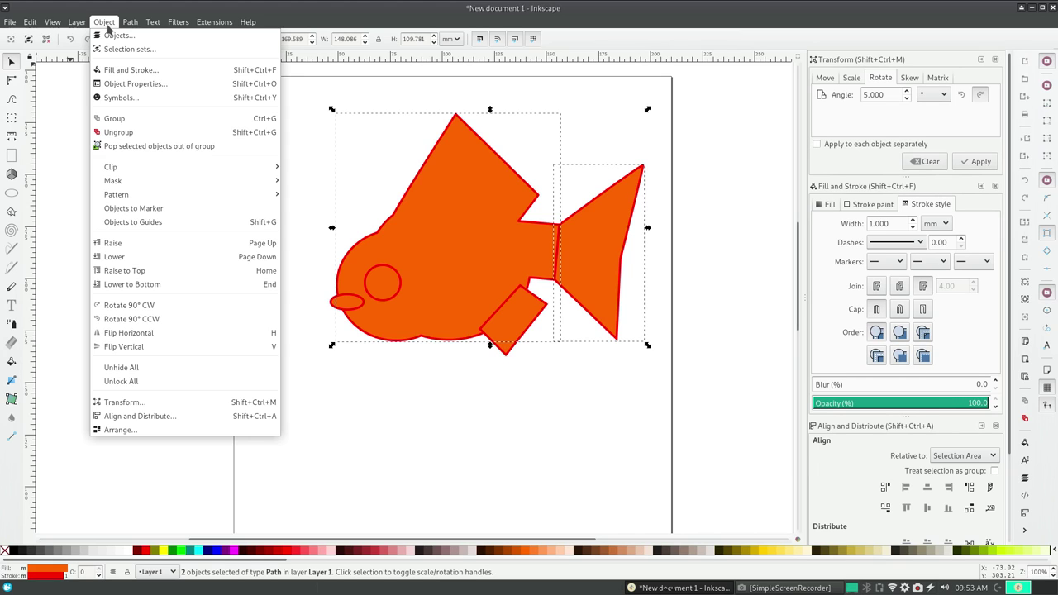
left_click(143, 98)
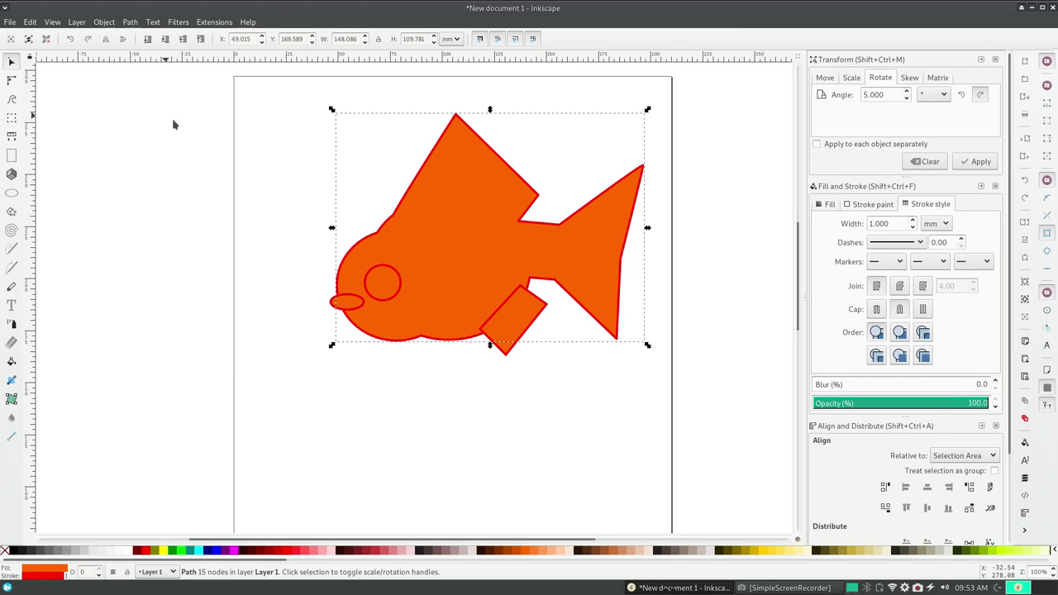
Union the diamond lower fin into the fish body, then deselect
left_click(460, 401)
left_click(514, 336)
left_click(462, 278, "shift")
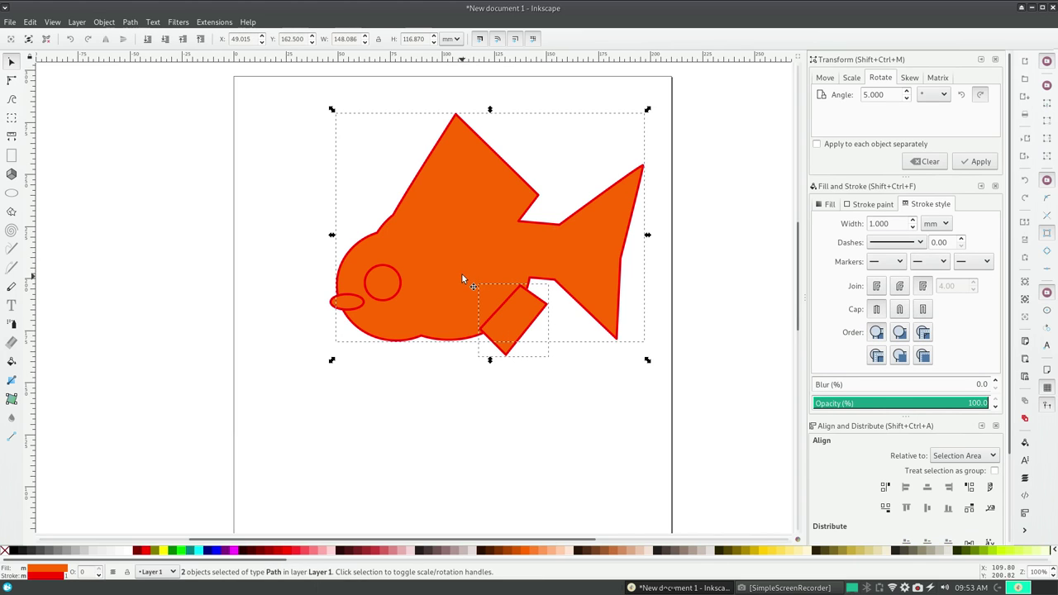
left_click(110, 26)
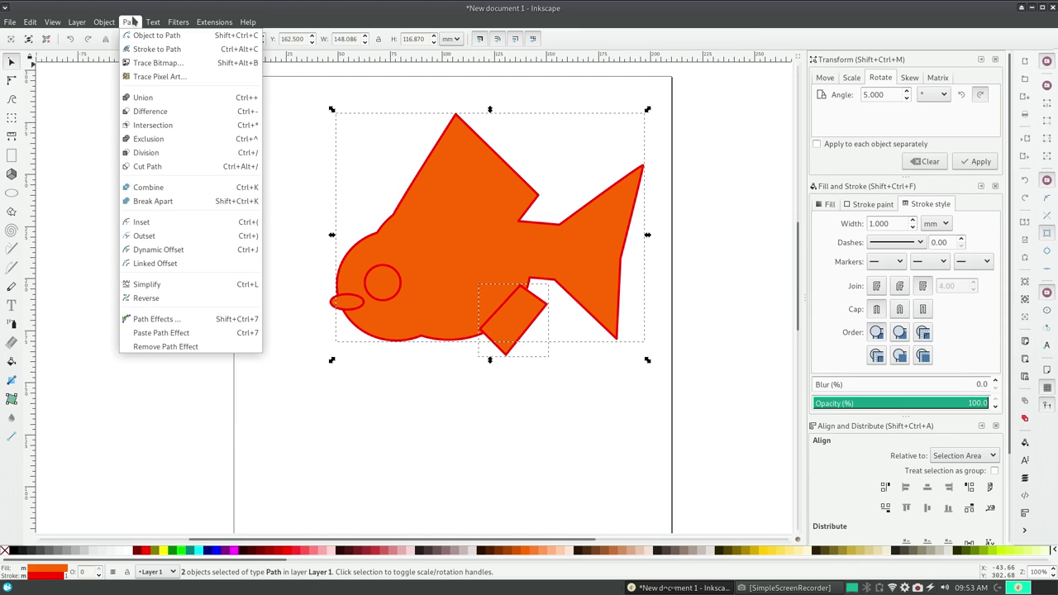
left_click(145, 98)
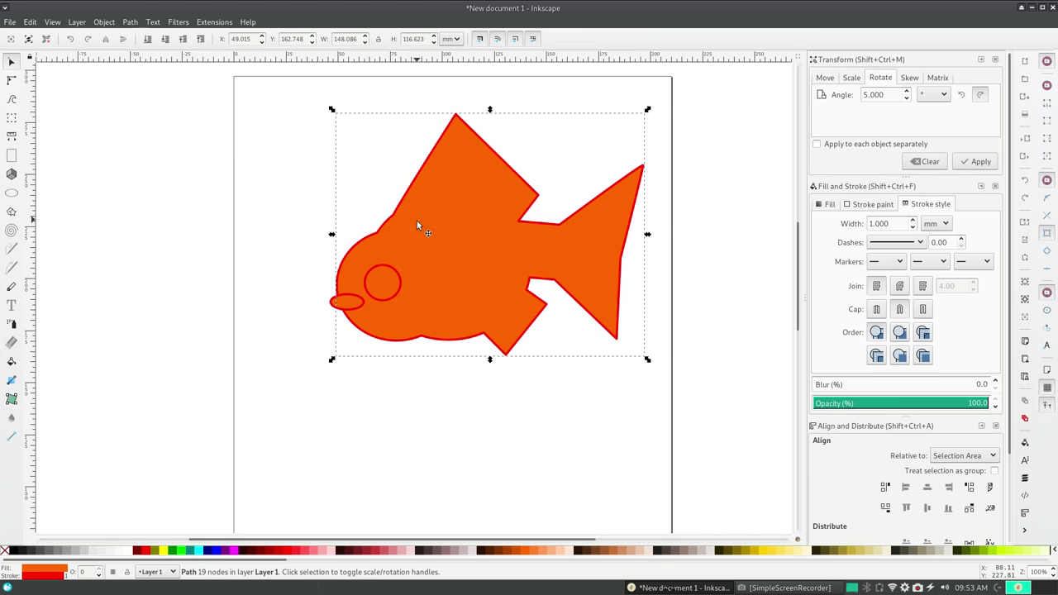
left_click(130, 252)
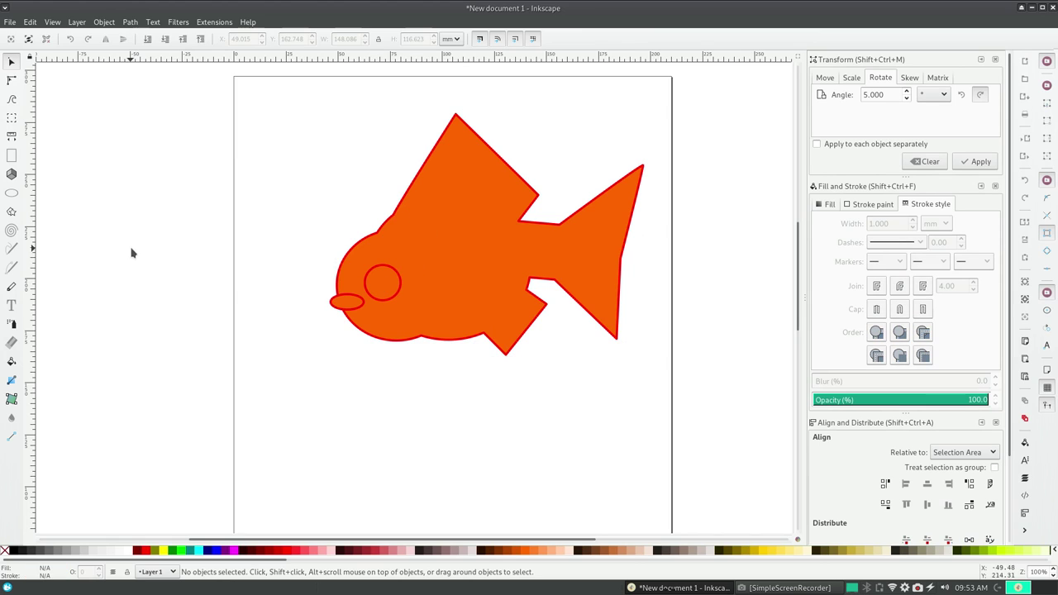
Apply Path > Difference to the eye circle and body, leaving a round eye hole
left_click(372, 282)
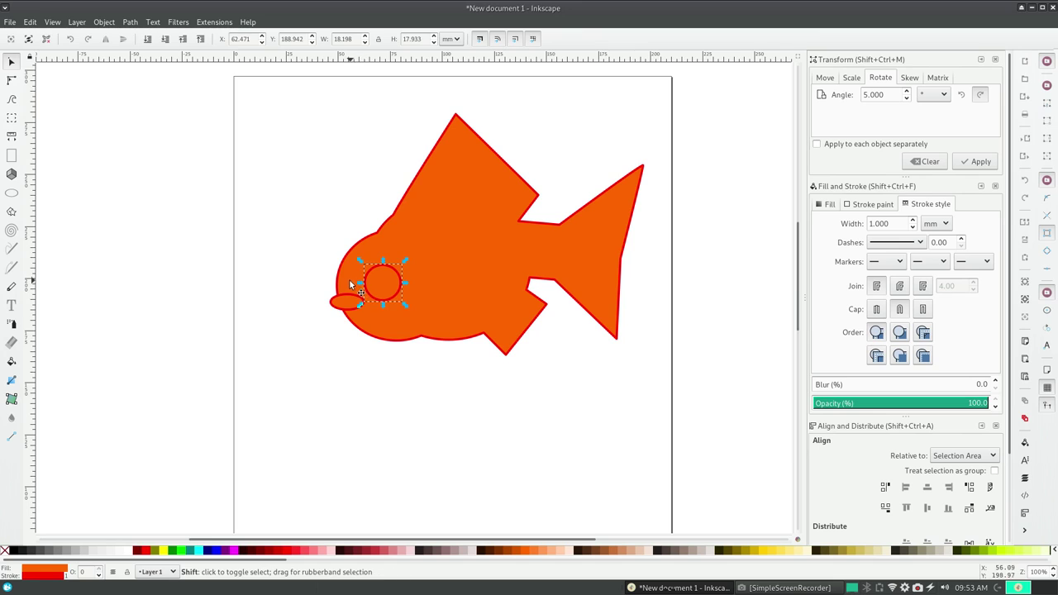
left_click(352, 285, "shift")
left_click(113, 21)
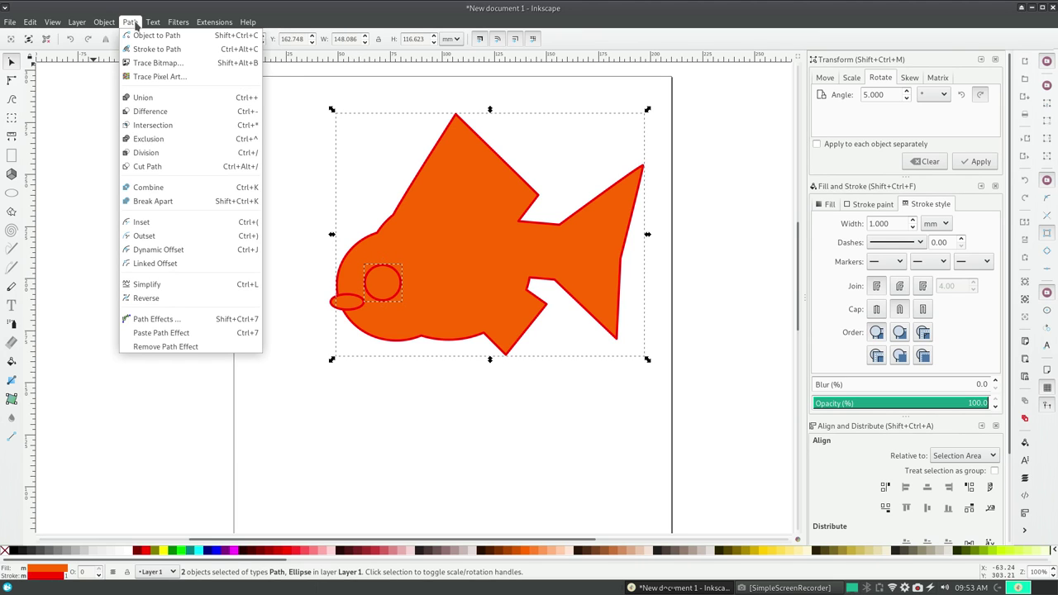
left_click(154, 112)
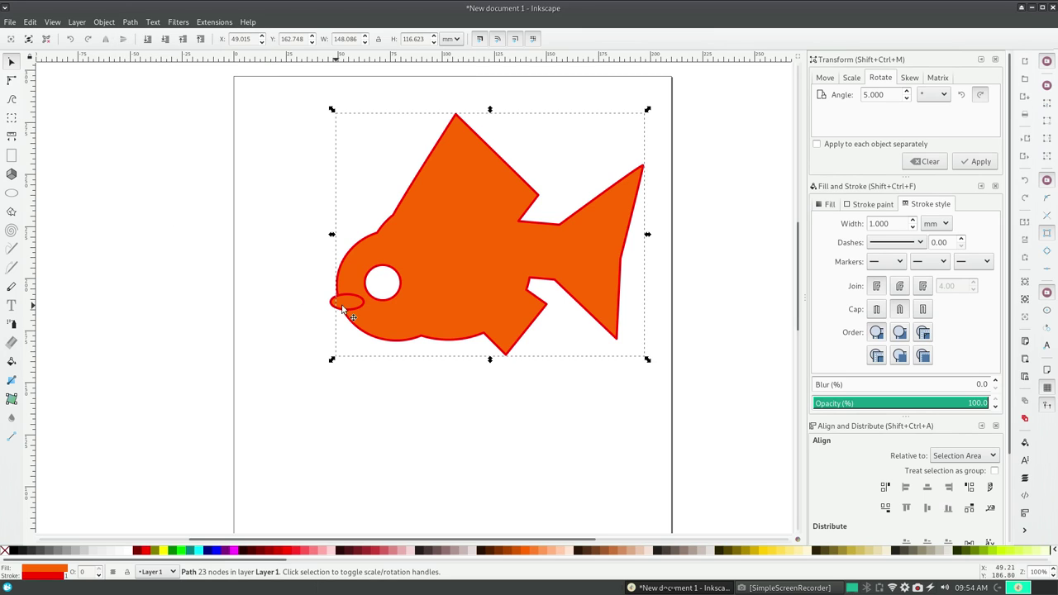
left_click(259, 331)
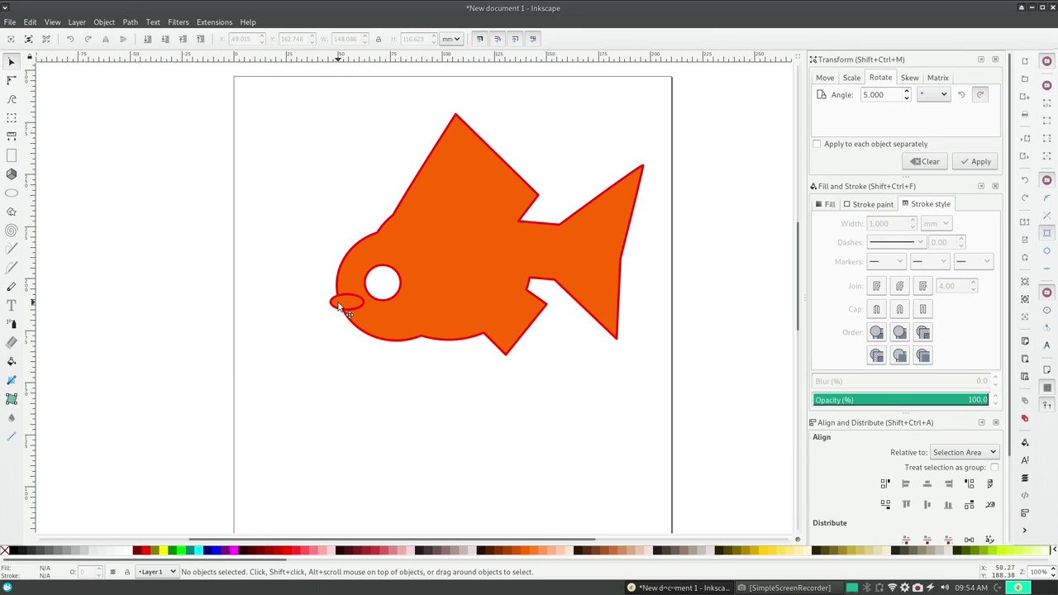
Rotate the mouth ellipse clockwise 15 degrees in 5-degree steps and nudge it into place
left_click(339, 303)
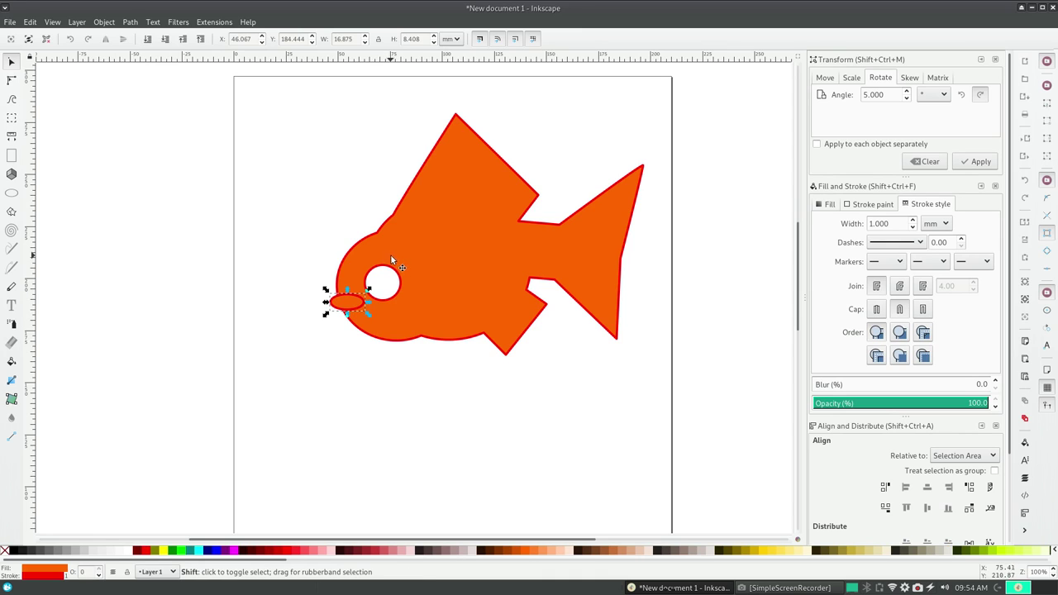
left_click(980, 95)
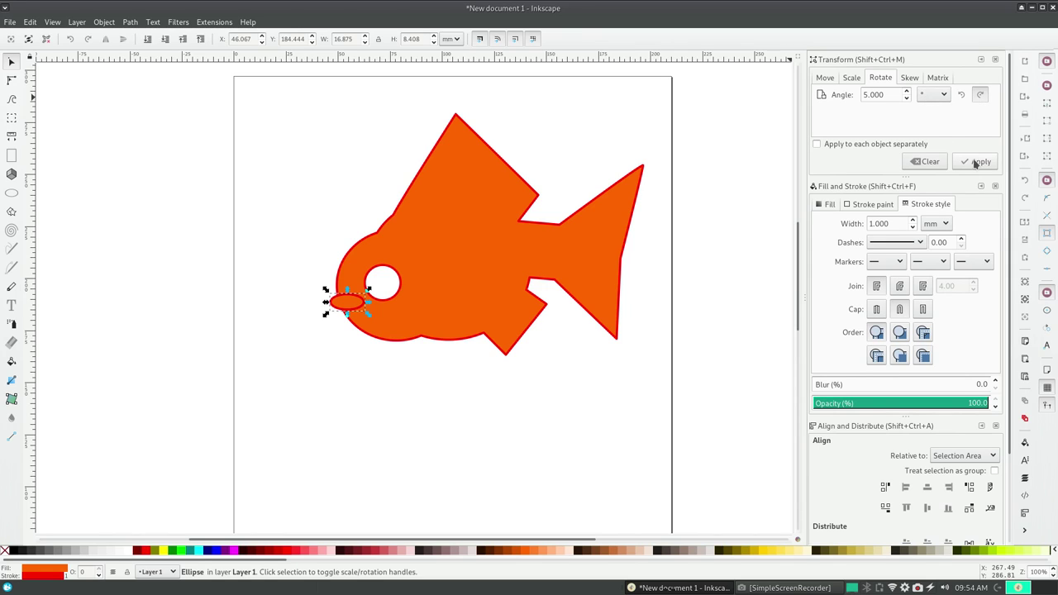
left_click(975, 162)
left_click(976, 162)
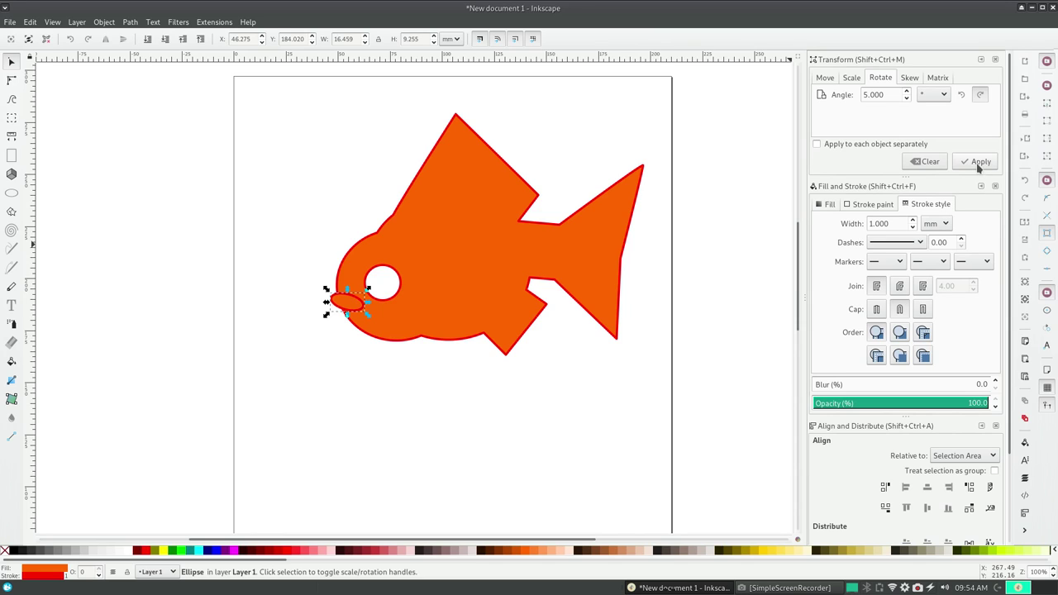
left_click(978, 164)
left_click_drag(354, 298, 348, 292)
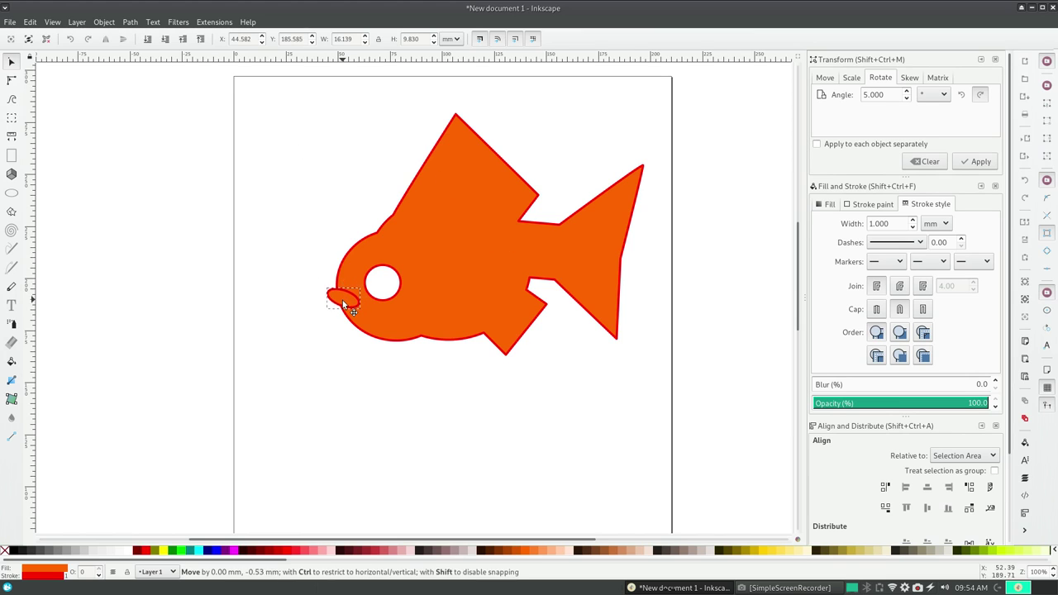
left_click_drag(342, 300, 344, 307)
Union the mouth ellipse with the fish body into one 27-node path
left_click(130, 22)
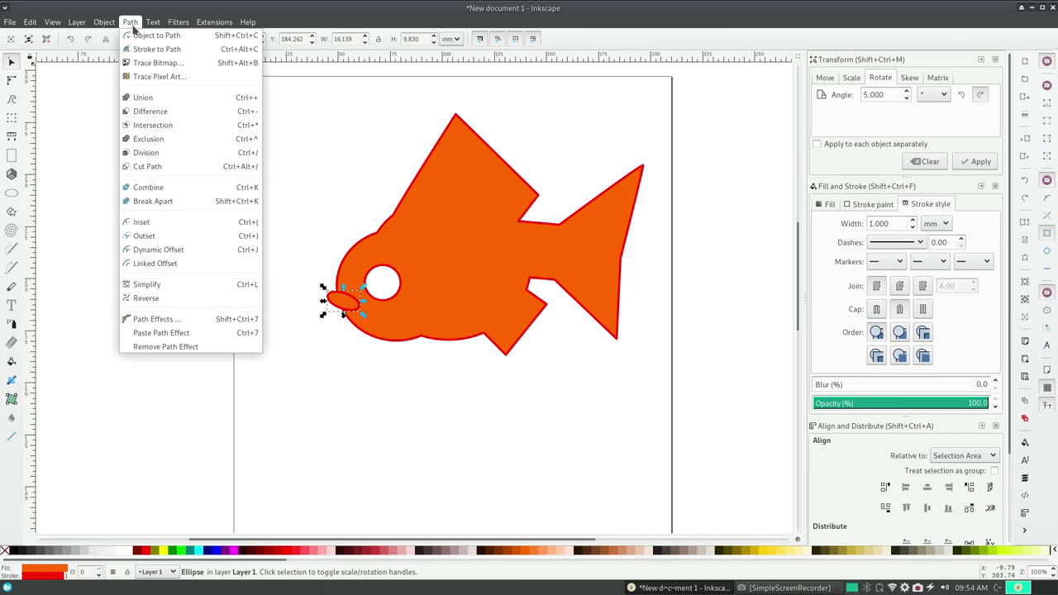
left_click(266, 116)
left_click(440, 205, "shift")
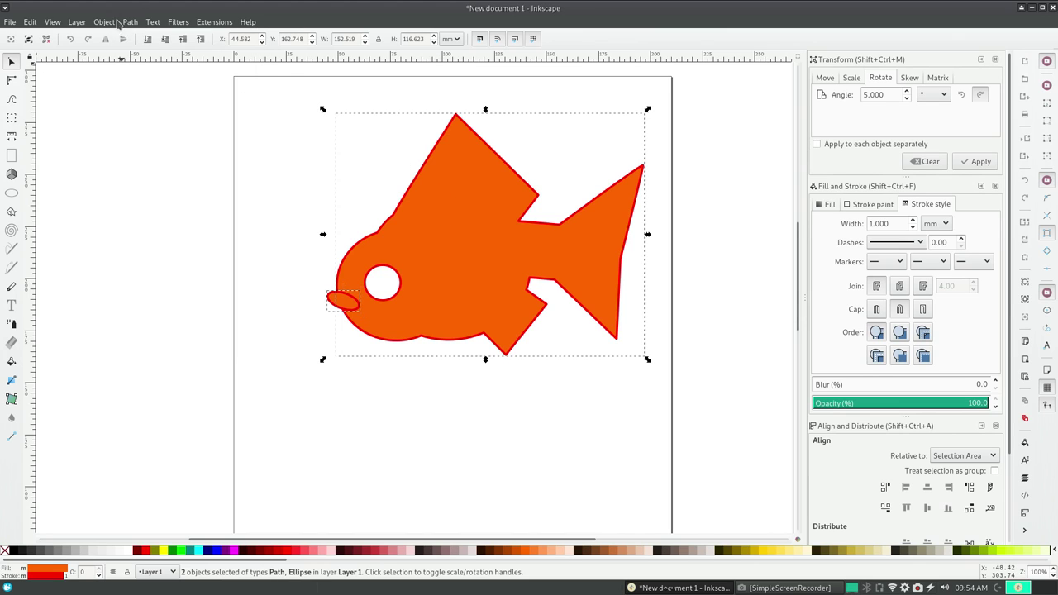
left_click(107, 21)
mouse_move(130, 22)
left_click(134, 98)
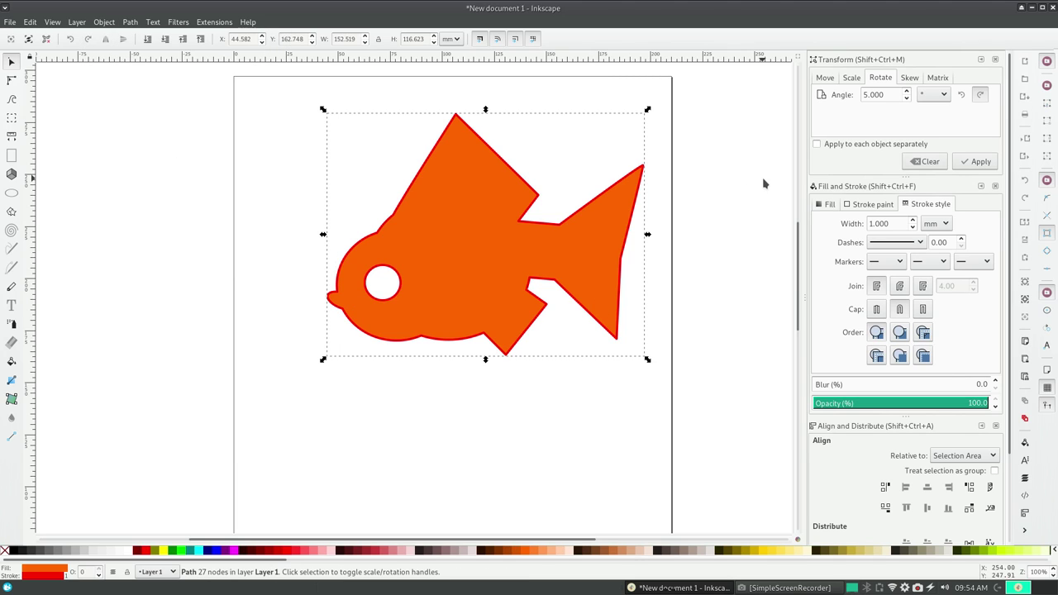
Move the fish down-left on the page and open File > Document Properties
mouse_move(446, 126)
left_mouse_down()
mouse_move(381, 168)
mouse_move(380, 137)
mouse_move(416, 207)
left_mouse_up()
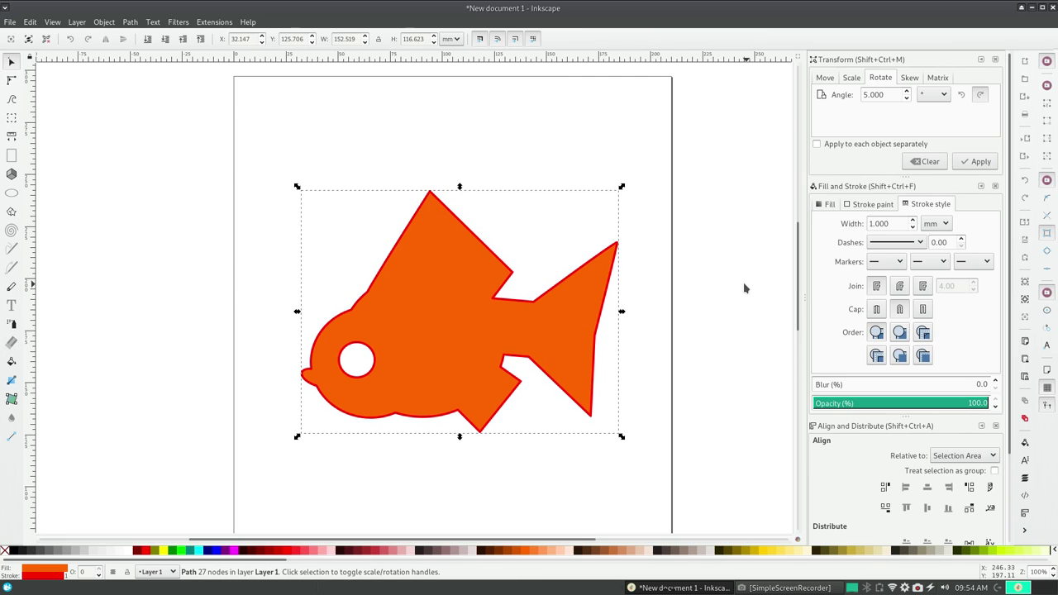
left_click(28, 22)
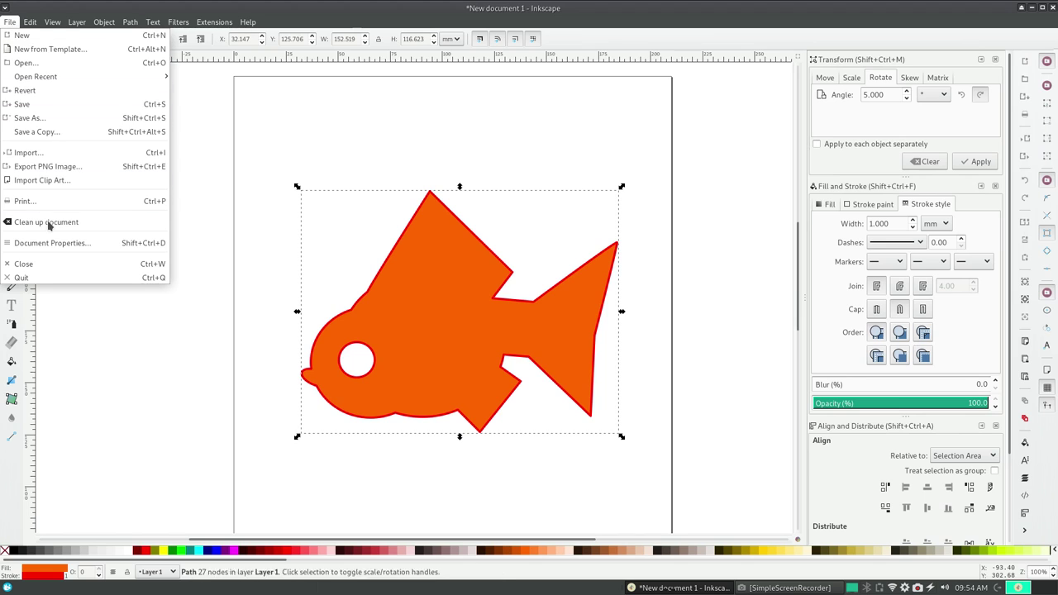
left_click(154, 247)
Set the page size to 8 × 8 inches in Document Properties, then close it
left_click_drag(679, 308, 698, 103)
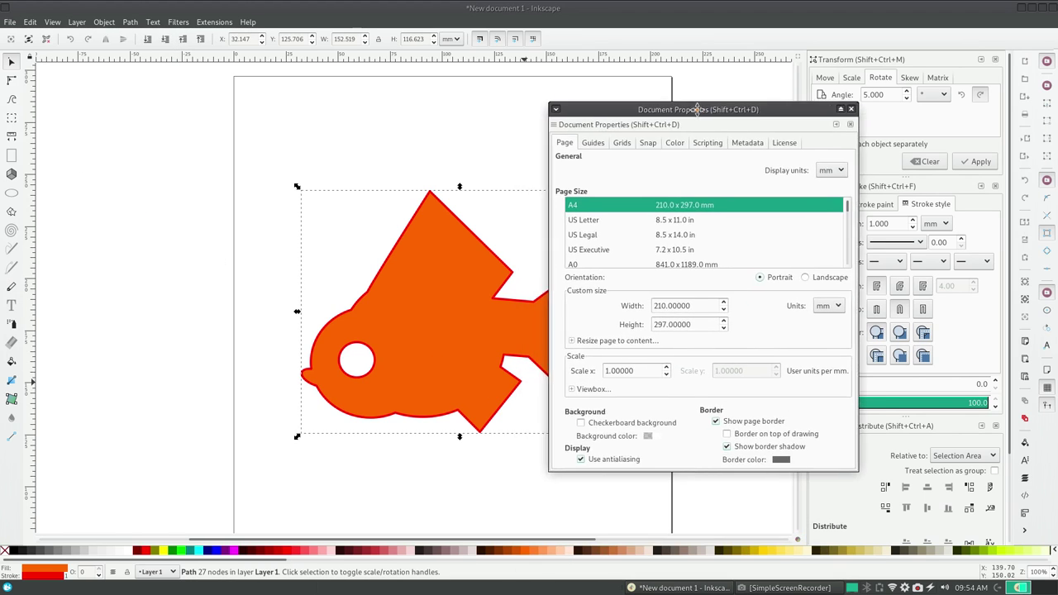
left_click(830, 298)
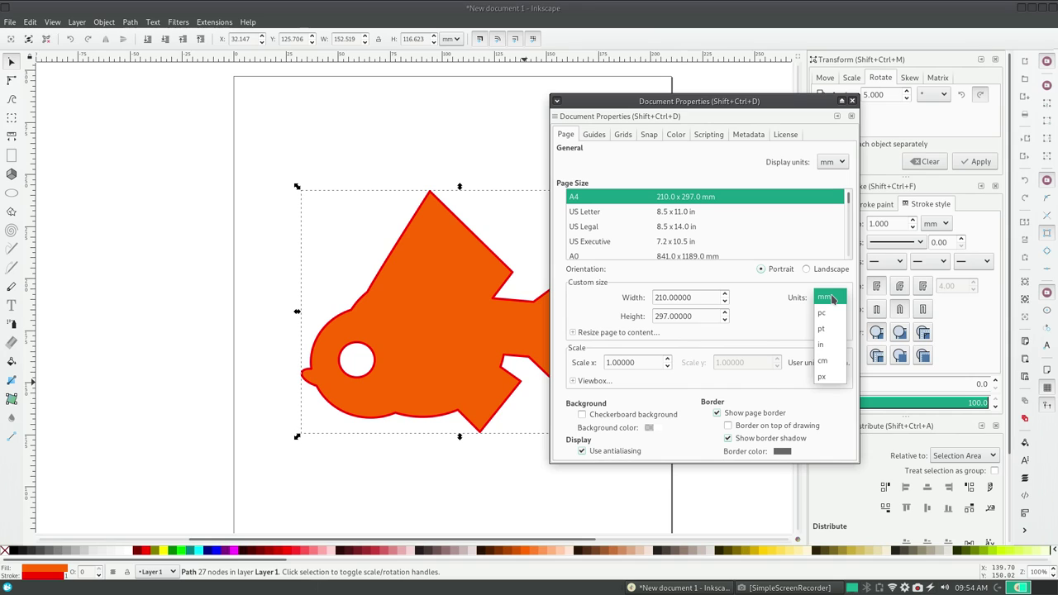
left_click(822, 345)
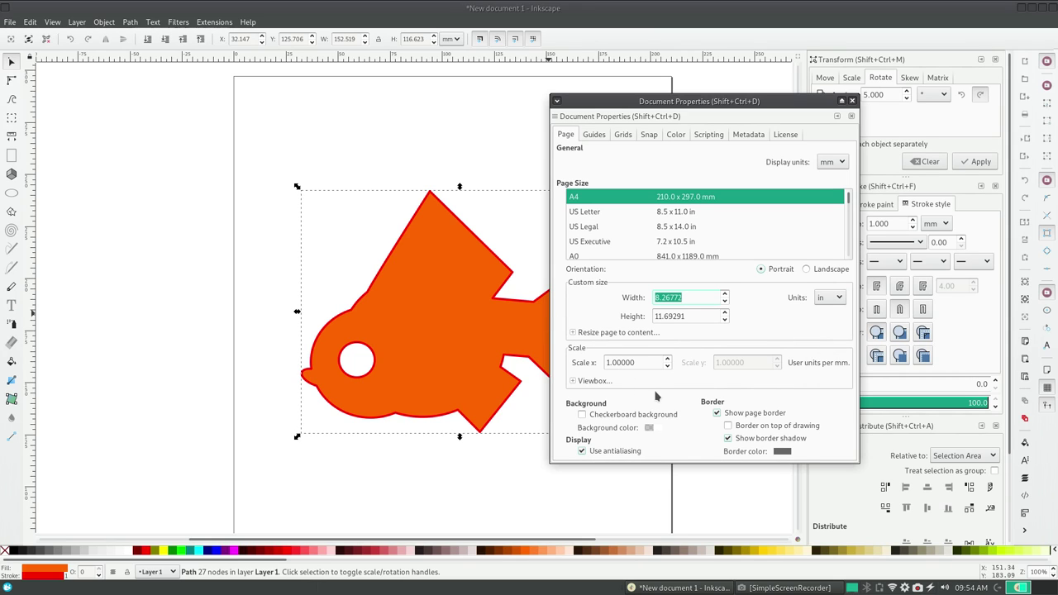
type("8")
key("Tab")
type("8")
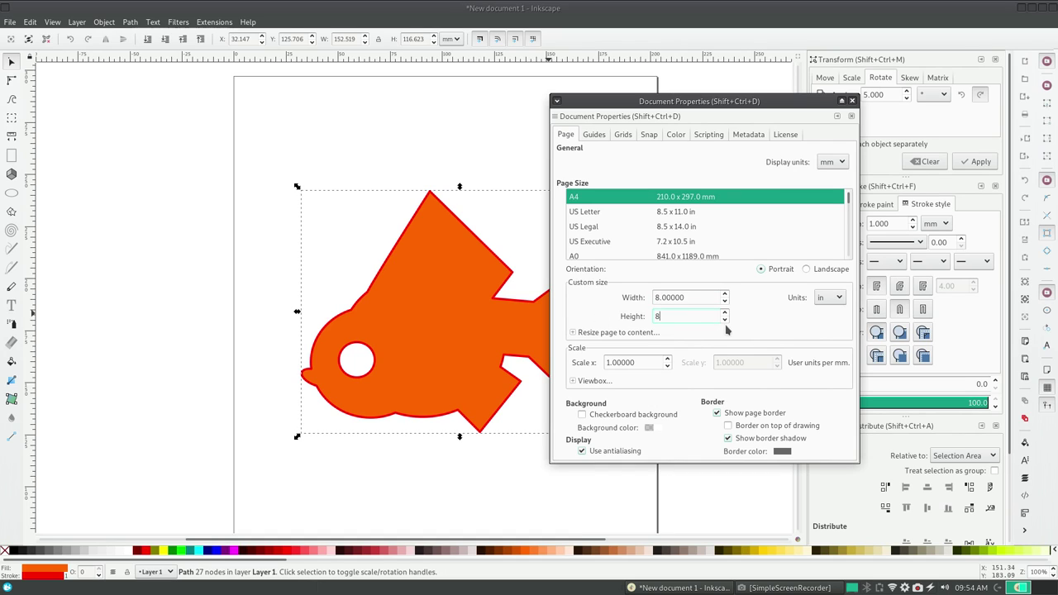
left_click(589, 447)
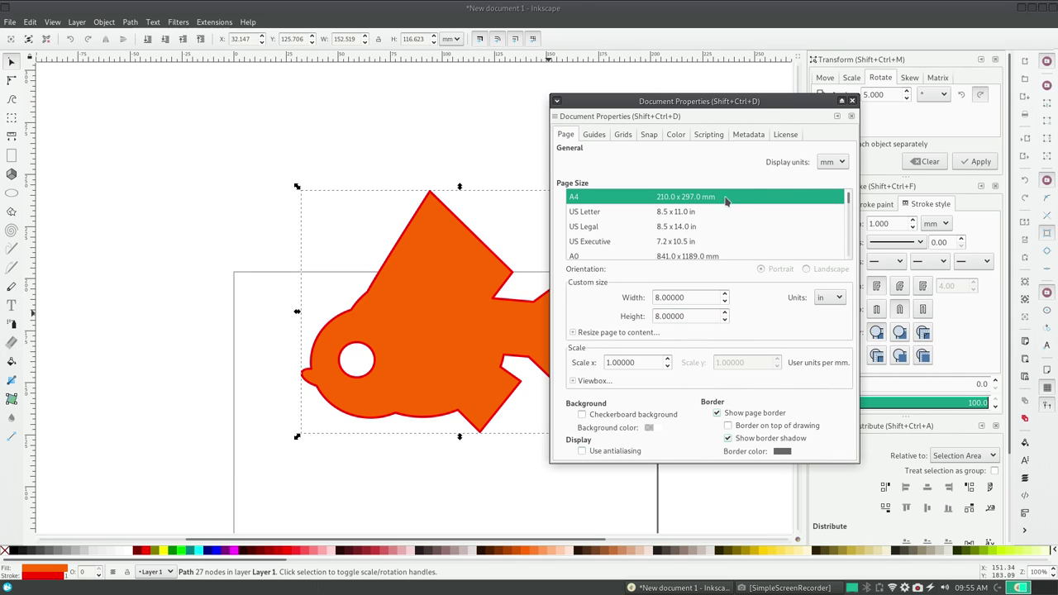
left_click(647, 136)
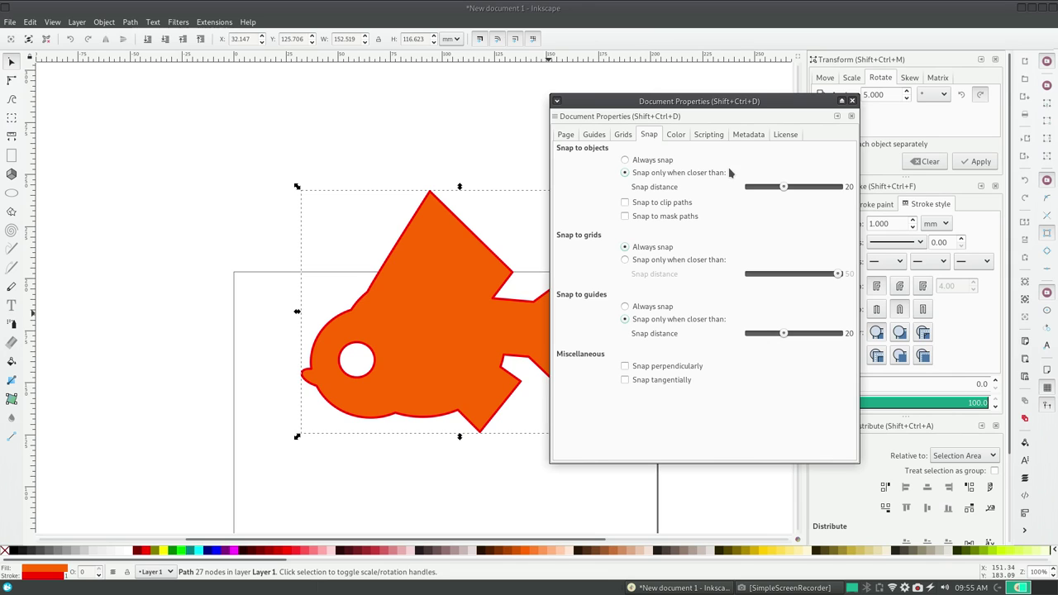
left_click(852, 101)
Reposition the fish near the centre of the square page
left_click_drag(423, 201, 407, 360)
left_click_drag(795, 199, 791, 261)
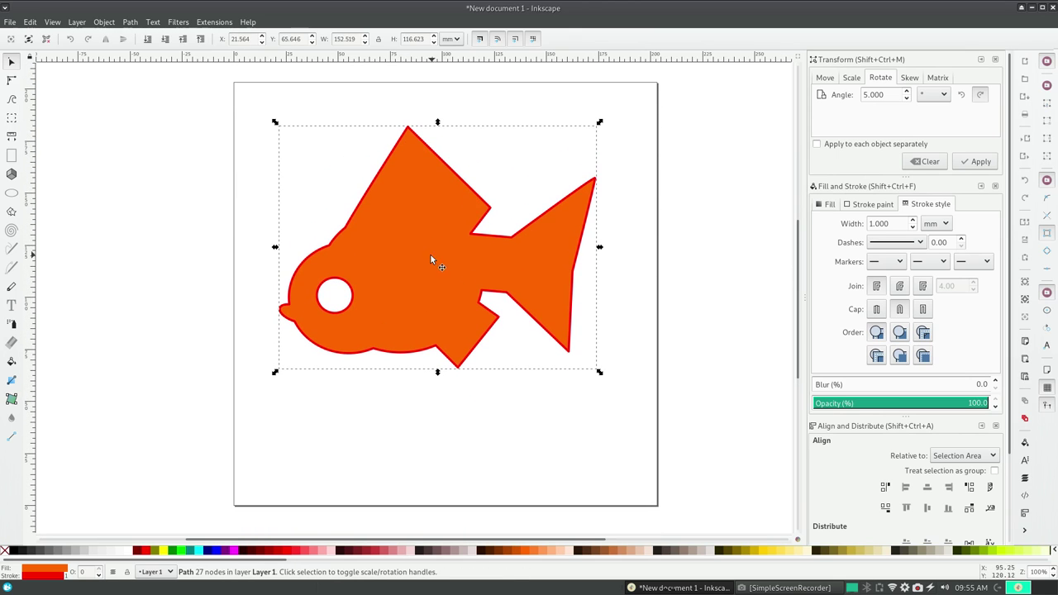
mouse_move(431, 256)
left_mouse_down()
mouse_move(445, 282)
mouse_move(468, 284)
left_mouse_up()
Sweep the dorsal fin's rear corner and tip back toward the tail
left_click(725, 251)
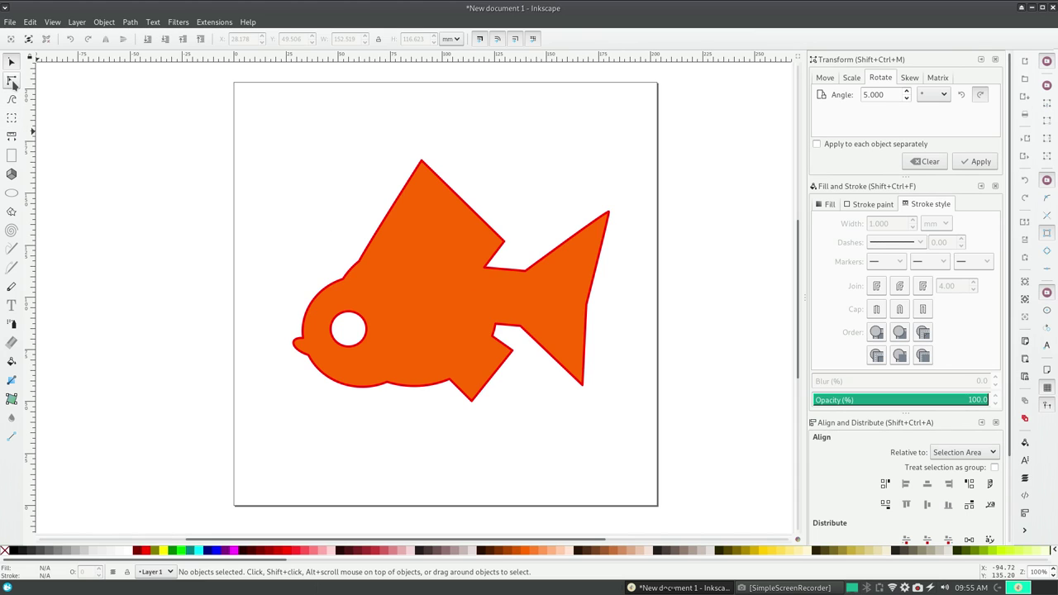
left_click(12, 80)
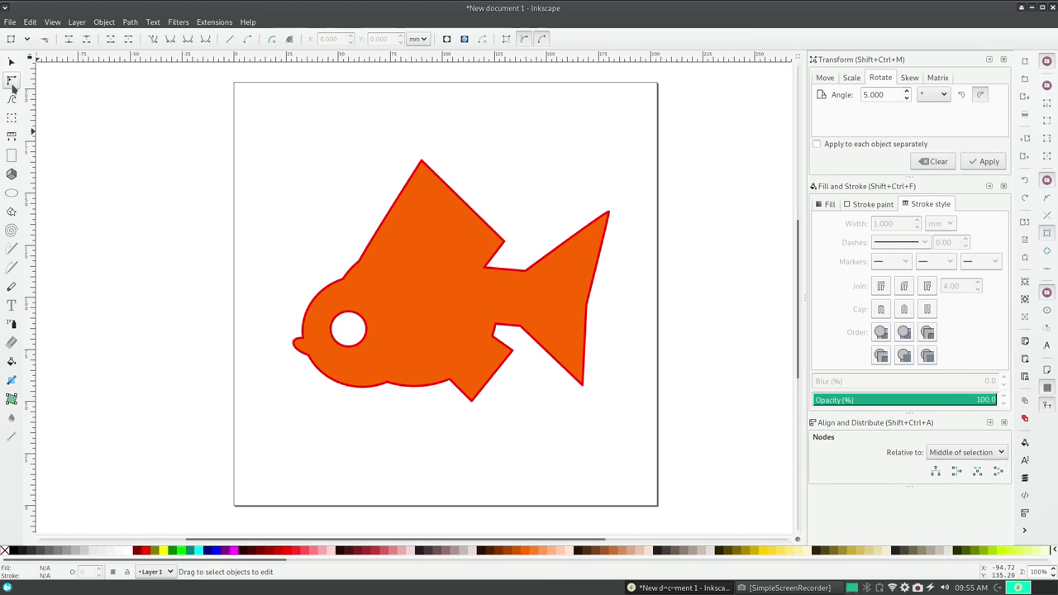
left_click(422, 163)
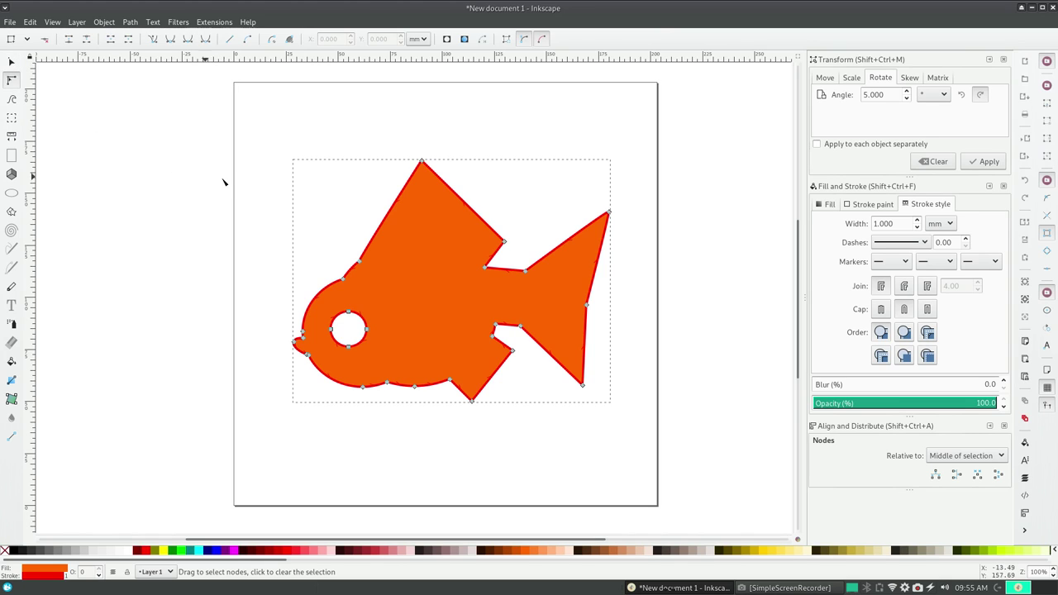
mouse_move(503, 240)
left_mouse_down()
mouse_move(492, 234)
mouse_move(518, 224)
mouse_move(534, 248)
left_mouse_up()
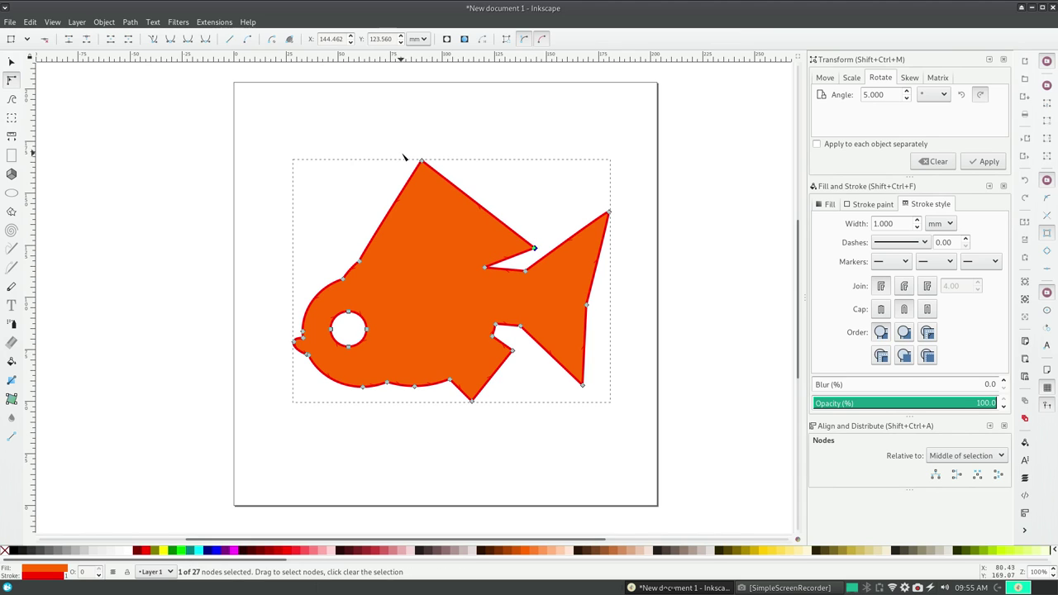
mouse_move(587, 305)
left_mouse_down()
mouse_move(471, 300)
mouse_move(656, 310)
mouse_move(554, 313)
mouse_move(572, 304)
left_mouse_up()
Indent the tail's back edge, point the lower fin rearward and raise the bottom point
left_click_drag(568, 315, 572, 302)
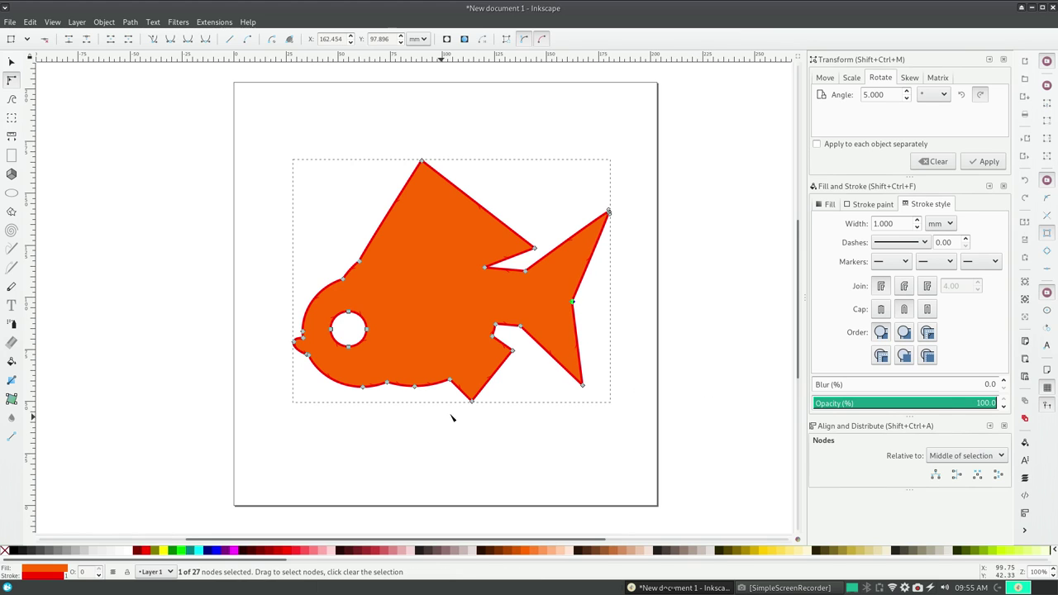
left_click_drag(513, 351, 535, 358)
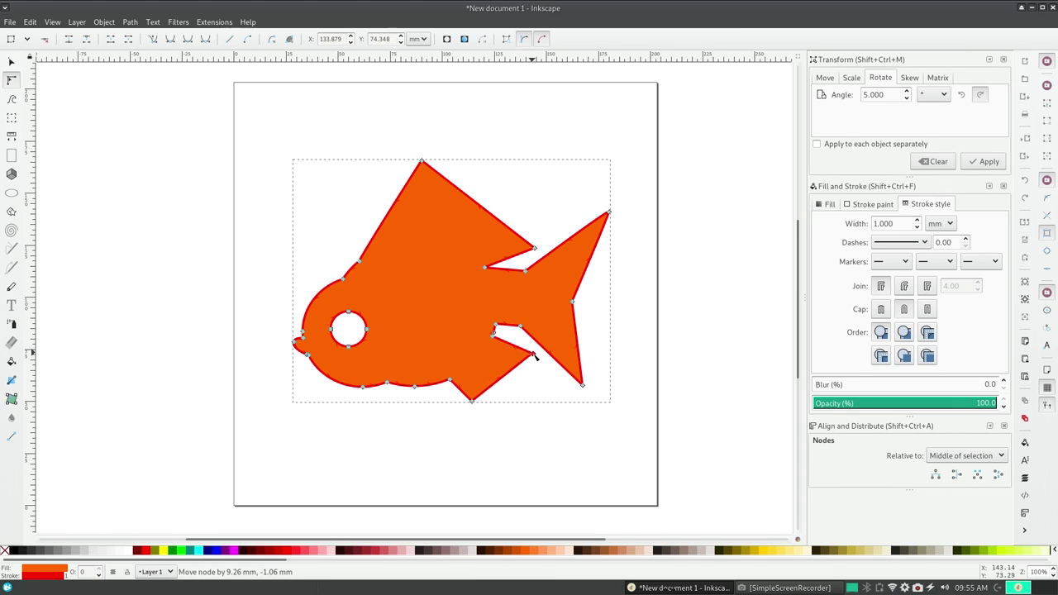
left_click_drag(472, 402, 468, 397)
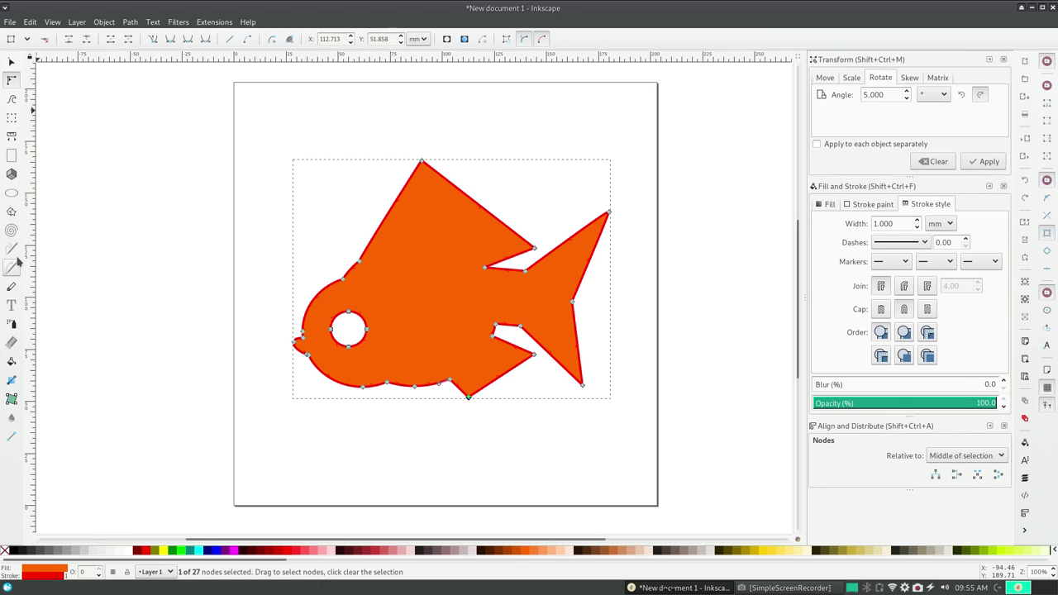
left_click(11, 437)
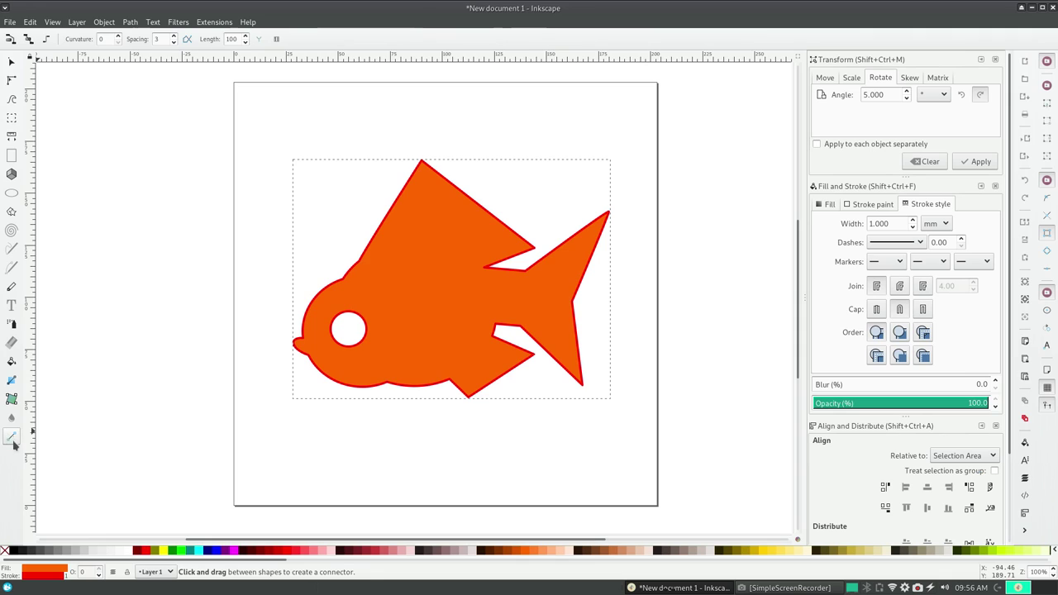
left_click(13, 401)
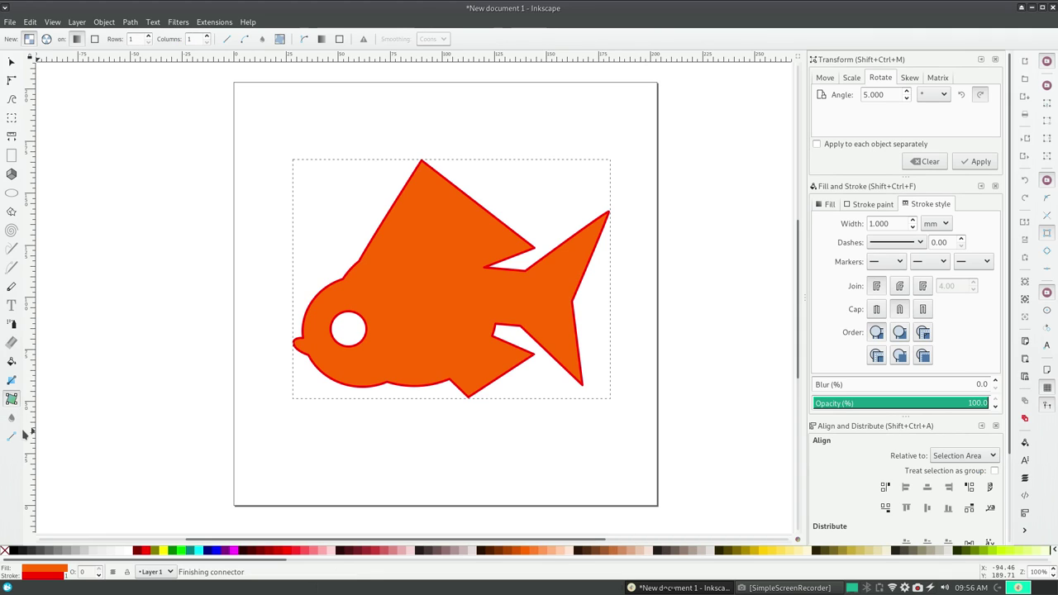
left_click(13, 384)
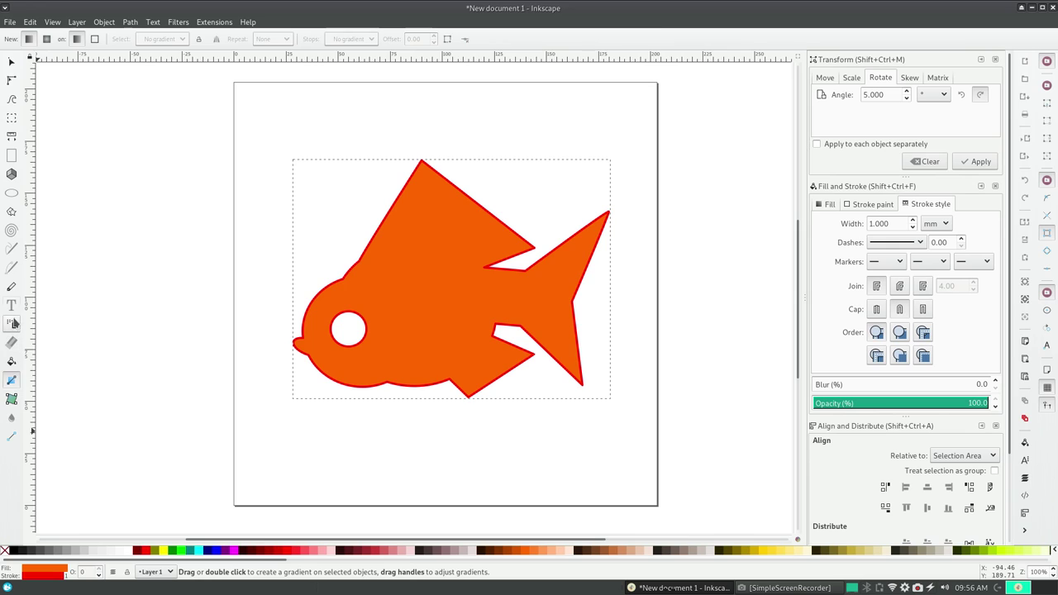
left_click(13, 269)
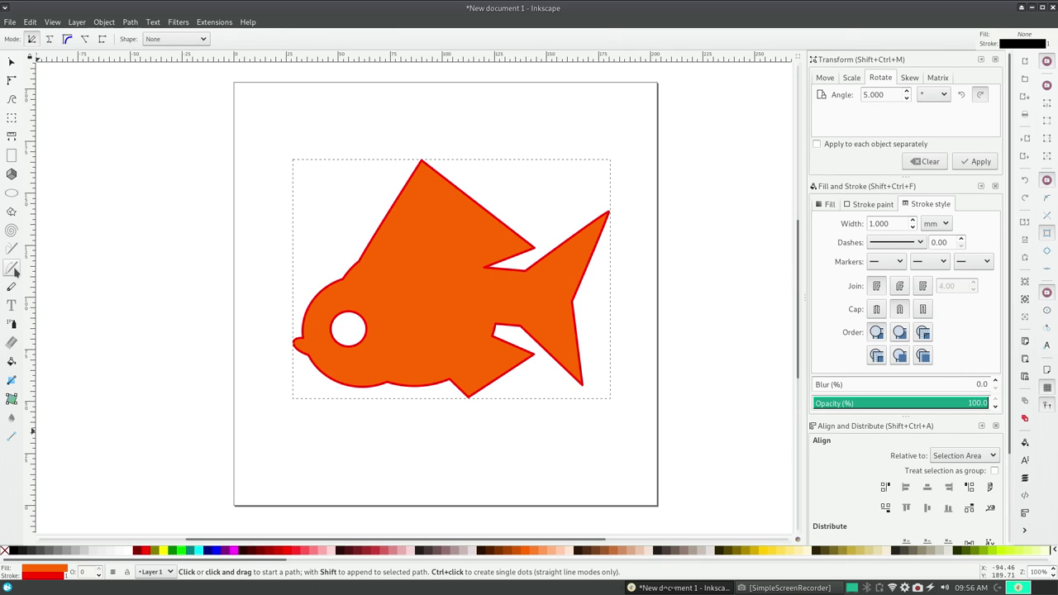
left_click(12, 248)
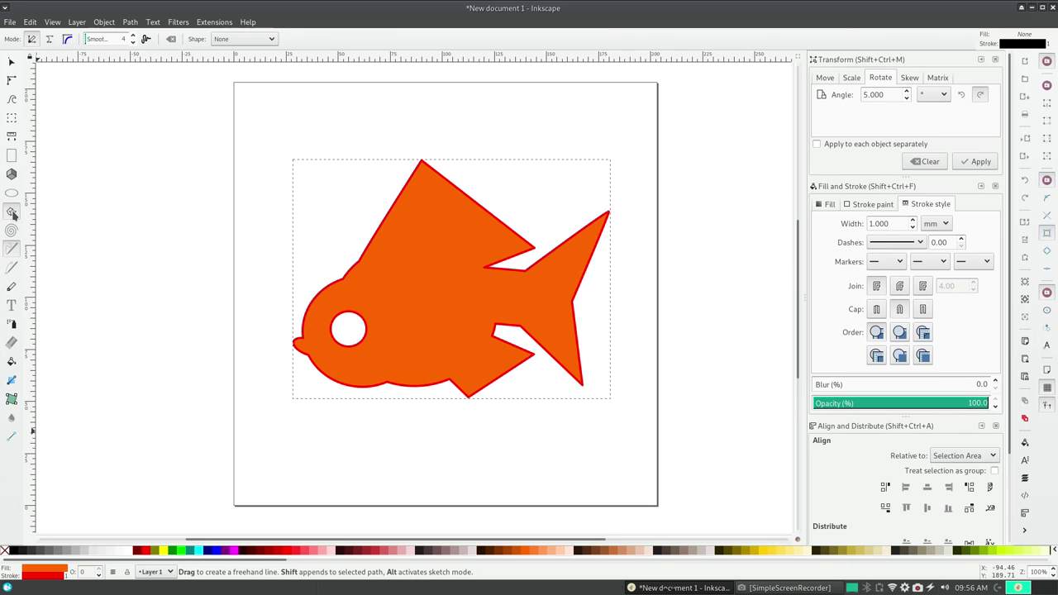
left_click(12, 213)
left_click(12, 193)
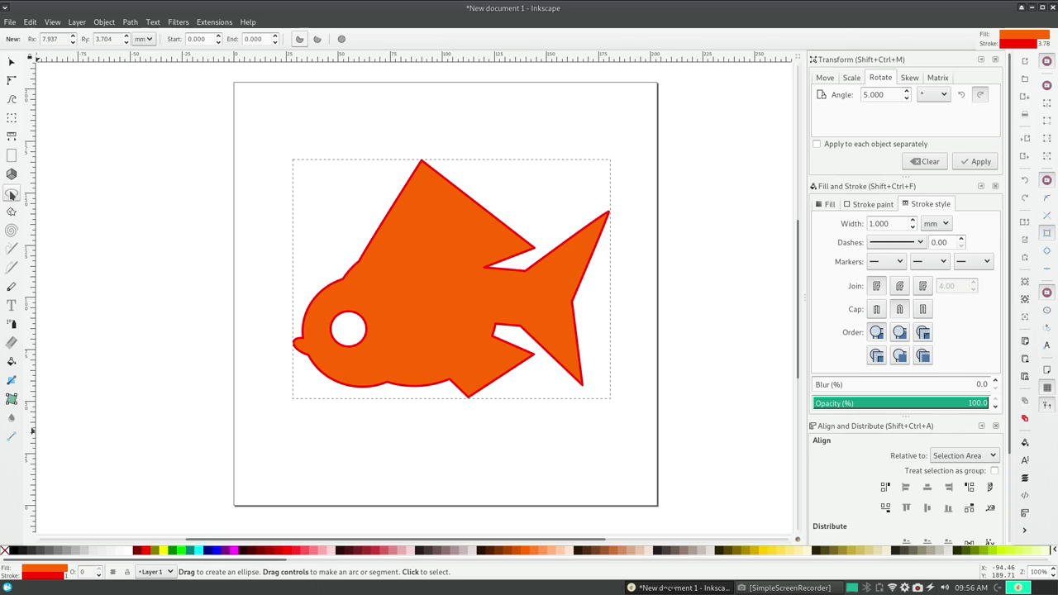
left_click(11, 117)
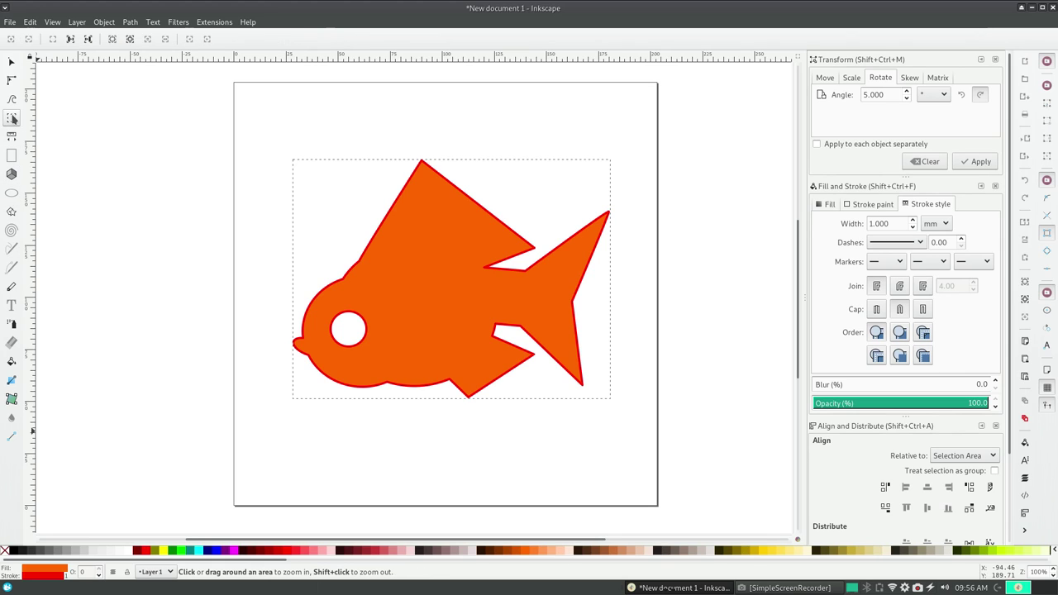
left_click(12, 98)
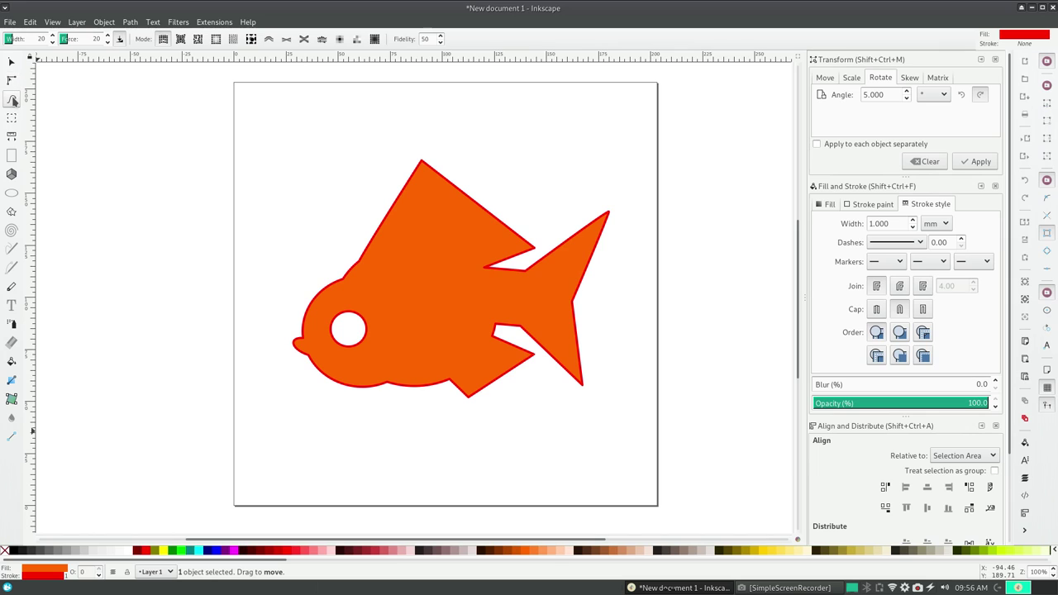
left_click(13, 100)
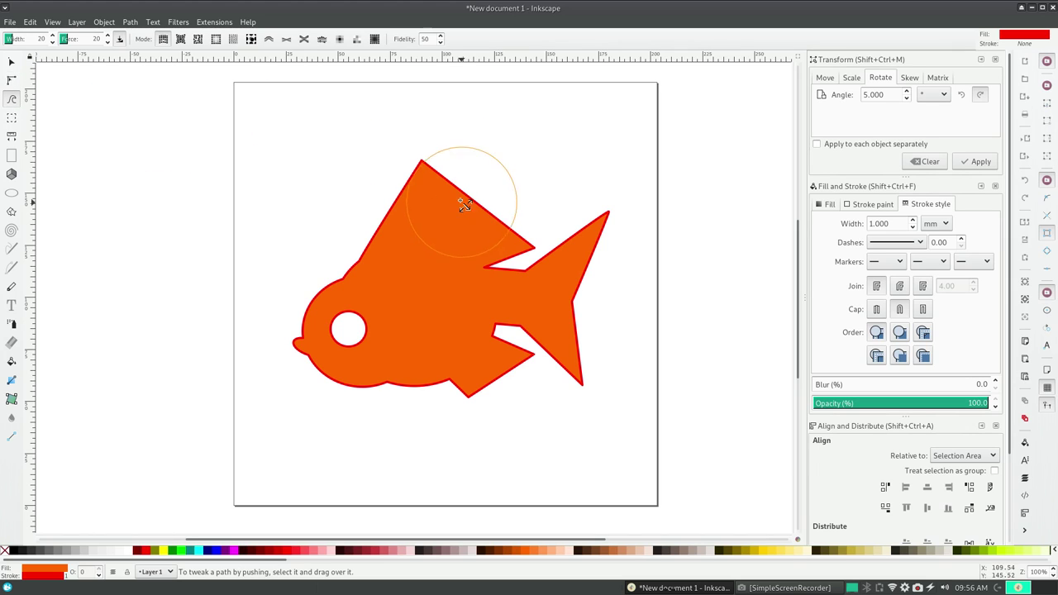
left_click_drag(470, 192, 454, 210)
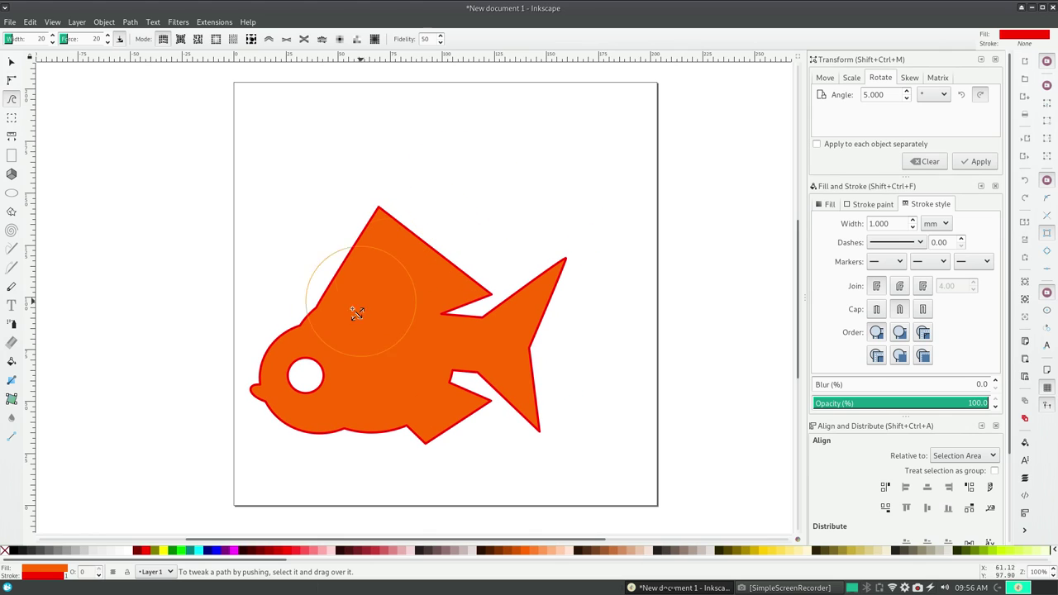
left_click(12, 62)
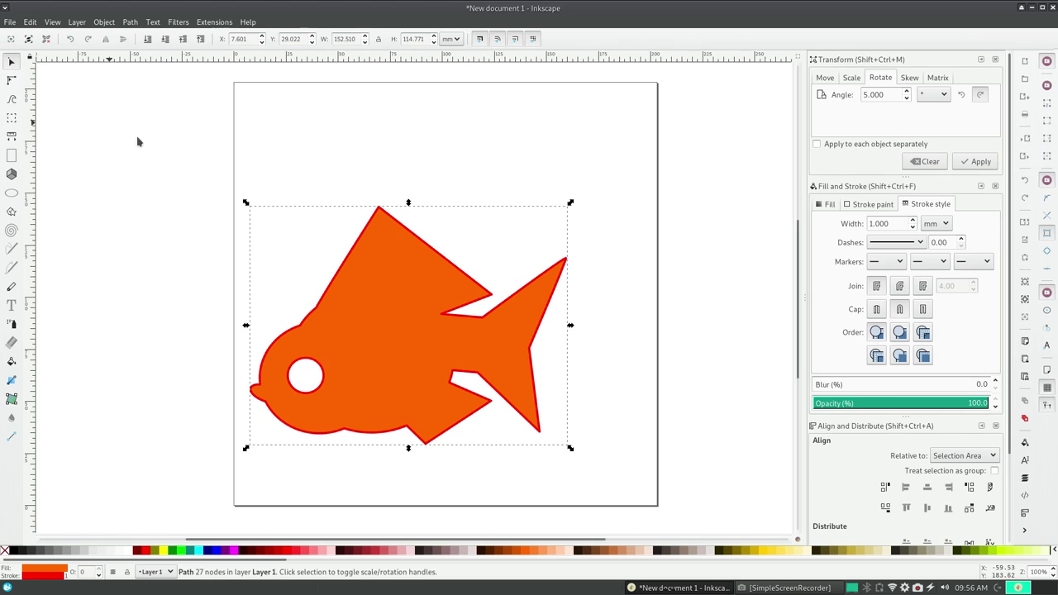
left_click_drag(430, 245, 473, 188)
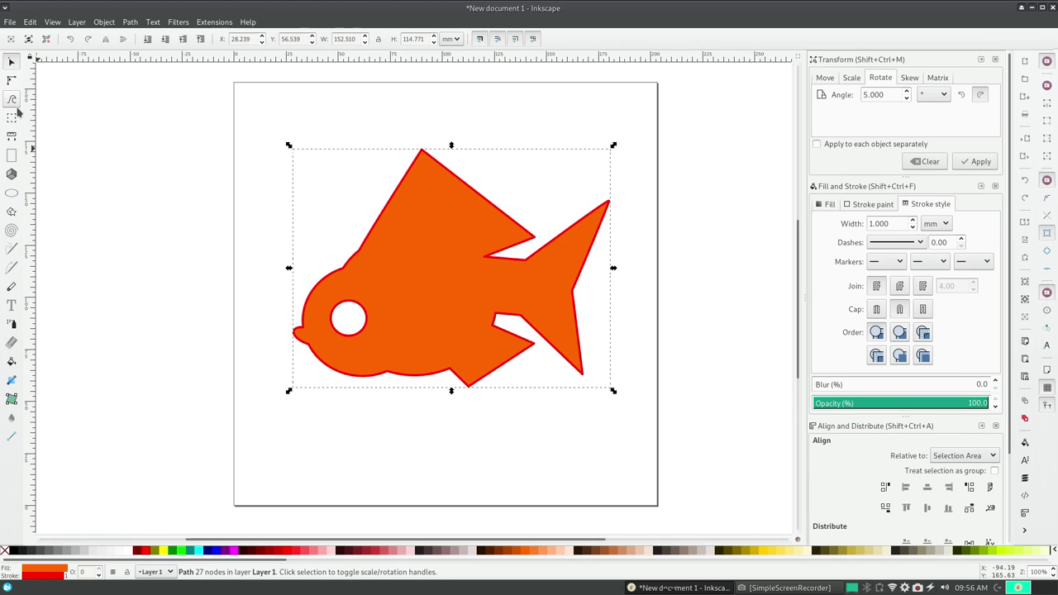
Draw a large ellipse above the fish's back
left_click(12, 192)
mouse_move(447, 113)
left_mouse_down()
mouse_move(434, 105)
mouse_move(604, 239)
left_mouse_up()
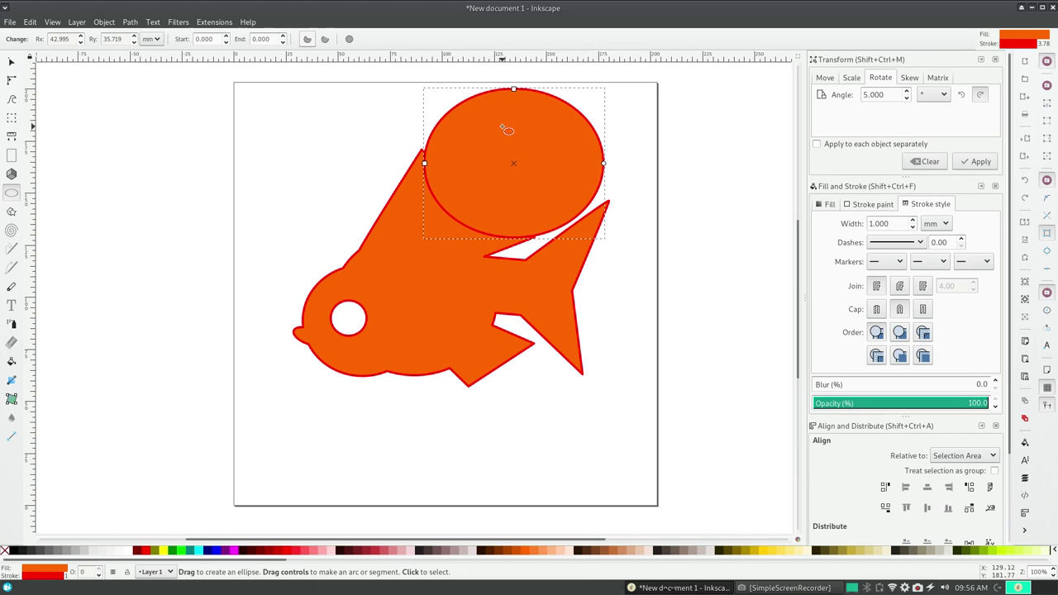
left_click_drag(503, 129, 489, 112)
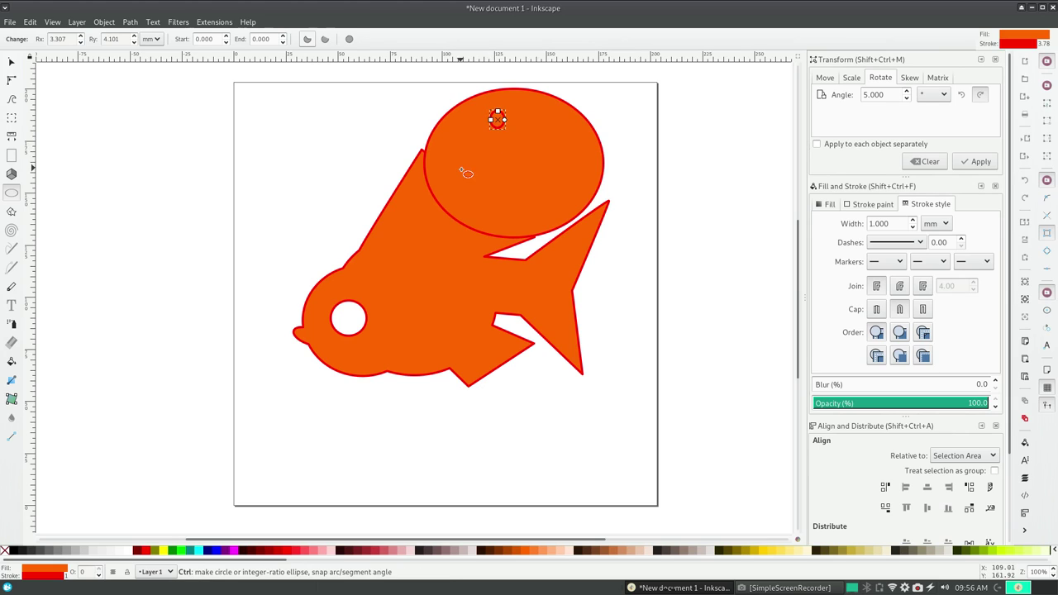
key("ctrl+z")
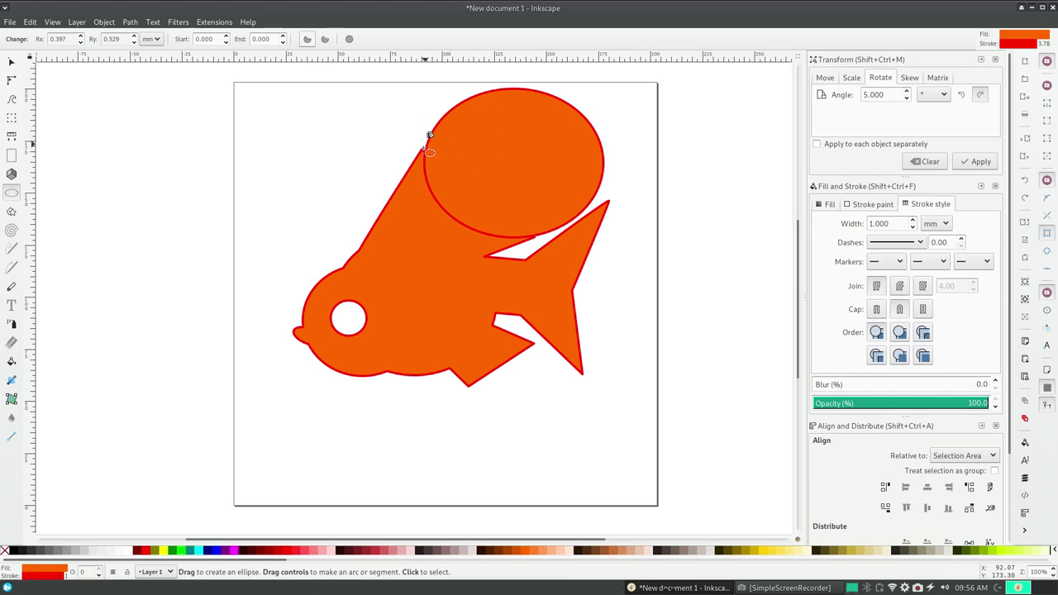
left_click_drag(407, 145, 394, 135)
Stretch the ellipse much taller and subtract it from the fish with Path > Difference
left_click(12, 62)
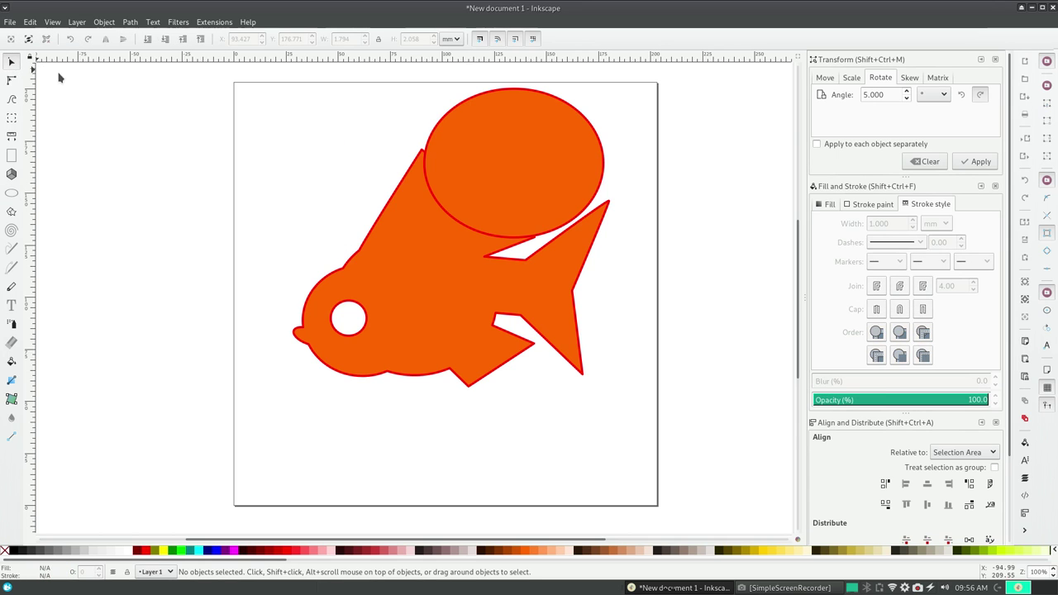
left_click(487, 126)
mouse_move(422, 86)
left_mouse_down()
mouse_move(421, 227)
mouse_move(406, 296)
left_mouse_up()
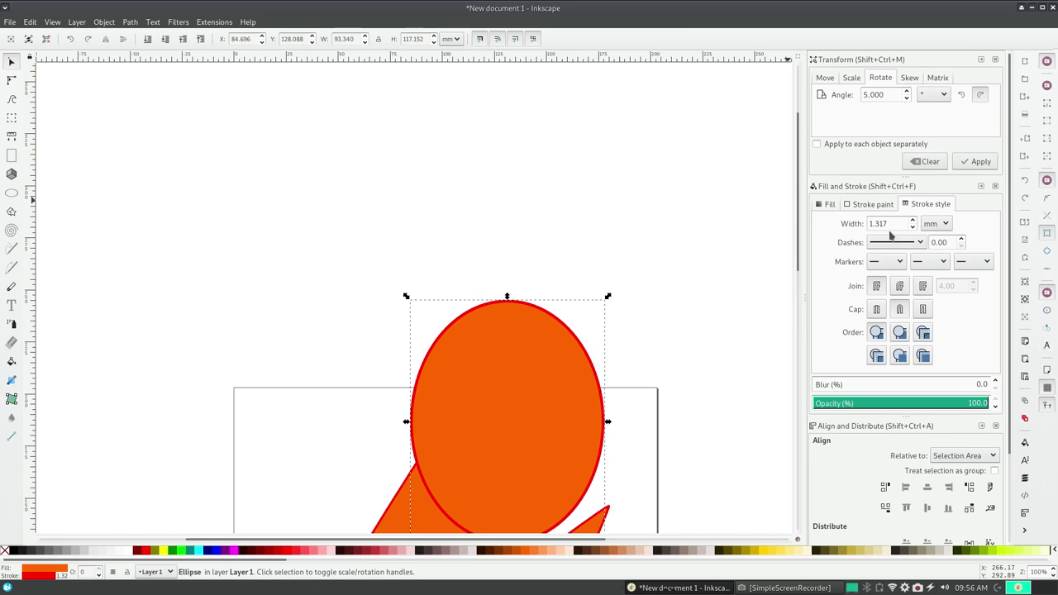
left_click_drag(793, 234, 793, 312)
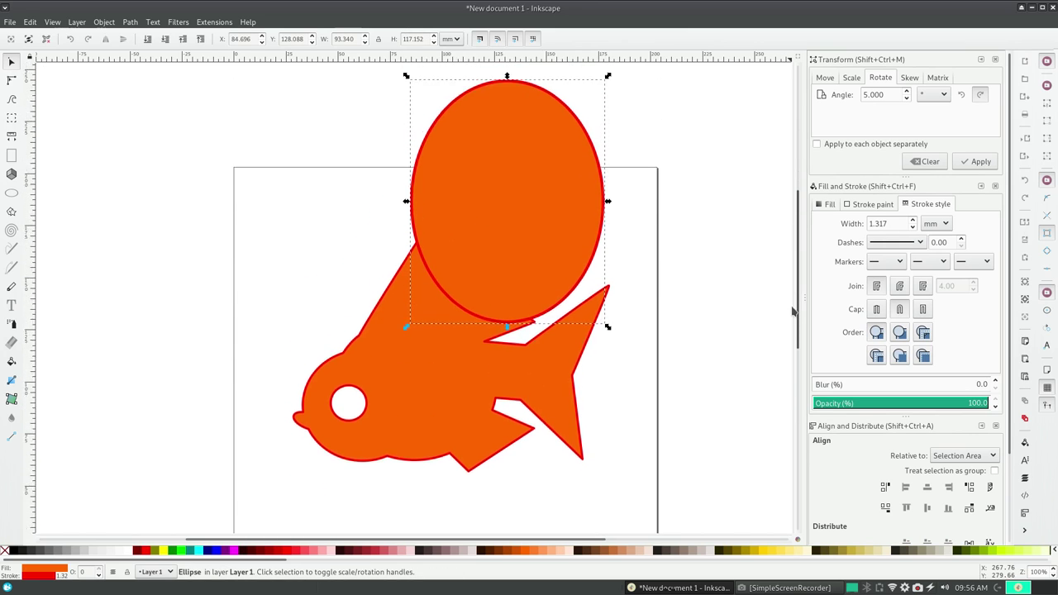
left_click_drag(608, 330, 610, 331)
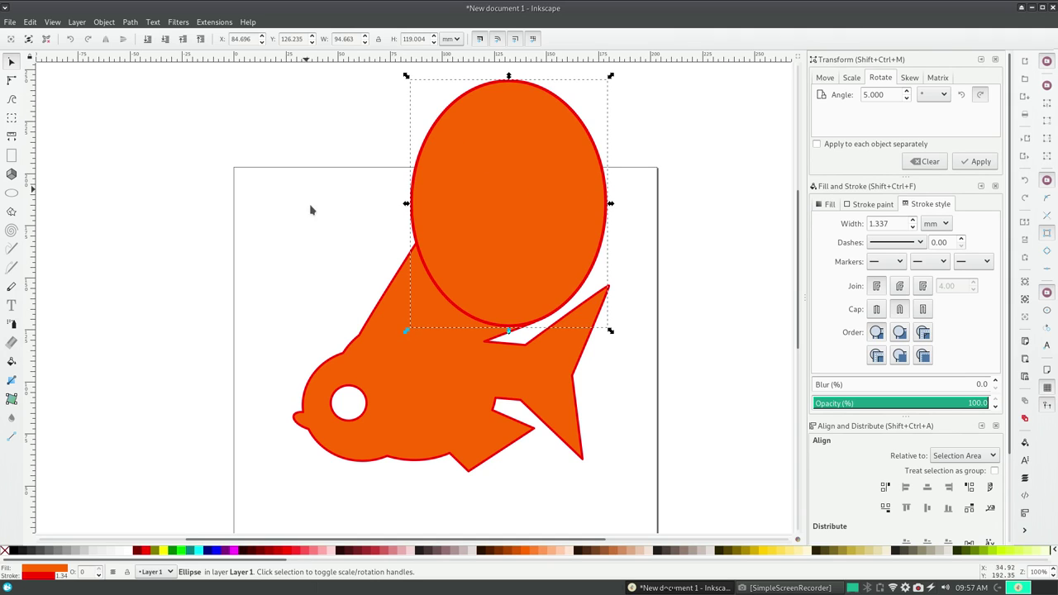
left_click(372, 364, "shift")
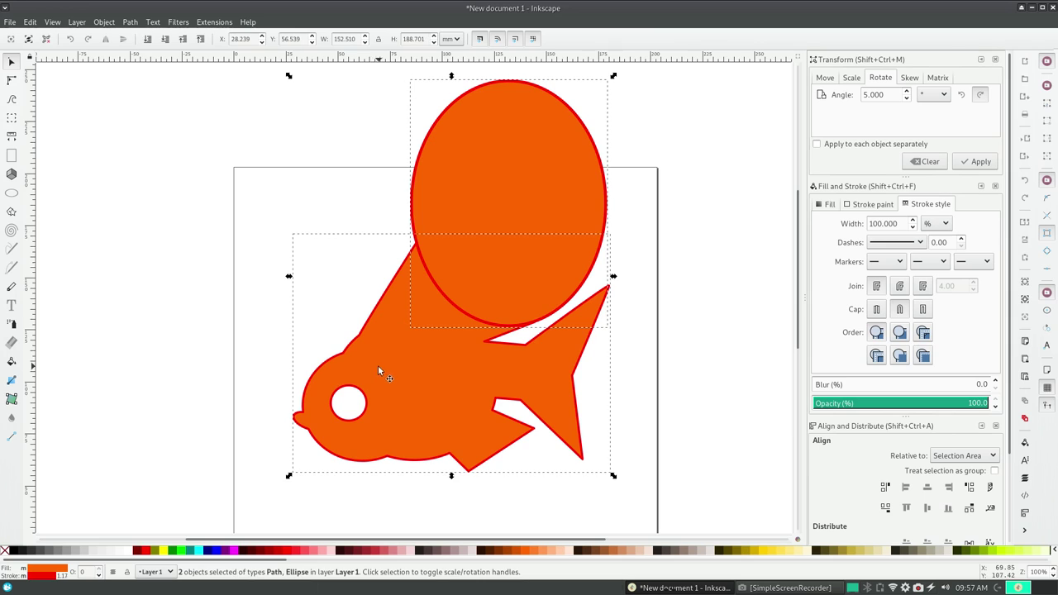
left_click(129, 22)
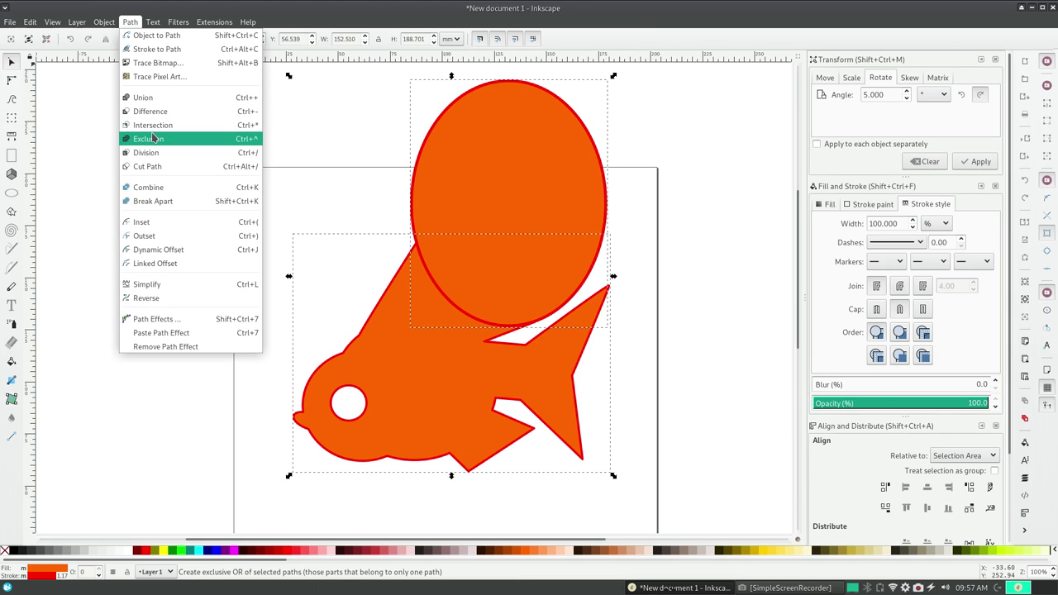
left_click(150, 111)
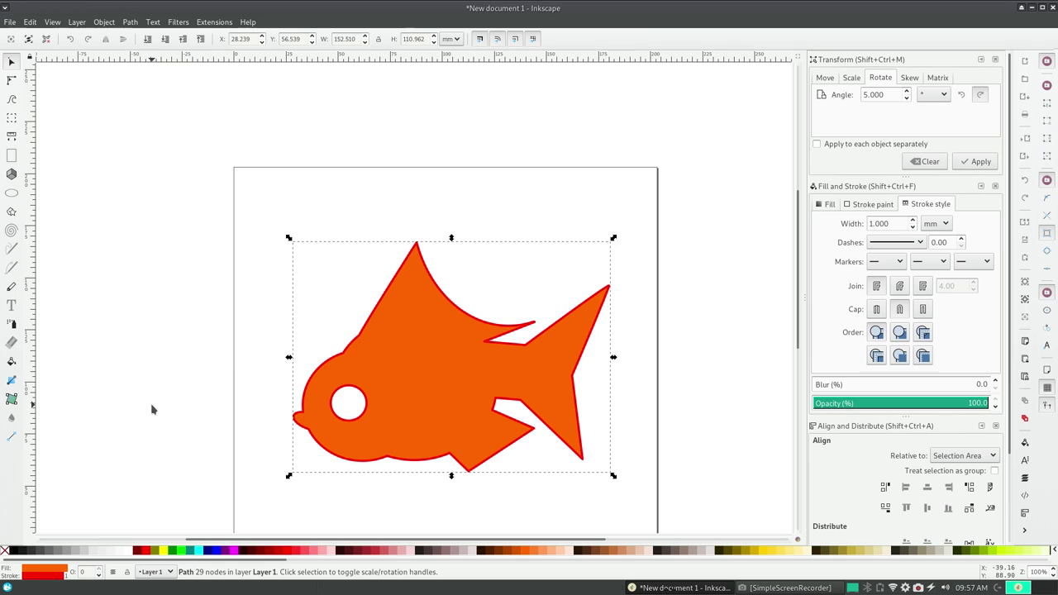
Draw an ellipse and move it below the fish's lower fin
left_click_drag(799, 240, 798, 298)
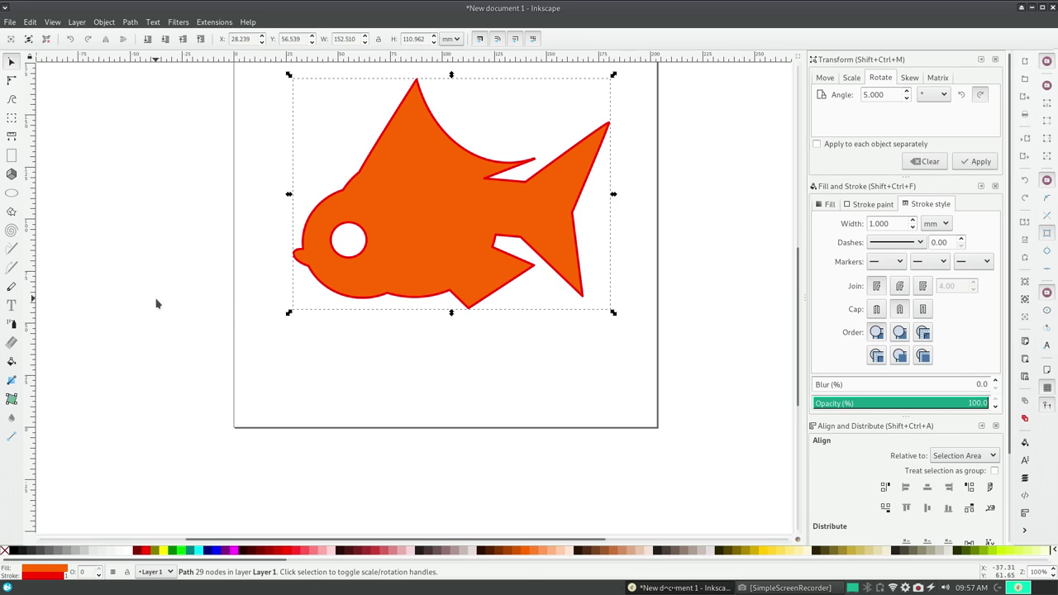
left_click(229, 302)
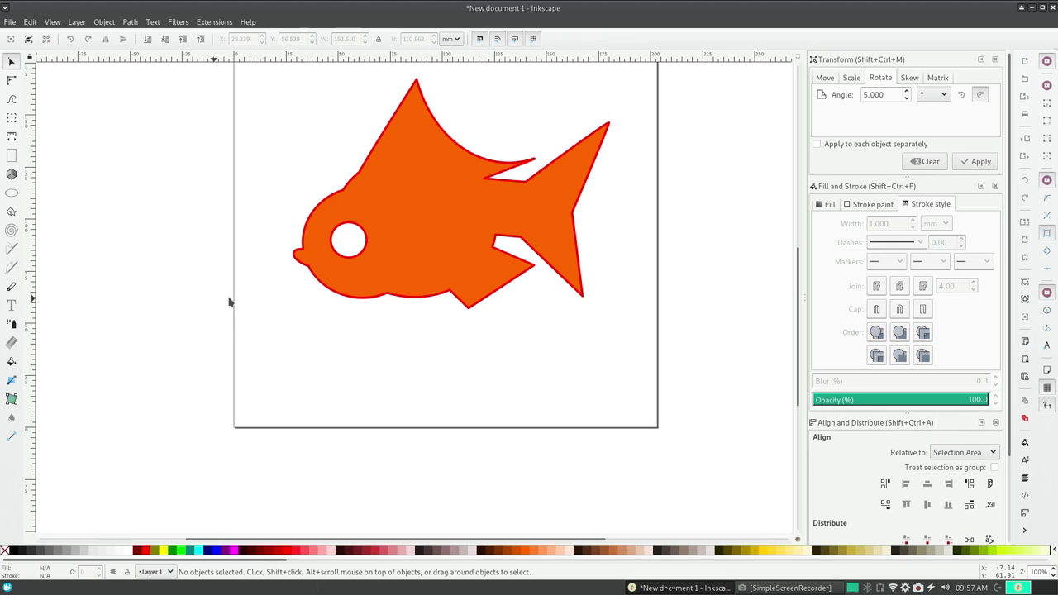
left_click(18, 194)
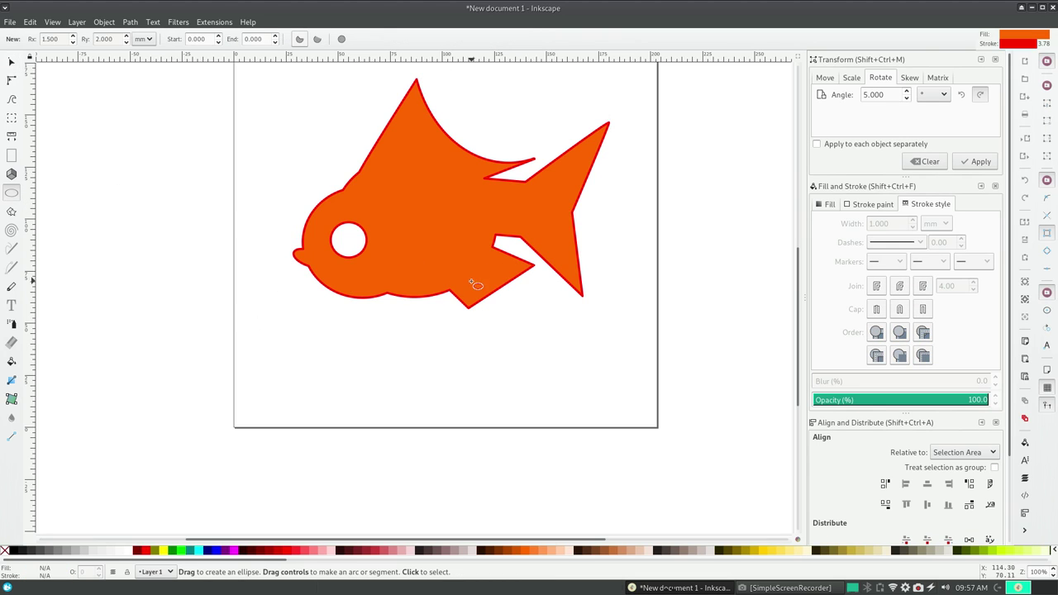
left_click_drag(469, 308, 570, 244)
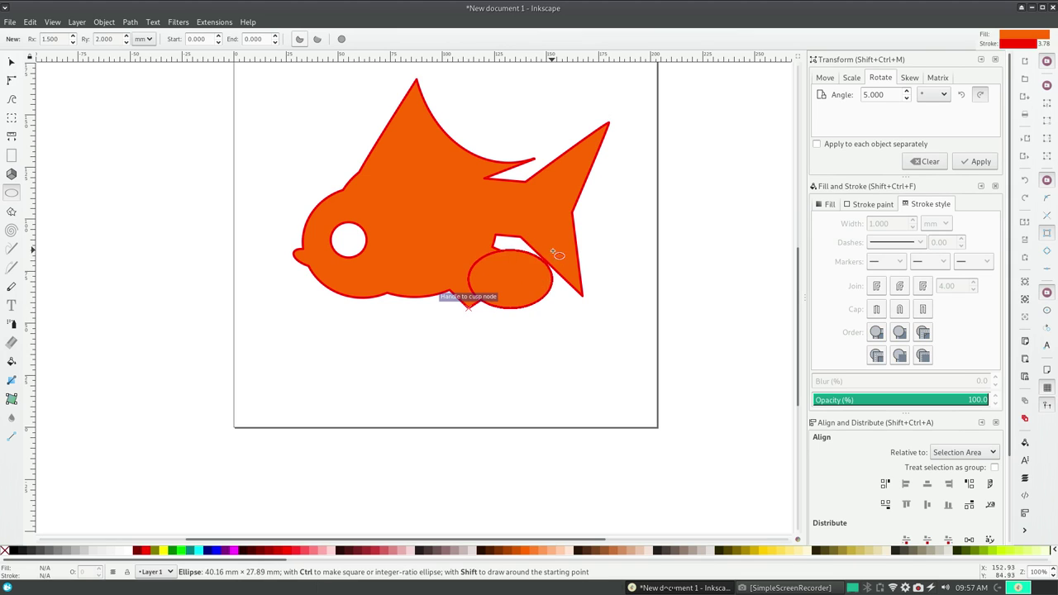
left_click_drag(497, 280, 511, 321)
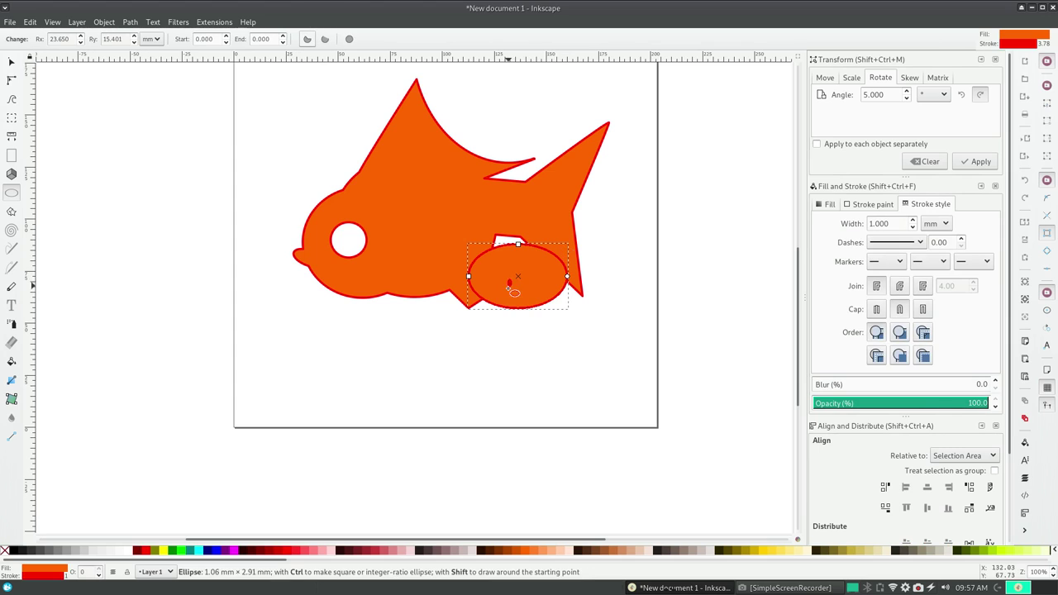
key("ctrl+z")
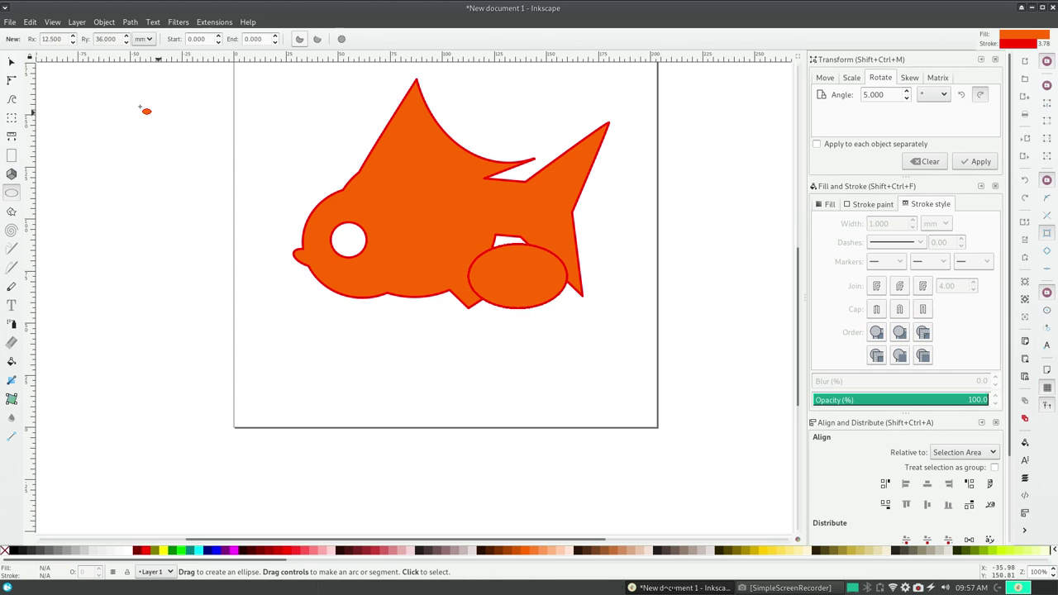
left_click(12, 62)
mouse_move(512, 268)
left_mouse_down()
mouse_move(512, 307)
mouse_move(580, 305)
left_mouse_up()
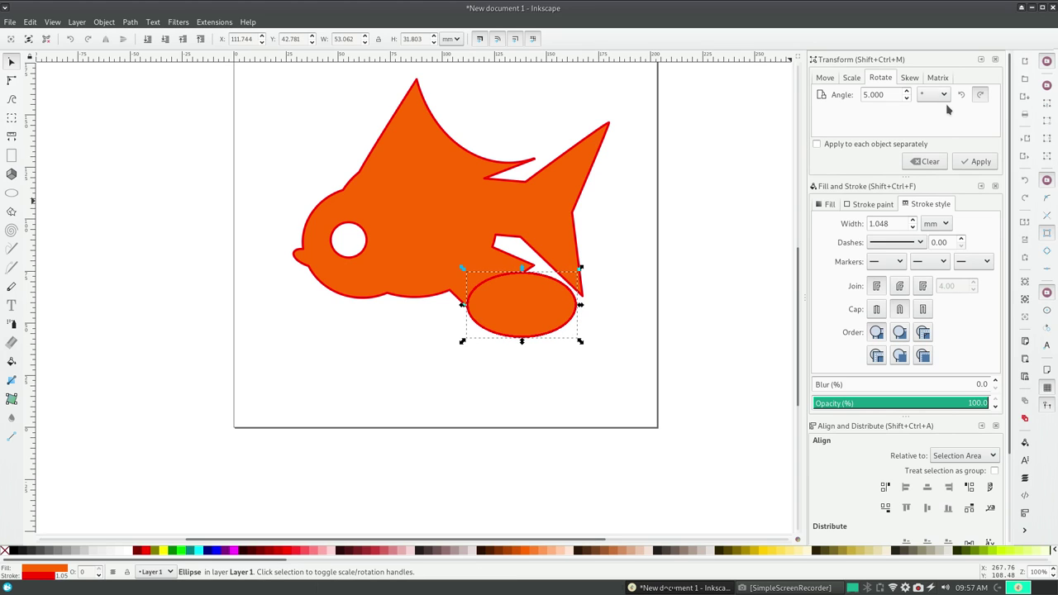
Tilt the ellipse counter-clockwise in 5° steps, fit it to the lower fin, and subtract it
left_click(967, 164)
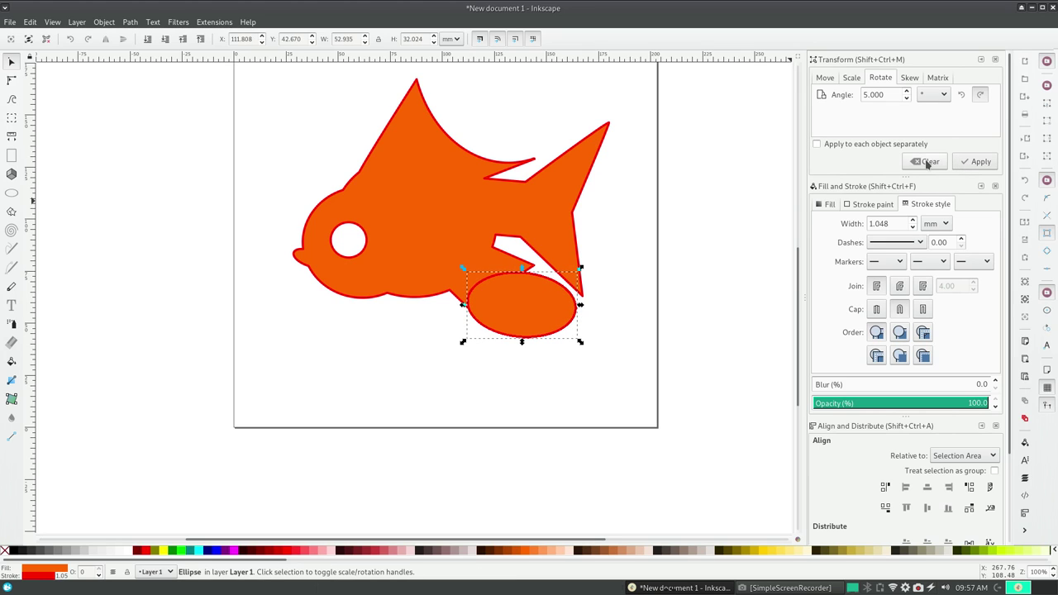
left_click(961, 94)
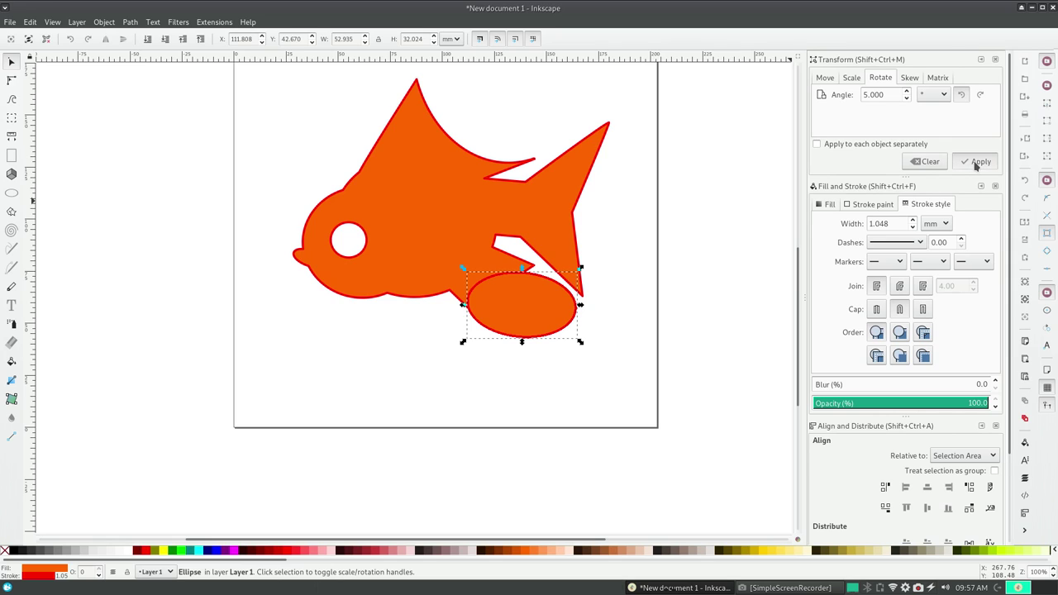
left_click(974, 164)
left_click(974, 164)
left_click(974, 164)
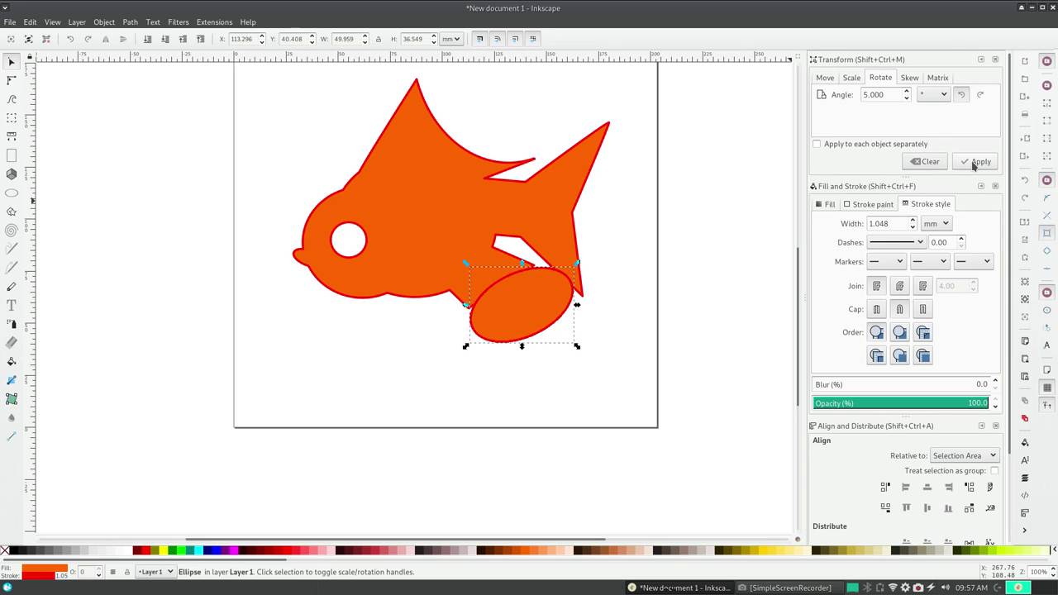
left_click(975, 164)
left_click_drag(525, 309, 502, 309)
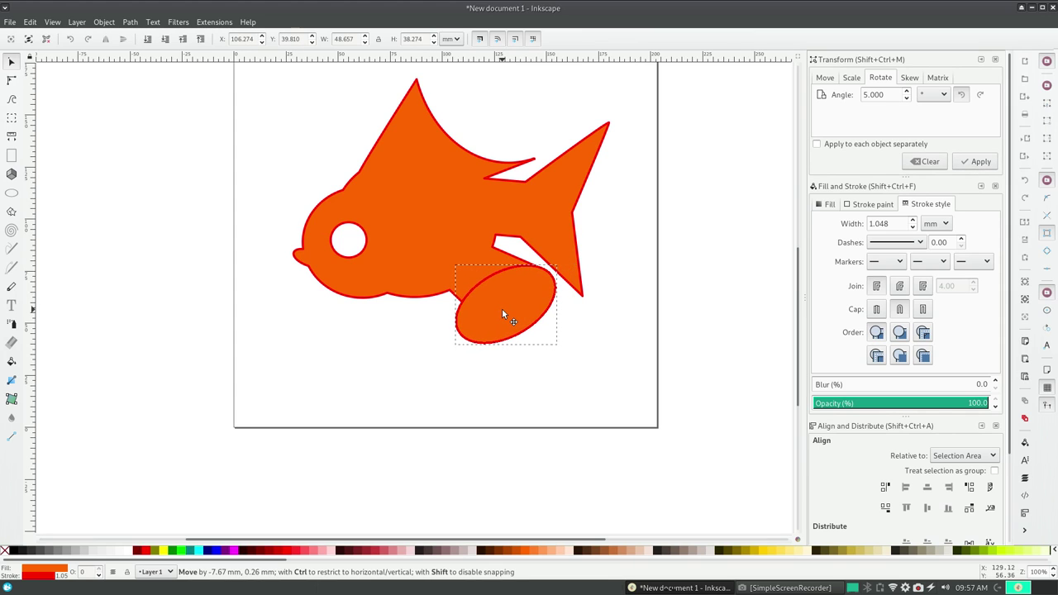
left_click_drag(502, 310, 502, 310)
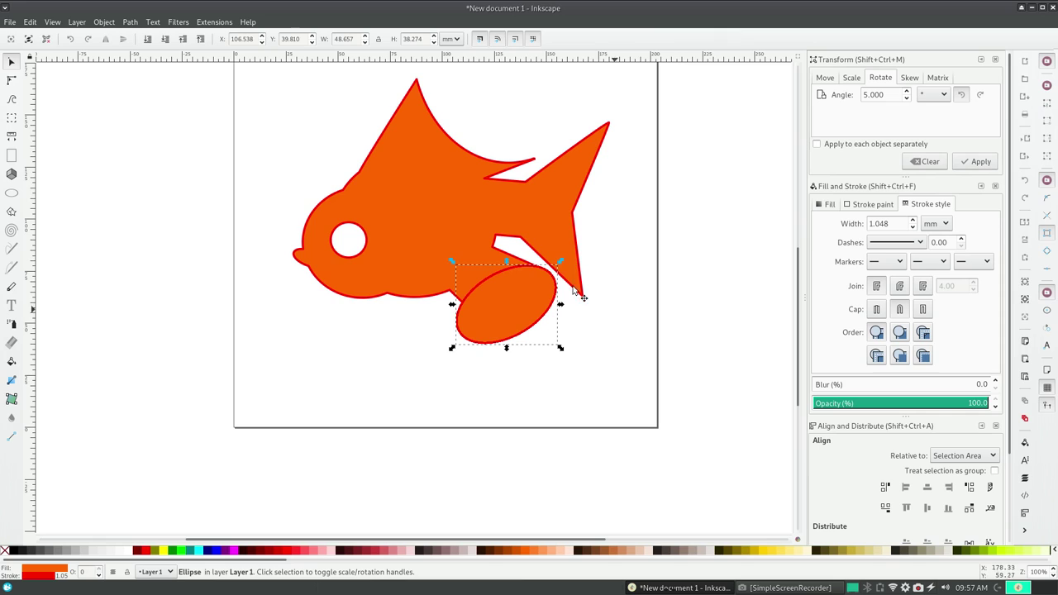
left_click(405, 181, "shift")
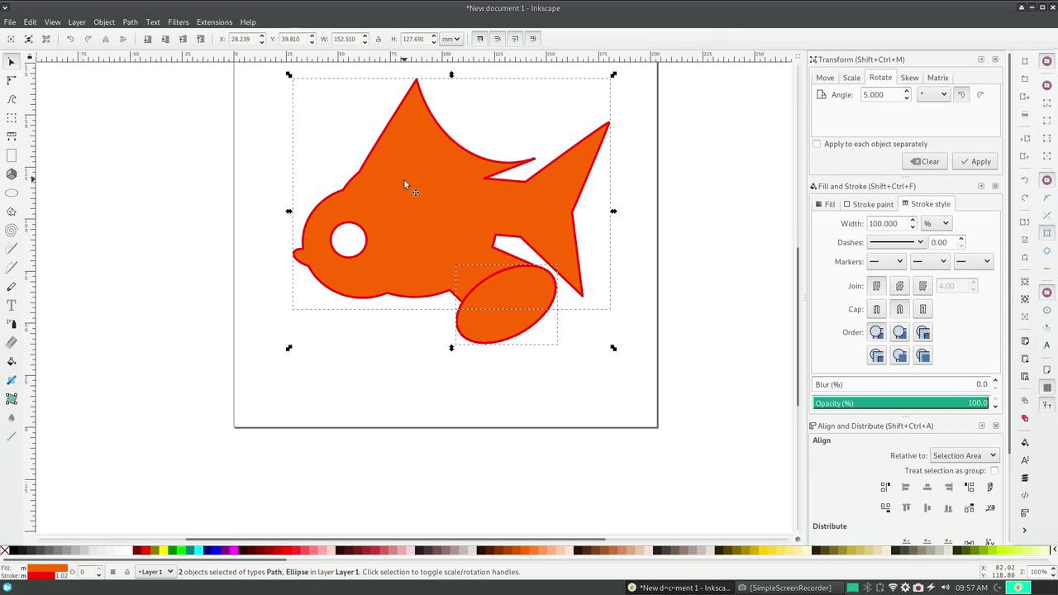
left_click(130, 23)
left_click(148, 111)
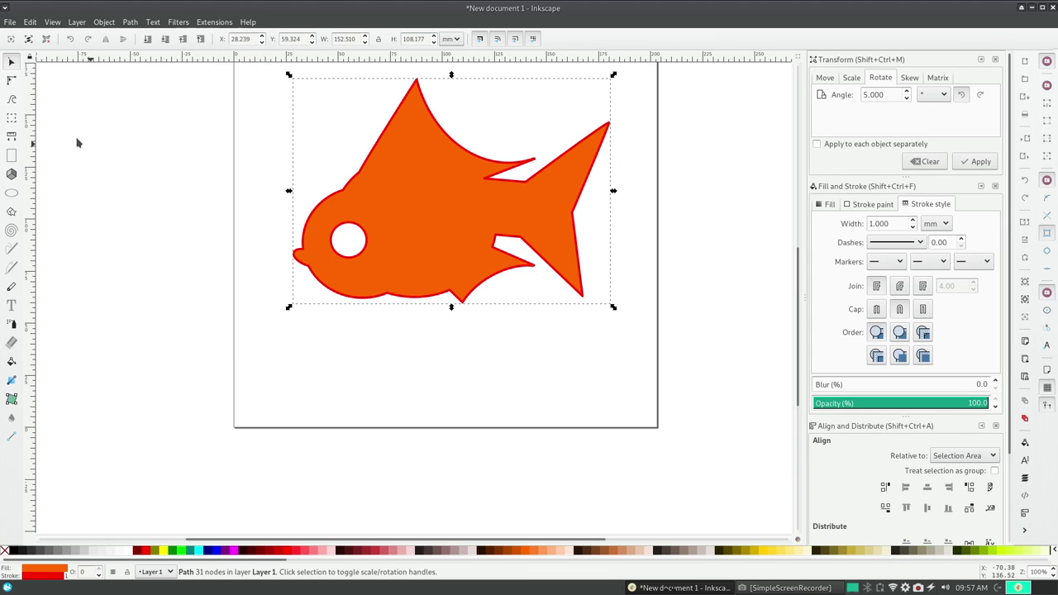
Draw a large ellipse beside the fish's tail
left_click(11, 193)
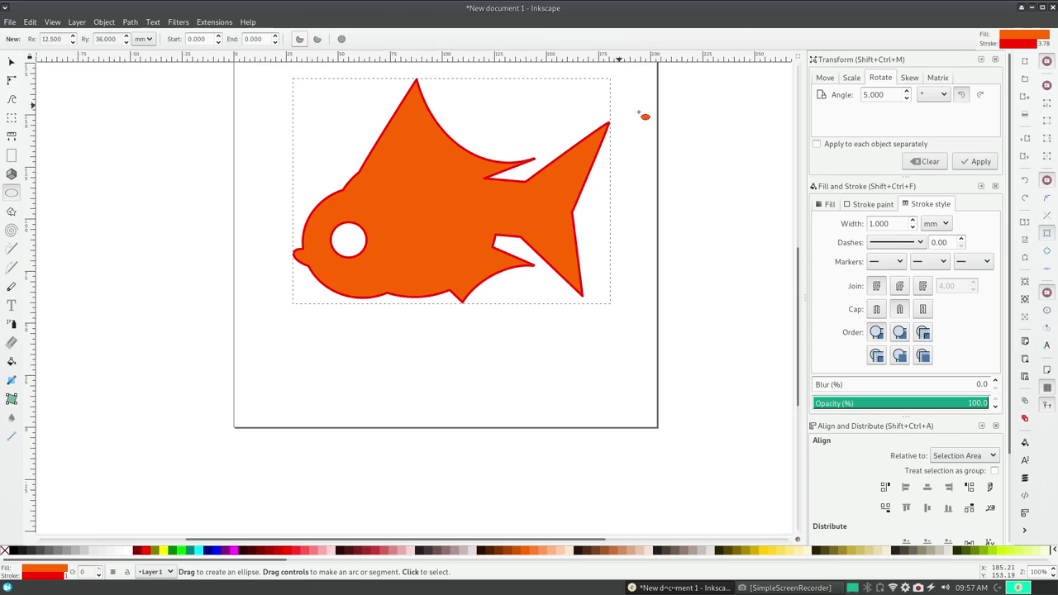
left_click_drag(593, 108, 764, 359)
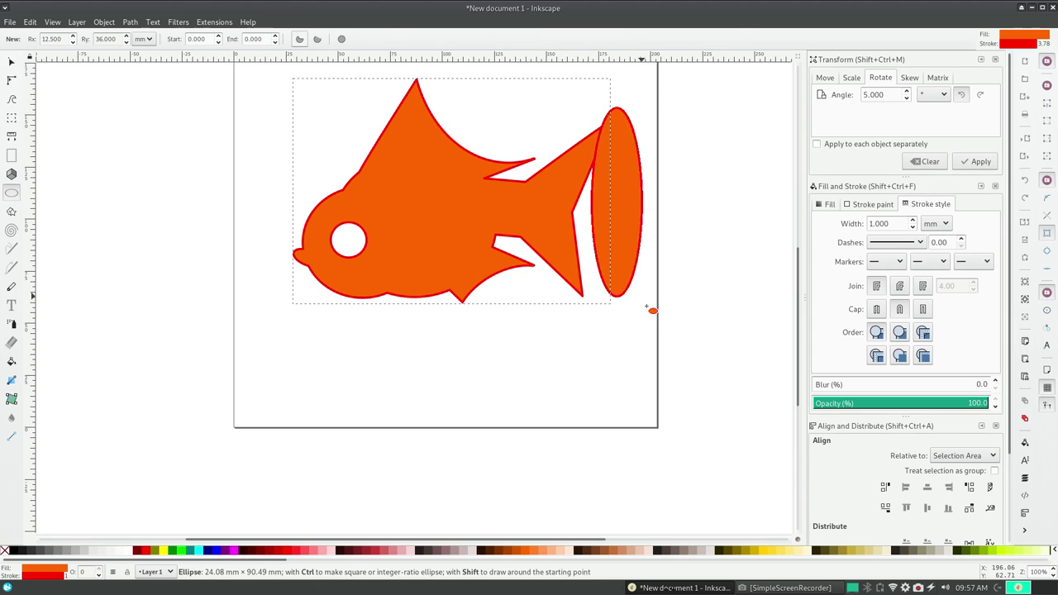
left_click_drag(695, 292, 667, 288)
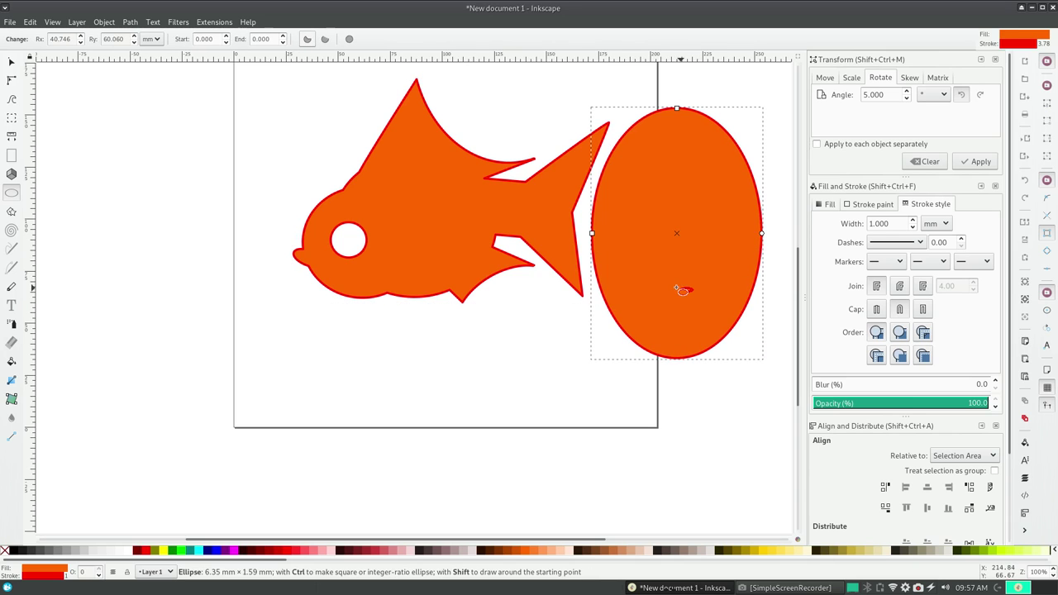
key("ctrl+z")
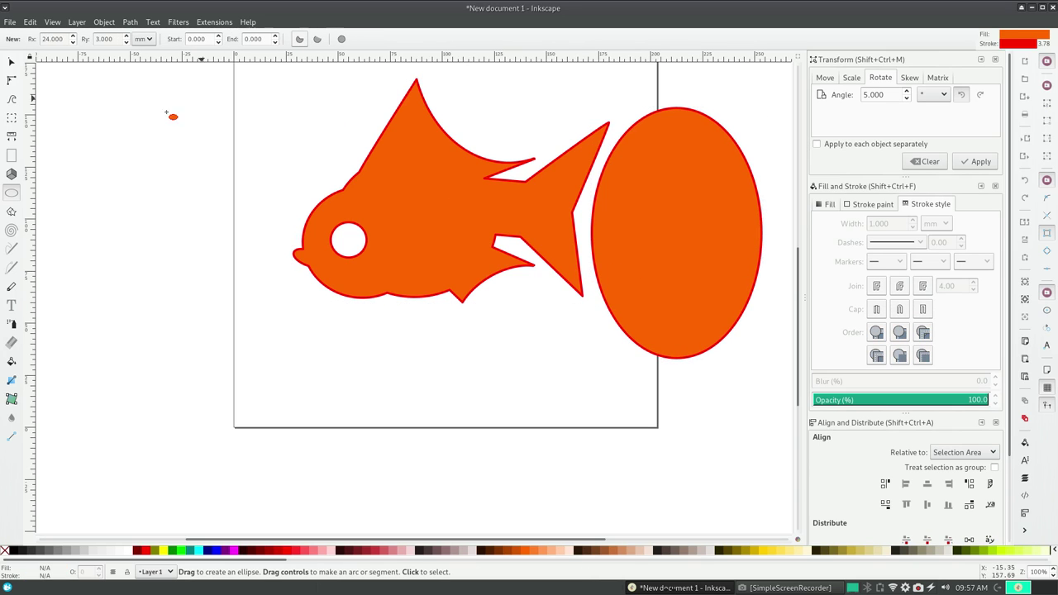
Position the ellipse over the tail's end and subtract it, hollowing a crescent
left_click(12, 62)
left_click_drag(691, 259, 671, 257)
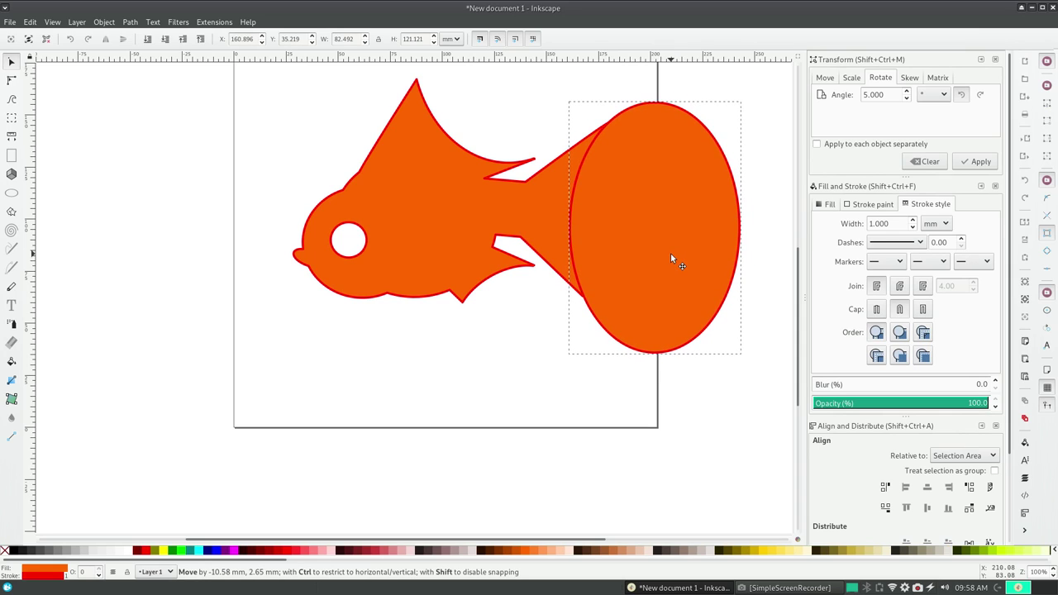
left_click_drag(672, 255, 672, 256)
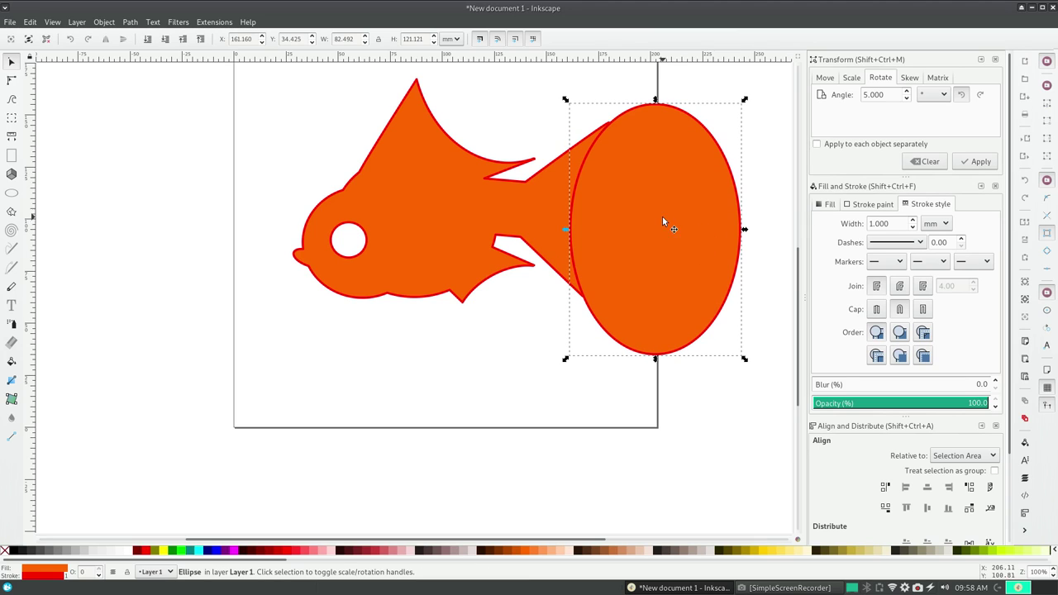
left_click_drag(663, 218, 660, 220)
left_click(406, 197, "shift")
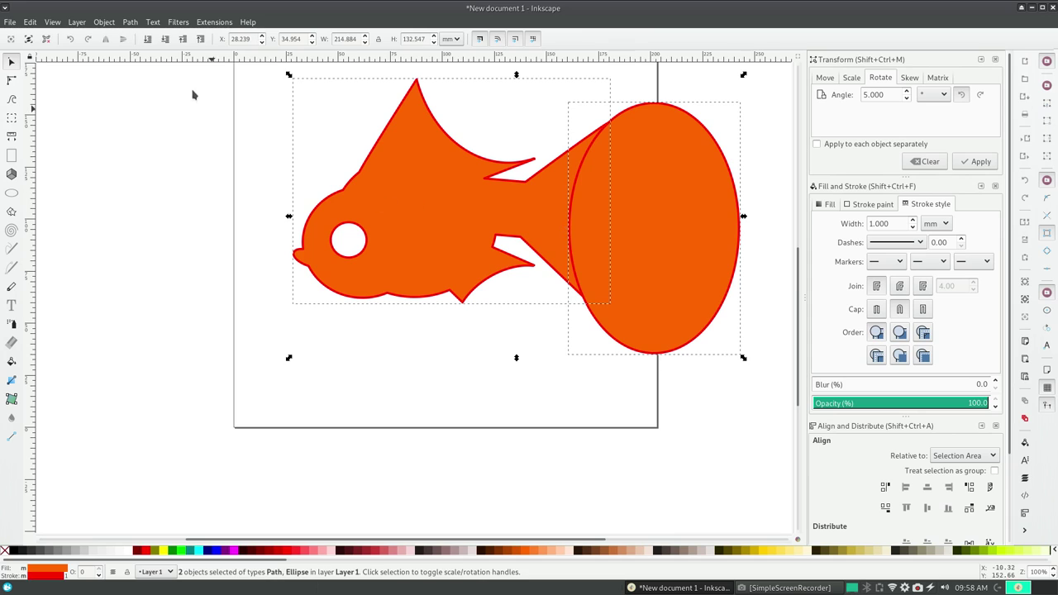
left_click(139, 23)
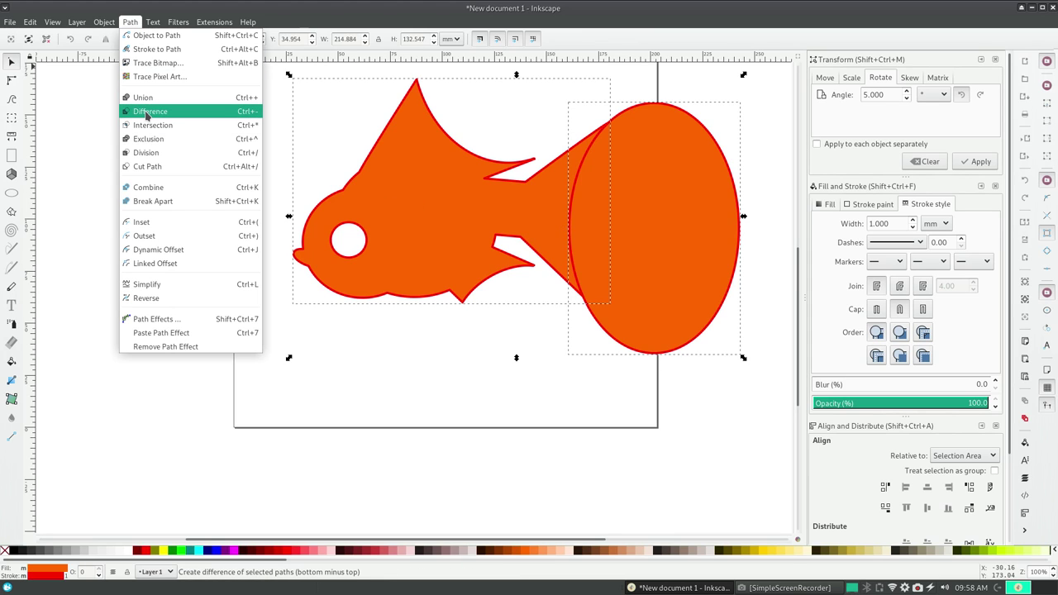
left_click(146, 115)
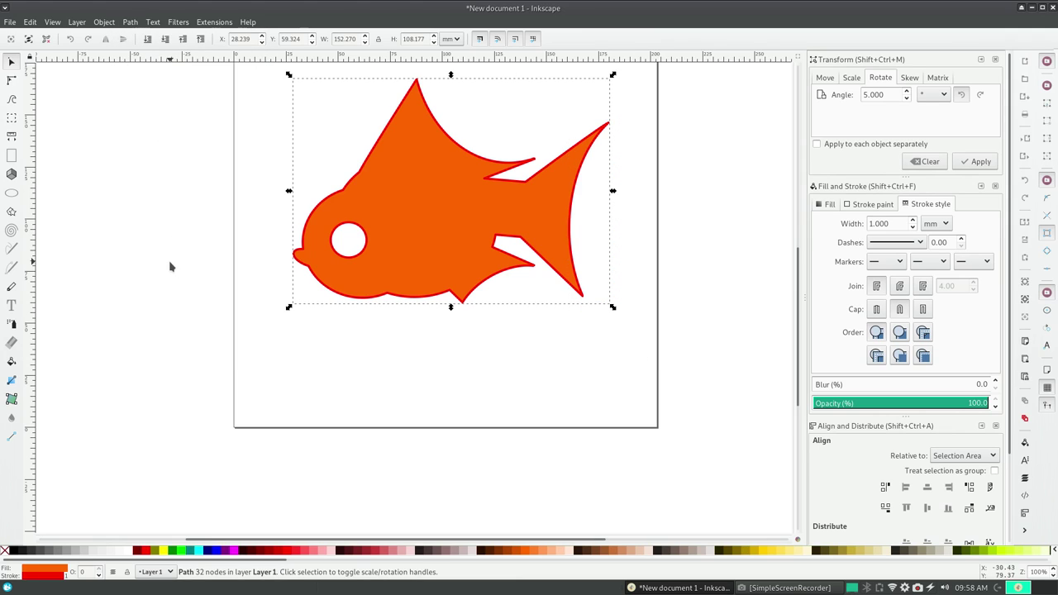
Move the upper and lower fin-notch nodes and zoom in on the fish
left_click(11, 80)
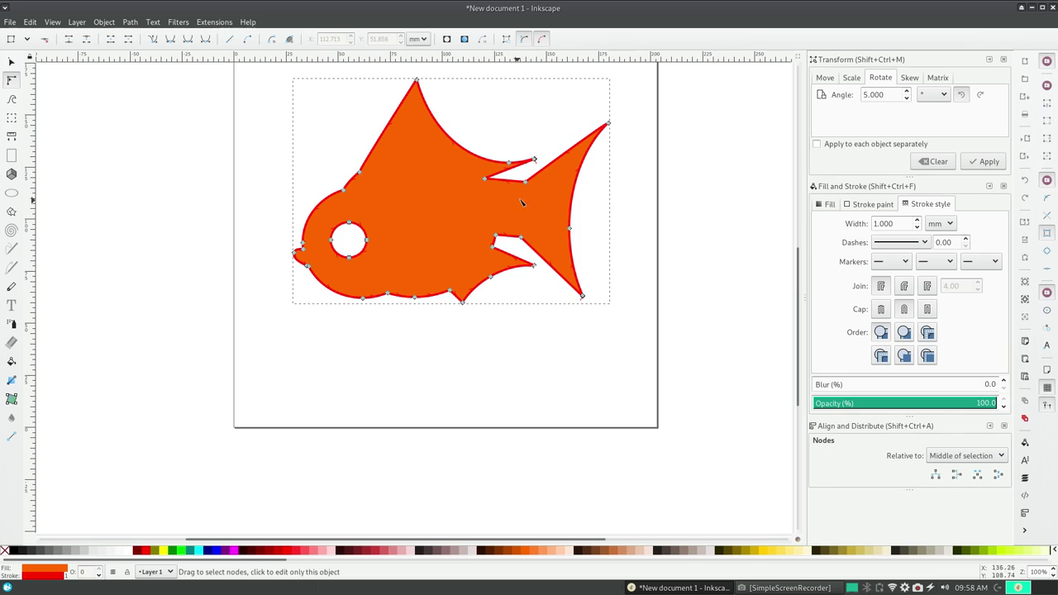
left_click_drag(485, 178, 519, 176)
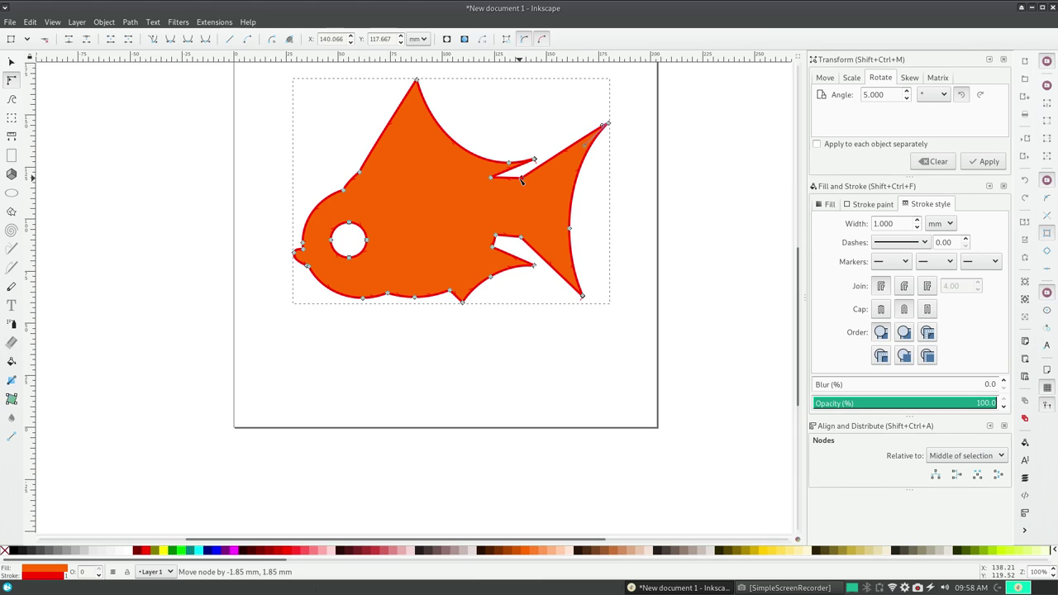
mouse_move(521, 238)
left_mouse_down()
mouse_move(513, 214)
mouse_move(491, 244)
left_mouse_up()
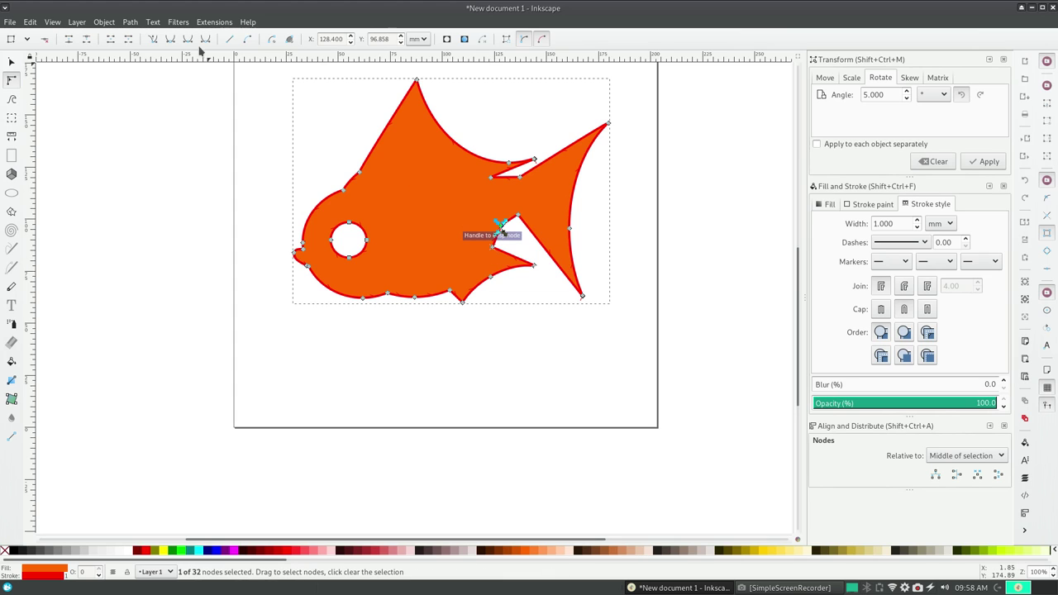
left_click(52, 22)
mouse_move(66, 34)
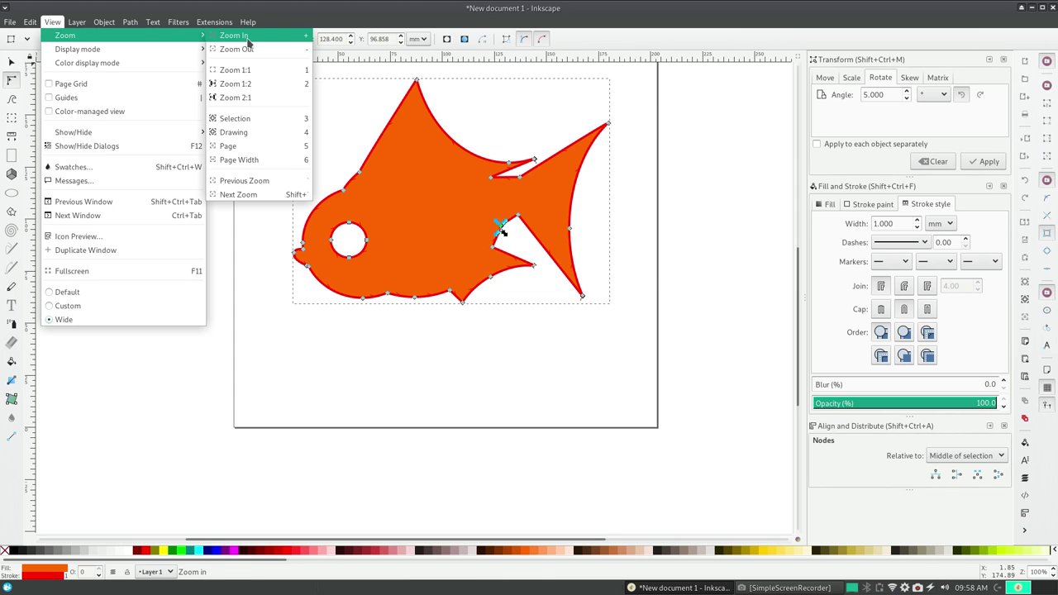
left_click(233, 35)
left_click(83, 26)
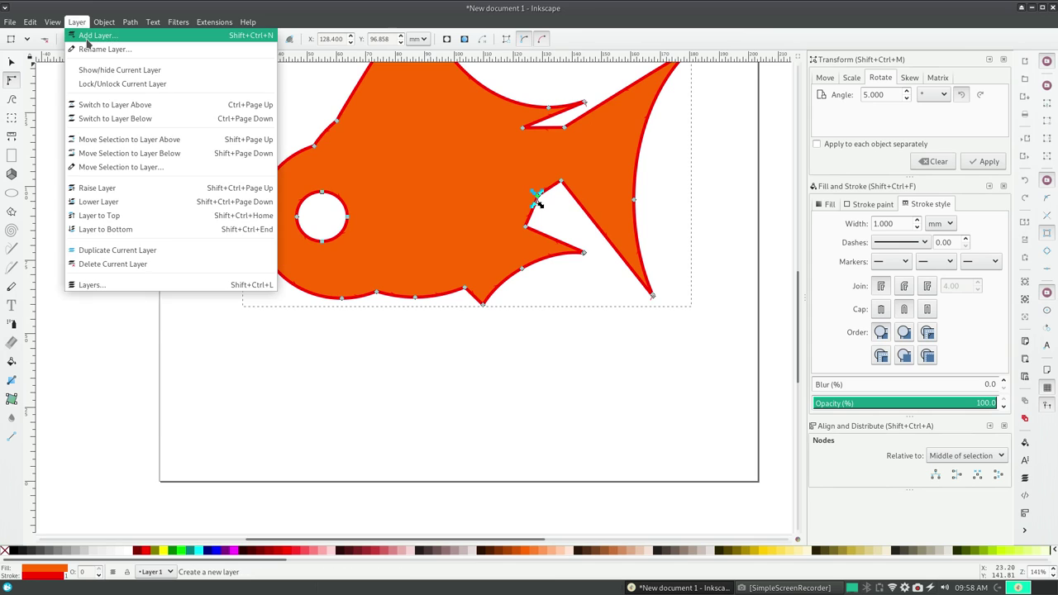
left_click(234, 36)
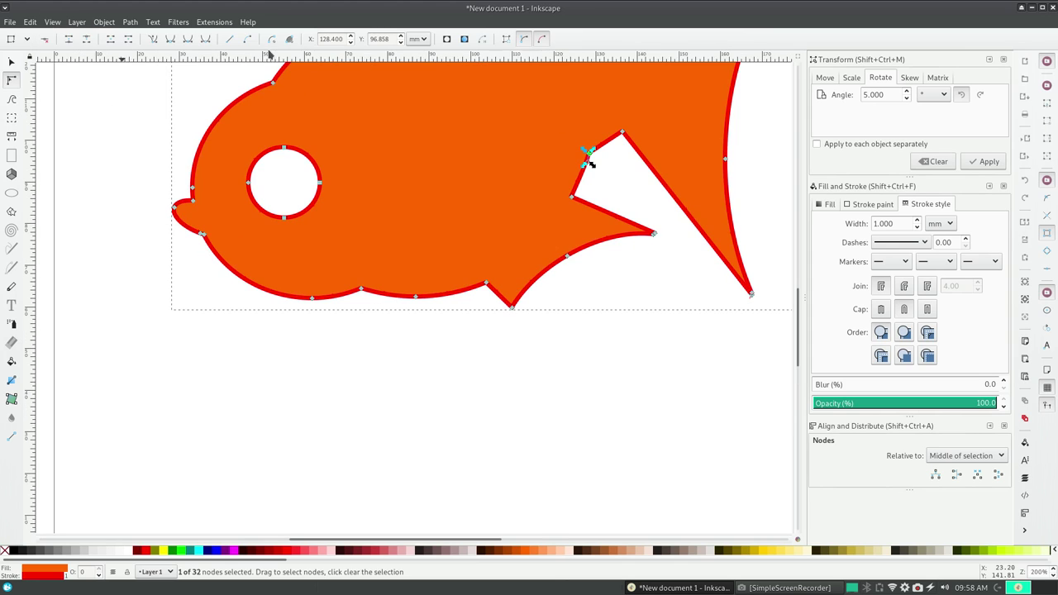
scroll(798, 329, "up", 3)
scroll(798, 329, "up", 1)
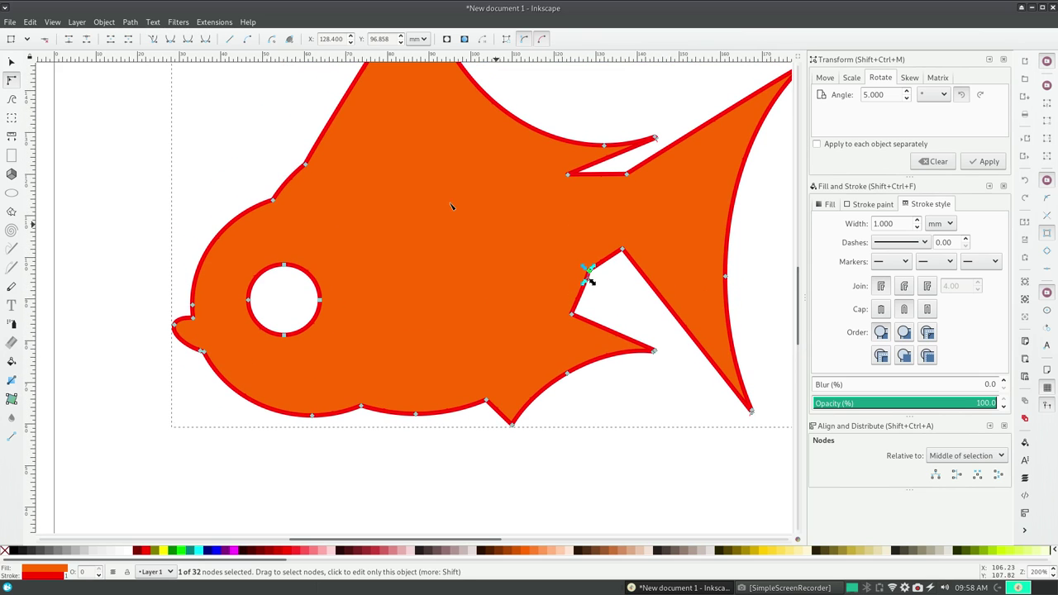
left_click(55, 23)
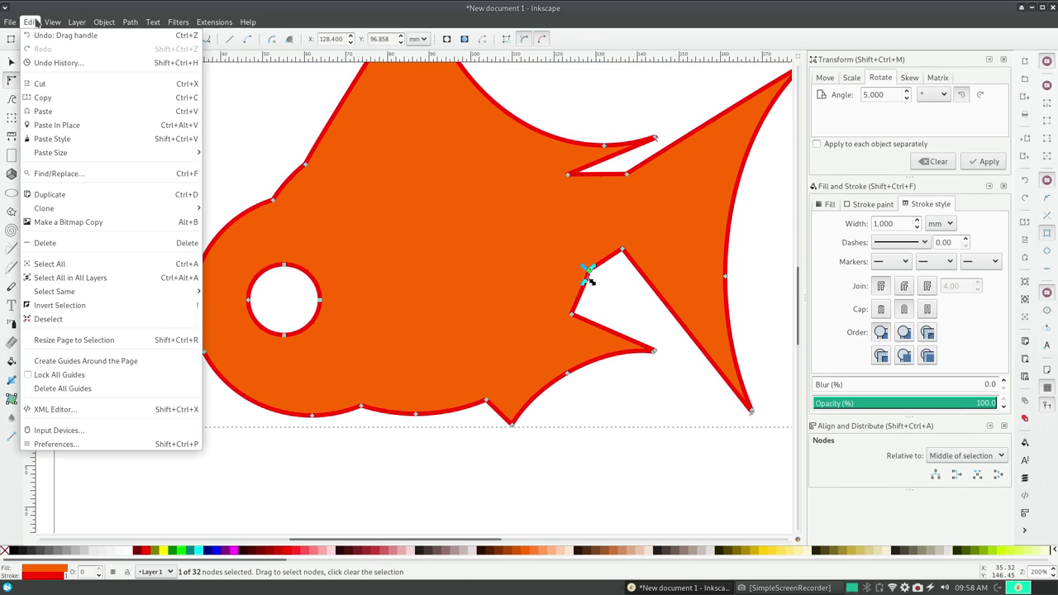
Undo the recent node and handle moves back to before the tail-notch move
left_click(30, 23)
left_click(38, 36)
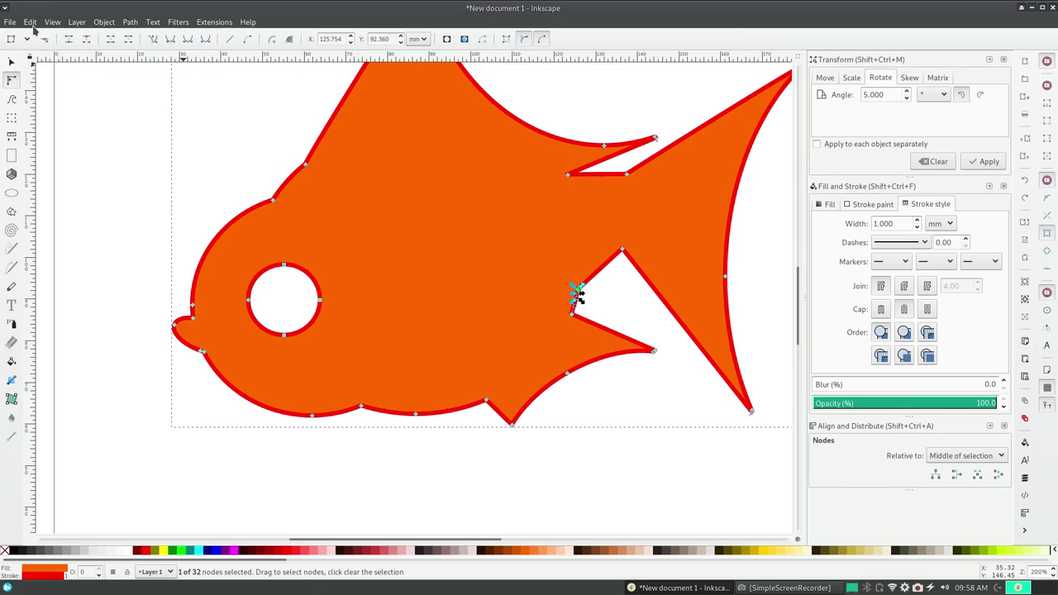
left_click(38, 36)
left_click(30, 22)
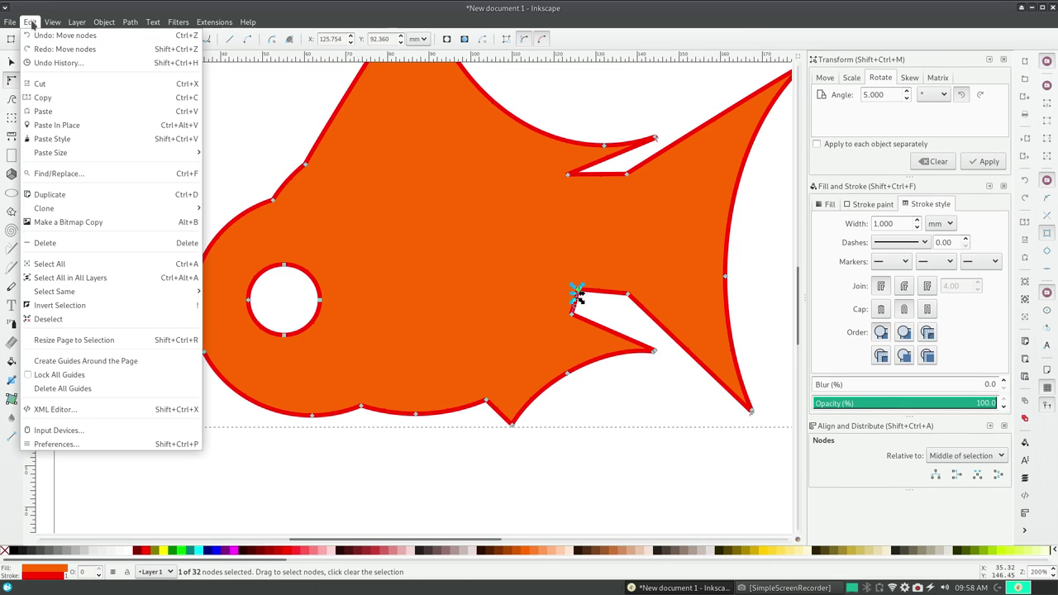
left_click(39, 37)
left_click(30, 22)
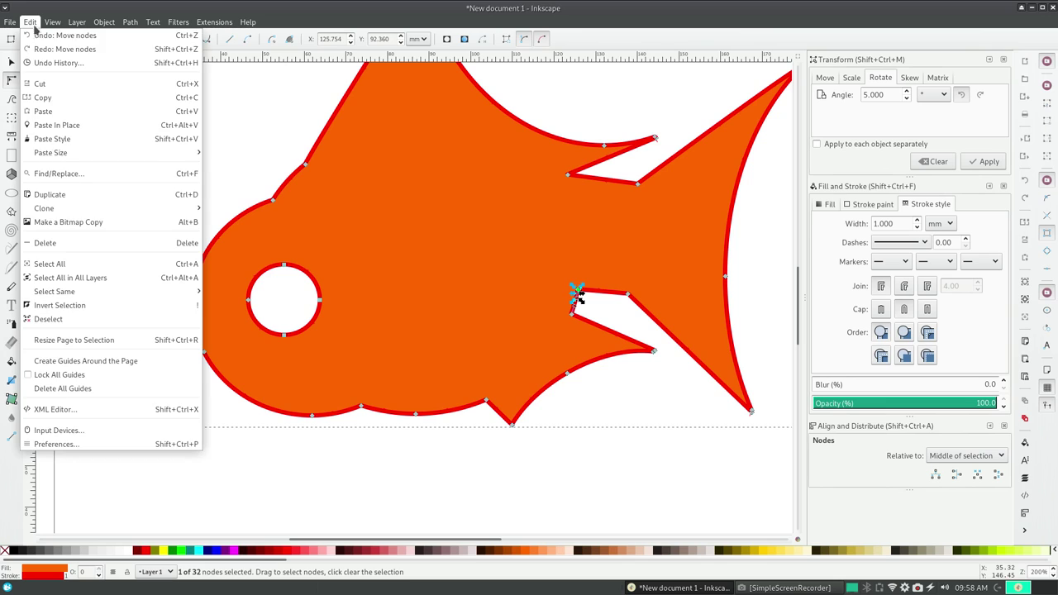
left_click(38, 34)
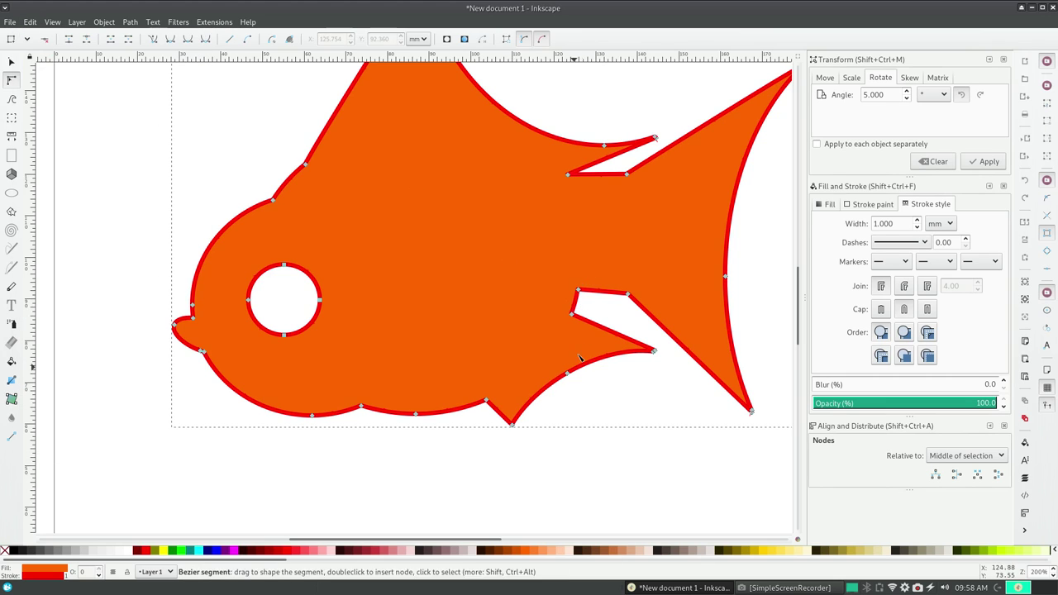
Reposition the tail-notch node and pull the dorsal spike tip down-left
left_click_drag(578, 292, 598, 282)
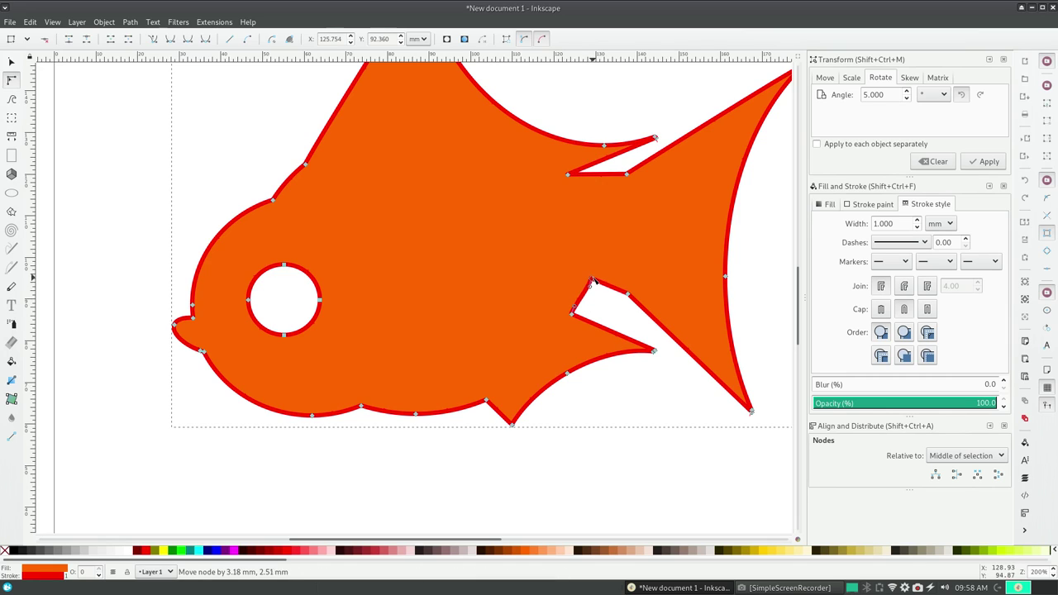
left_click_drag(598, 284, 588, 301)
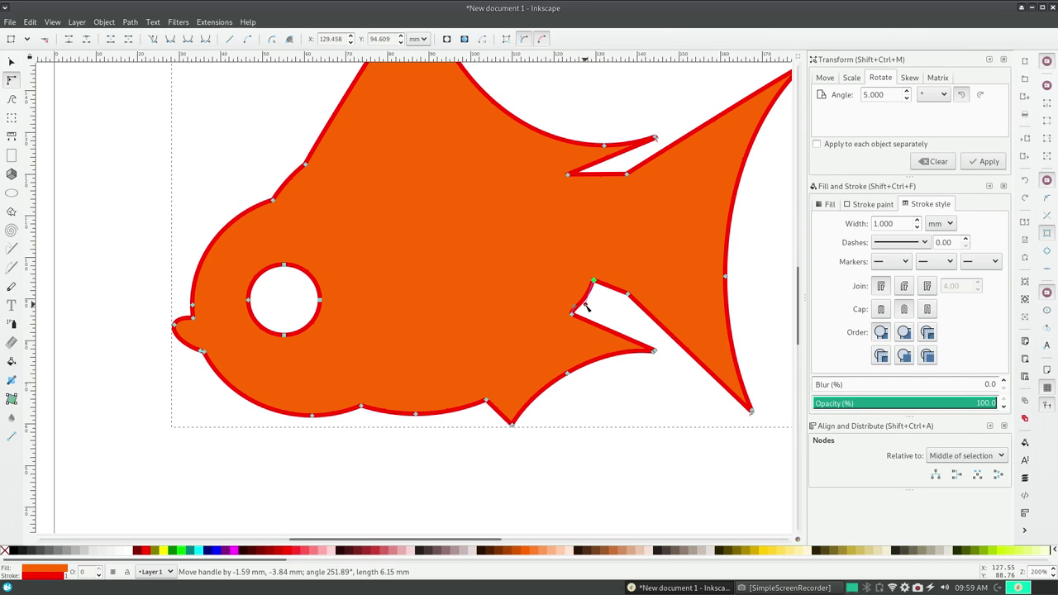
mouse_move(588, 301)
left_mouse_down()
mouse_move(580, 307)
mouse_move(595, 305)
left_mouse_up()
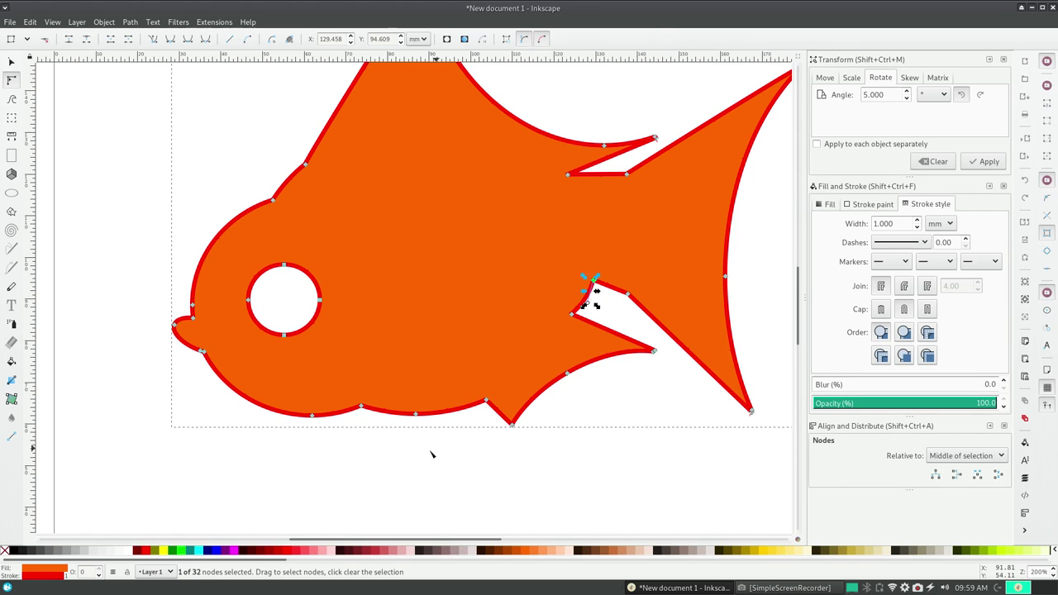
left_click_drag(438, 539, 471, 540)
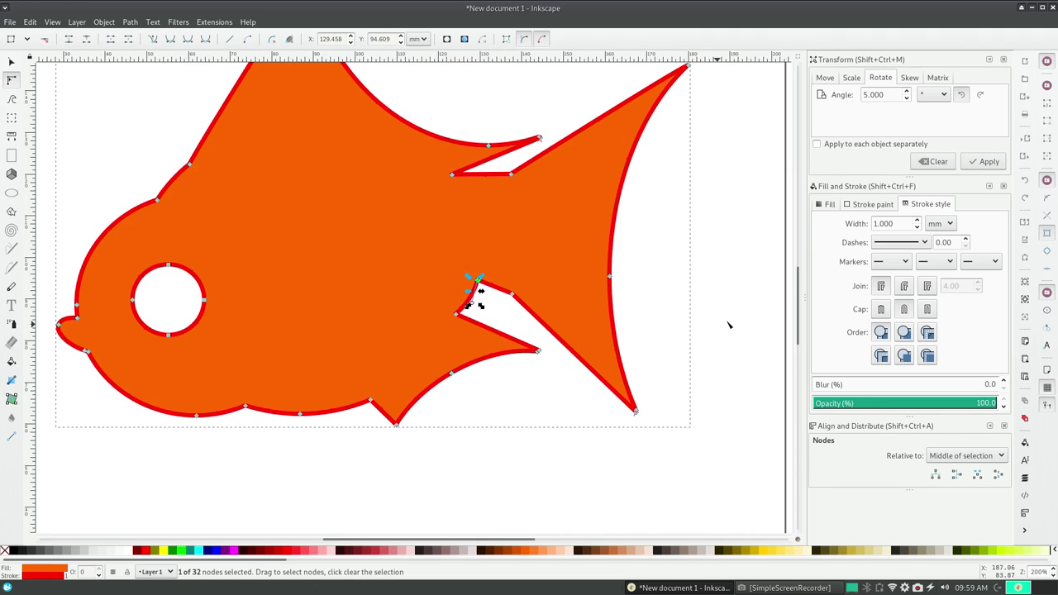
left_click_drag(799, 306, 798, 287)
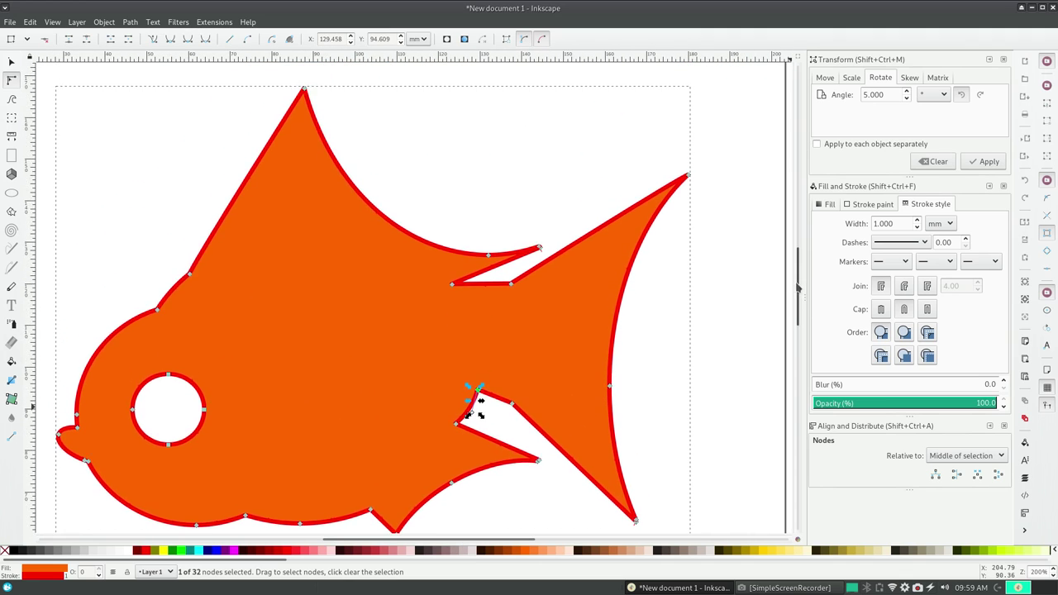
left_click_drag(304, 89, 296, 102)
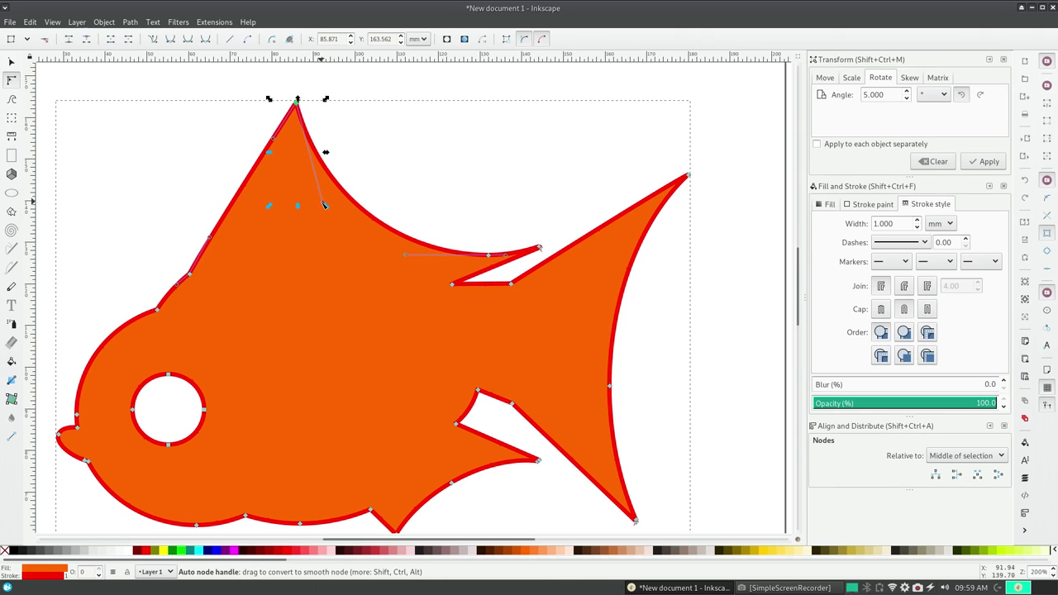
Drag Bezier handles to curve the dorsal fin's back edge and both tail edges
mouse_move(323, 202)
left_mouse_down()
mouse_move(411, 120)
mouse_move(398, 126)
left_mouse_up()
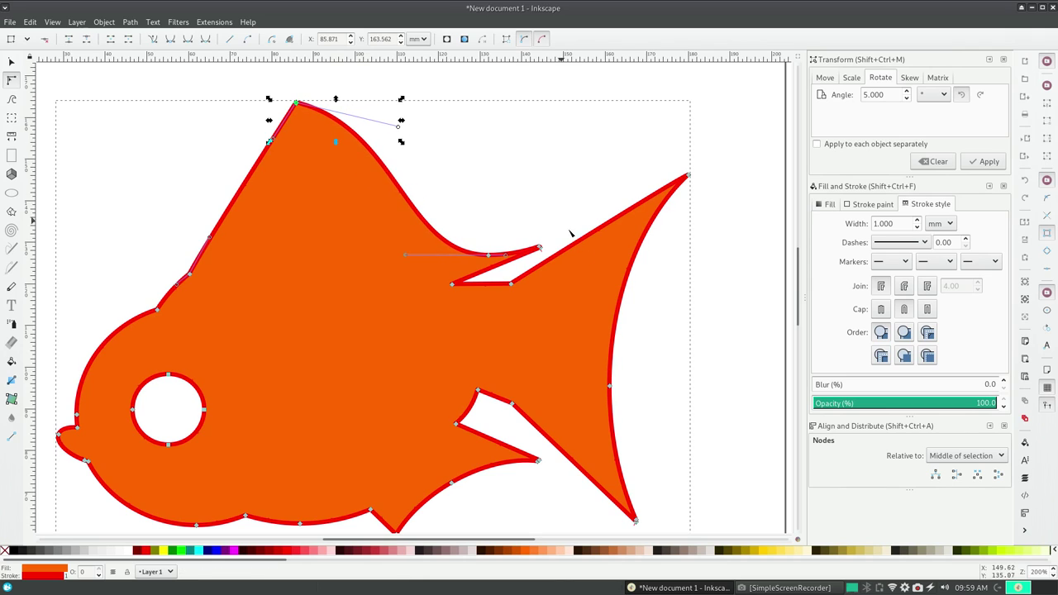
left_click(687, 175)
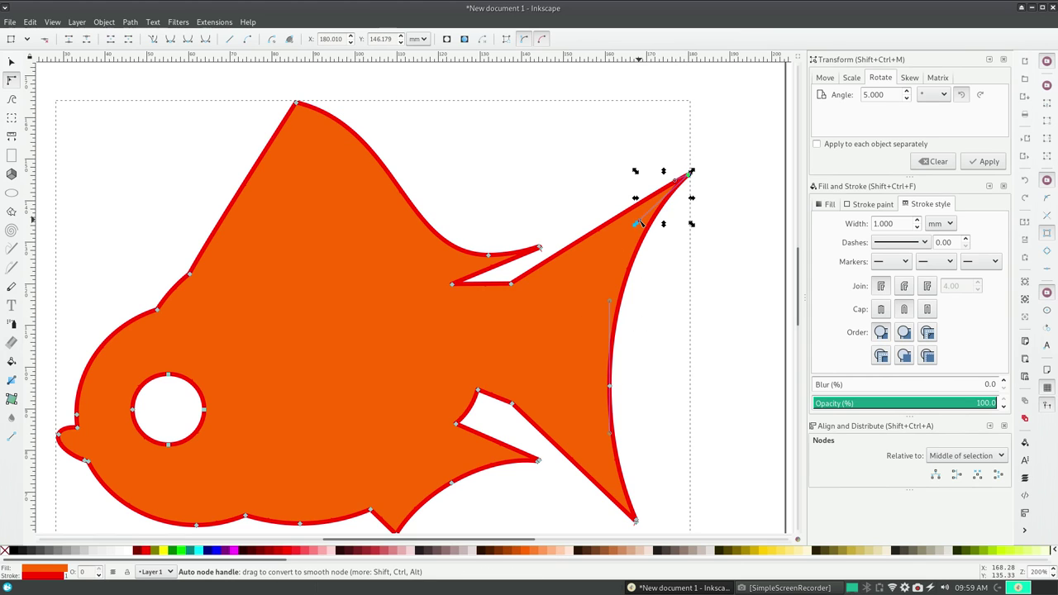
left_click_drag(640, 223, 681, 318)
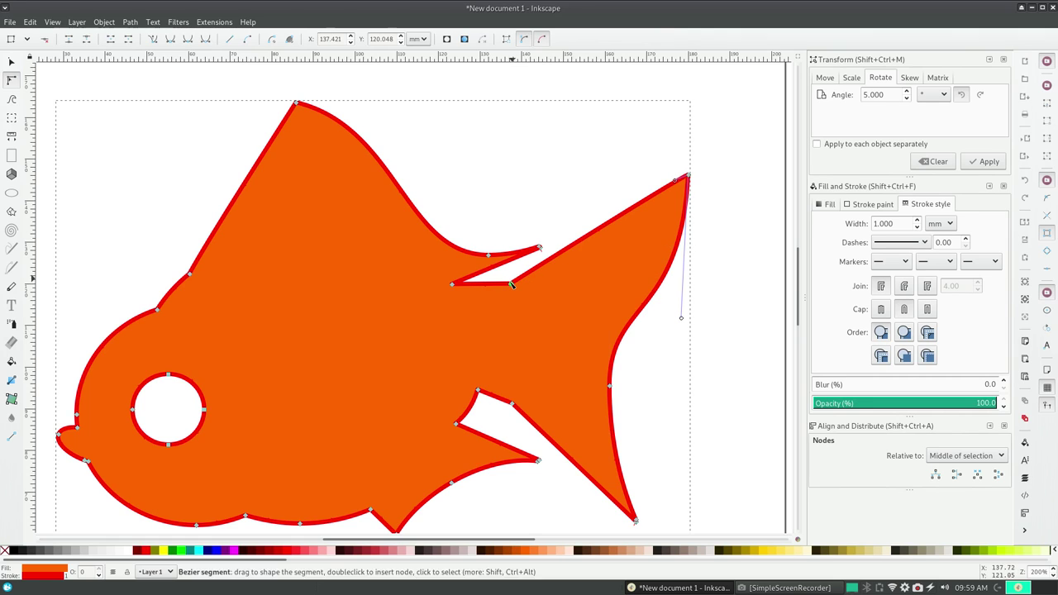
left_click_drag(675, 180, 652, 162)
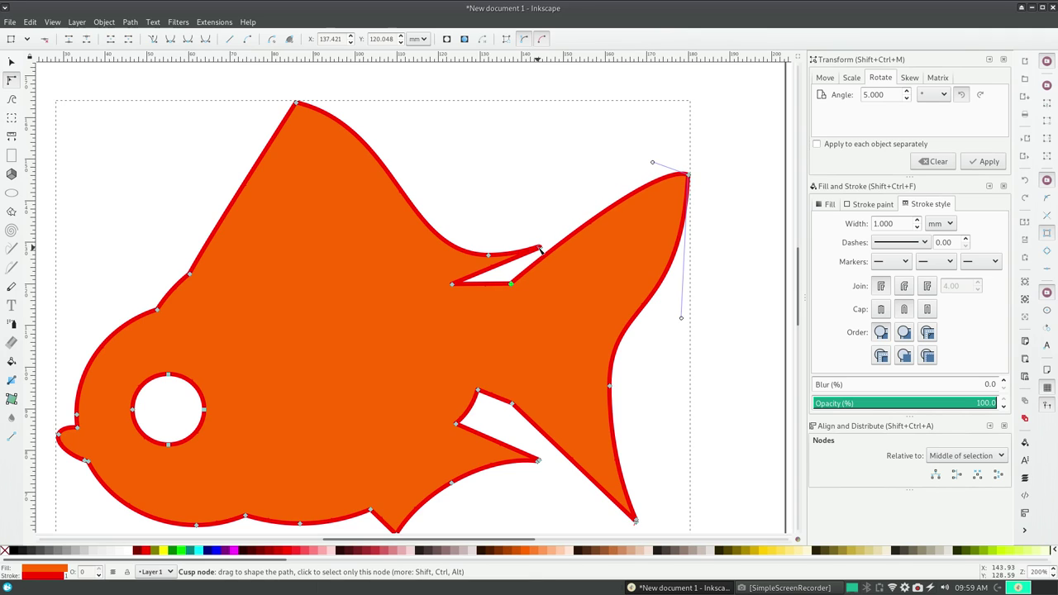
mouse_move(541, 249)
left_mouse_down()
mouse_move(533, 245)
mouse_move(544, 254)
left_mouse_up()
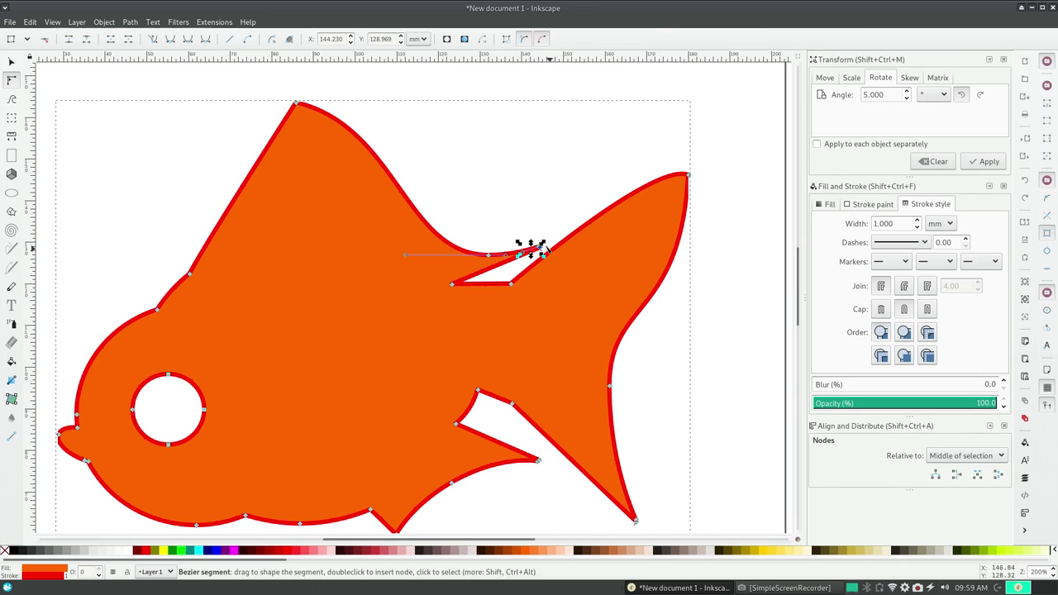
left_click(80, 22)
mouse_move(124, 35)
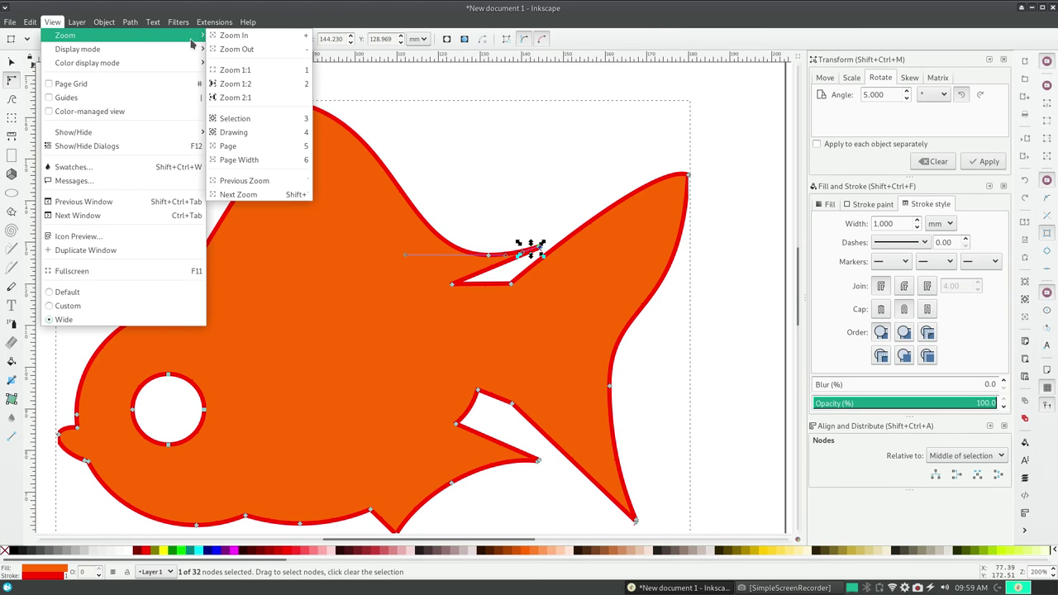
Zoom in on the upper fin notch and reposition its tip node
left_click(238, 35)
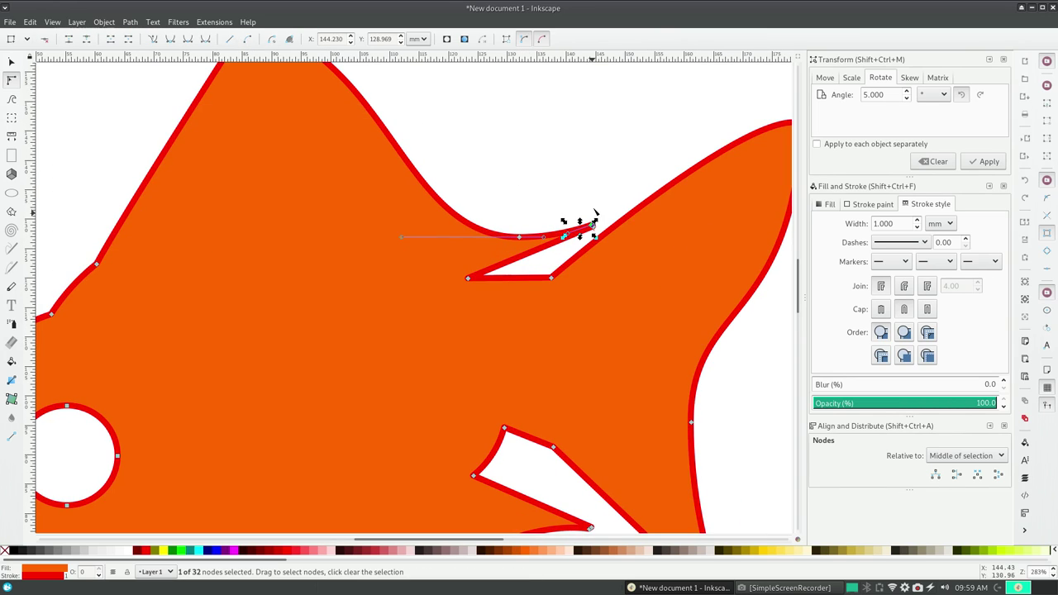
left_click(594, 163)
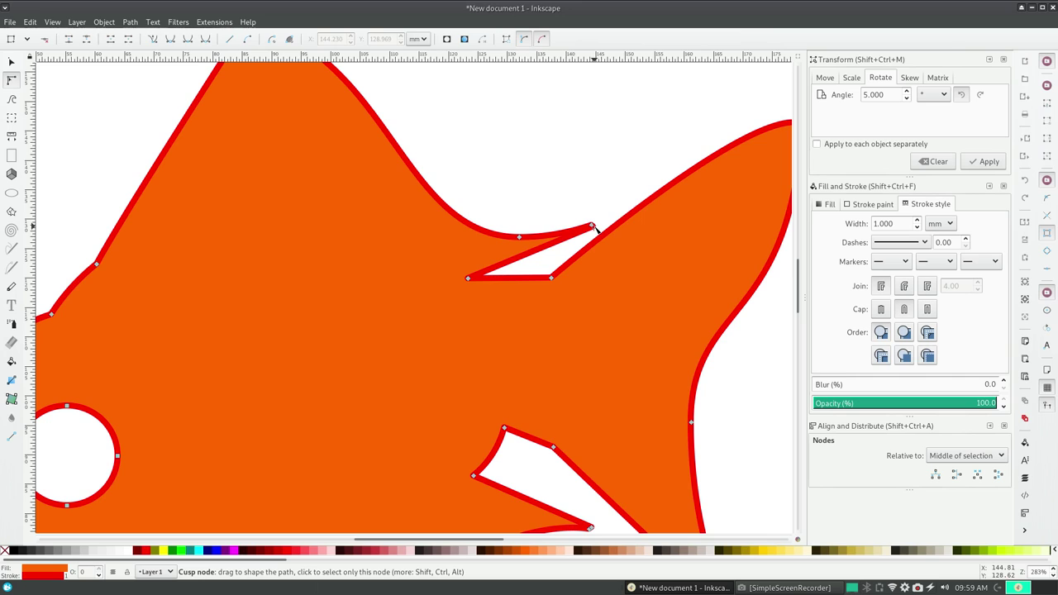
left_click_drag(598, 233, 574, 242)
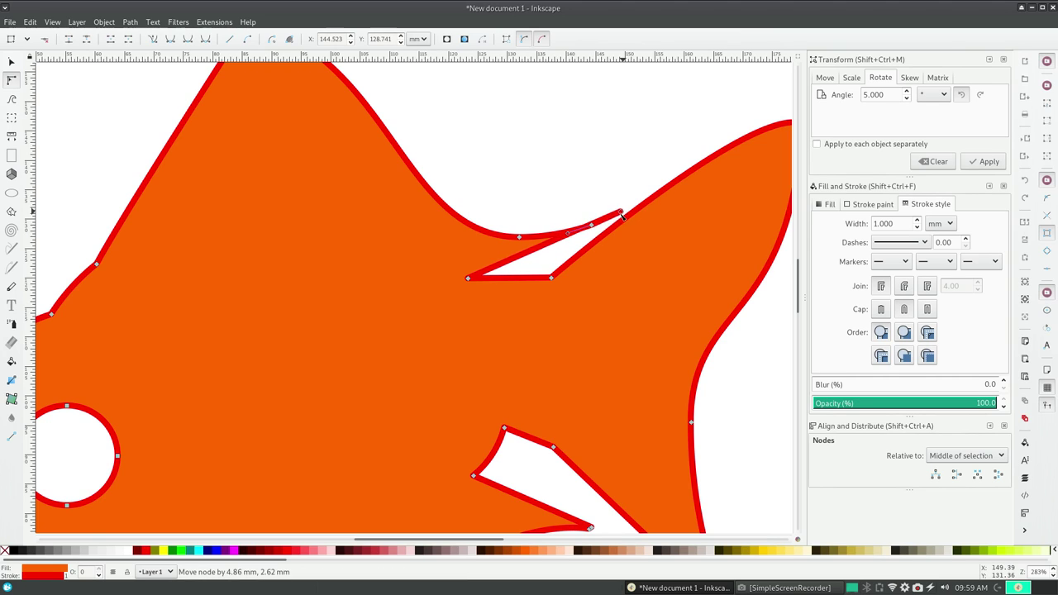
mouse_move(573, 241)
left_mouse_down()
mouse_move(526, 245)
mouse_move(477, 193)
mouse_move(536, 189)
mouse_move(565, 206)
left_mouse_up()
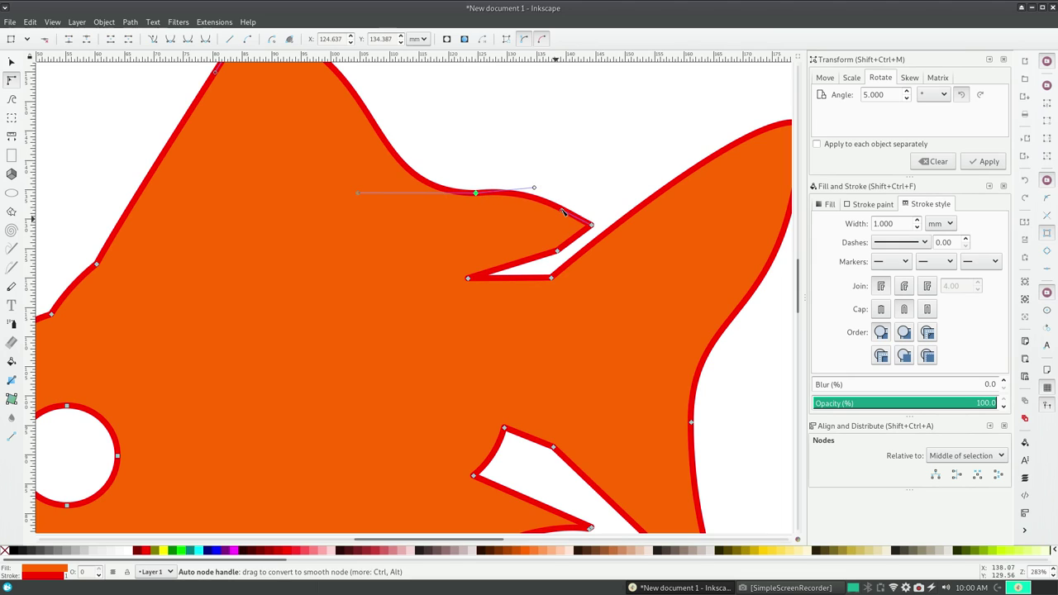
Drag the notch's inner corner about 10 mm toward the tail, narrowing the gap
mouse_move(558, 252)
left_mouse_down()
mouse_move(511, 252)
mouse_move(538, 242)
left_mouse_up()
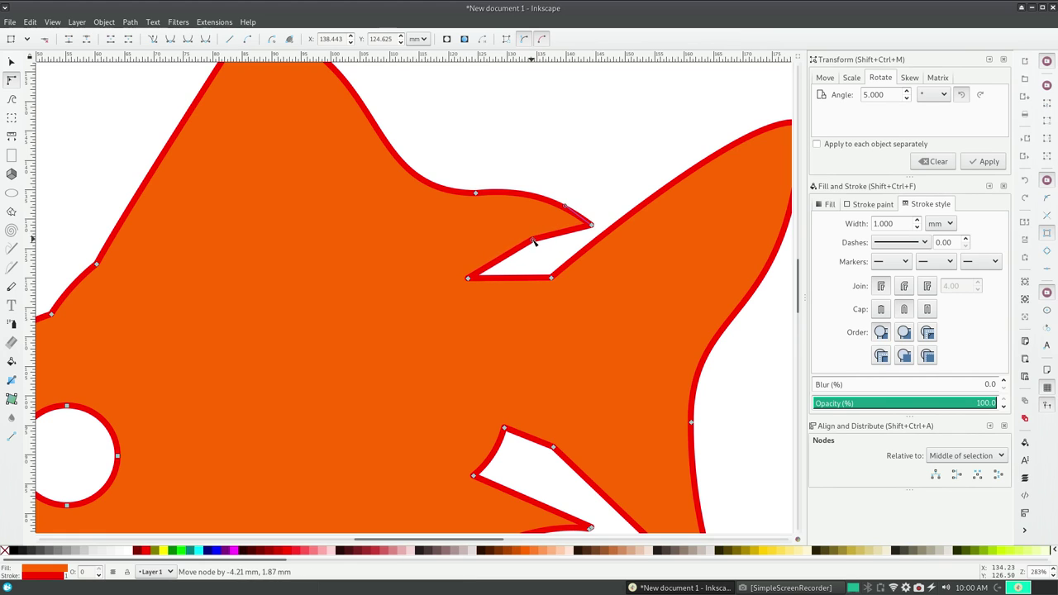
key("ctrl+z")
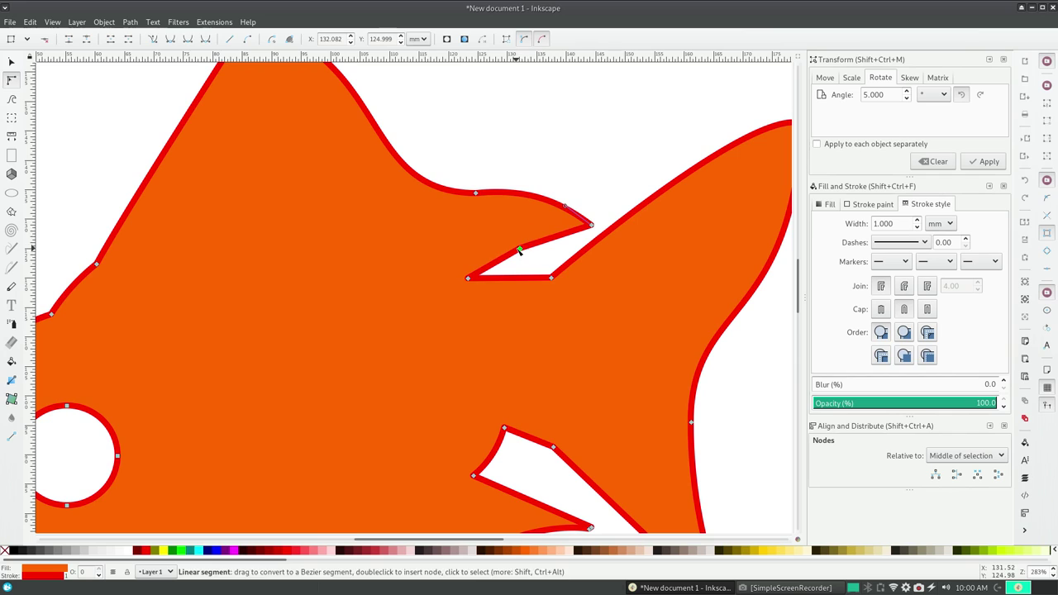
mouse_move(520, 249)
left_mouse_down()
mouse_move(551, 256)
mouse_move(562, 241)
left_mouse_up()
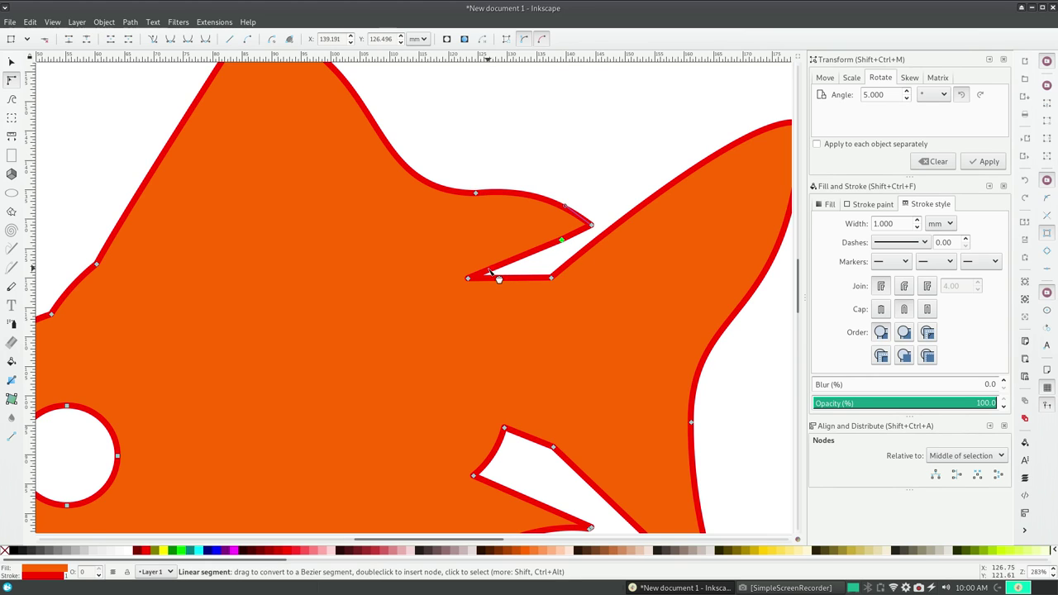
left_click_drag(468, 279, 535, 266)
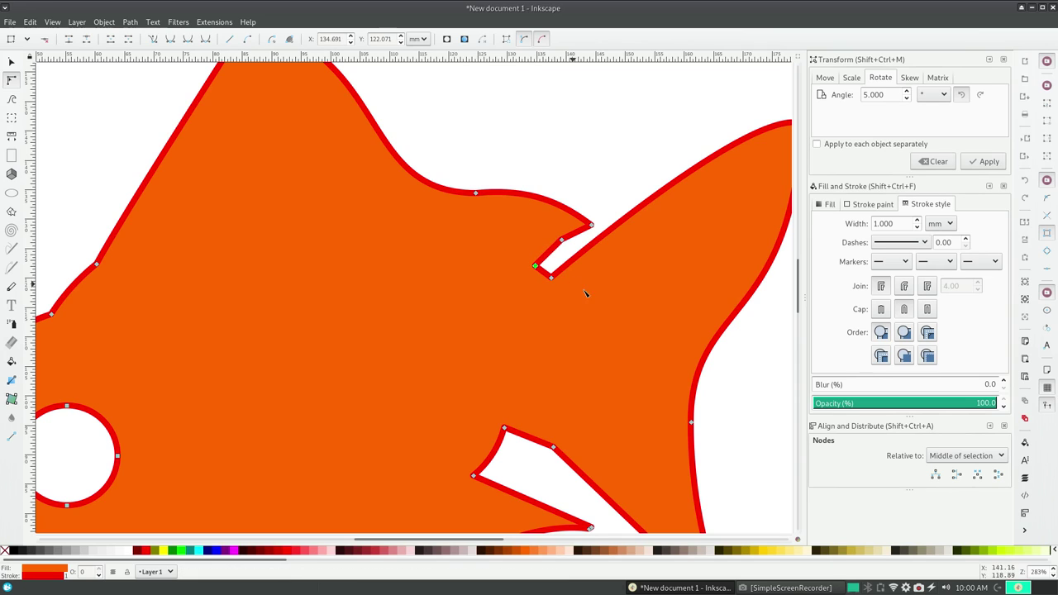
left_click(76, 22)
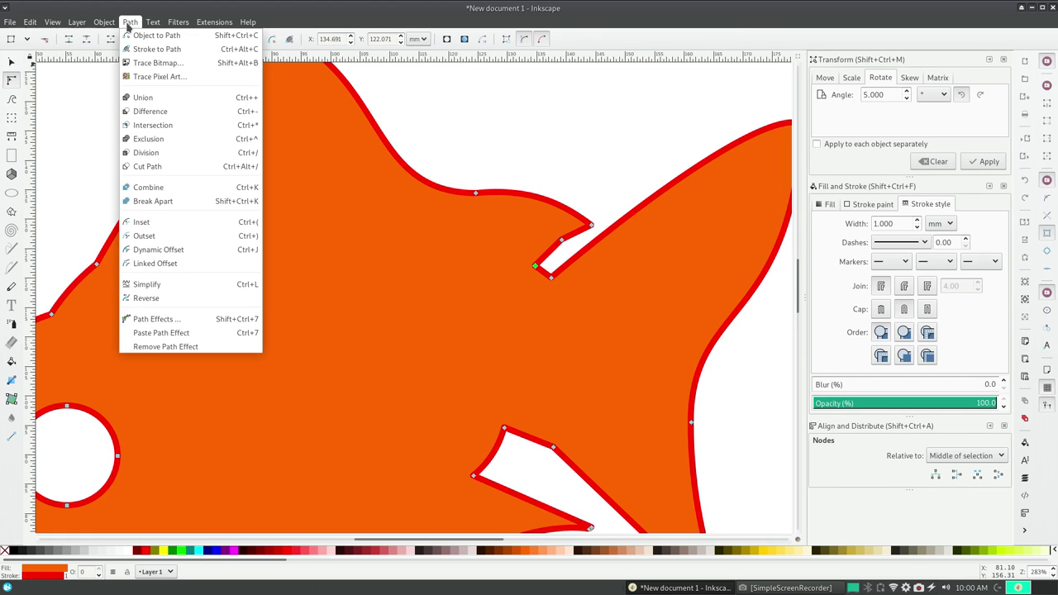
mouse_move(65, 35)
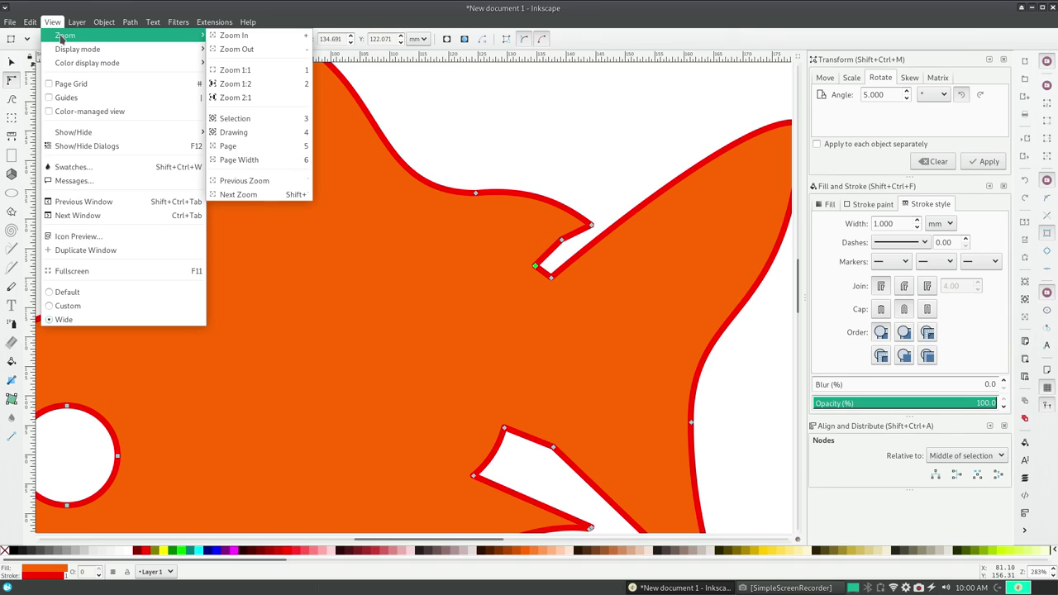
Zoom out to the whole fish, nudge a lower fin node, then undo it
left_click(248, 70)
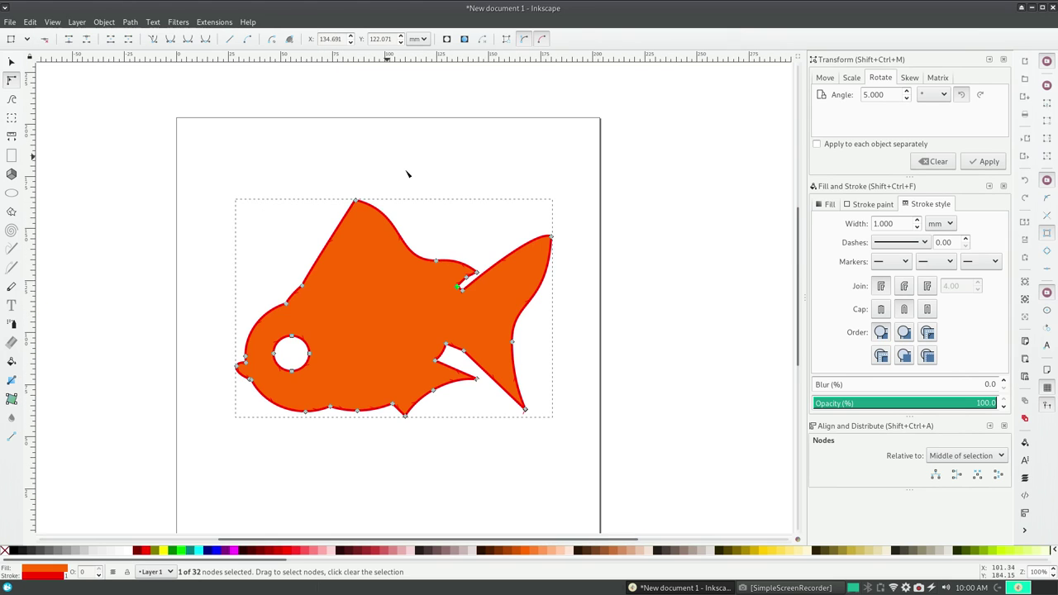
left_click(693, 277)
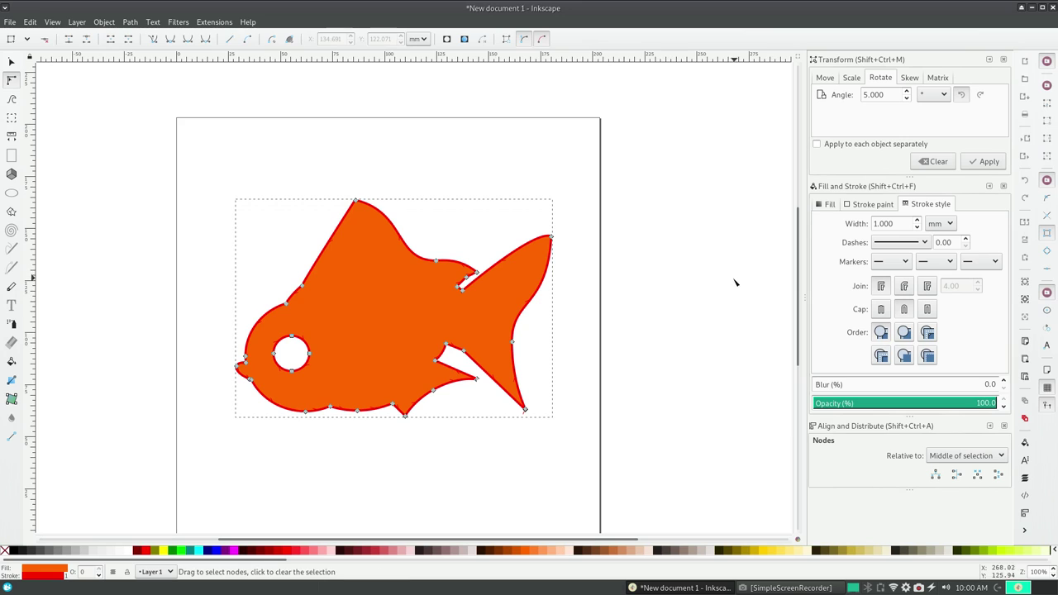
key("s")
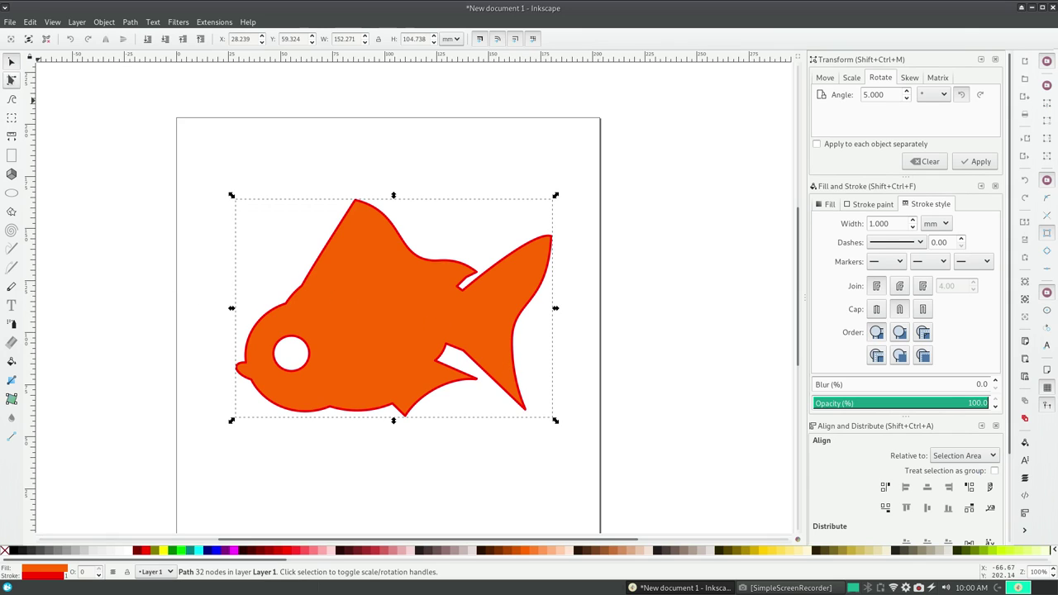
left_click(12, 80)
mouse_move(433, 387)
left_mouse_down()
mouse_move(437, 417)
mouse_move(439, 389)
left_mouse_up()
key("ctrl+z")
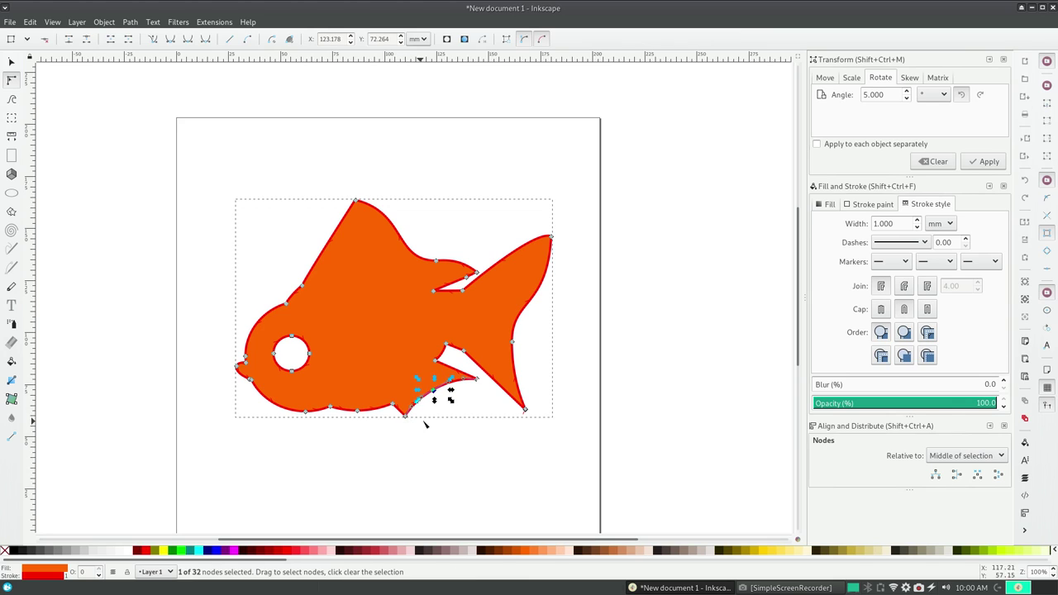
Zoom in to 200% on the fish's lower fin area
left_click(35, 24)
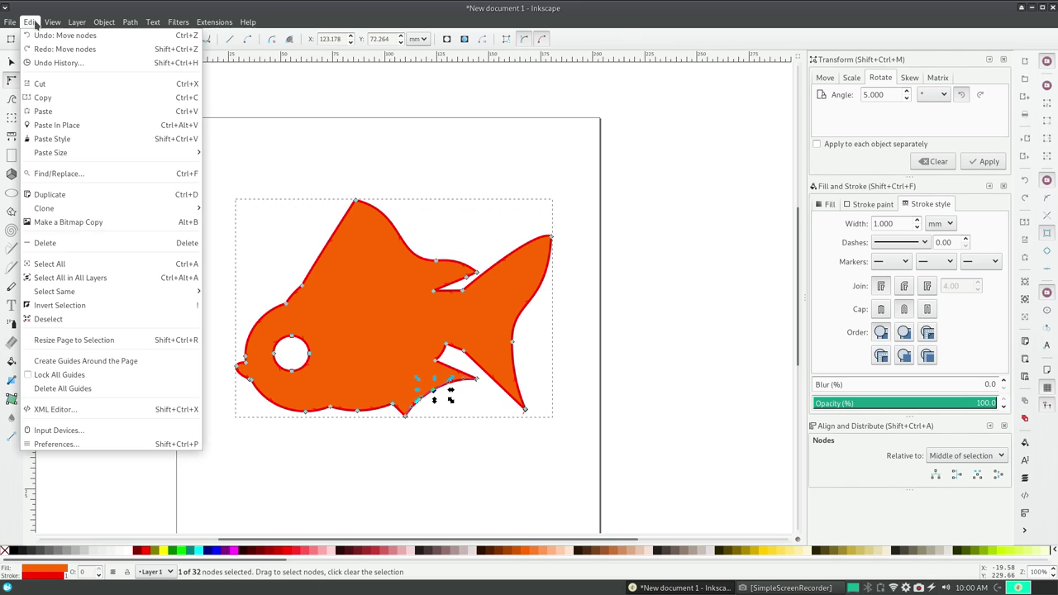
left_click(36, 24)
left_click(52, 22)
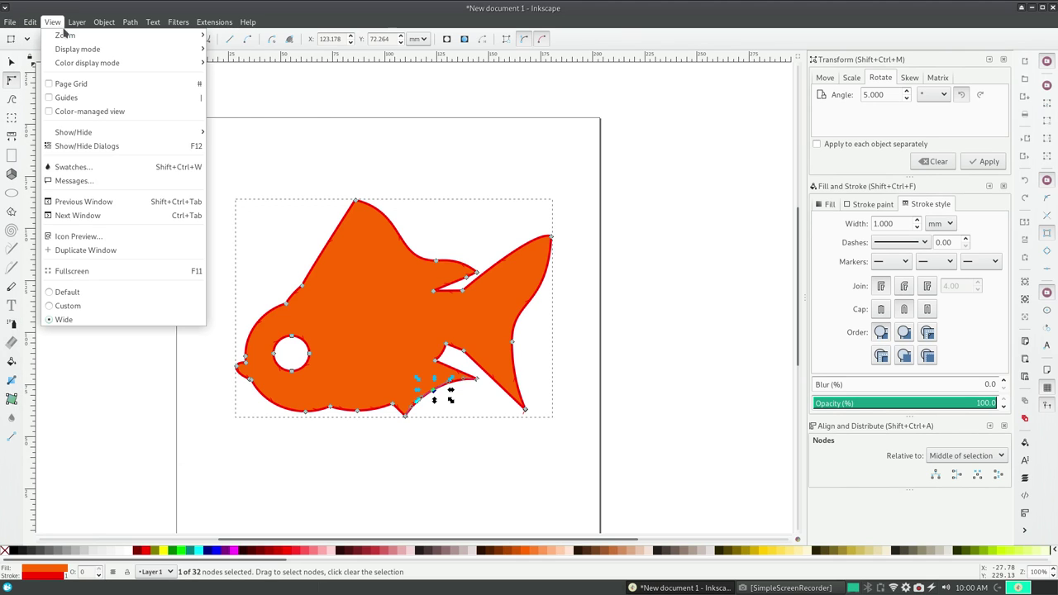
left_click(178, 22)
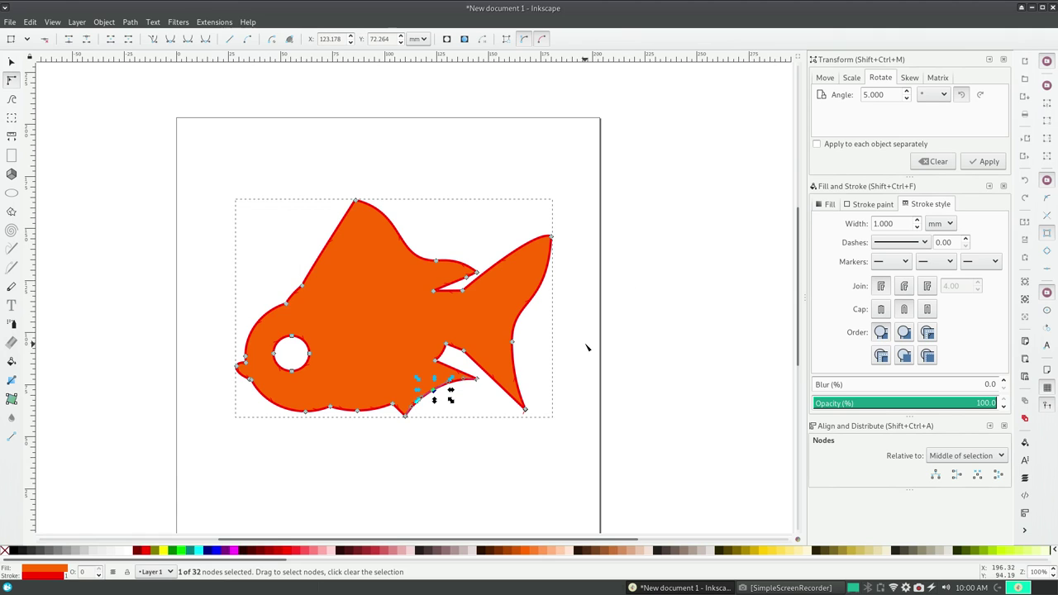
key("plus")
key("plus")
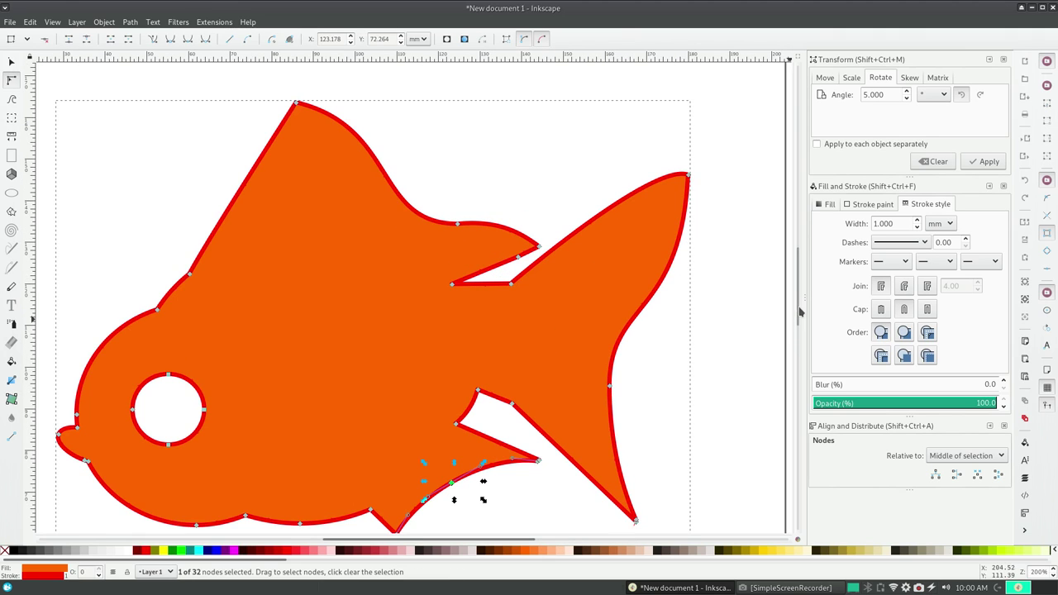
Curve the lower fin's edge near the lower notch by dragging its handles
scroll(801, 311, "down", 5)
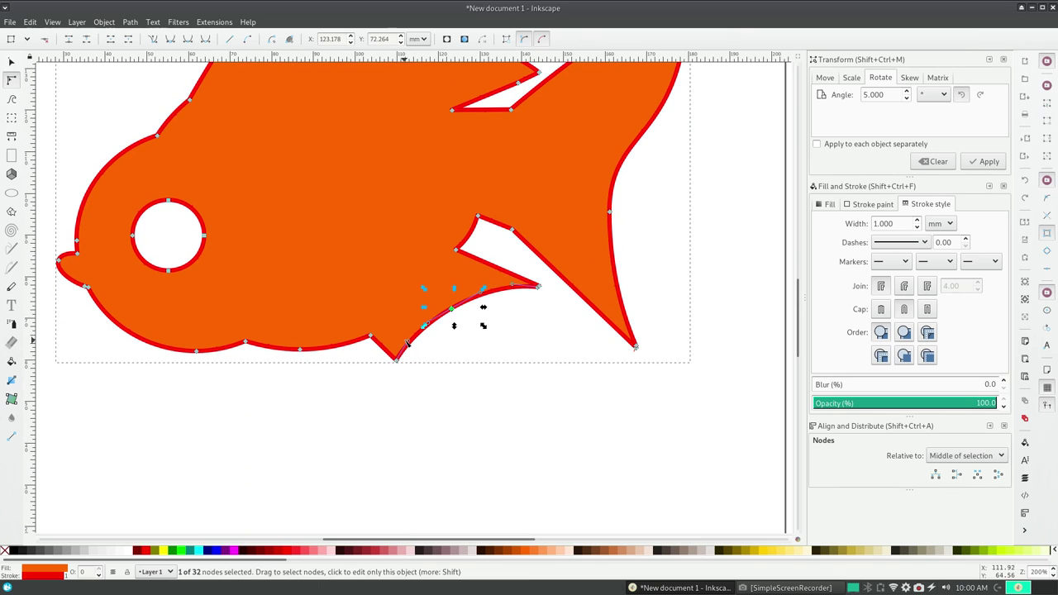
left_click_drag(407, 342, 440, 344)
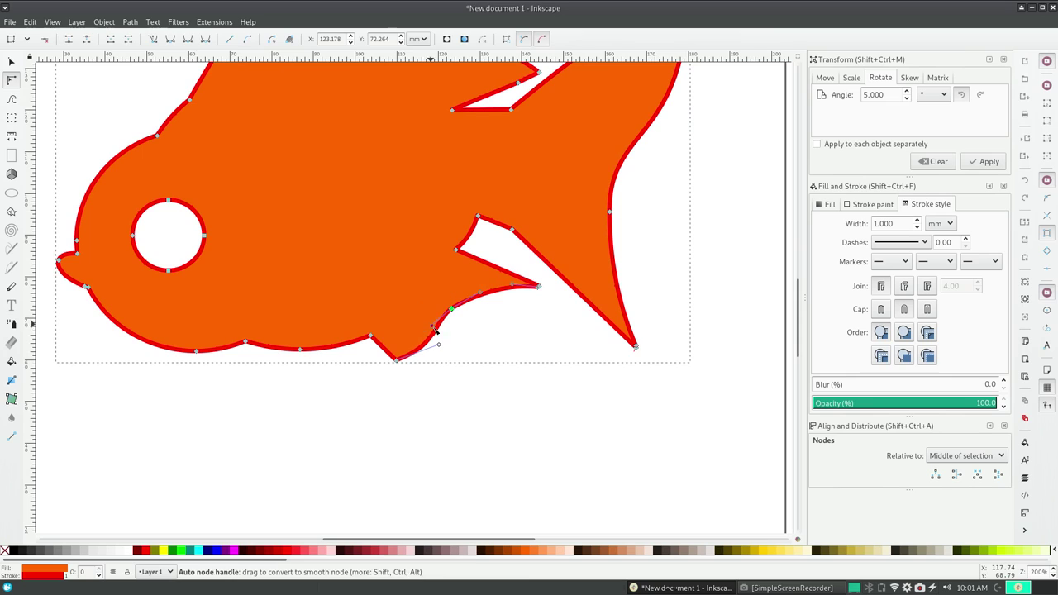
left_click_drag(436, 329, 437, 335)
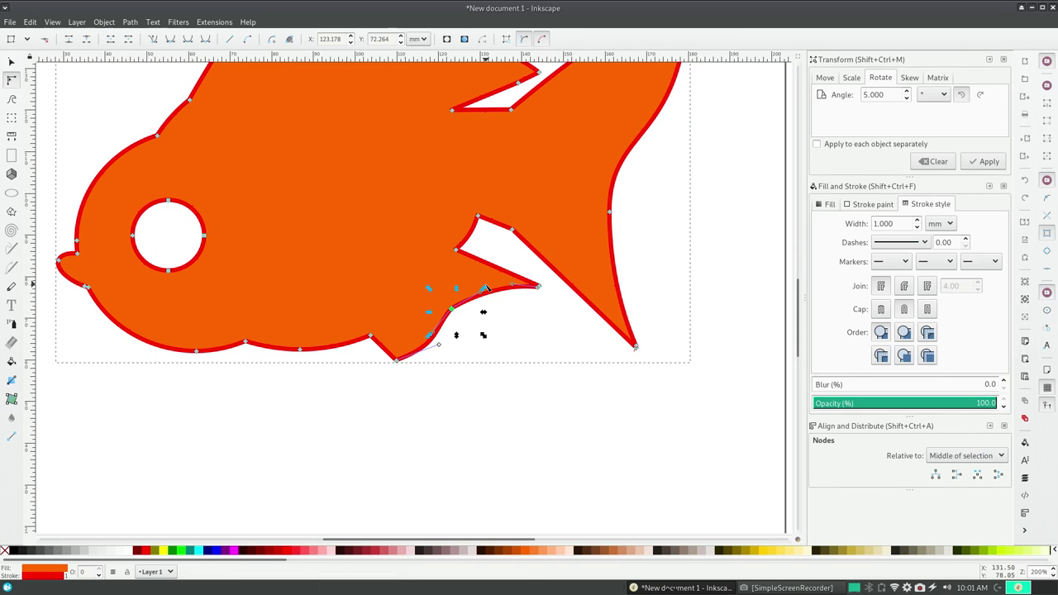
left_click_drag(487, 288, 476, 283)
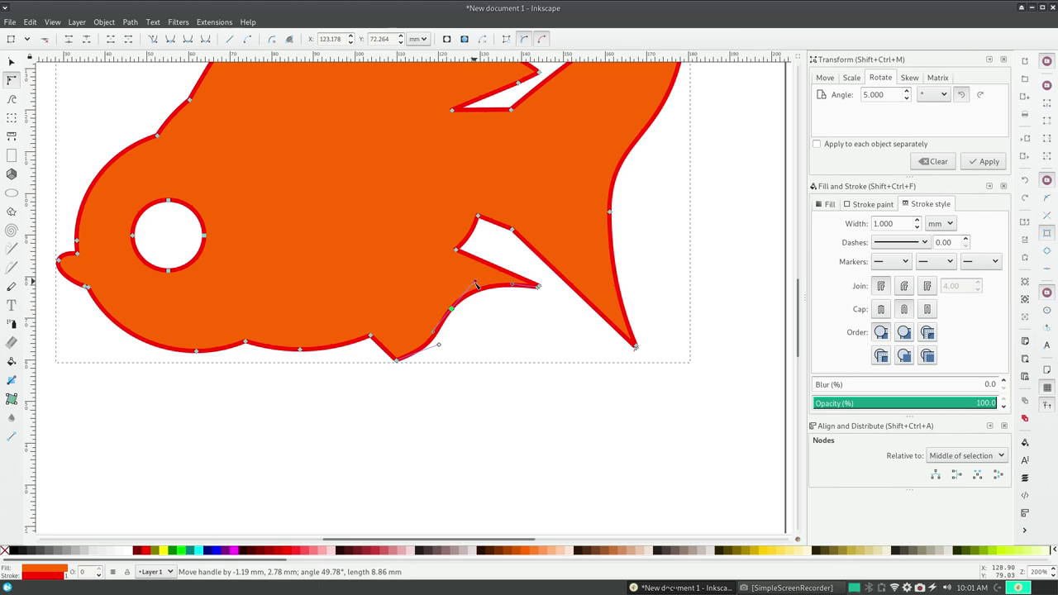
key("Escape")
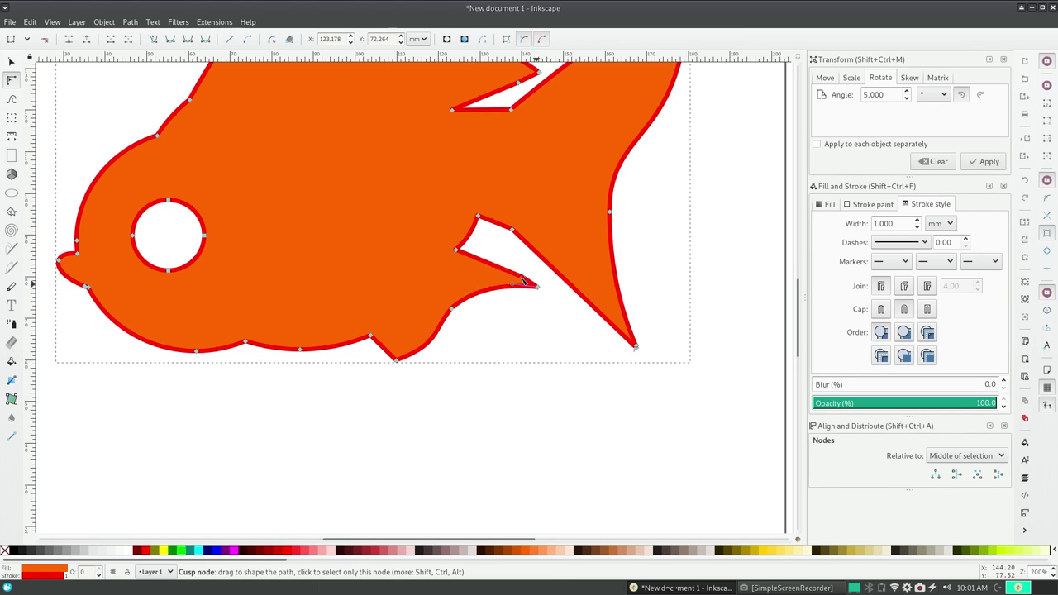
Pull the notch corner, fin tip and inner edge up-left into a hooked point
left_click_drag(522, 282, 491, 263)
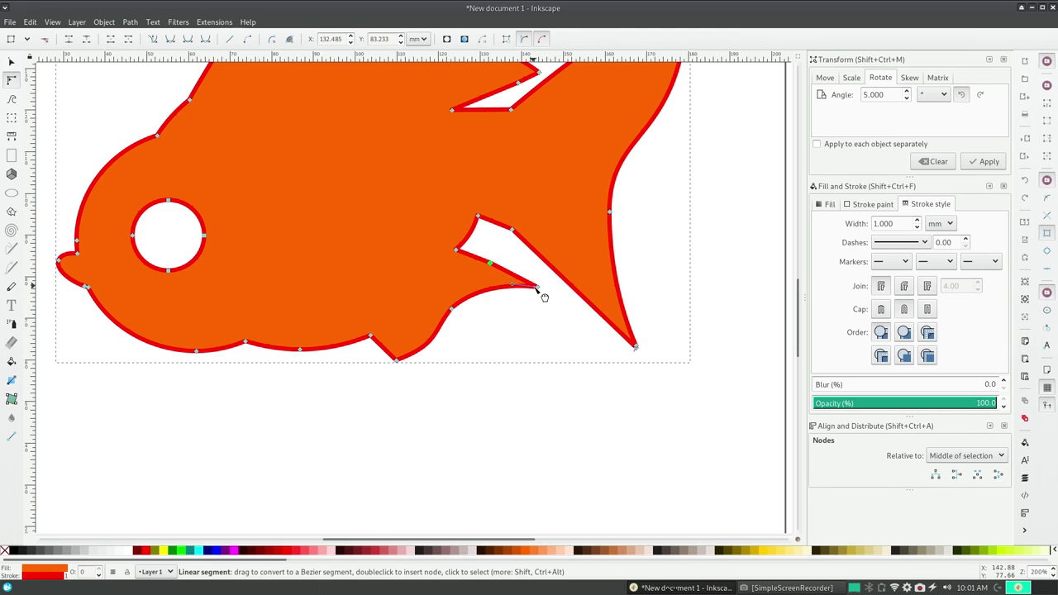
left_click_drag(538, 288, 514, 277)
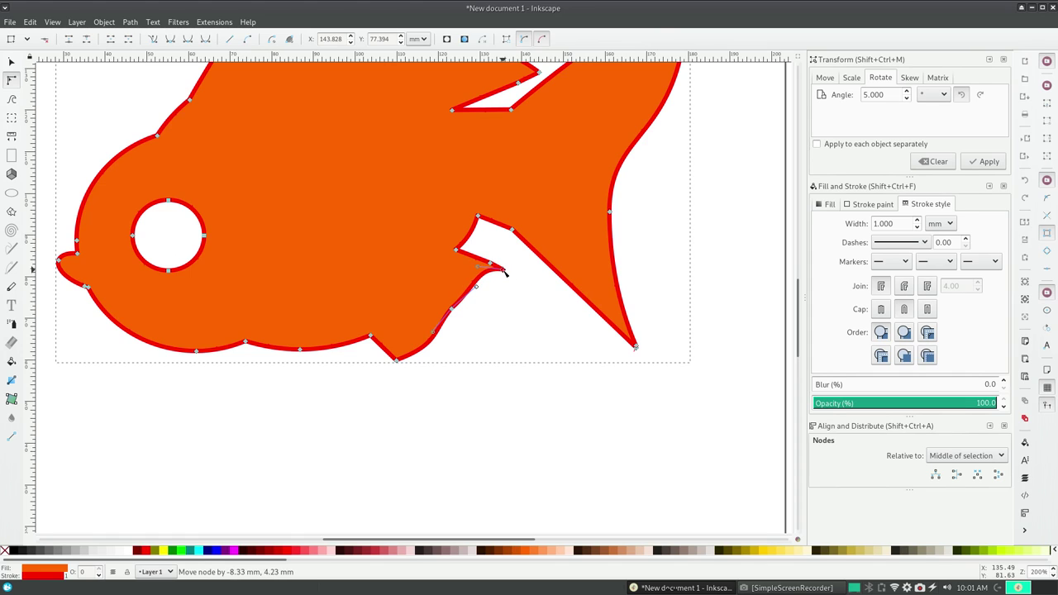
mouse_move(504, 273)
left_mouse_down()
mouse_move(478, 257)
mouse_move(496, 265)
mouse_move(452, 283)
left_mouse_up()
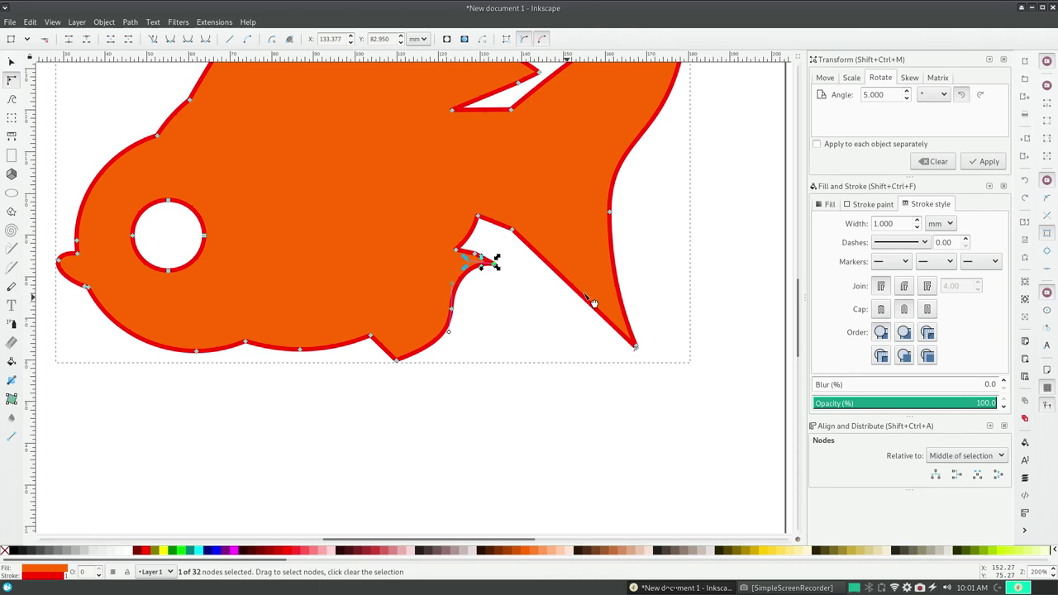
key("s")
left_click_drag(797, 322, 800, 286)
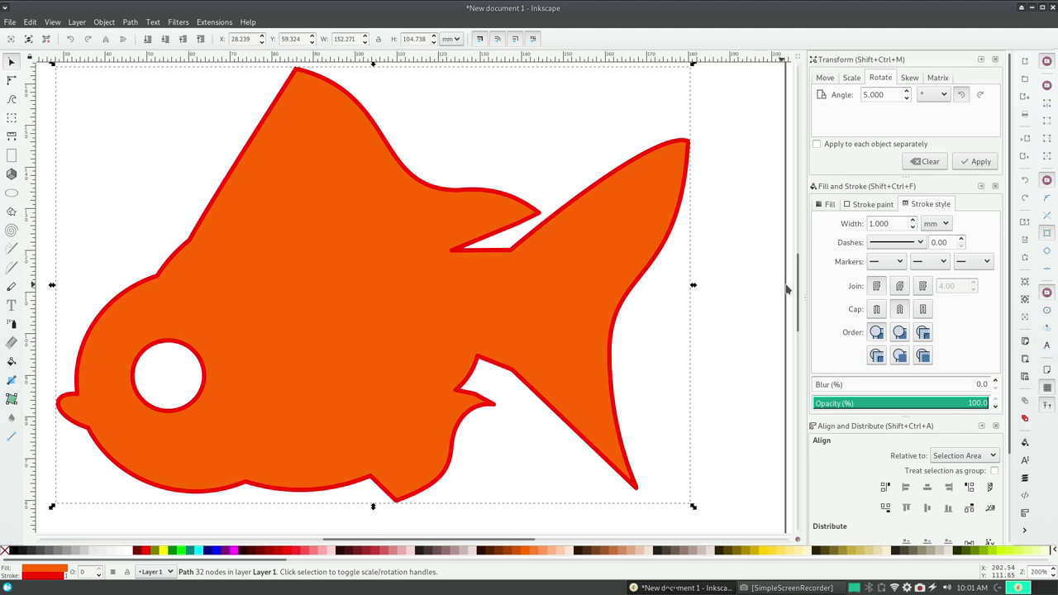
scroll(799, 284, "down", 2)
scroll(799, 284, "up", 2)
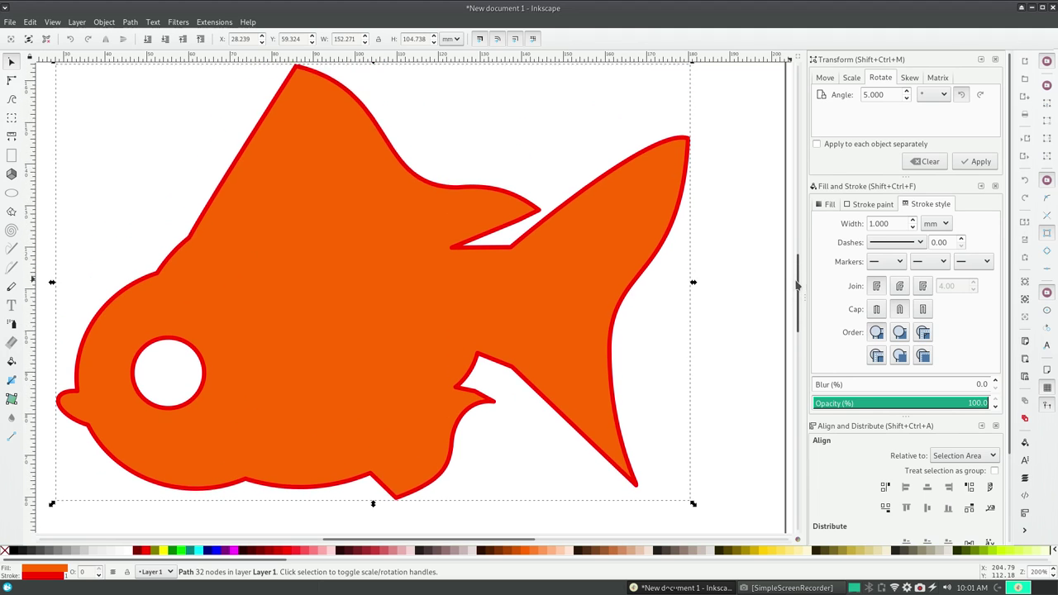
left_click_drag(799, 285, 769, 294)
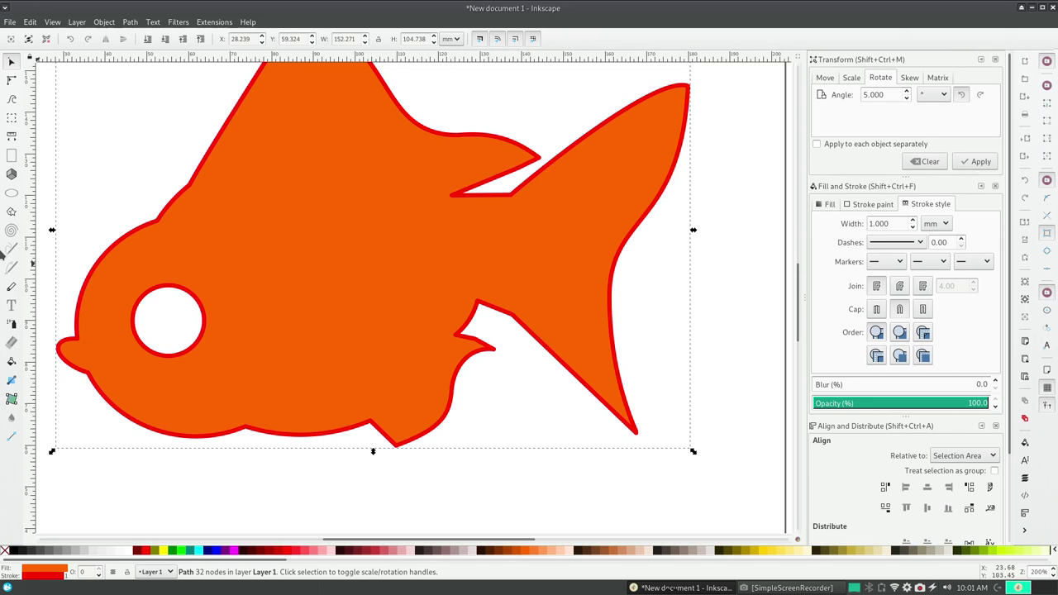
left_click(13, 249)
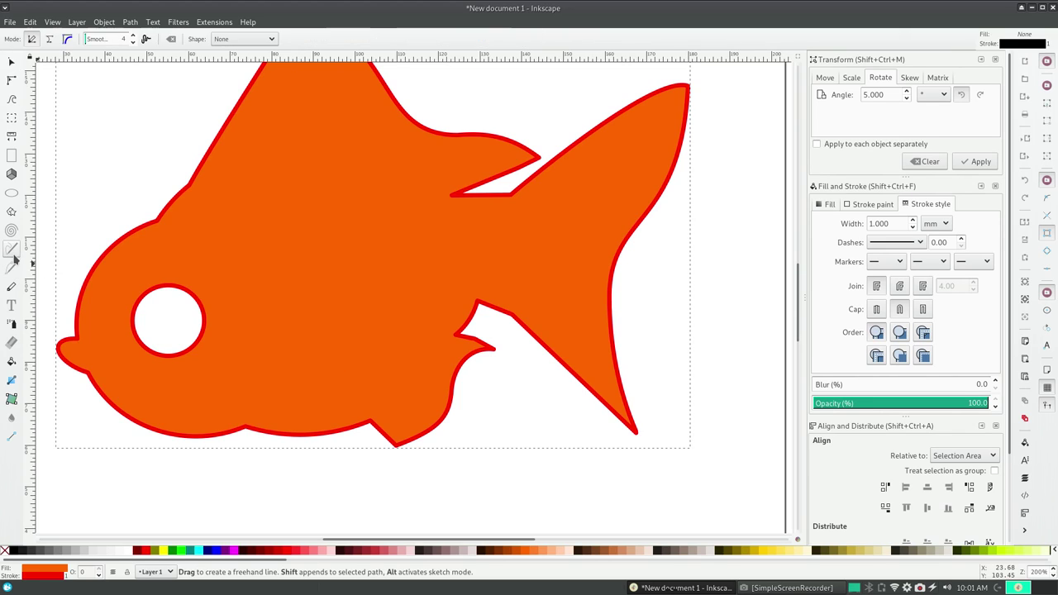
mouse_move(258, 429)
left_mouse_down()
mouse_move(333, 507)
mouse_move(307, 413)
left_mouse_up()
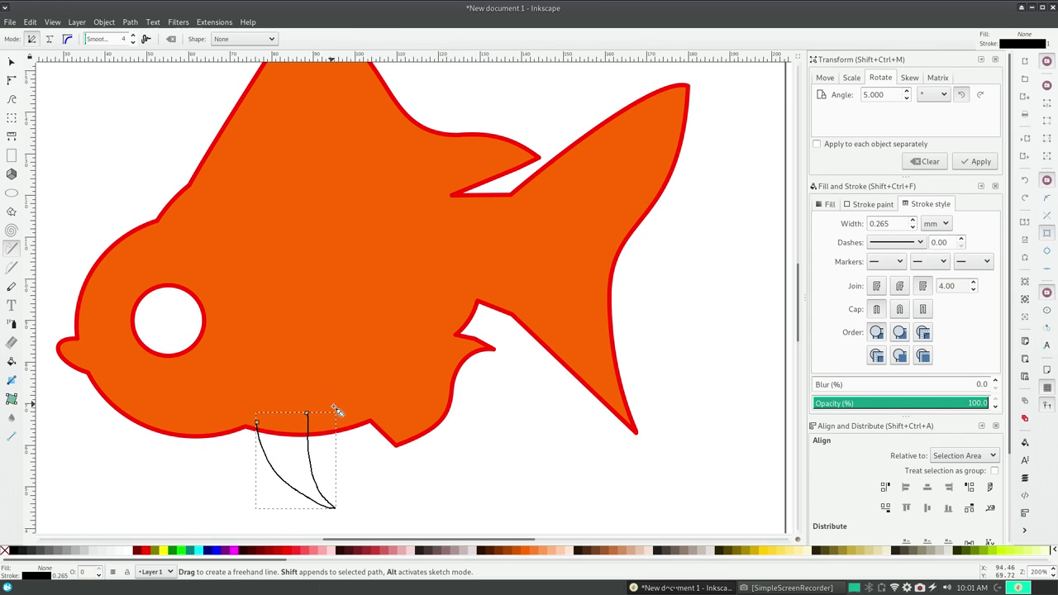
key("ctrl+z")
left_click_drag(248, 428, 353, 503)
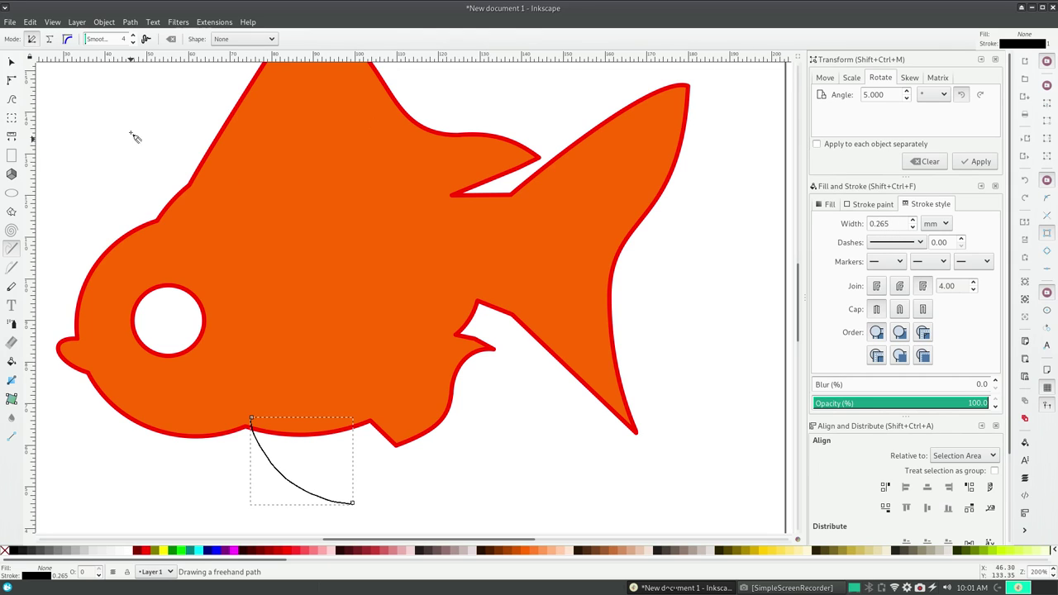
key("ctrl+z")
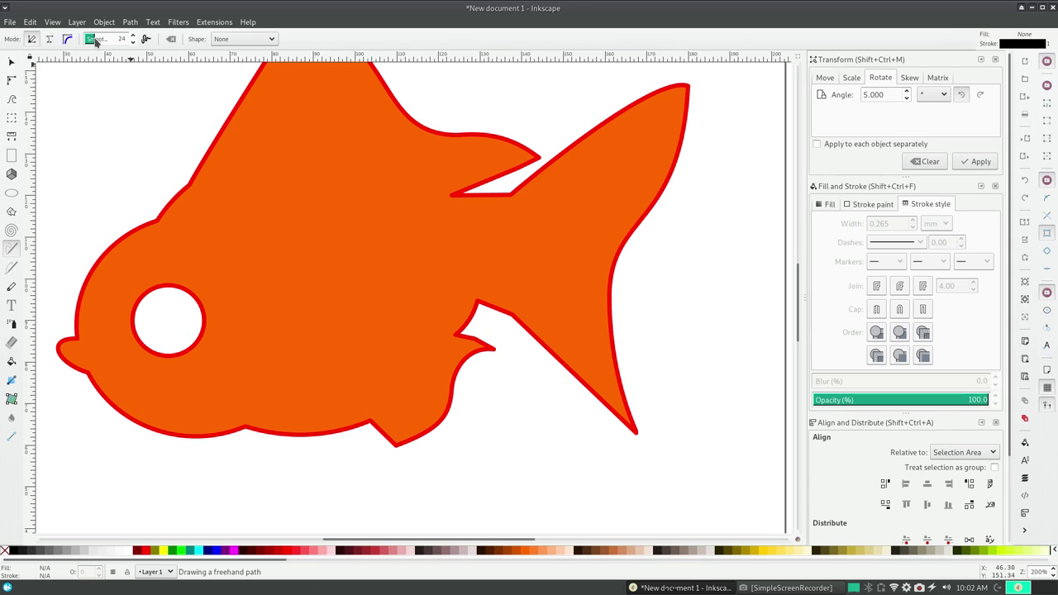
Raise pencil smoothing to 100, then draw and undo trial fin strokes below the fish
left_click_drag(95, 41, 165, 56)
left_click_drag(222, 392, 318, 494)
key("ctrl+z")
mouse_move(256, 464)
left_mouse_down()
mouse_move(347, 517)
mouse_move(292, 366)
left_mouse_up()
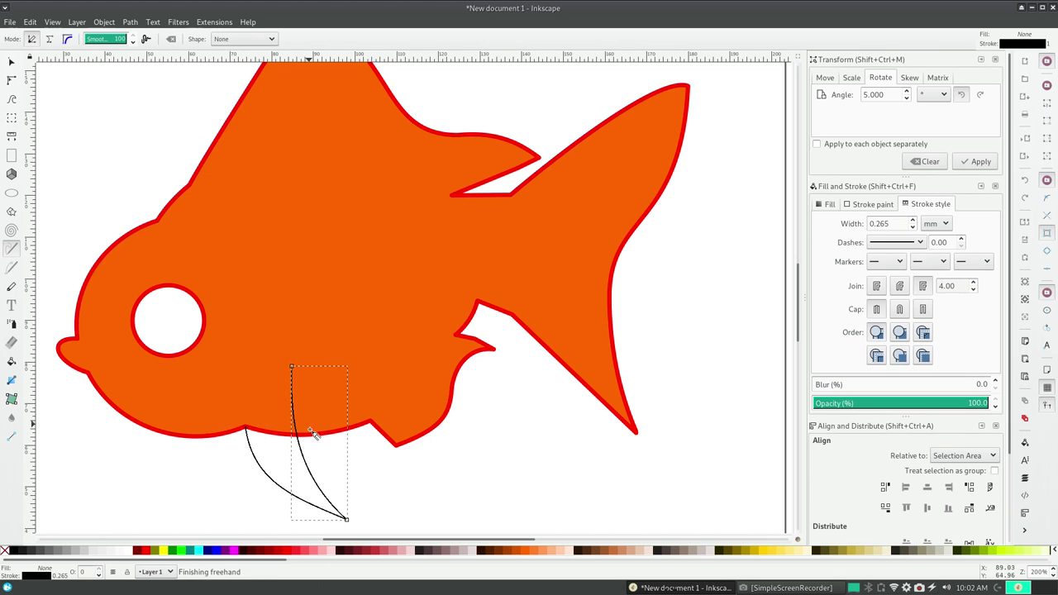
key("ctrl+z")
Discard the remaining trial fin strokes and lower pencil smoothing to 45
left_click_drag(289, 413, 368, 530)
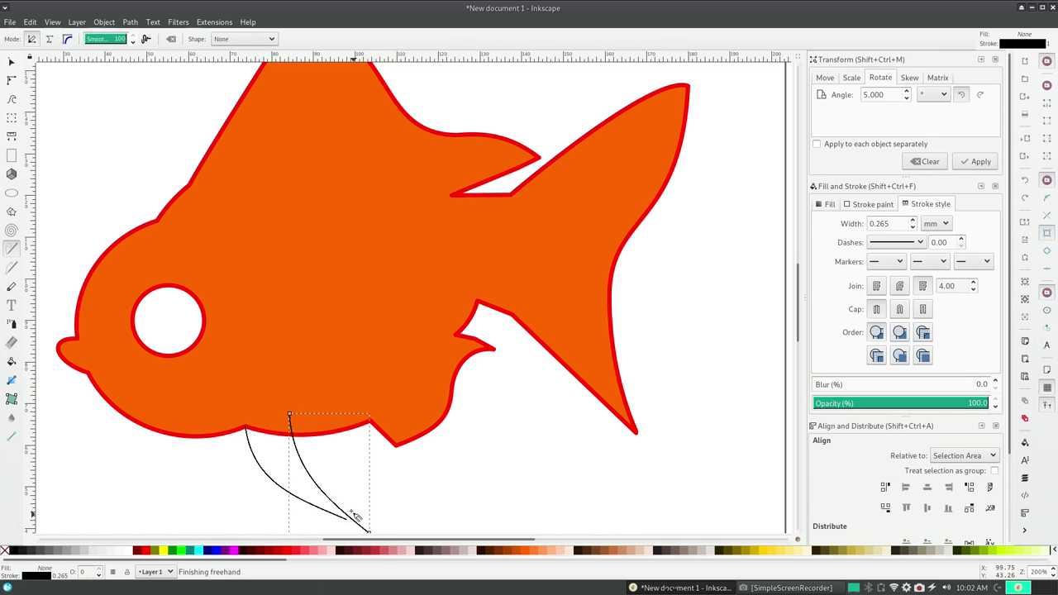
key("ctrl+z")
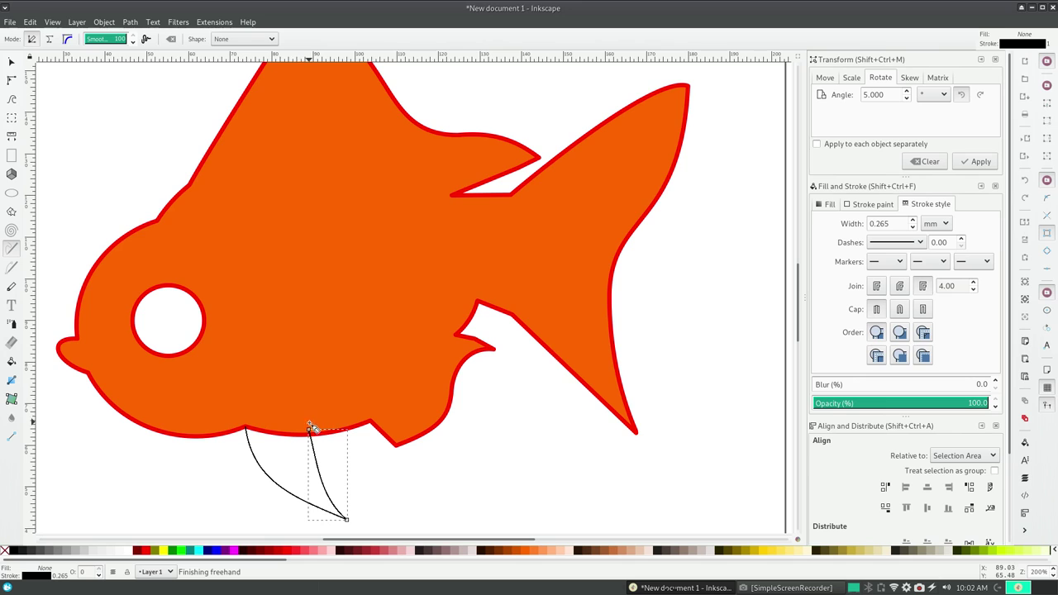
key("ctrl+z")
key("ctrl+z")
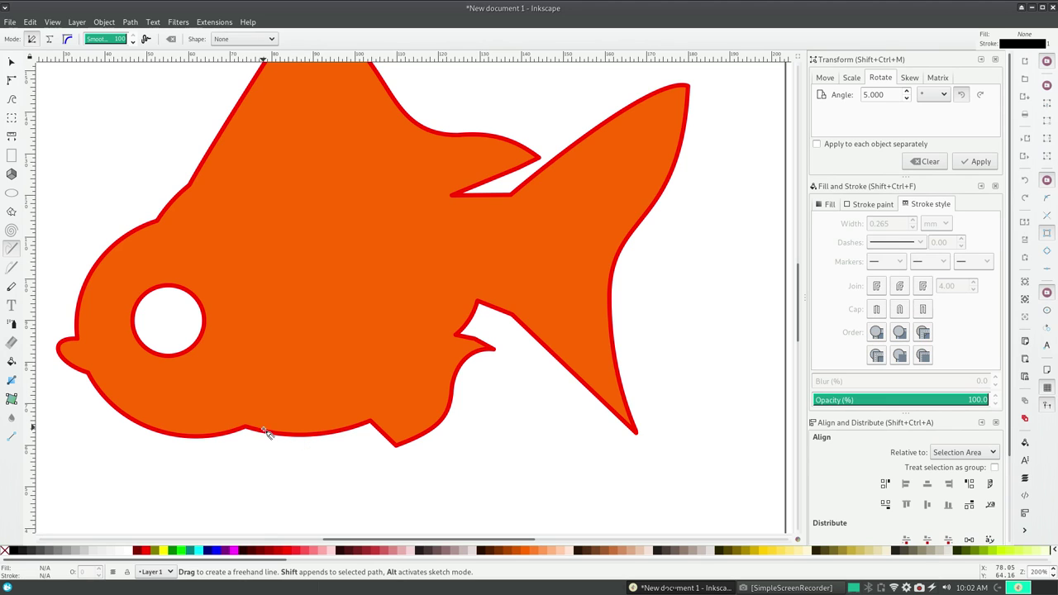
left_click_drag(246, 426, 369, 493)
key("ctrl+z")
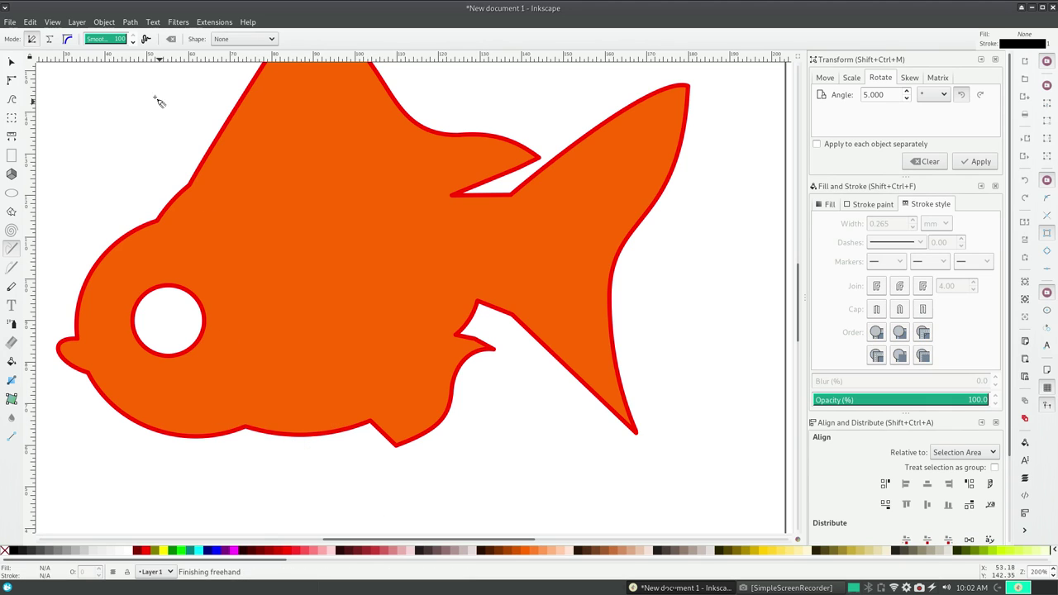
left_click_drag(124, 39, 106, 38)
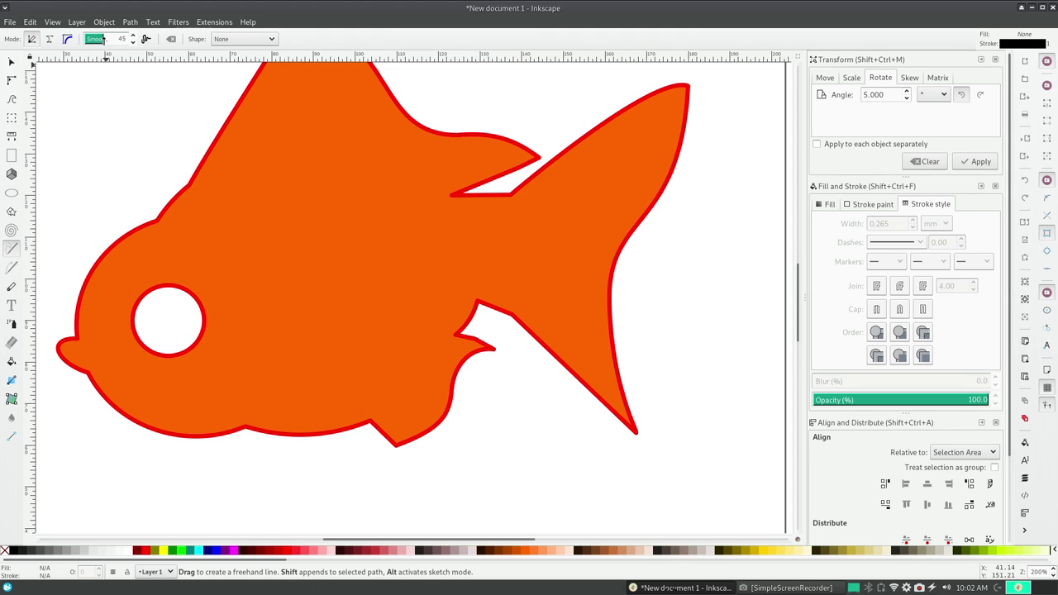
Draw a closed freehand fin shape under the belly, discarding two earlier attempts
mouse_move(259, 427)
left_mouse_down()
mouse_move(333, 499)
mouse_move(364, 503)
mouse_move(328, 417)
left_mouse_up()
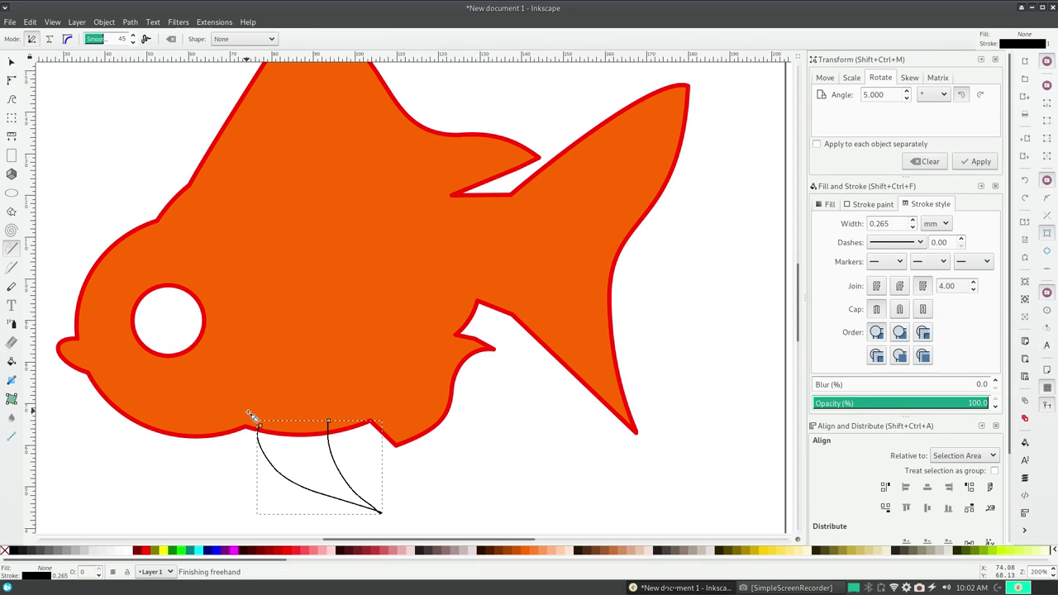
key("ctrl+z")
mouse_move(246, 427)
left_mouse_down()
mouse_move(302, 473)
mouse_move(319, 437)
mouse_move(297, 430)
mouse_move(284, 505)
left_mouse_up()
key("ctrl+z")
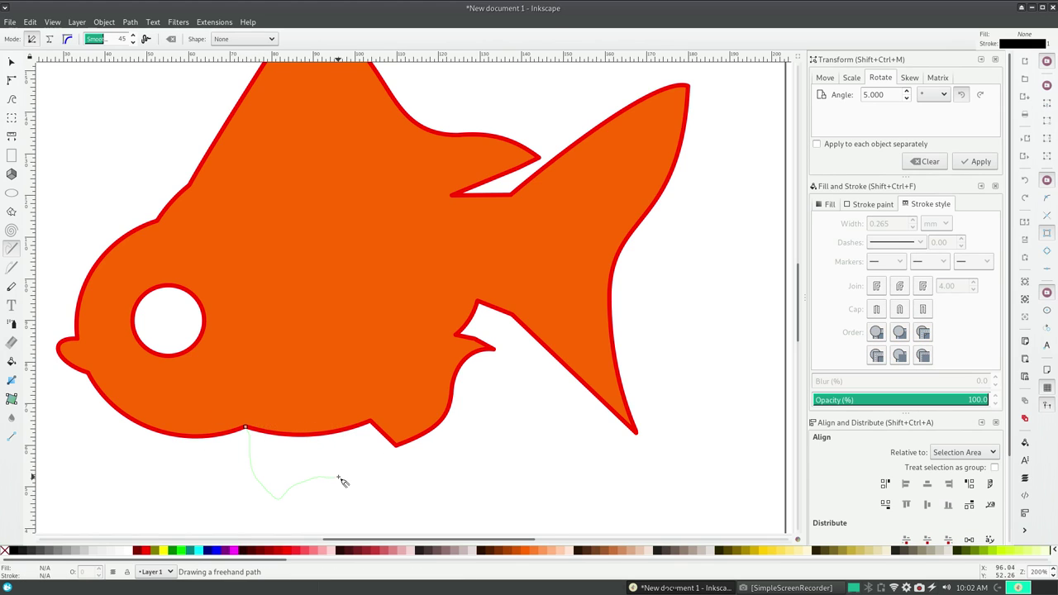
left_click_drag(339, 478, 302, 433)
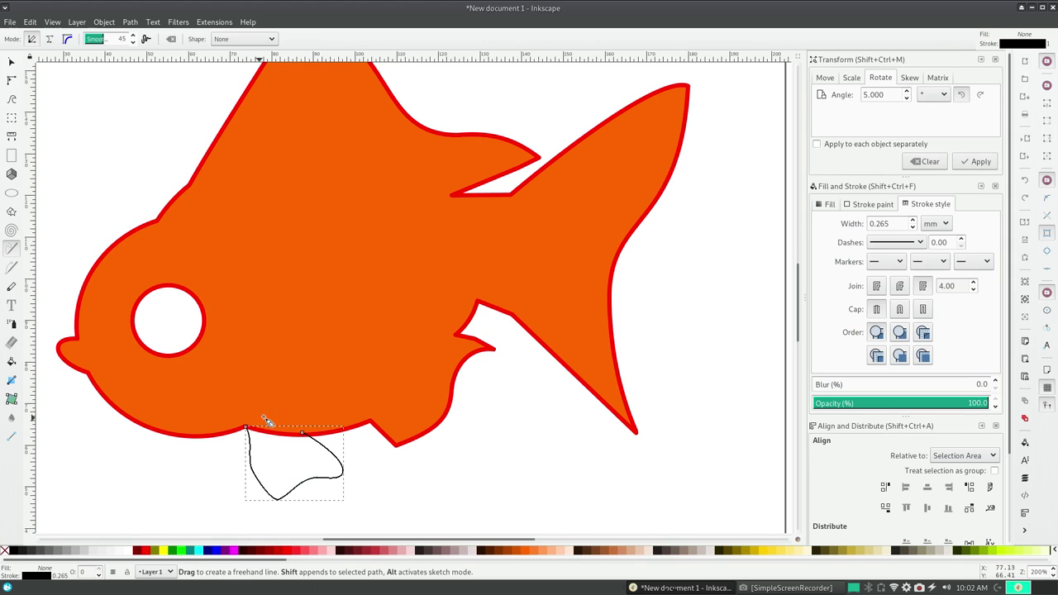
Give the belly fin a flat ff6600 orange fill and a 1 mm red ff0000 stroke
left_click(830, 204)
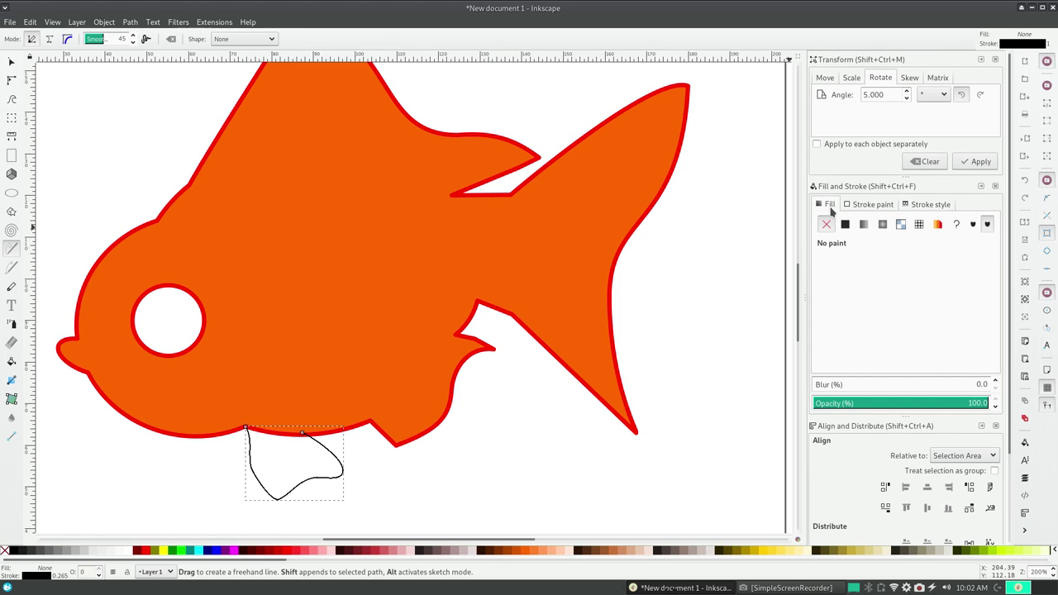
left_click(845, 225)
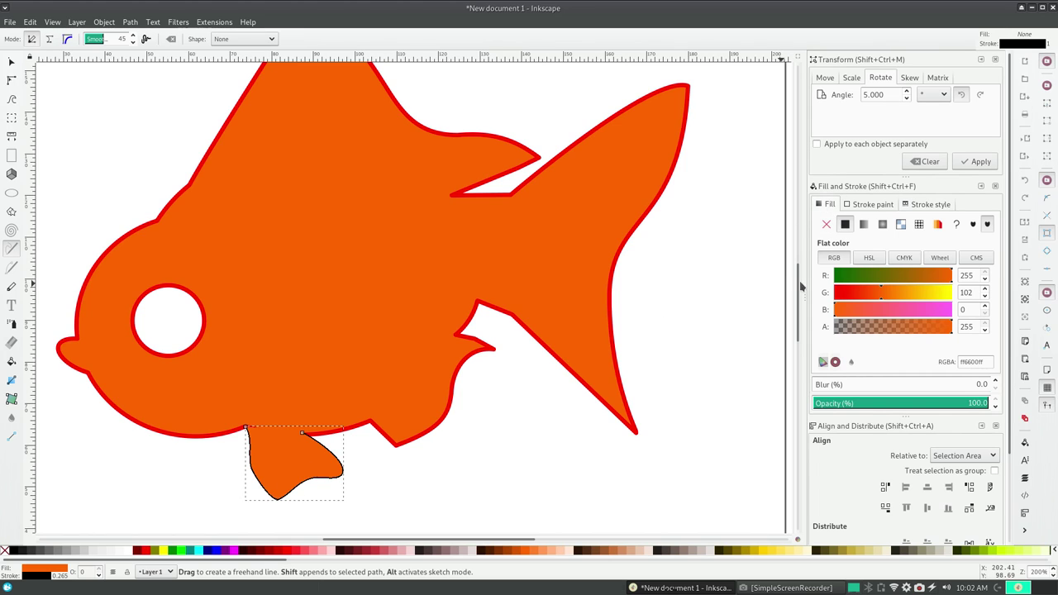
left_click(890, 207)
left_click_drag(888, 280, 973, 287)
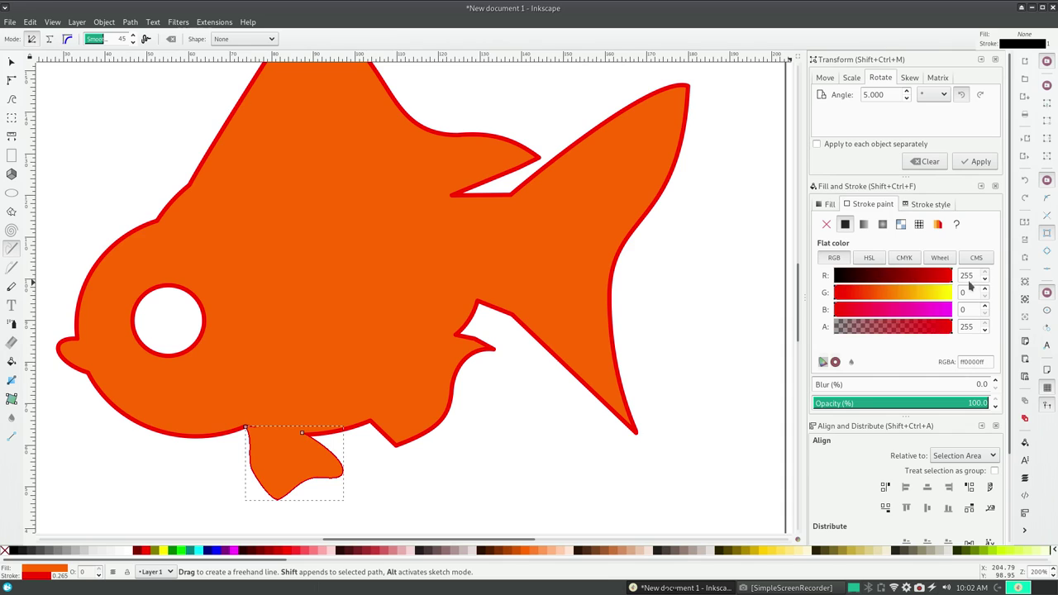
left_click(928, 205)
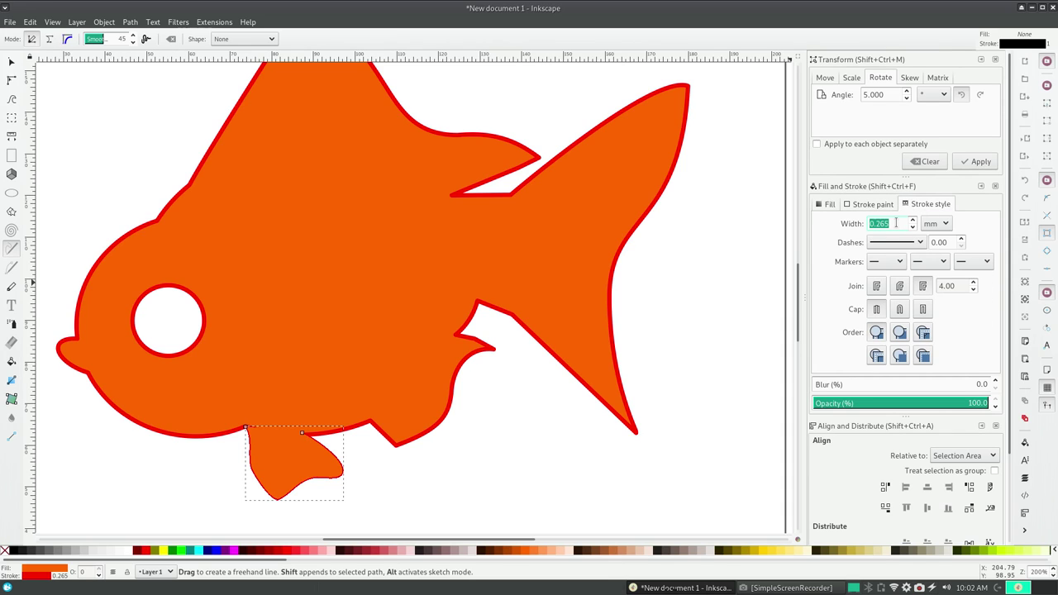
type("1.000")
key("Return")
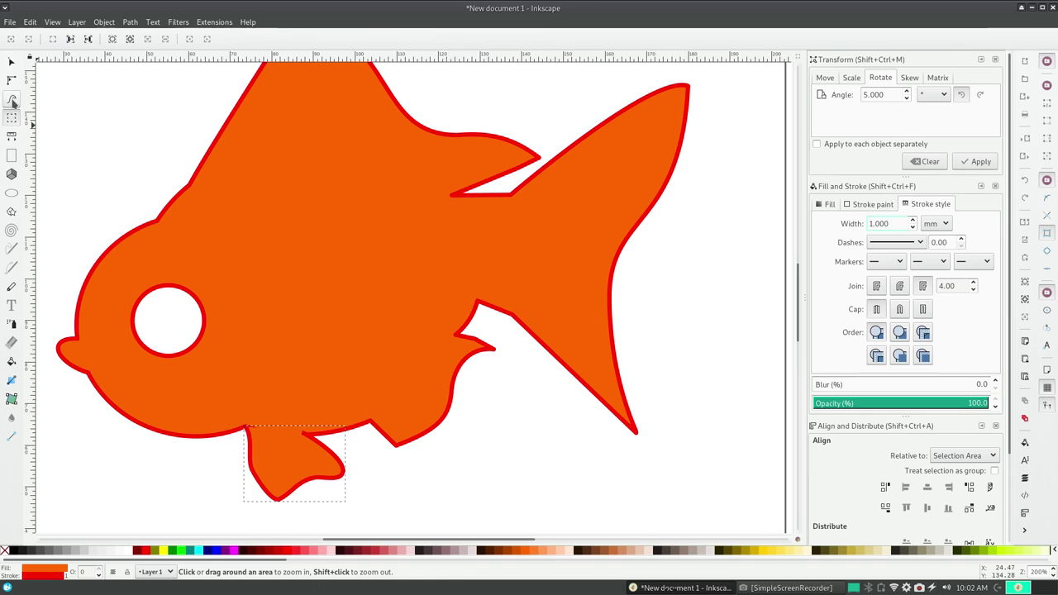
Select the belly fin together with the fish body and Union them into one 36-node path
left_click(12, 62)
left_click(173, 149)
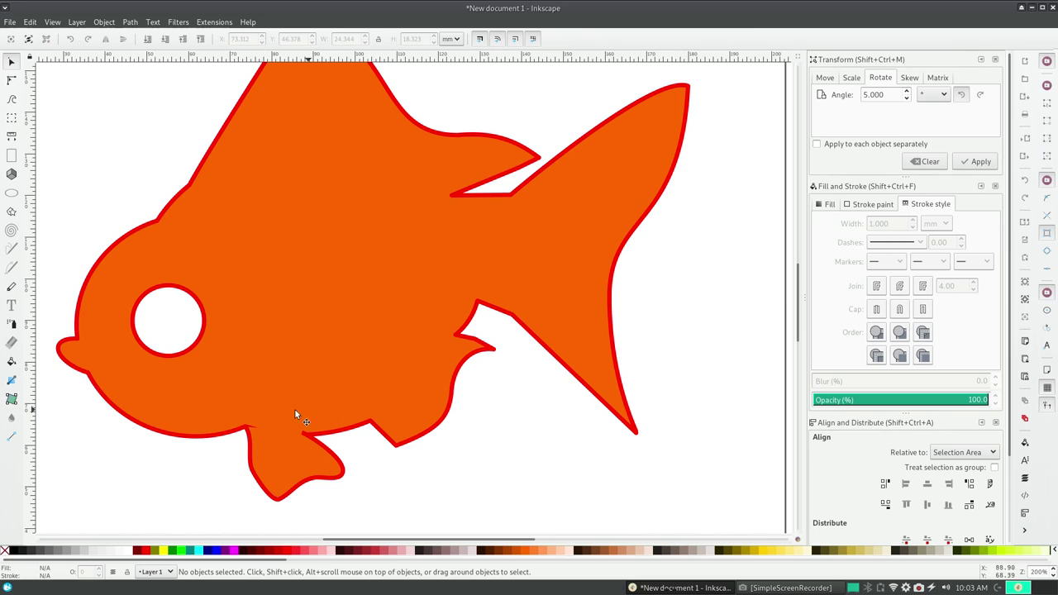
left_click(227, 434)
left_click(266, 468)
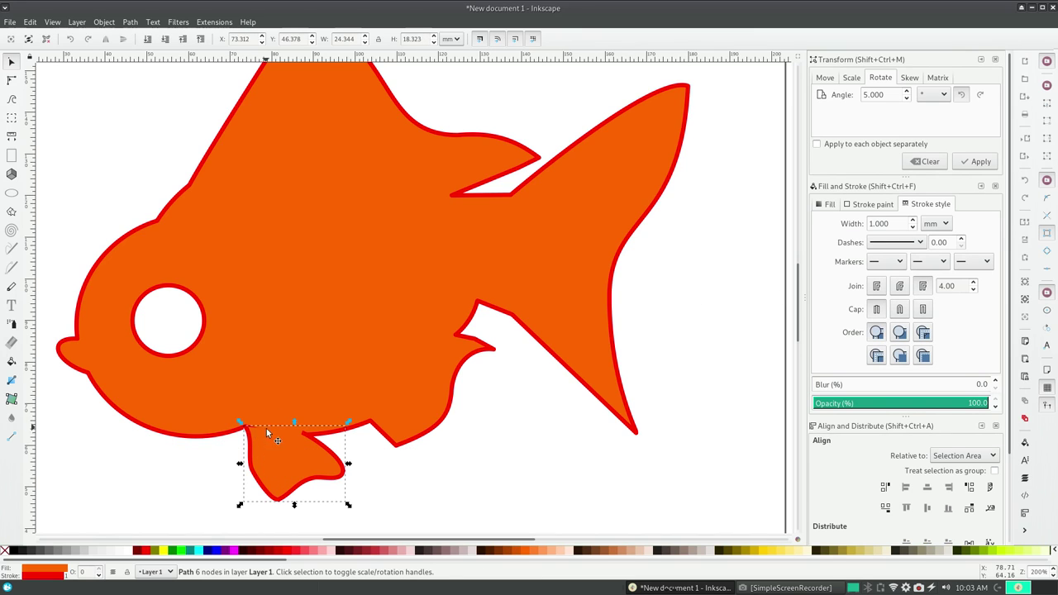
left_click(316, 324, "shift")
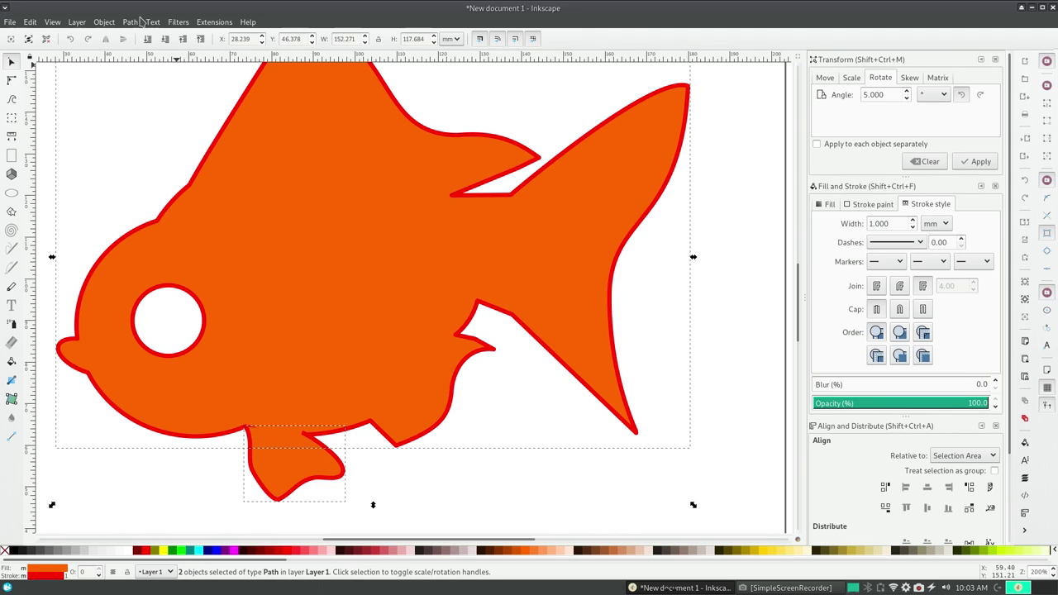
left_click(104, 22)
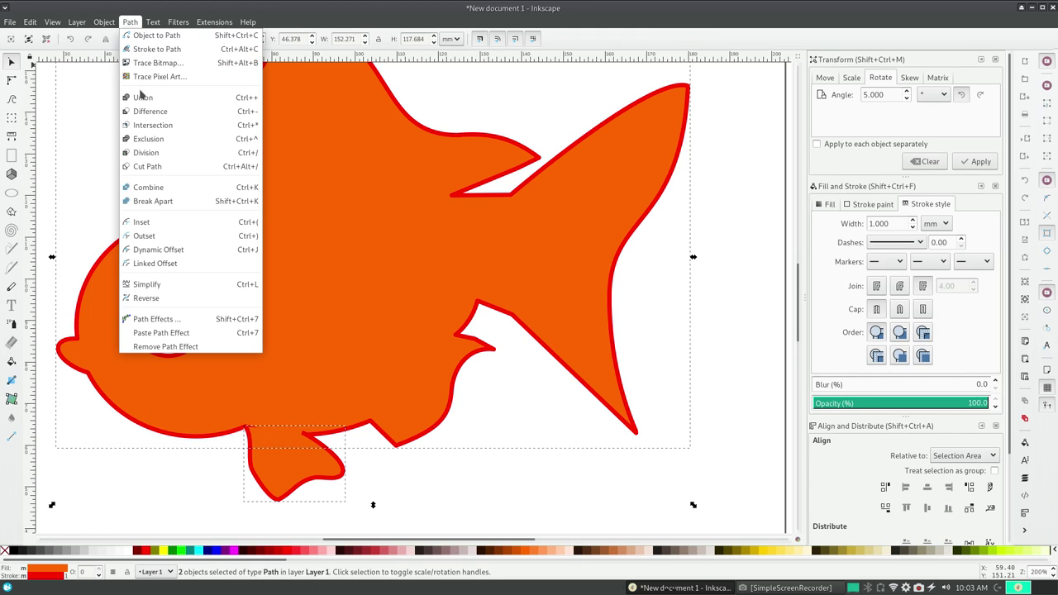
left_click(142, 99)
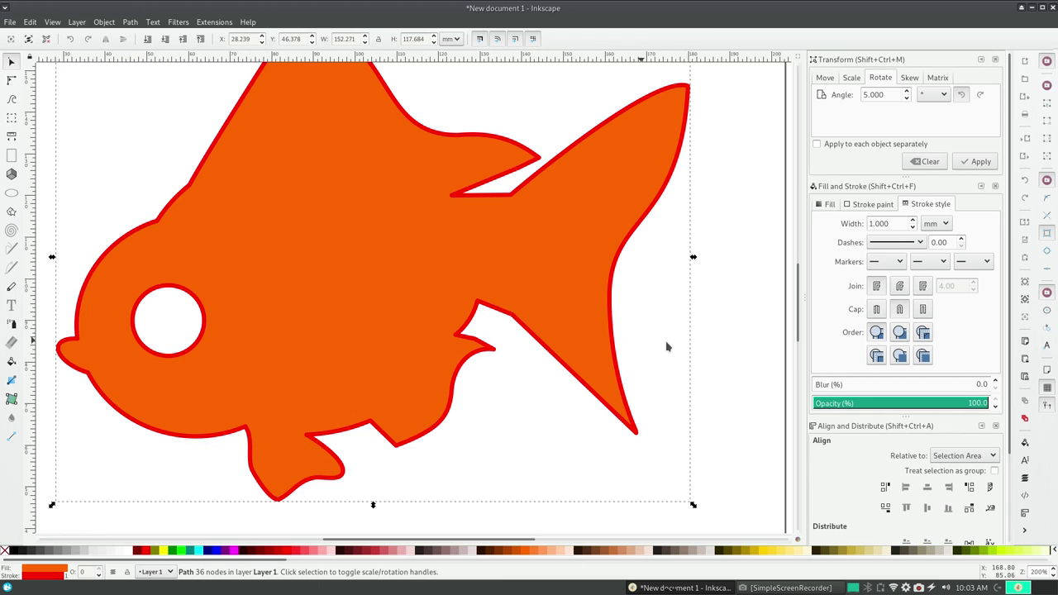
left_click_drag(801, 348, 800, 328)
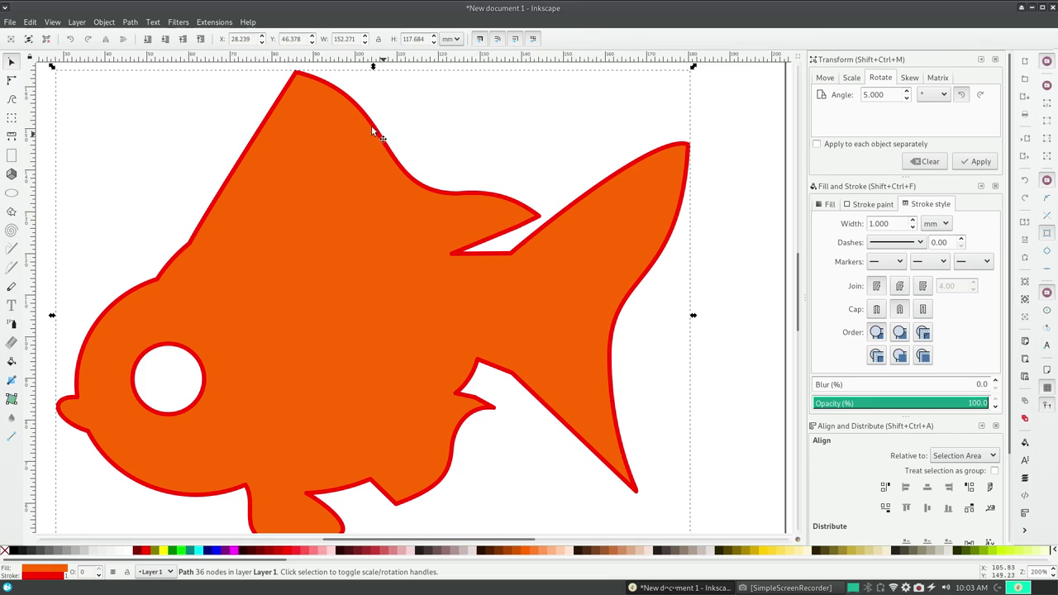
Drag head-outline nodes to smooth the forehead curve above the eye
left_click(11, 81)
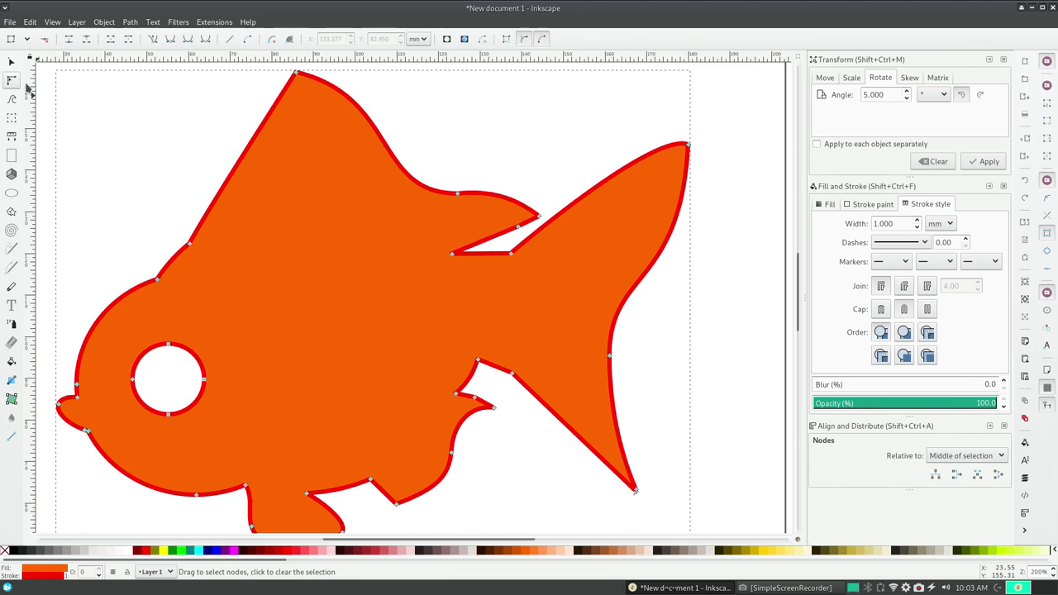
left_click_drag(199, 247, 270, 237)
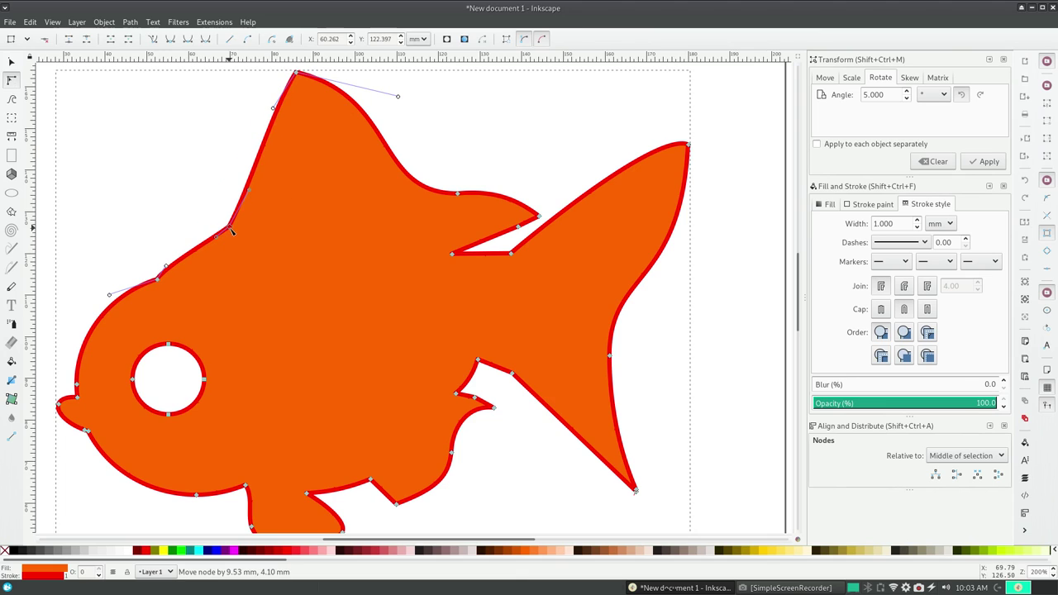
mouse_move(220, 189)
left_mouse_down()
mouse_move(278, 208)
mouse_move(190, 152)
mouse_move(205, 159)
left_mouse_up()
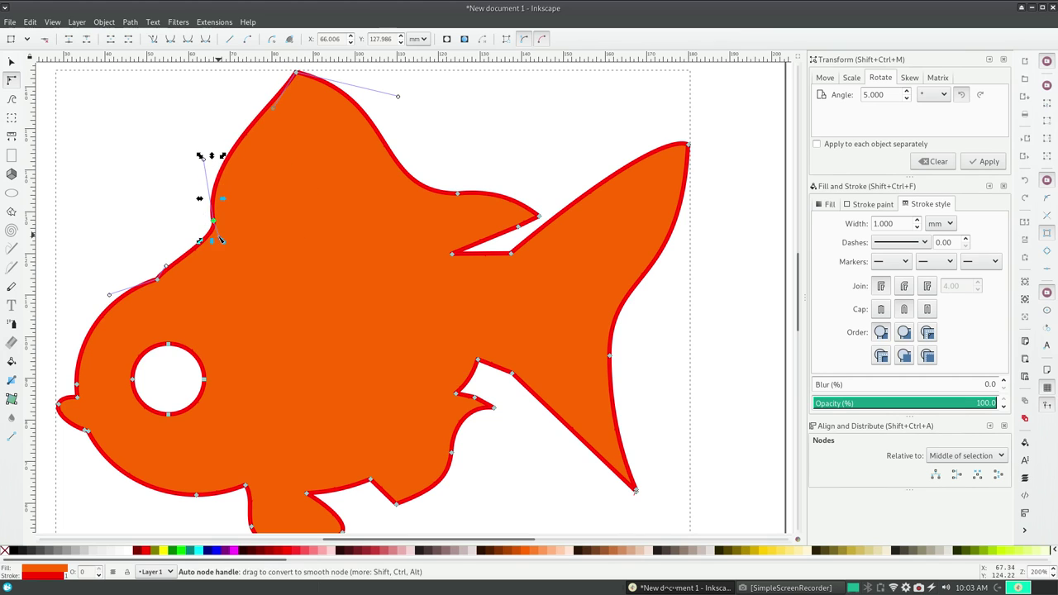
mouse_move(215, 212)
left_mouse_down()
mouse_move(202, 248)
mouse_move(179, 229)
mouse_move(185, 217)
left_mouse_up()
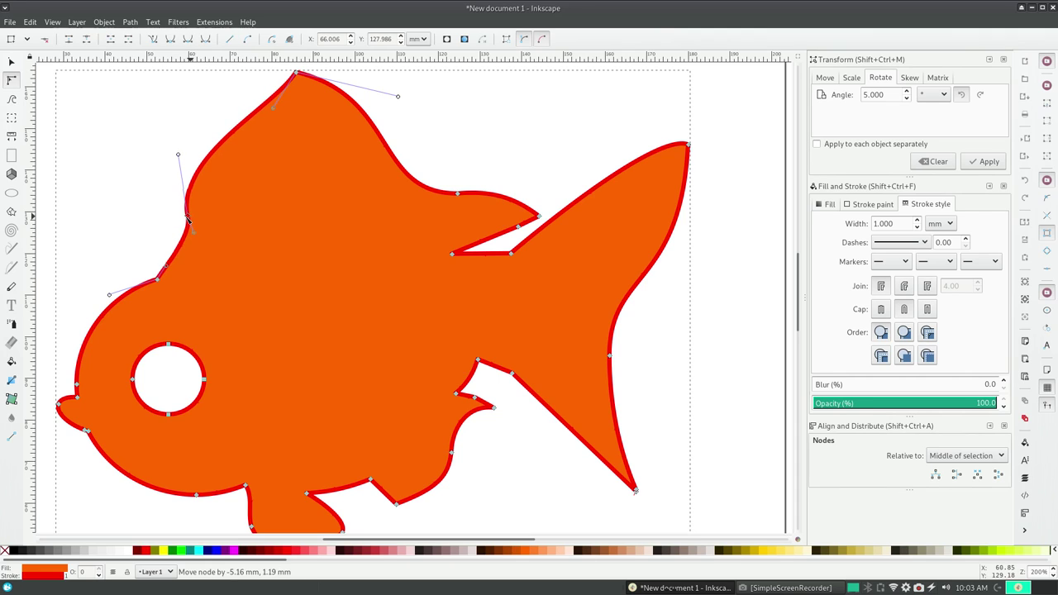
left_click_drag(165, 262, 191, 269)
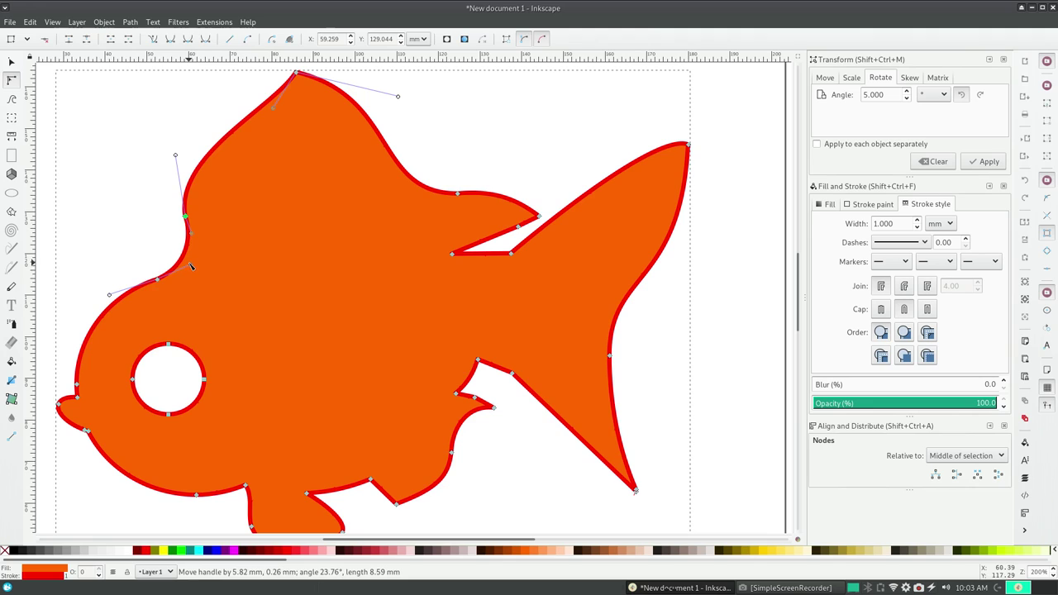
mouse_move(157, 279)
left_mouse_down()
mouse_move(146, 264)
mouse_move(166, 248)
left_mouse_up()
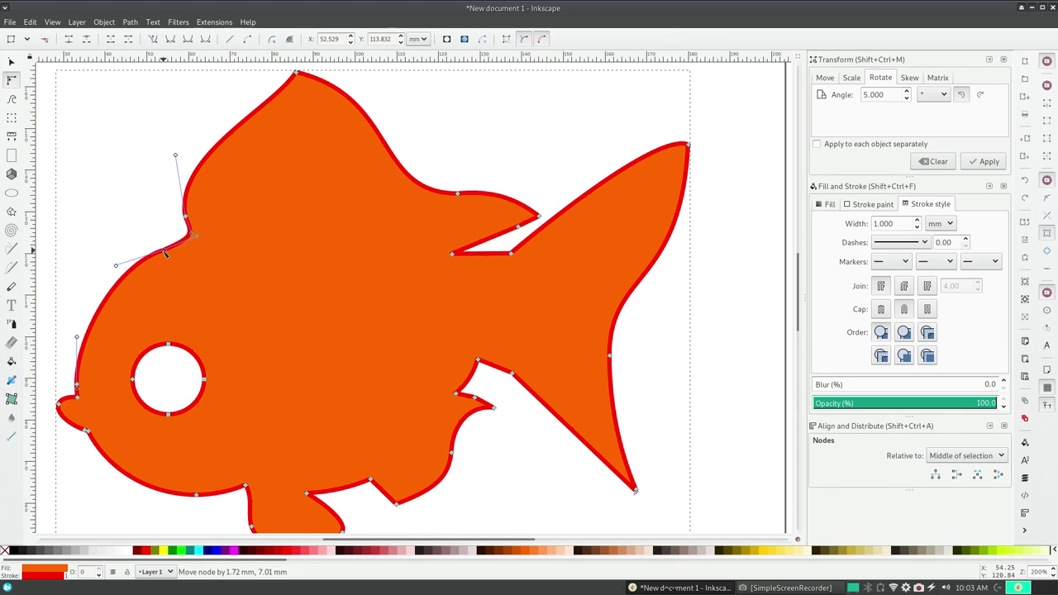
Try bending the eye hole's upper-left edge, then undo it to keep the eye round
left_click(151, 352)
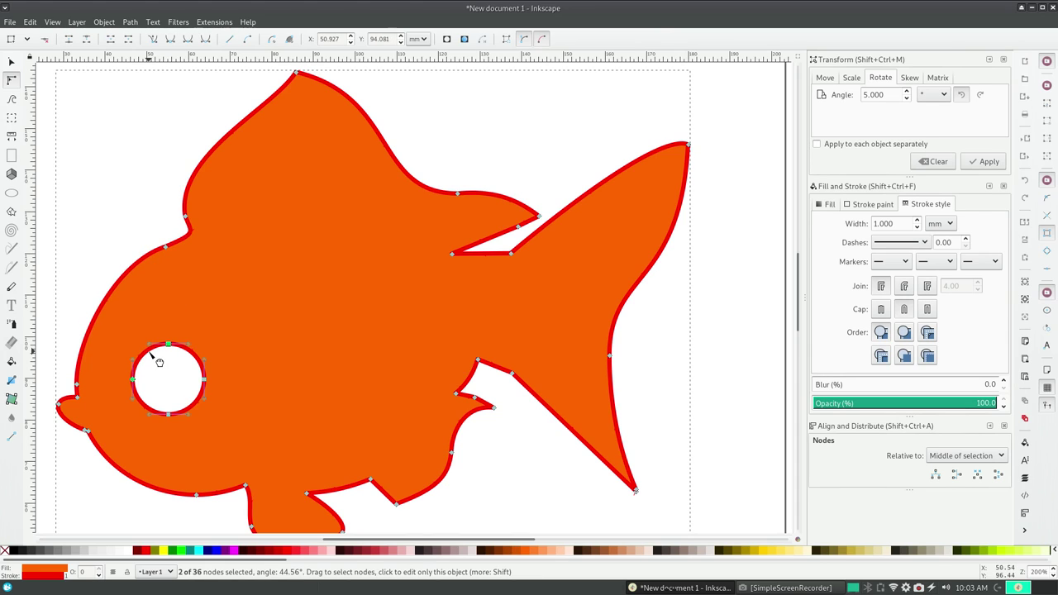
mouse_move(158, 362)
left_mouse_down()
mouse_move(151, 382)
mouse_move(166, 380)
left_mouse_up()
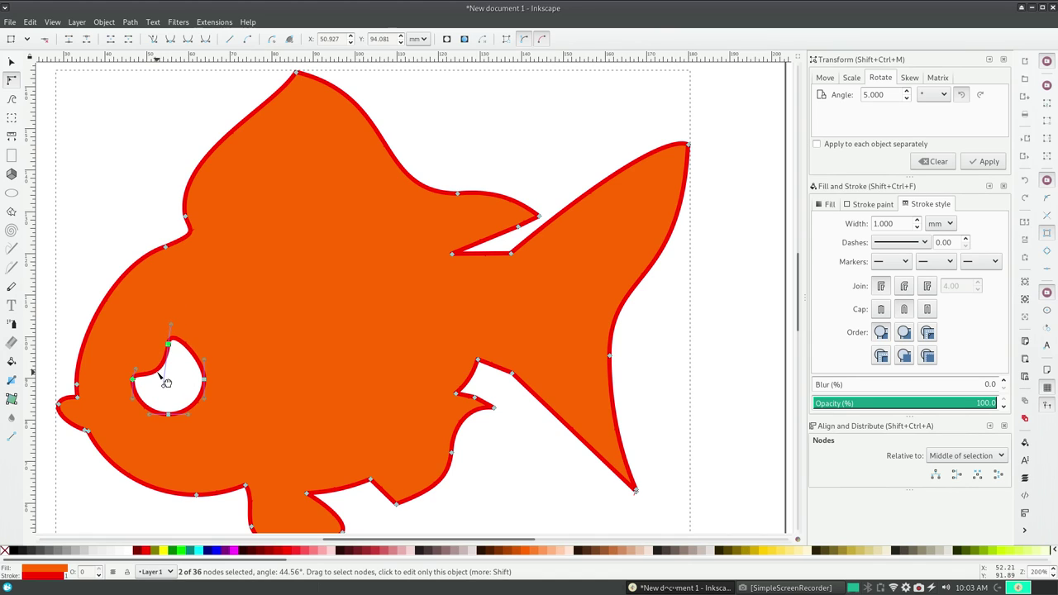
key("ctrl+z")
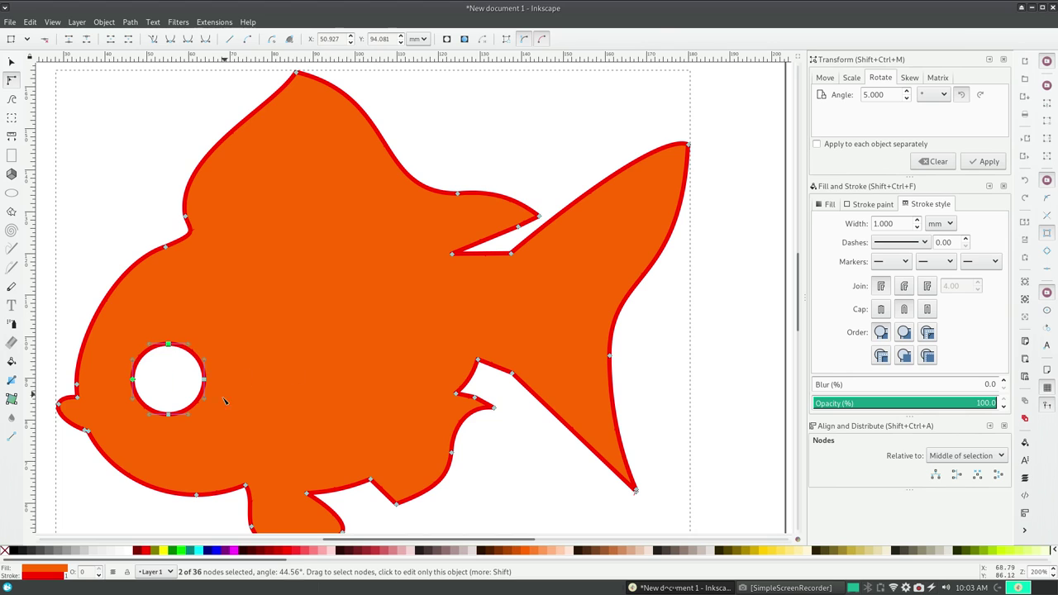
mouse_move(339, 542)
left_mouse_down()
mouse_move(314, 542)
mouse_move(325, 541)
left_mouse_up()
Zoom out to the whole page, then undo a trial resize that squashed the fish
left_click(77, 22)
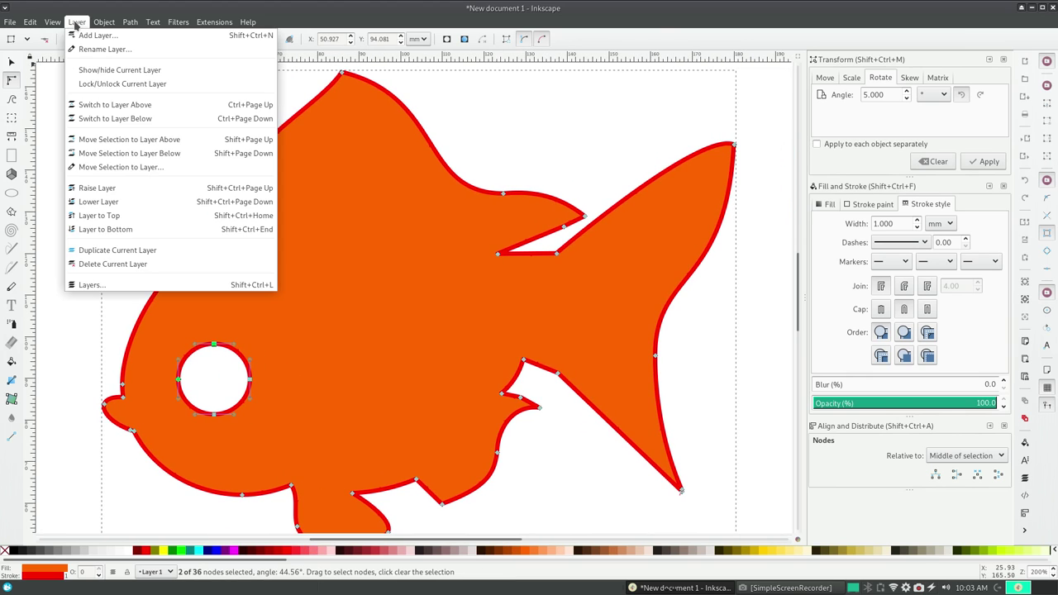
mouse_move(99, 34)
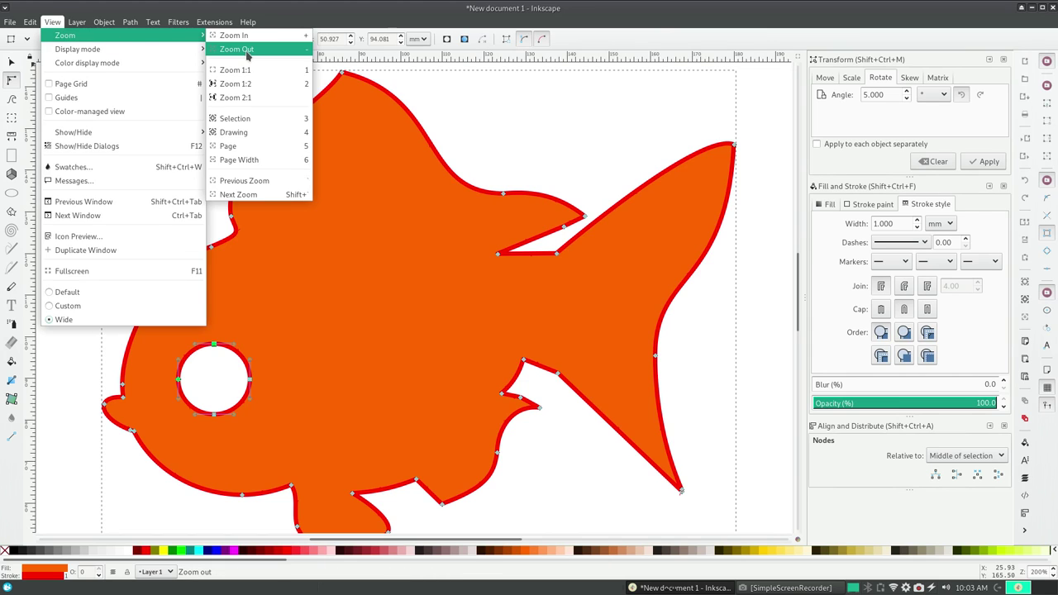
left_click(248, 49)
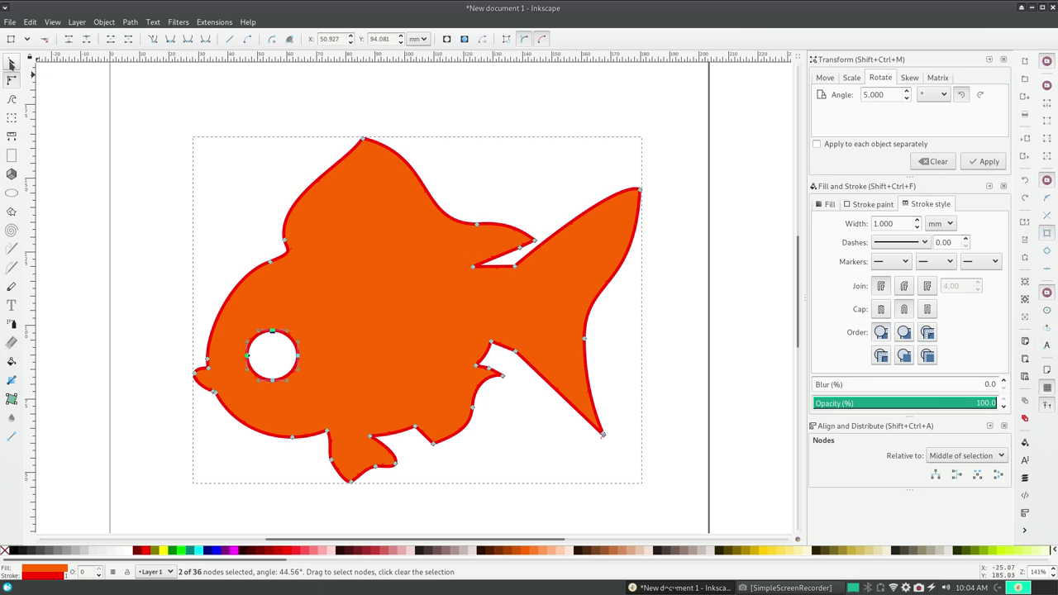
left_click(11, 68)
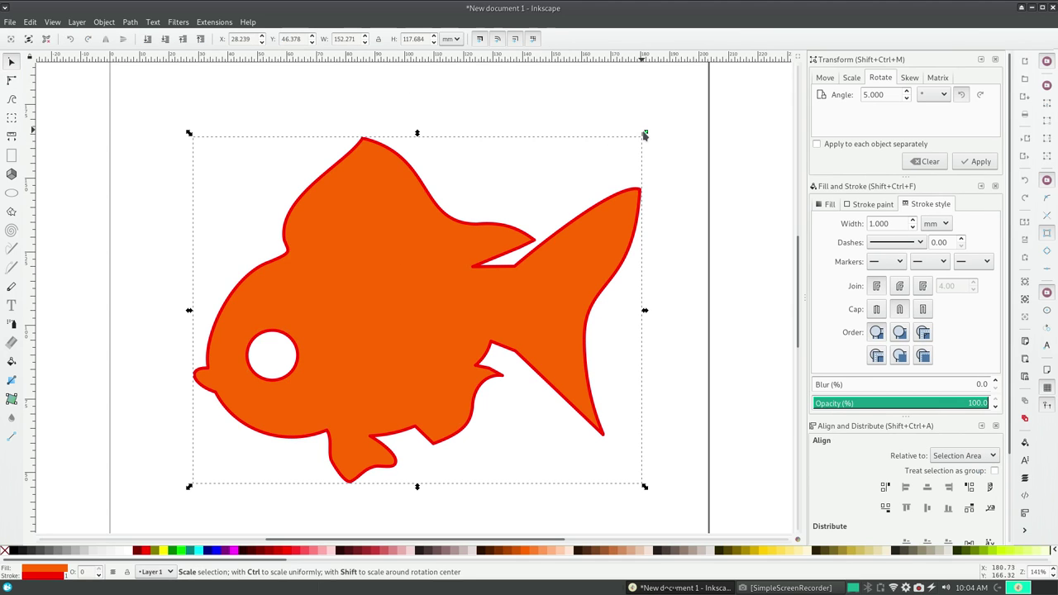
mouse_move(646, 133)
left_mouse_down()
mouse_move(575, 283)
mouse_move(620, 339)
mouse_move(609, 106)
mouse_move(669, 281)
mouse_move(556, 100)
mouse_move(763, 148)
mouse_move(570, 173)
mouse_move(326, 258)
mouse_move(477, 421)
mouse_move(650, 135)
mouse_move(731, 315)
left_mouse_up()
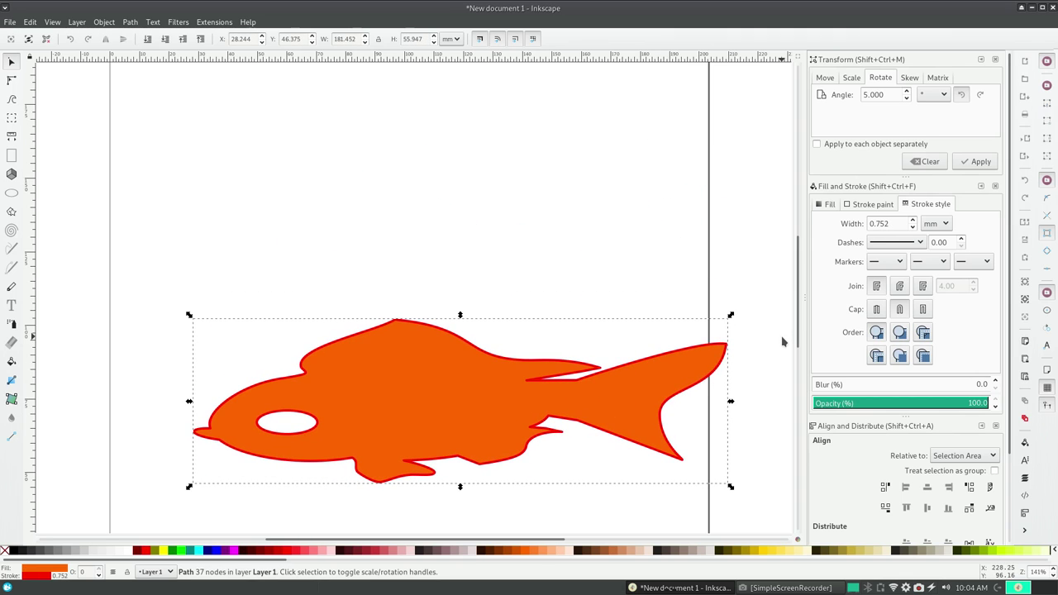
left_click(30, 22)
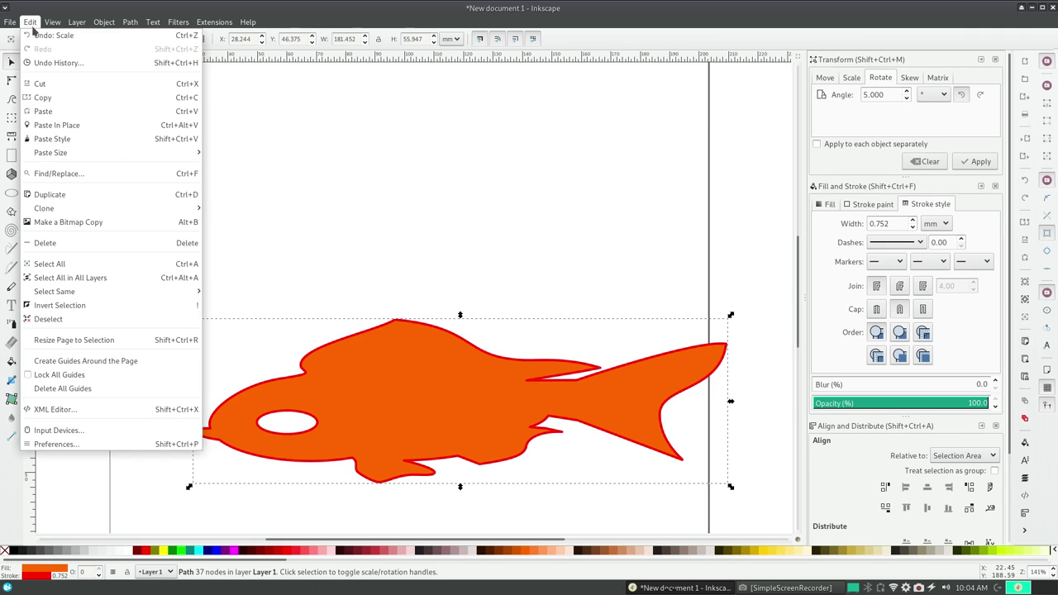
left_click(90, 38)
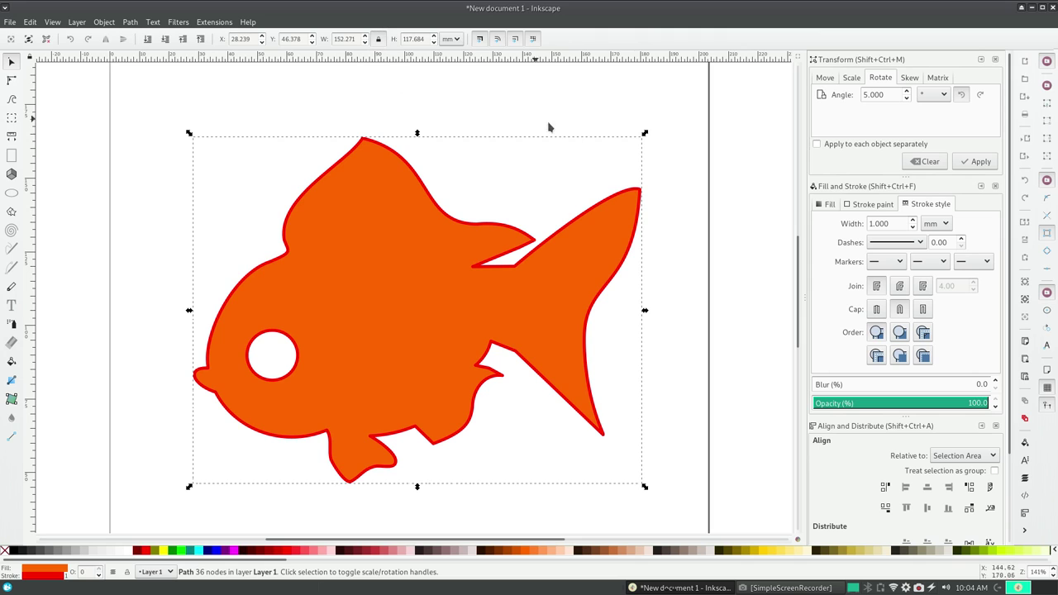
Rescale the fish proportionally to 141.419 × 109.297 mm, outline scaling to 0.929 mm
mouse_move(646, 134)
left_mouse_down()
mouse_move(277, 293)
mouse_move(666, 84)
left_mouse_up()
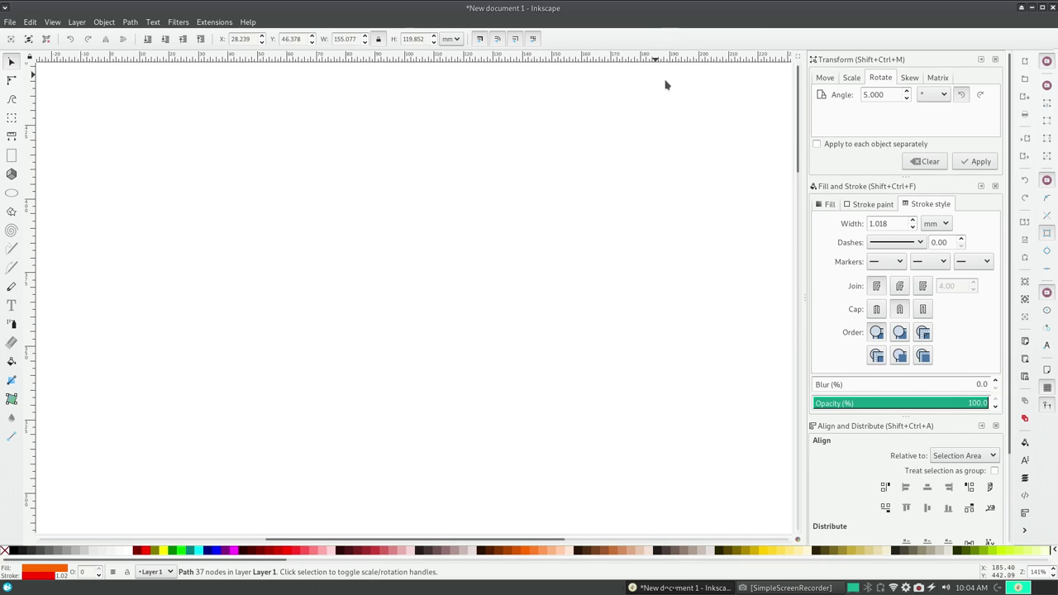
left_click_drag(796, 130, 799, 312)
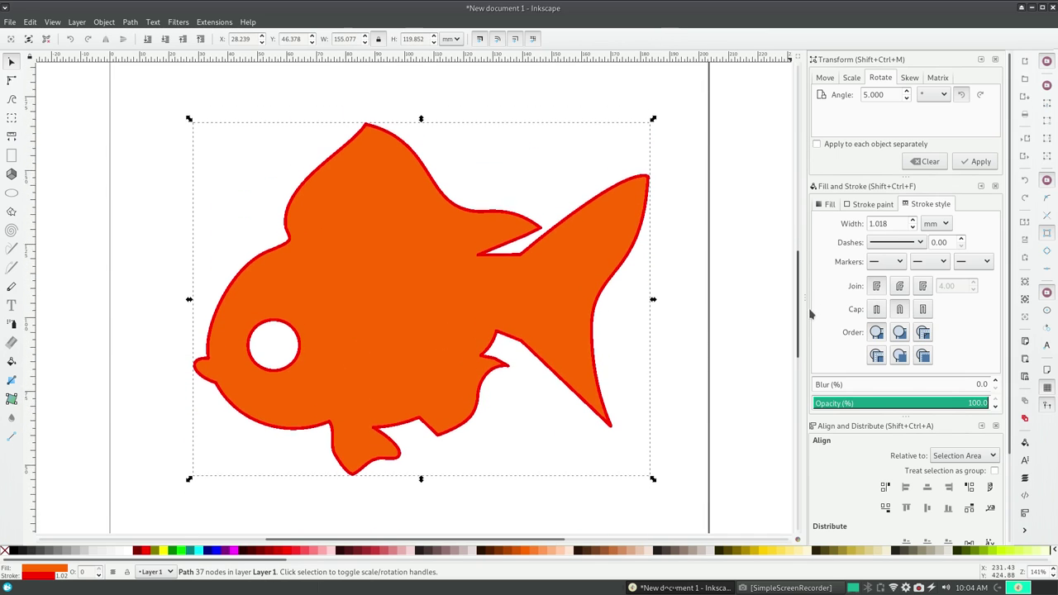
mouse_move(652, 112)
left_mouse_down()
mouse_move(433, 246)
mouse_move(262, 314)
mouse_move(610, 128)
left_mouse_up()
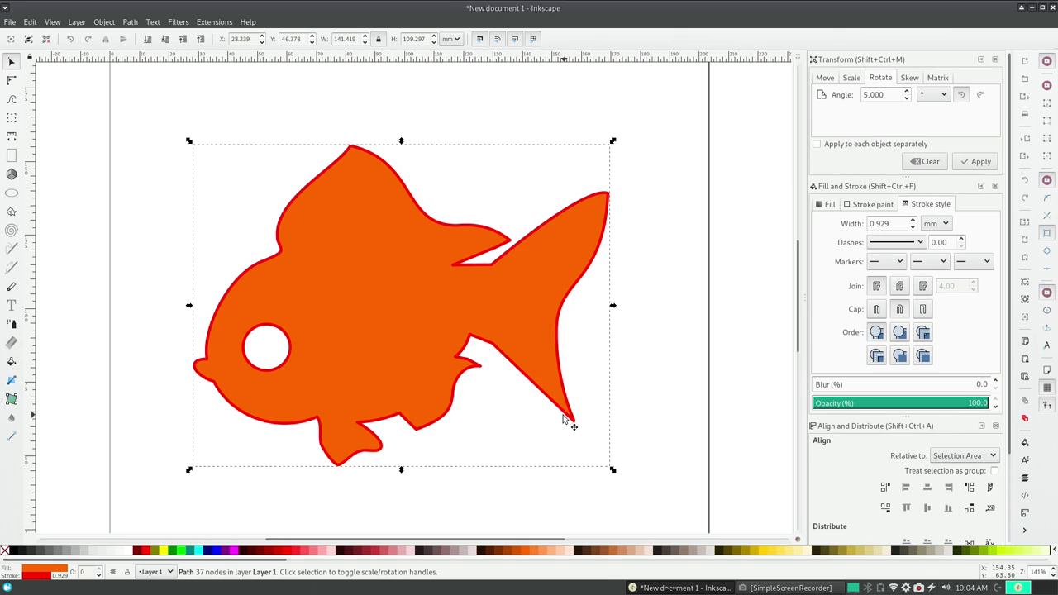
Drag tail nodes and handles to pull the lower tail edge into a sharp pointed tip
left_click(11, 81)
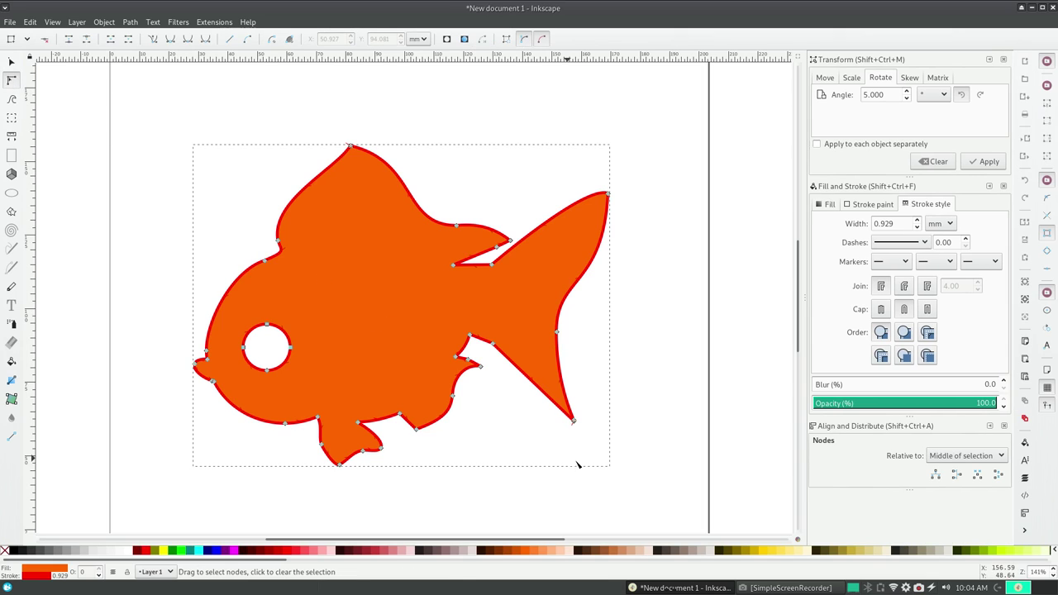
left_click_drag(574, 423, 580, 386)
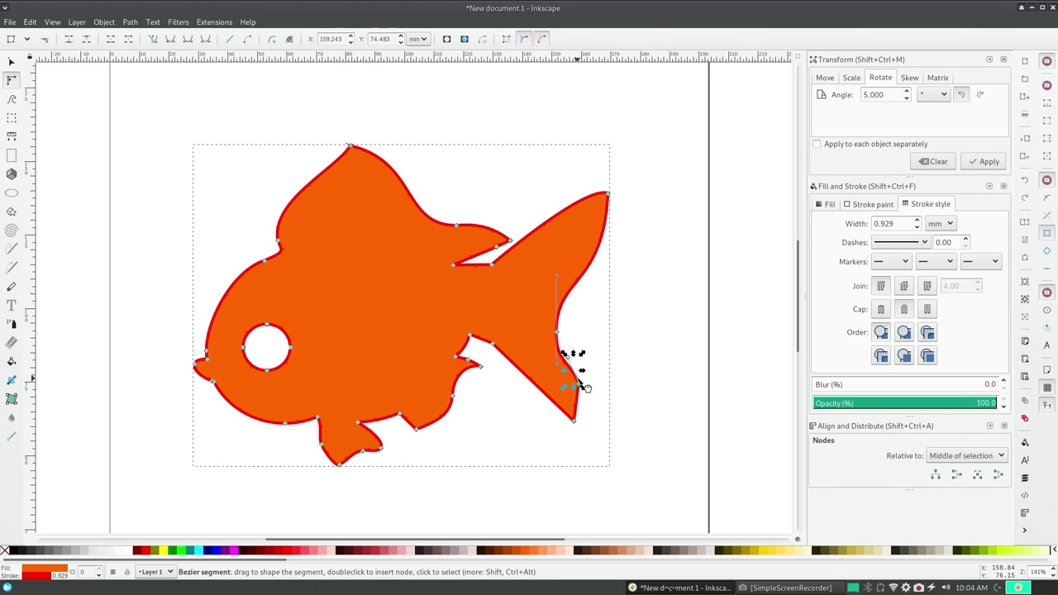
mouse_move(567, 358)
left_mouse_down()
mouse_move(586, 352)
mouse_move(570, 351)
mouse_move(587, 394)
mouse_move(571, 395)
mouse_move(579, 401)
mouse_move(567, 407)
mouse_move(578, 385)
left_mouse_up()
left_click(575, 381)
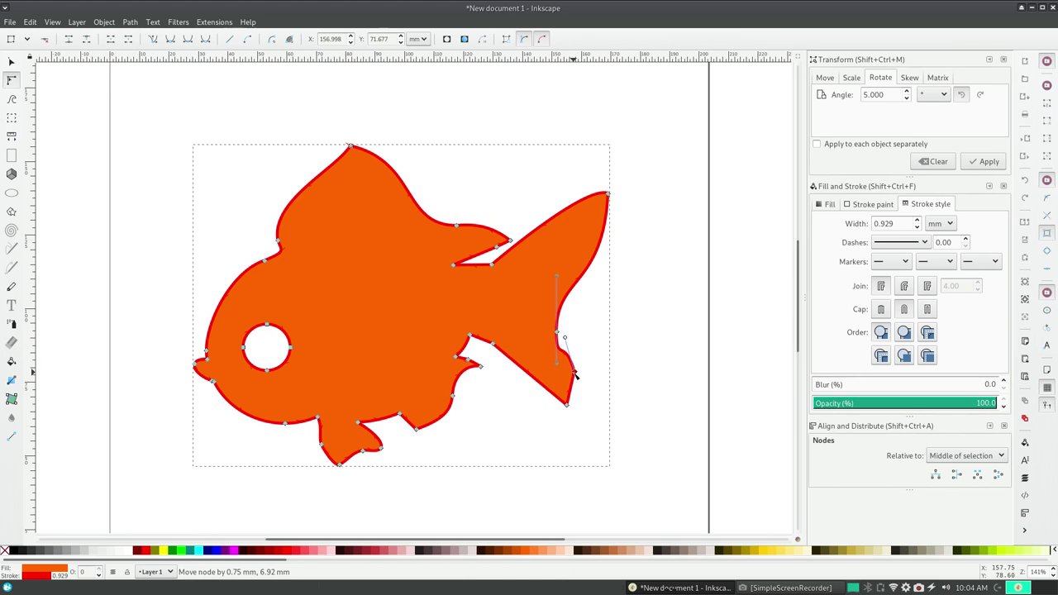
mouse_move(564, 335)
left_mouse_down()
mouse_move(577, 391)
mouse_move(547, 390)
left_mouse_up()
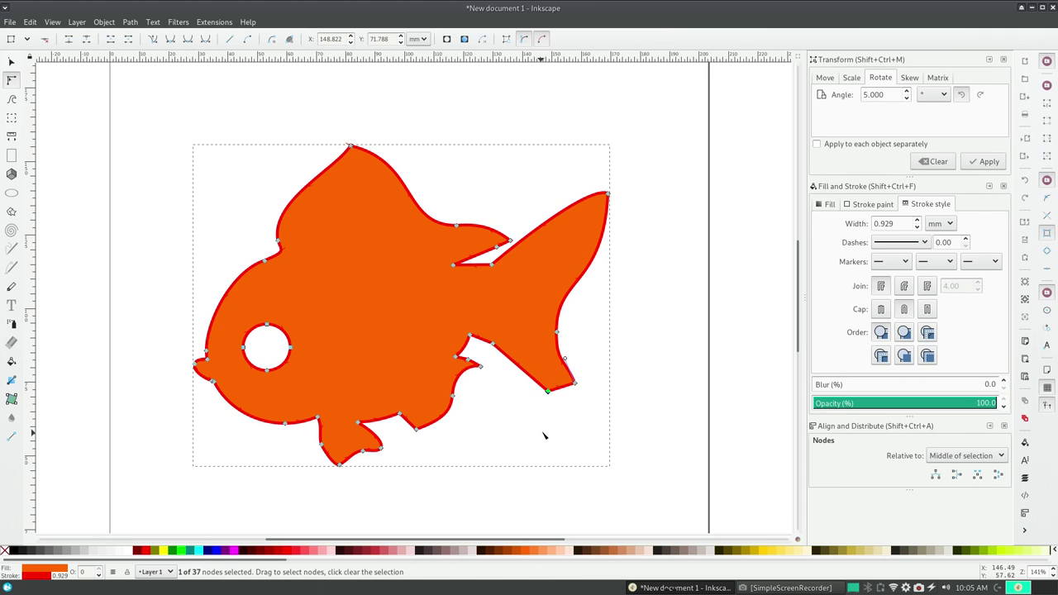
Undo the unwanted tail node moves, leaving a 37-node path, and return to the Selector
key("ctrl+z")
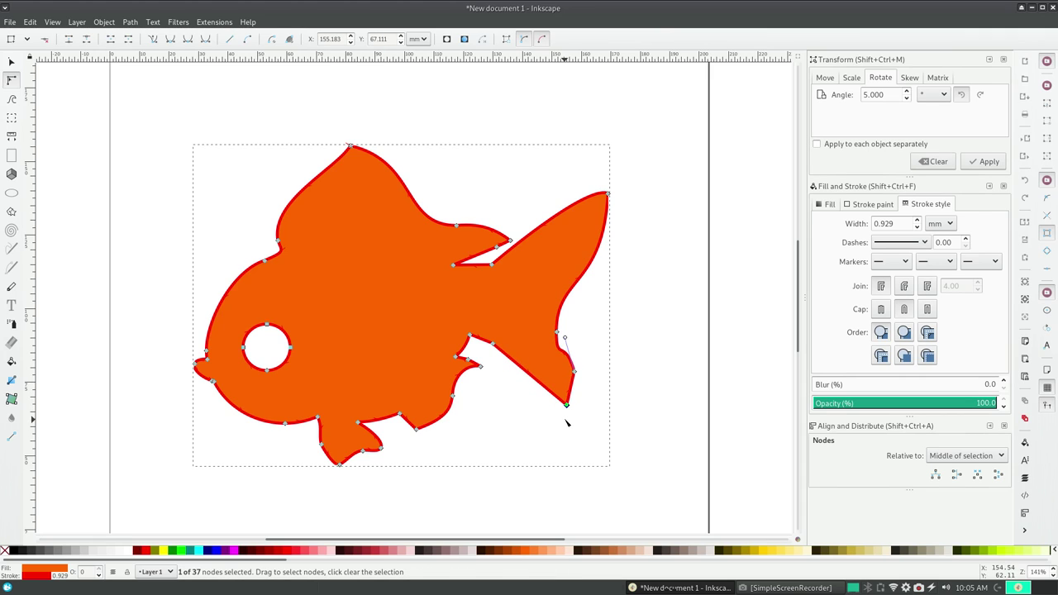
key("ctrl+z")
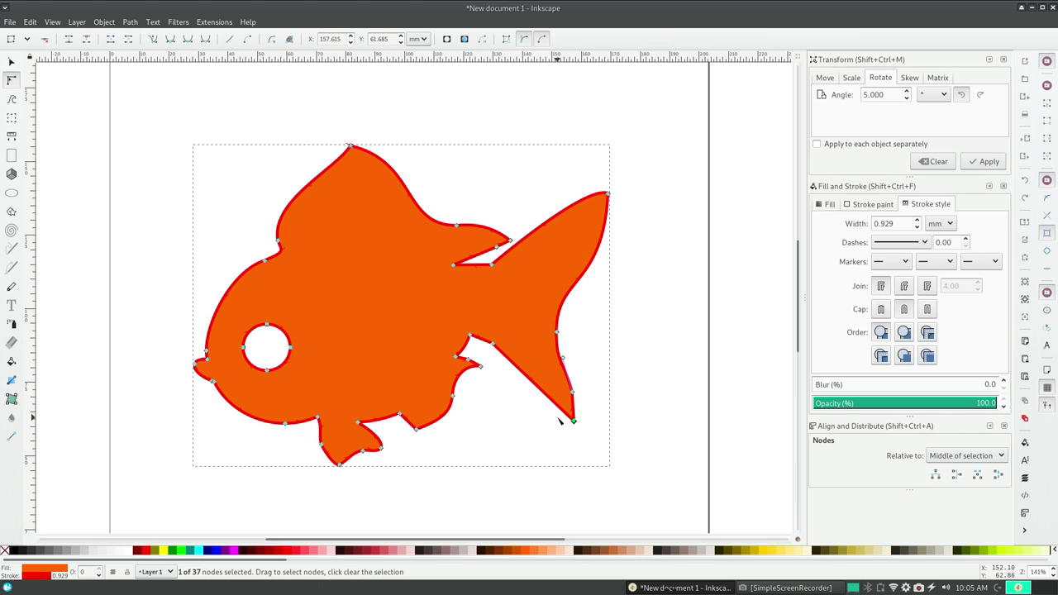
key("ctrl+z")
key("ctrl+z")
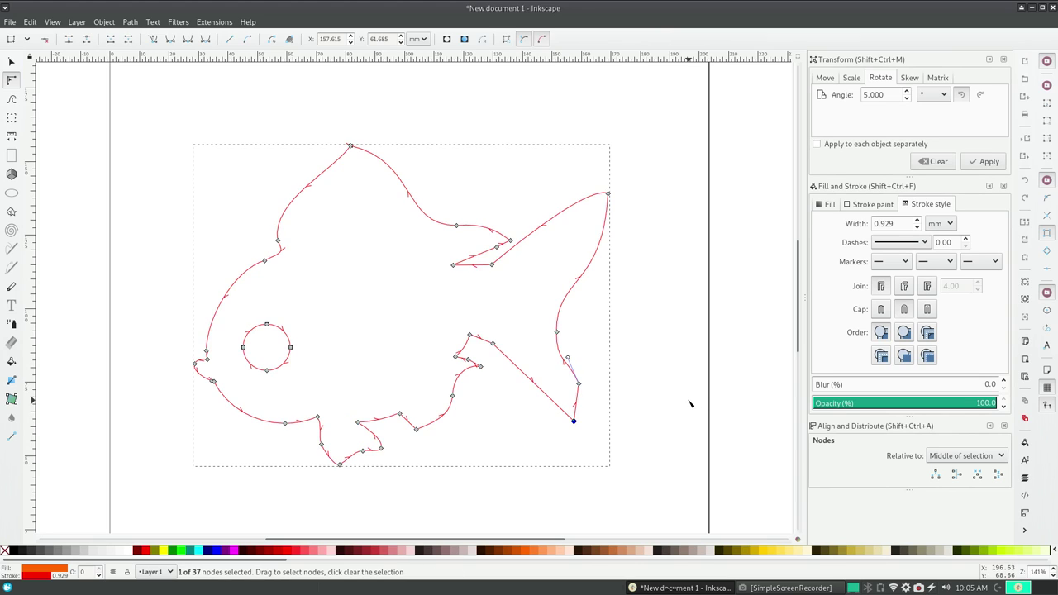
left_click(30, 22)
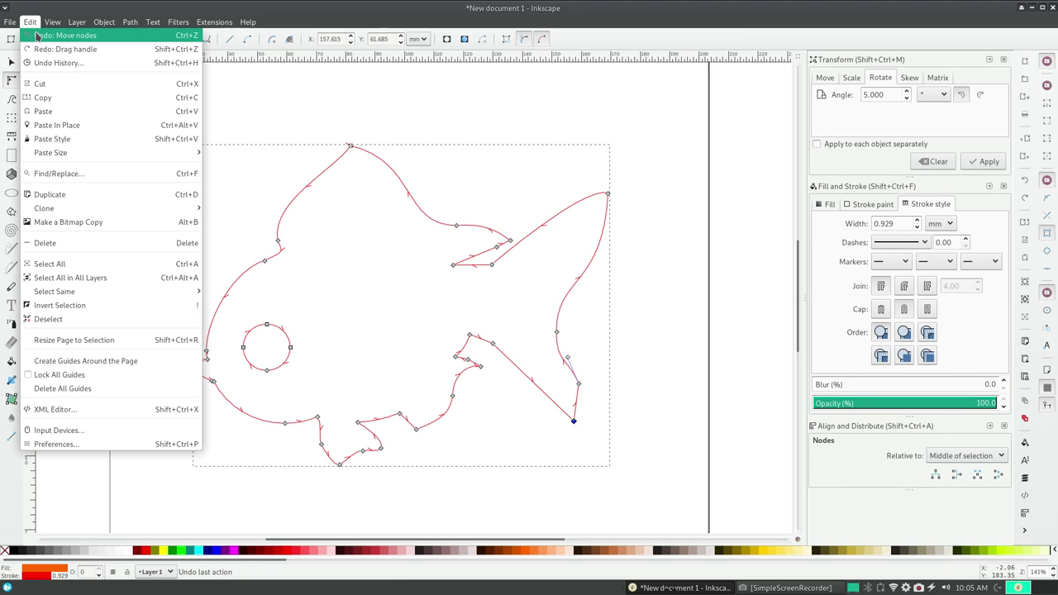
left_click(50, 50)
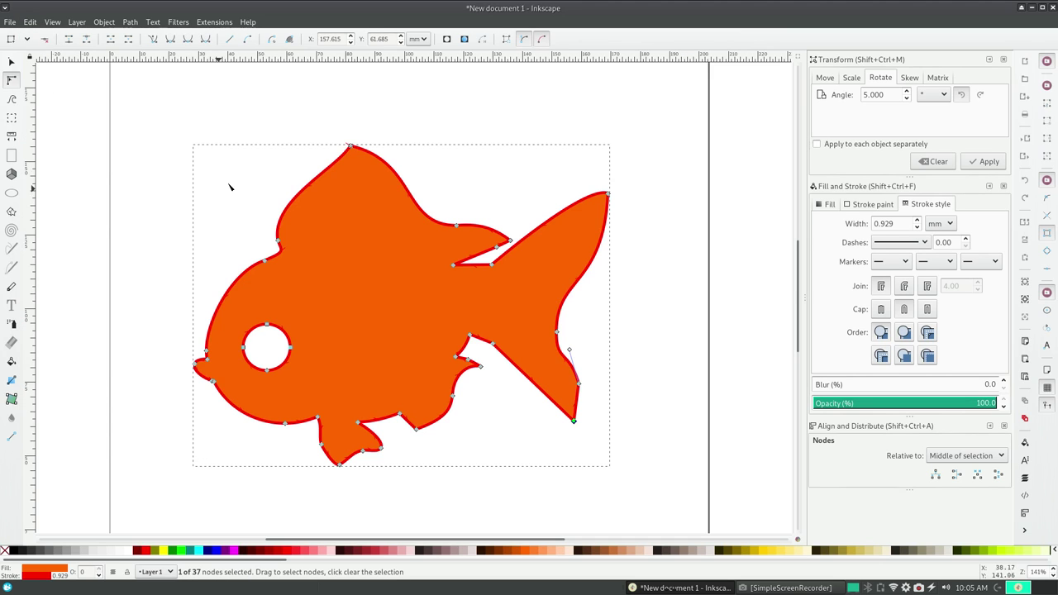
left_click(12, 63)
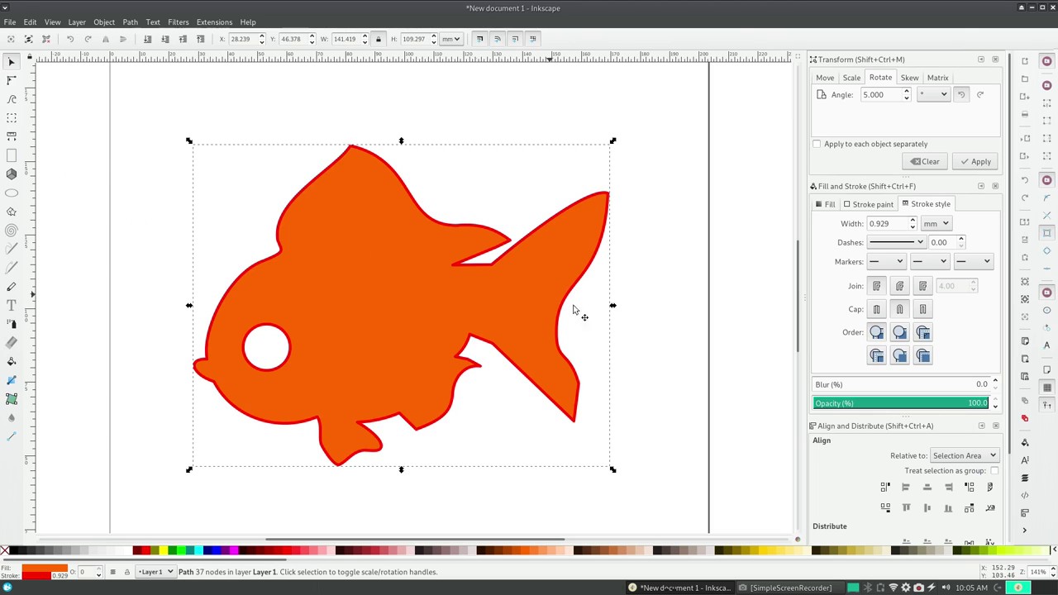